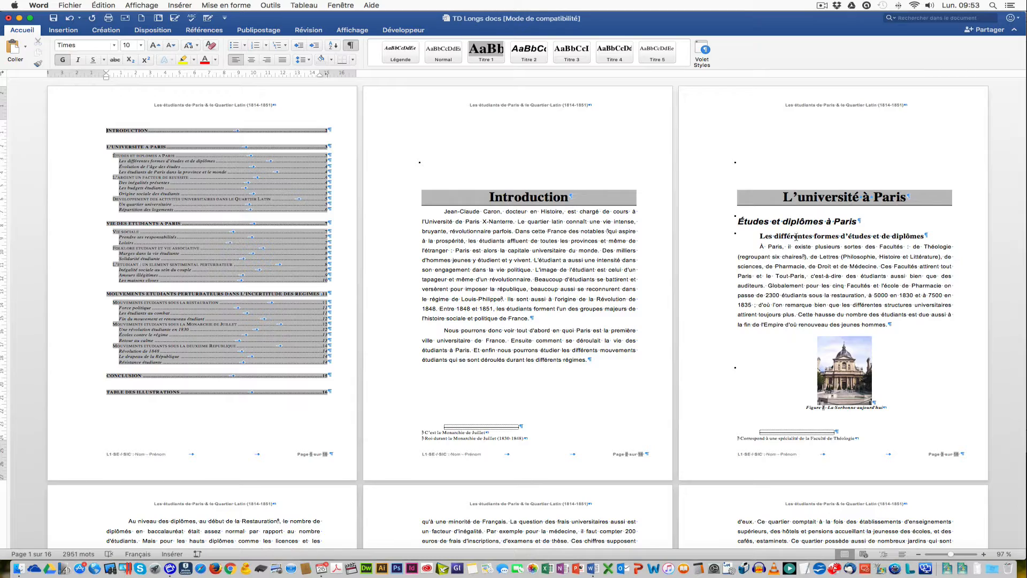
Examine the layout of the finished TD Longs docs document, from its table of contents to the table of illustrations
scroll(802, 278, "down", 3)
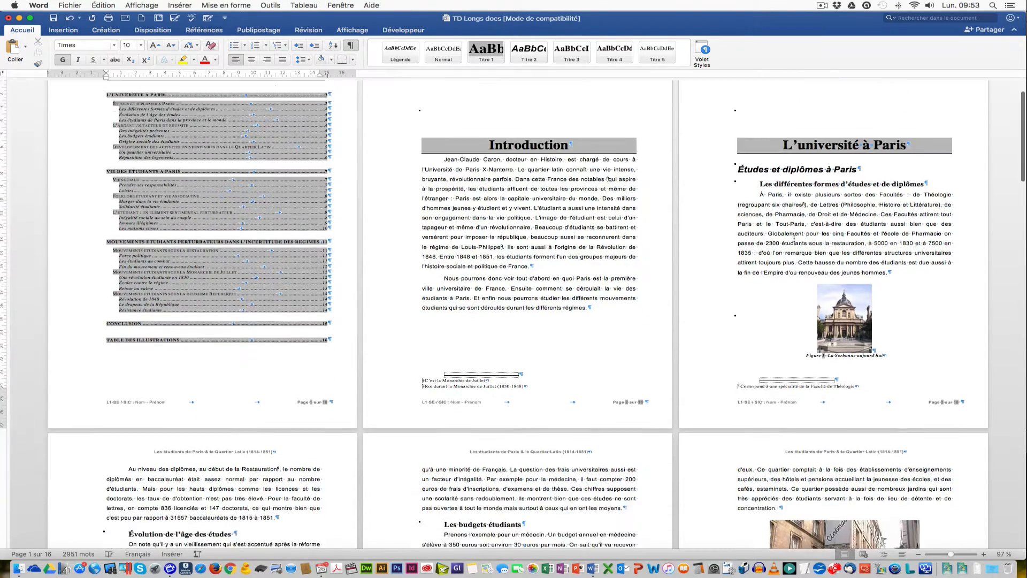
scroll(893, 323, "down", 10)
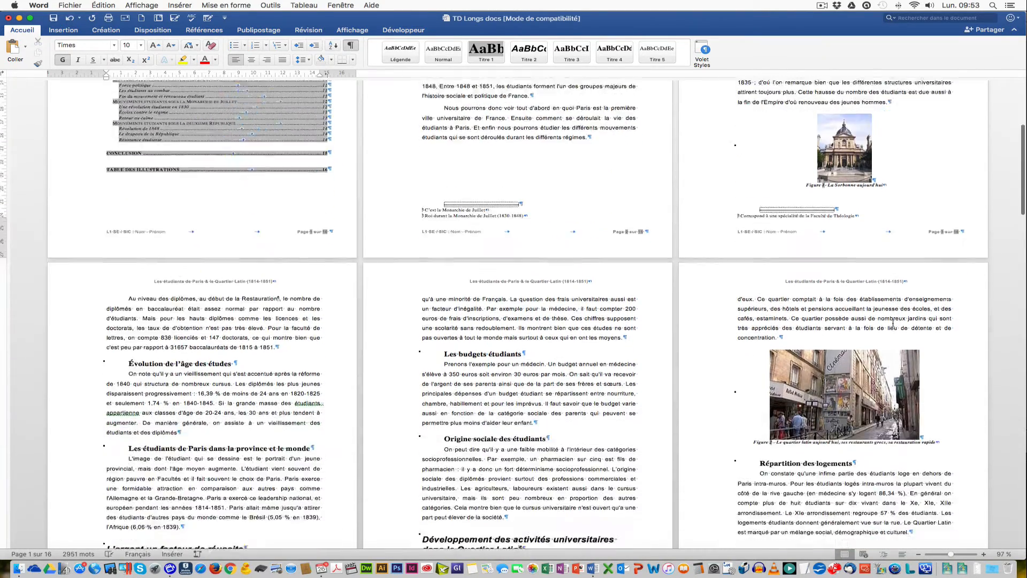
scroll(893, 324, "down", 10)
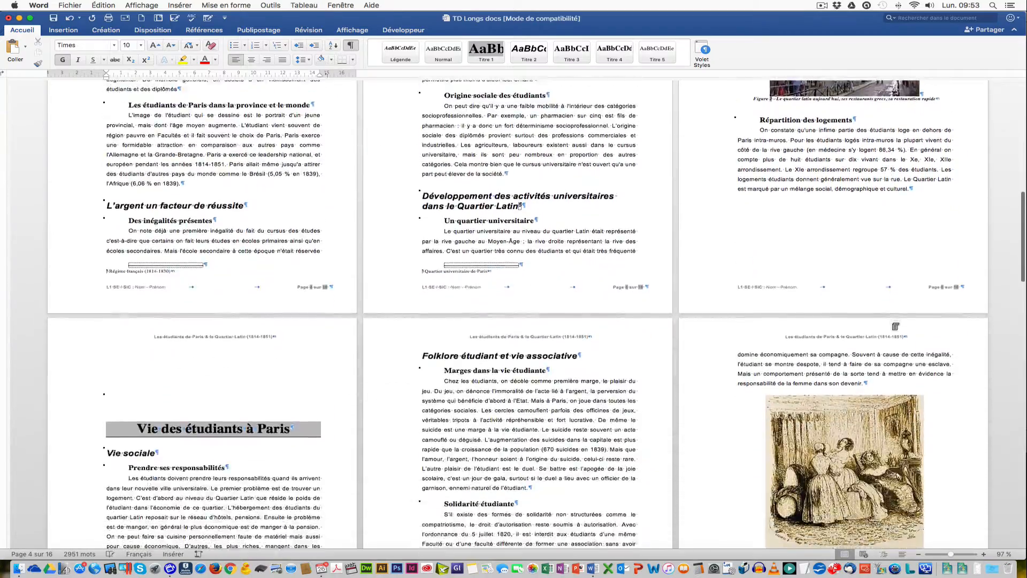
scroll(892, 323, "down", 8)
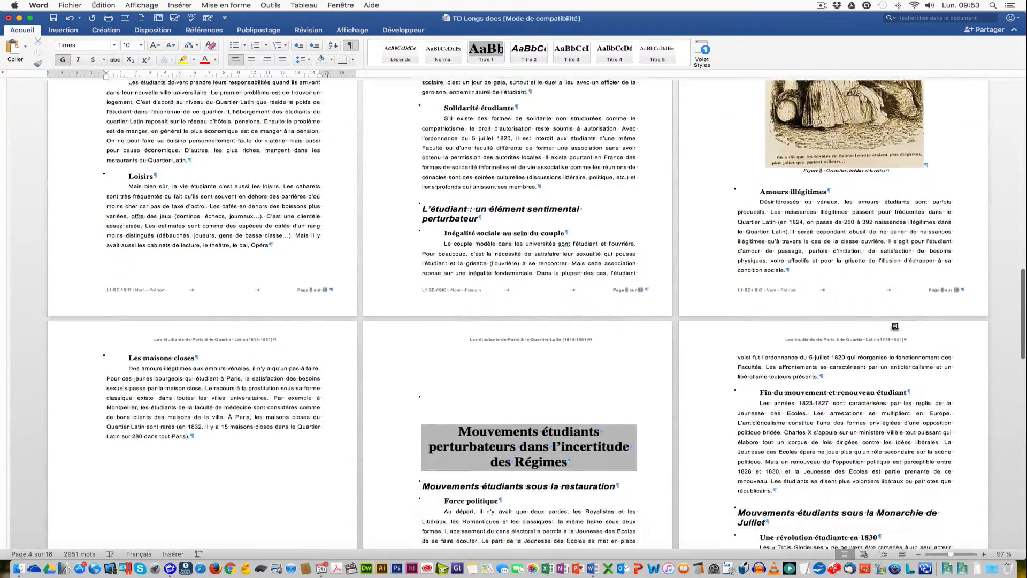
scroll(892, 323, "down", 10)
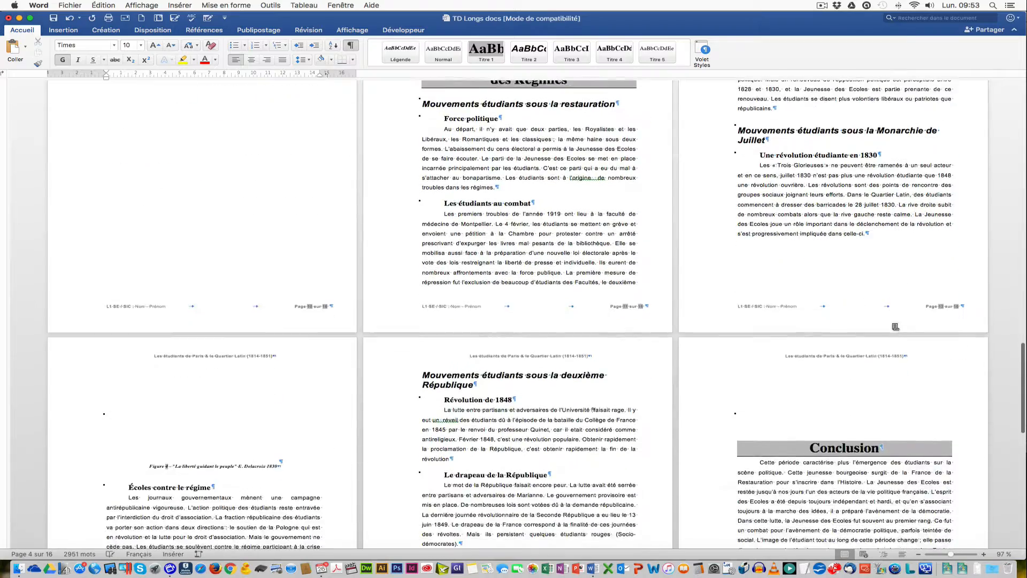
scroll(892, 323, "down", 8)
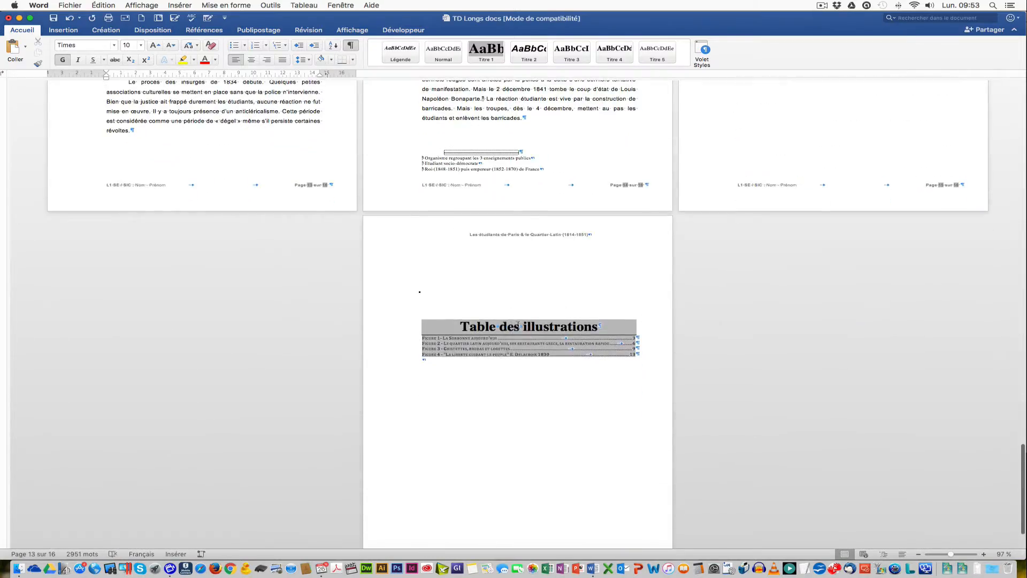
scroll(518, 324, "up", 18)
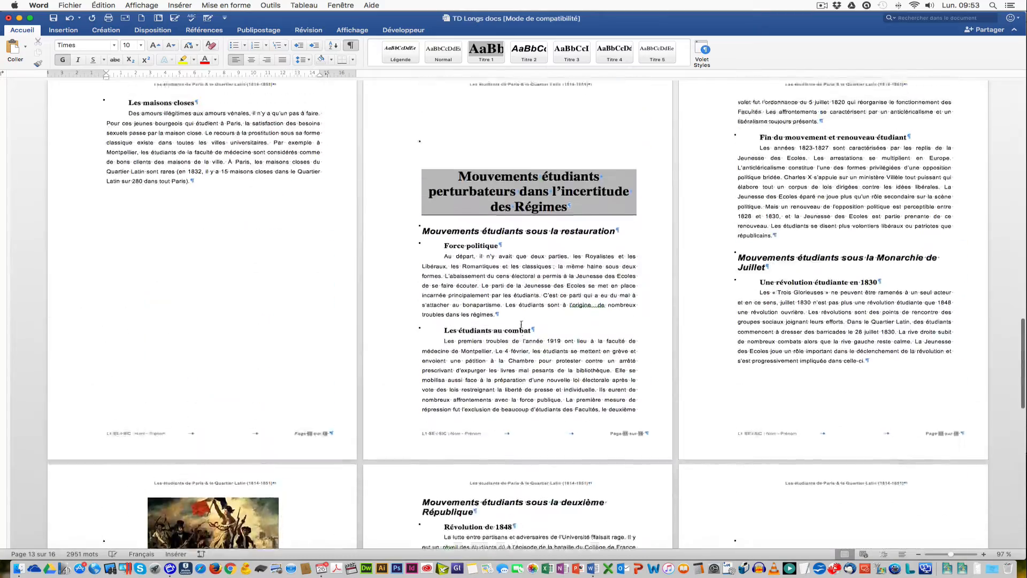
scroll(521, 324, "up", 14)
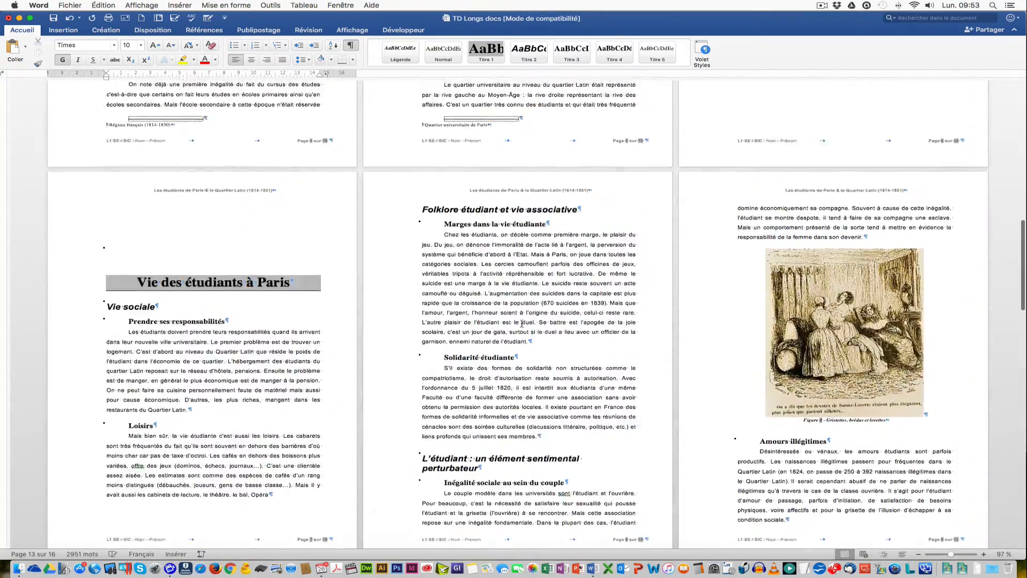
scroll(522, 324, "up", 20)
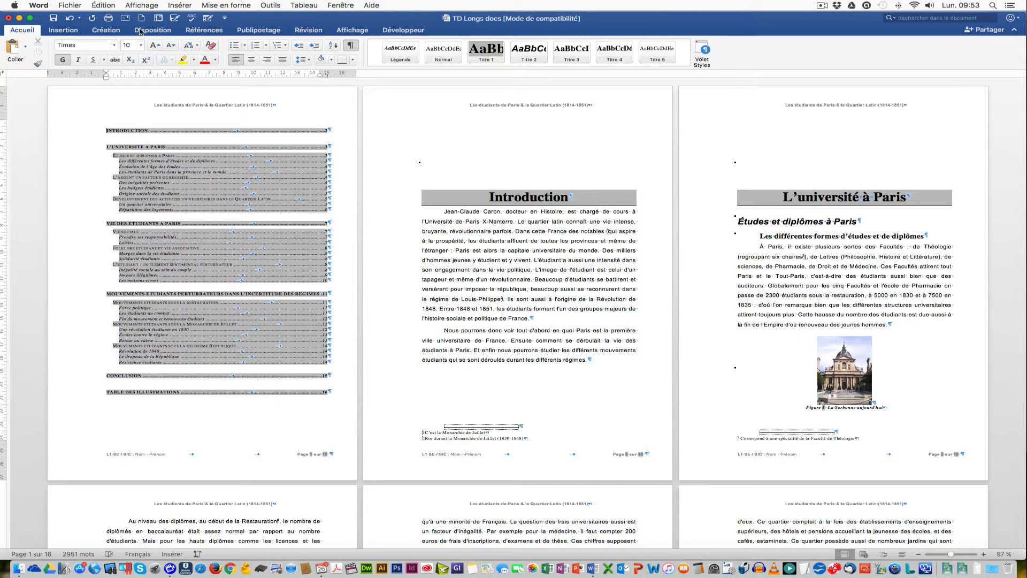
Leave the finished example for the Base pr démo vidéo document and display its list of styles
left_click(8, 20)
left_click(480, 87)
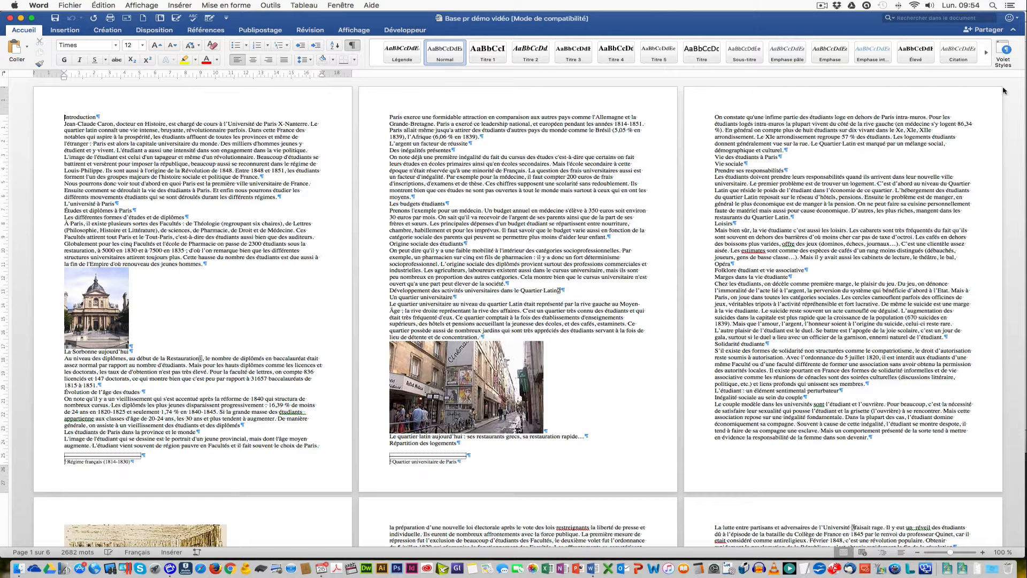
left_click(1006, 51)
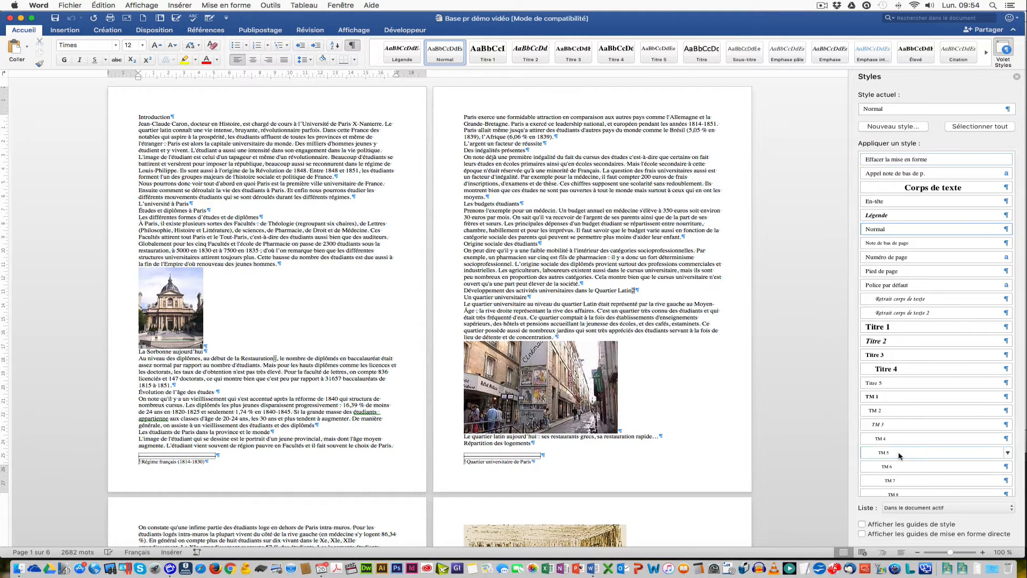
Try inserting an empty paragraph after the line "L'université à Paris" and undo it
scroll(292, 251, "up", 1)
key("Return")
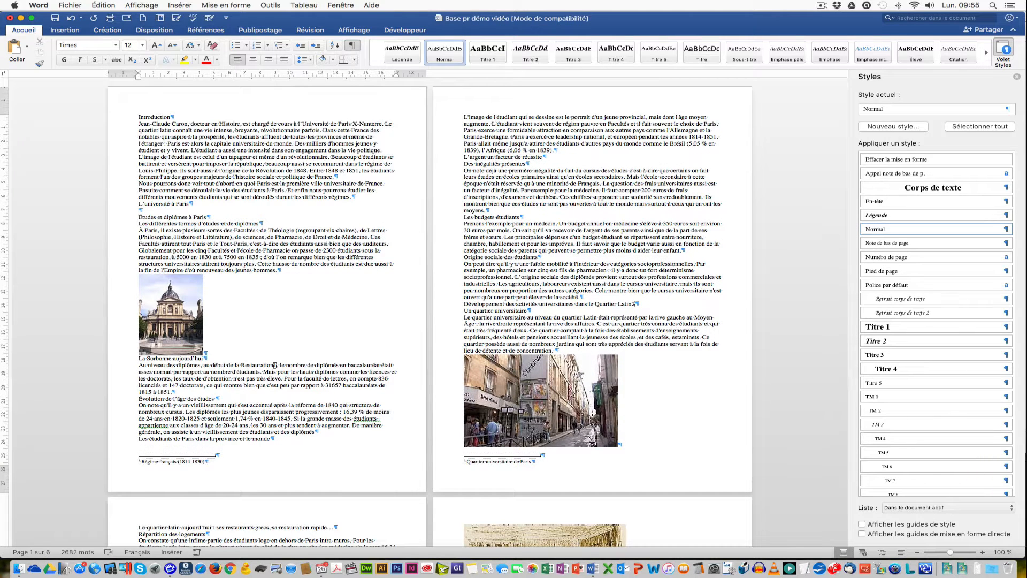
key("super+z")
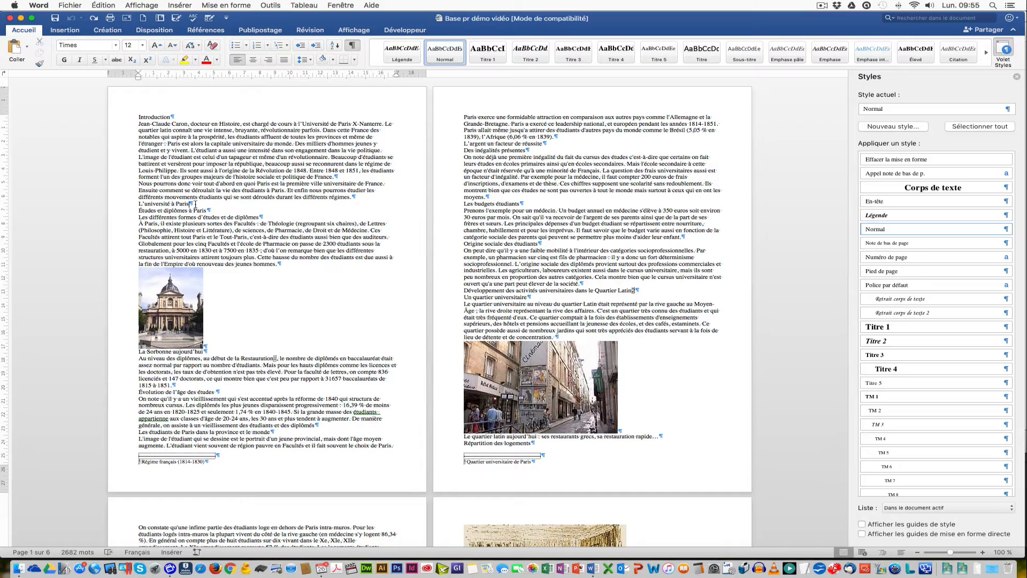
Review the unformatted text and images of the base document through to its conclusion
scroll(196, 204, "down", 5)
scroll(197, 204, "down", 4)
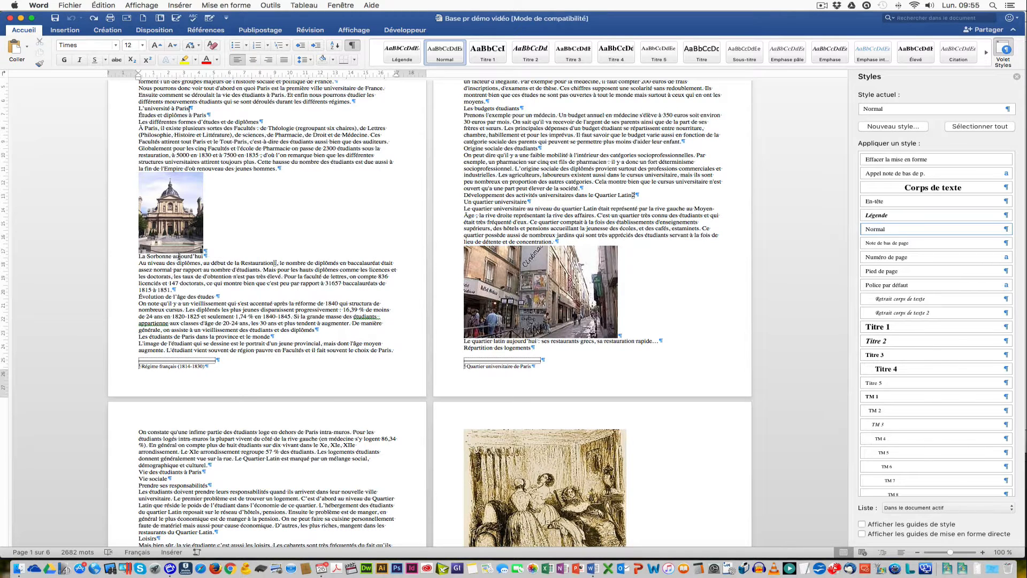
scroll(179, 256, "down", 10)
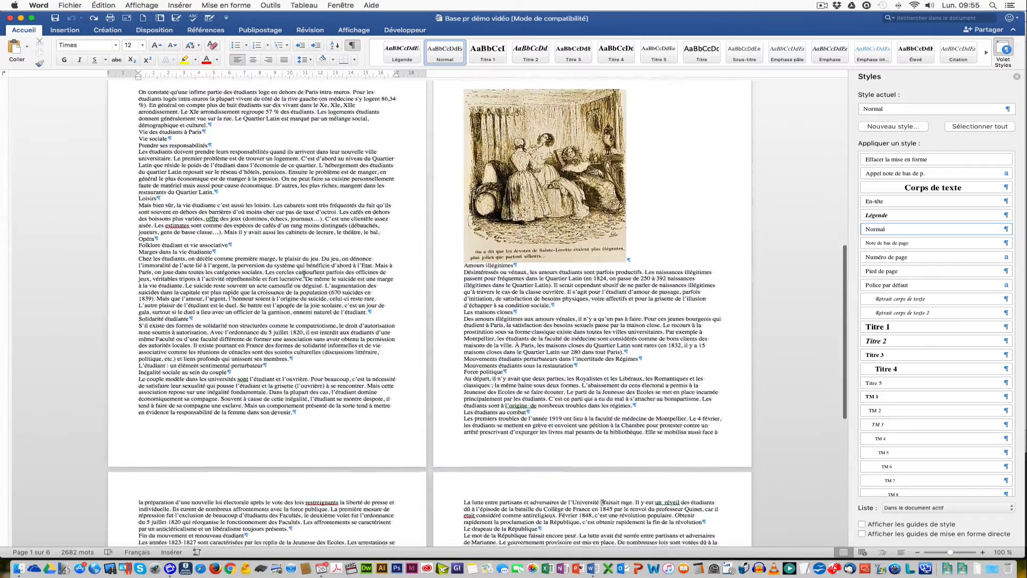
scroll(303, 274, "down", 10)
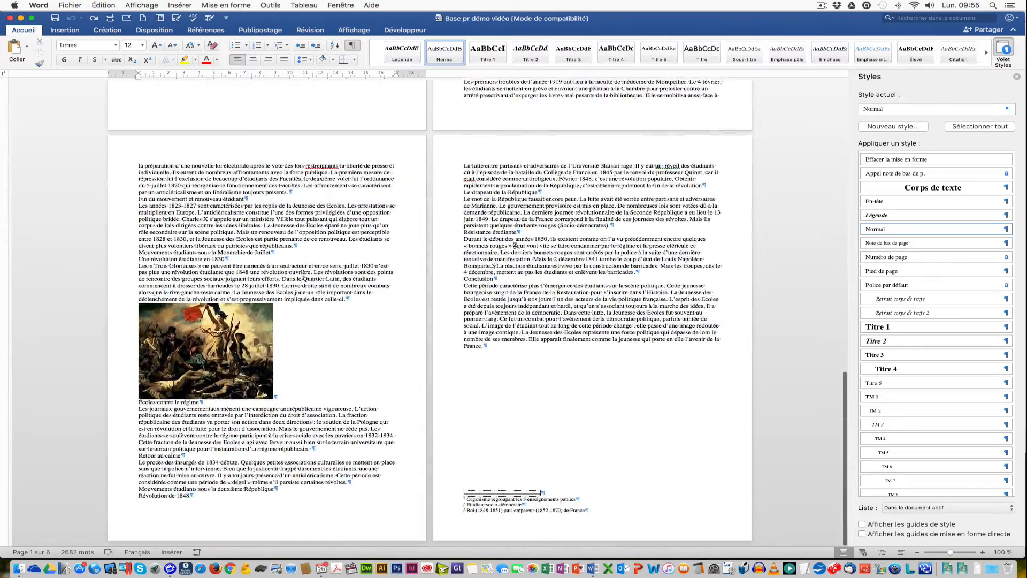
scroll(303, 276, "up", 20)
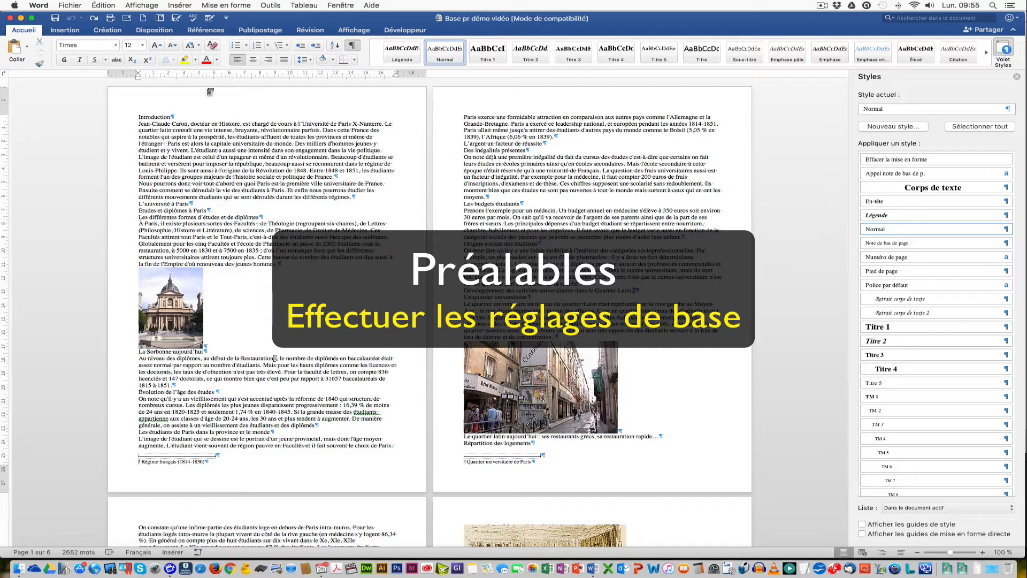
Set custom page margins of 2,5 cm top, 3 cm bottom, 4 cm left and 2,5 cm right for the document
left_click(155, 31)
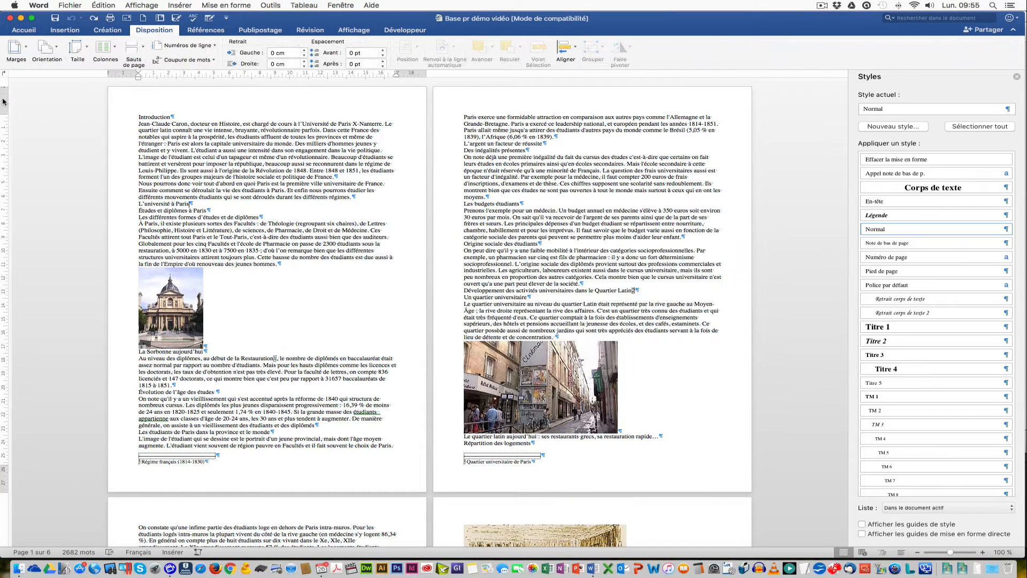
left_click(25, 53)
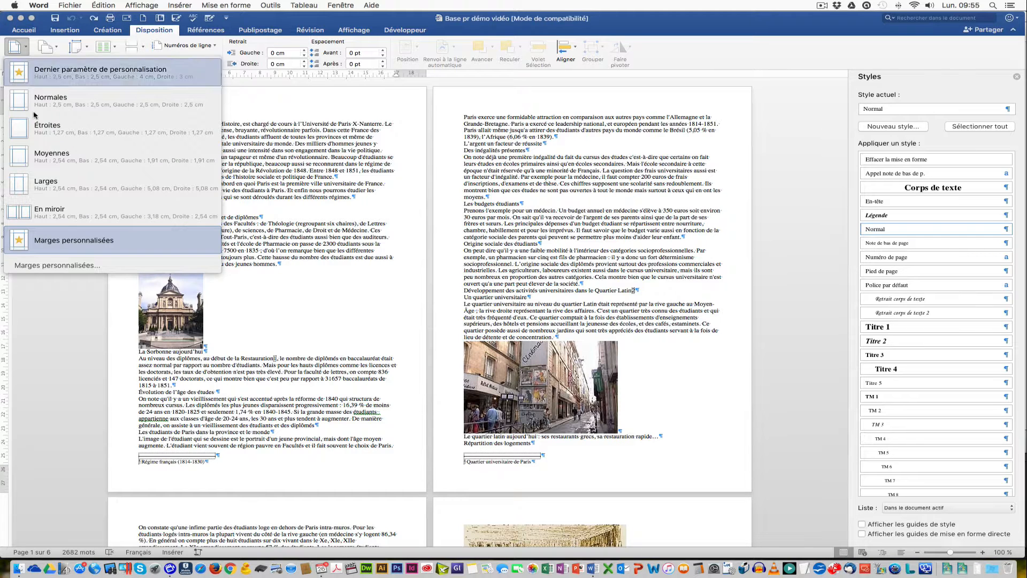
left_click(93, 266)
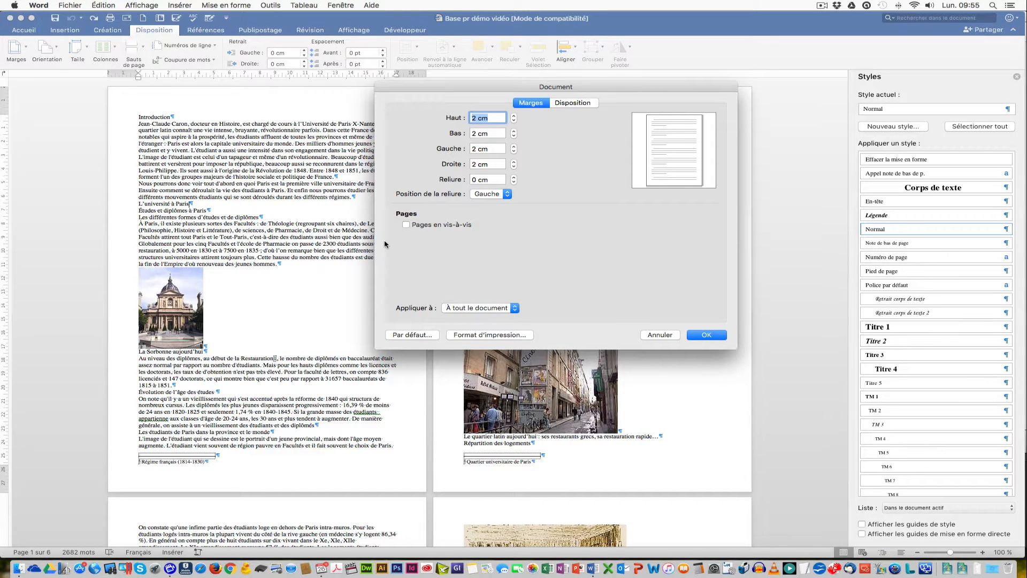
type("2,5")
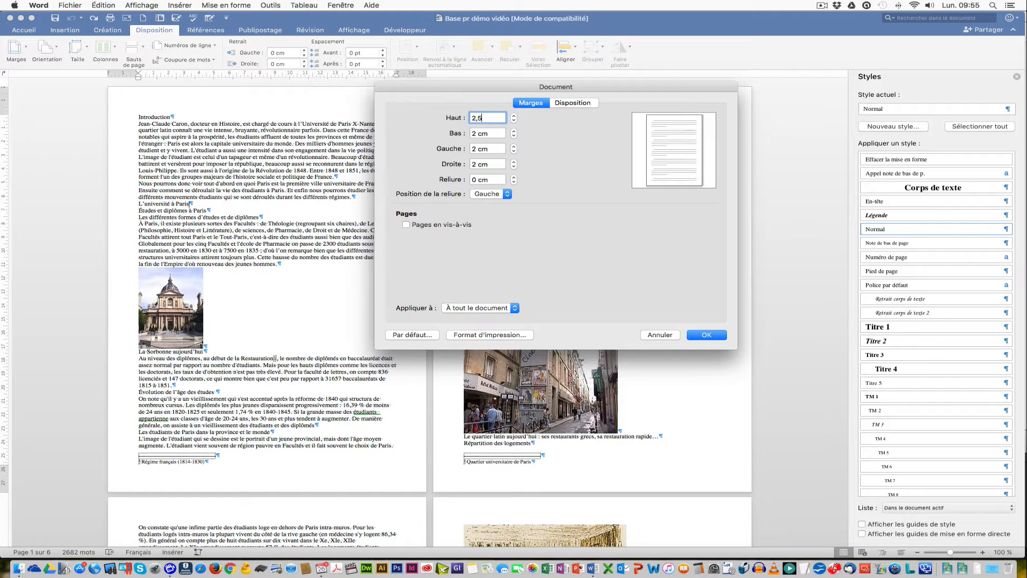
key("Tab")
type("3")
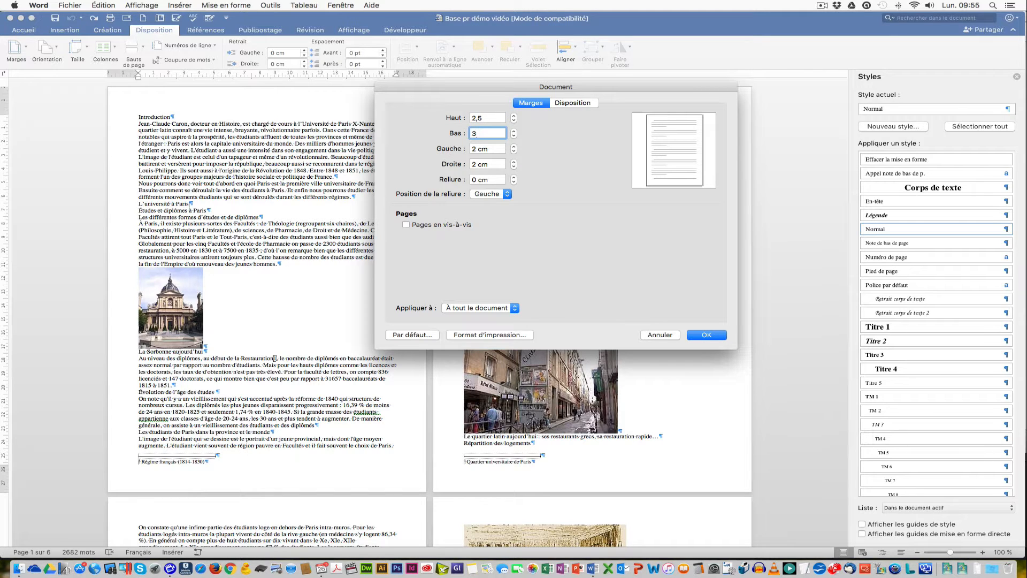
key("Tab")
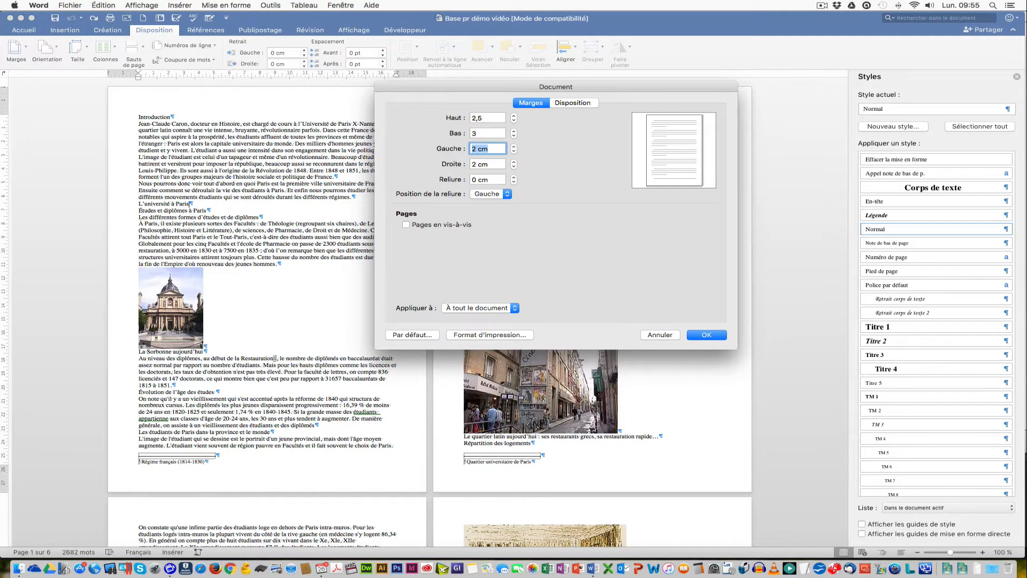
type("4")
key("Tab")
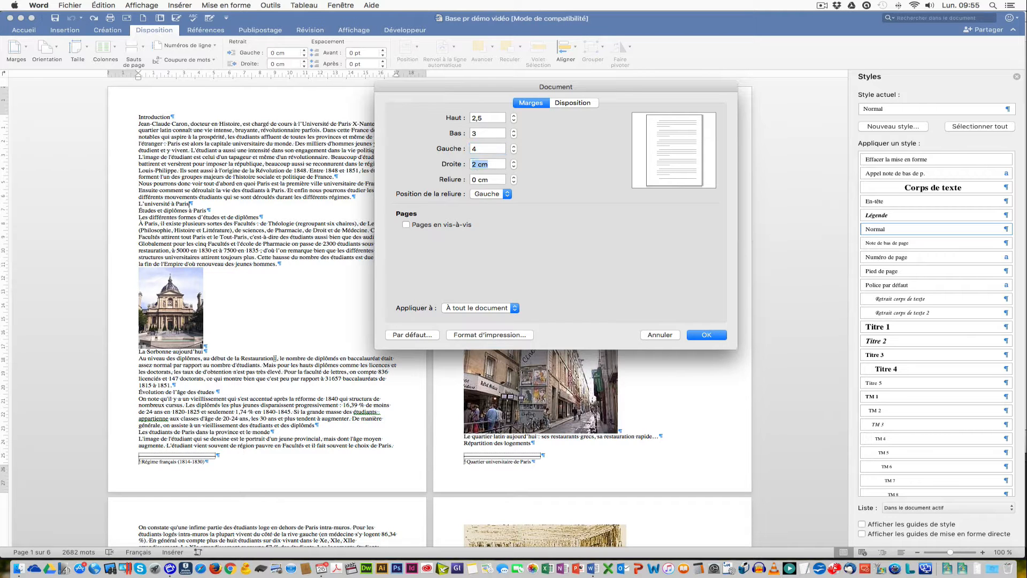
type("2,5")
left_click(721, 335)
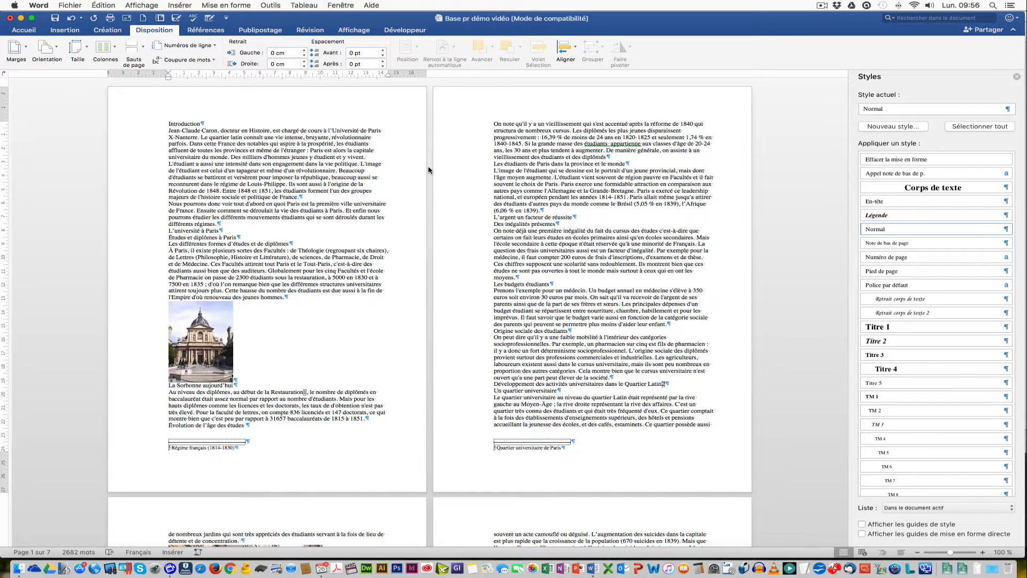
Enter "Les étudiants de Paris et le Quartier latin (1814-1851)" as the page header
double_click(236, 105)
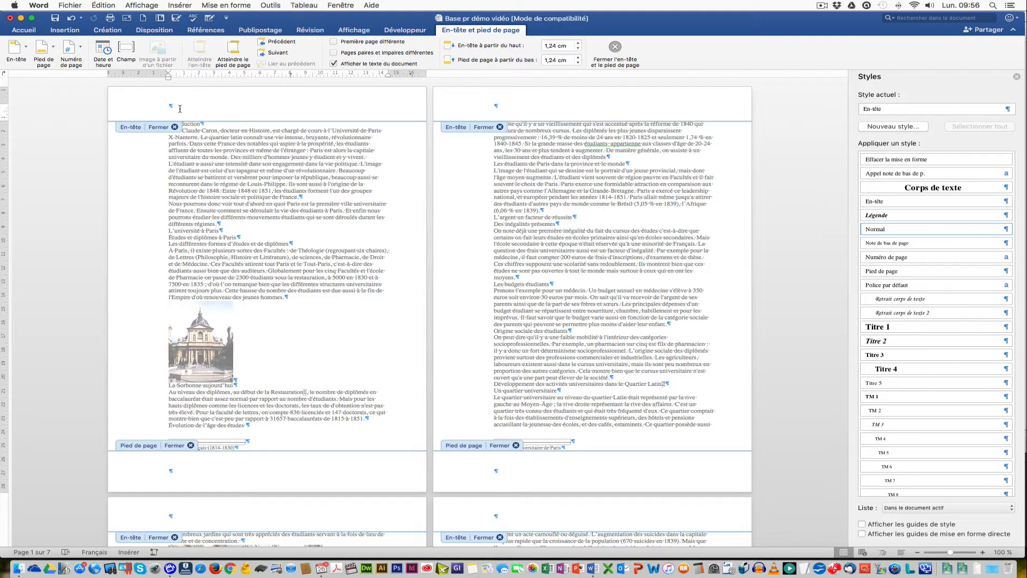
type("Les étufian")
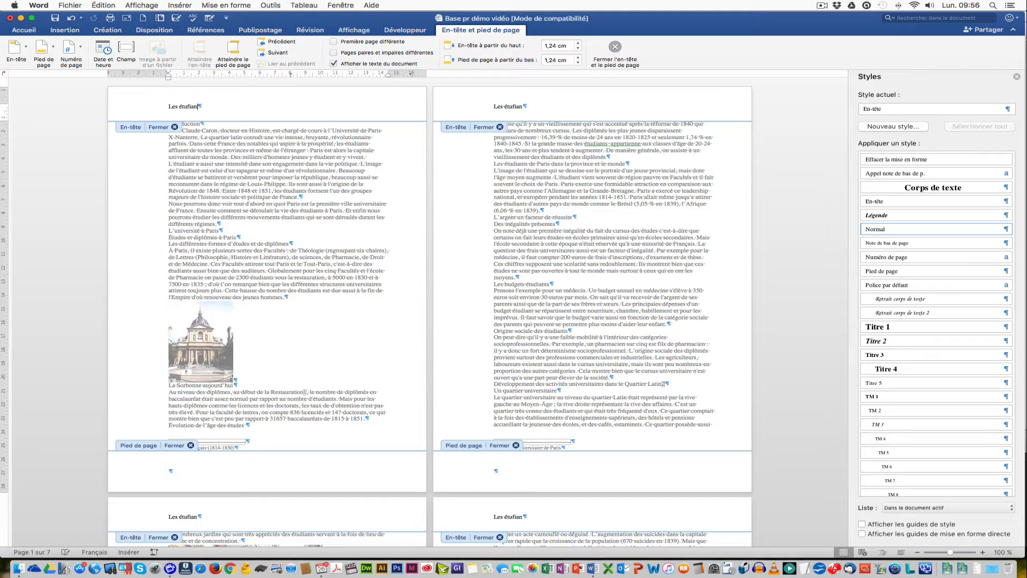
type("ts")
key("BackSpace")
key("BackSpace")
key("BackSpace")
key("BackSpace")
key("BackSpace")
key("BackSpace")
key("BackSpace")
type("udiants de Paris et")
type("le ")
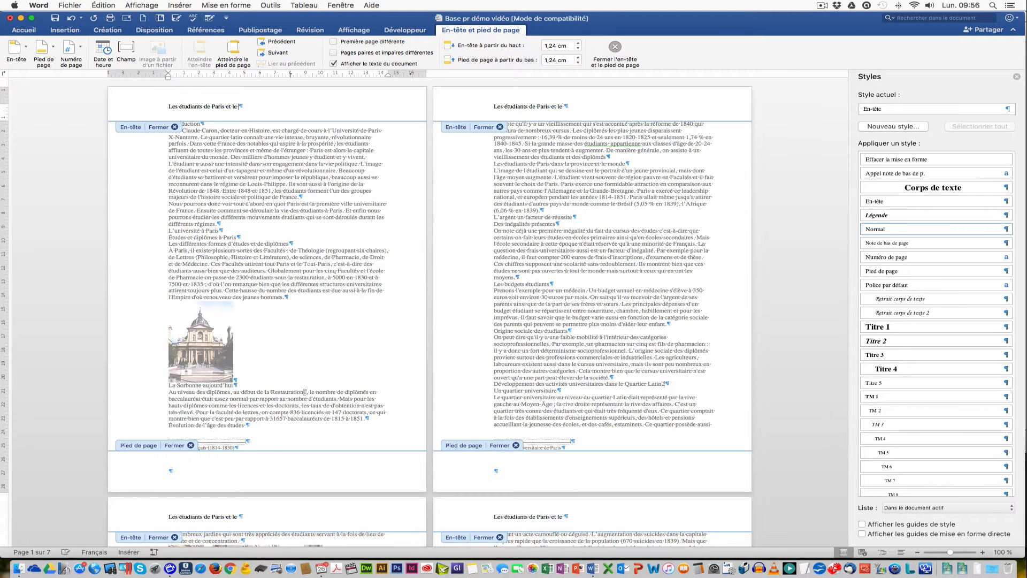
type("Quartier latin ")
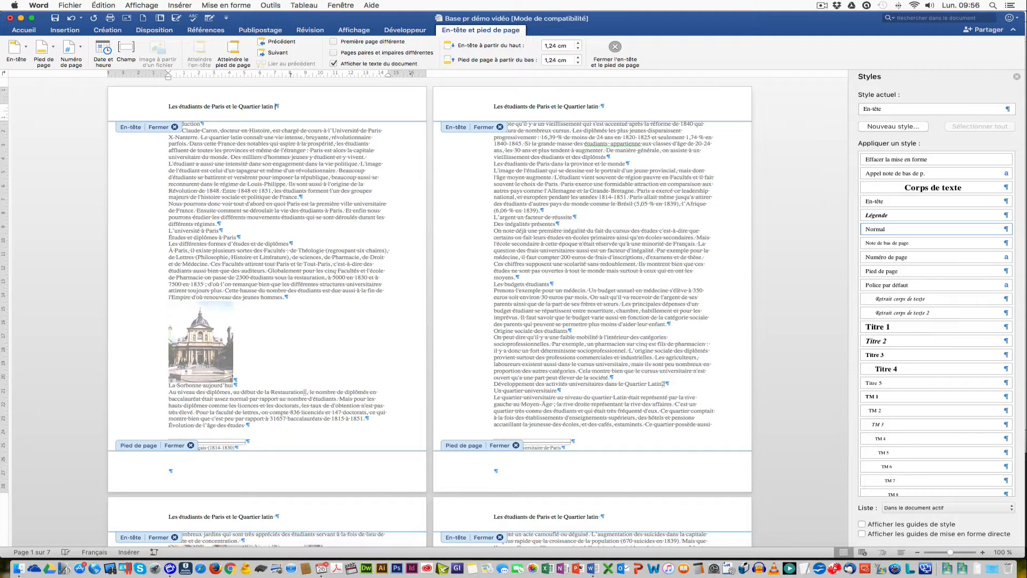
type("(1814-1851)")
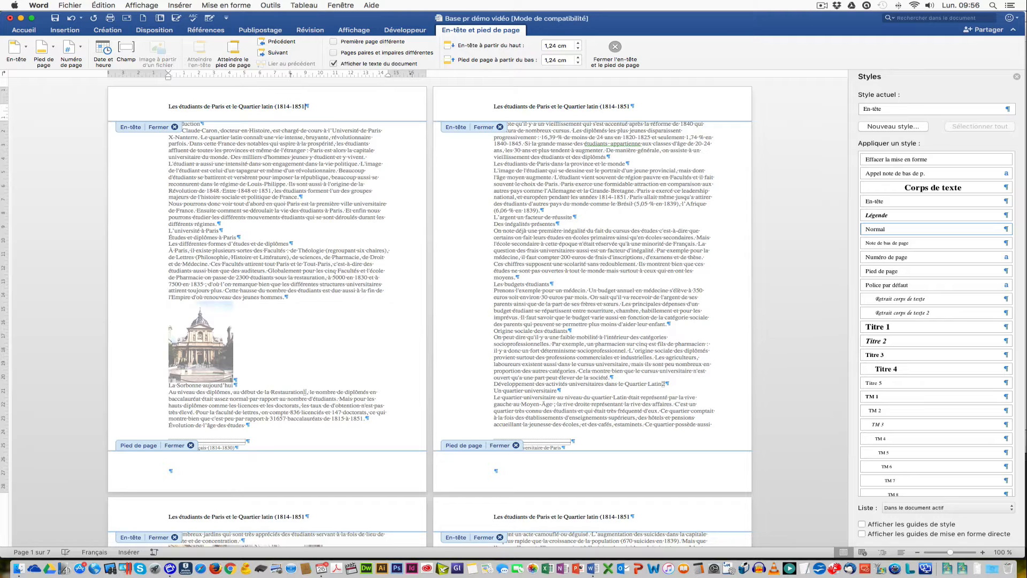
Center the page header text and format it bold at 9 pt
left_click(118, 110)
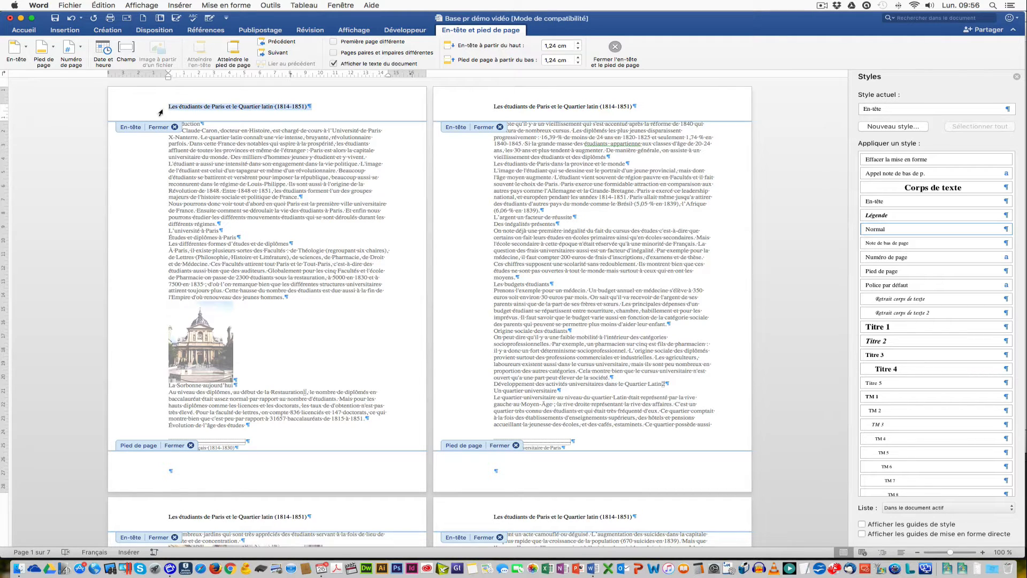
left_click(28, 33)
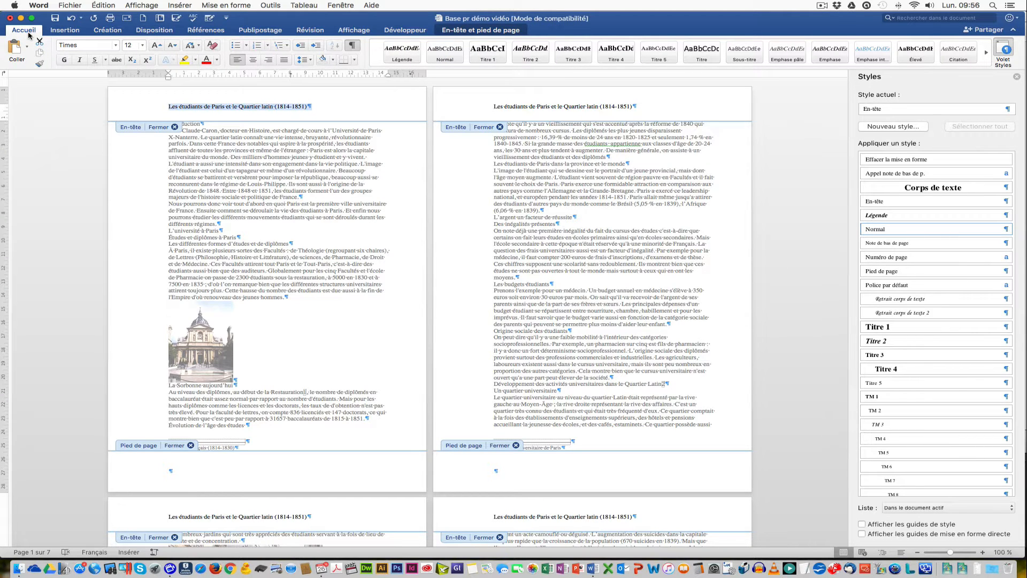
left_click(253, 60)
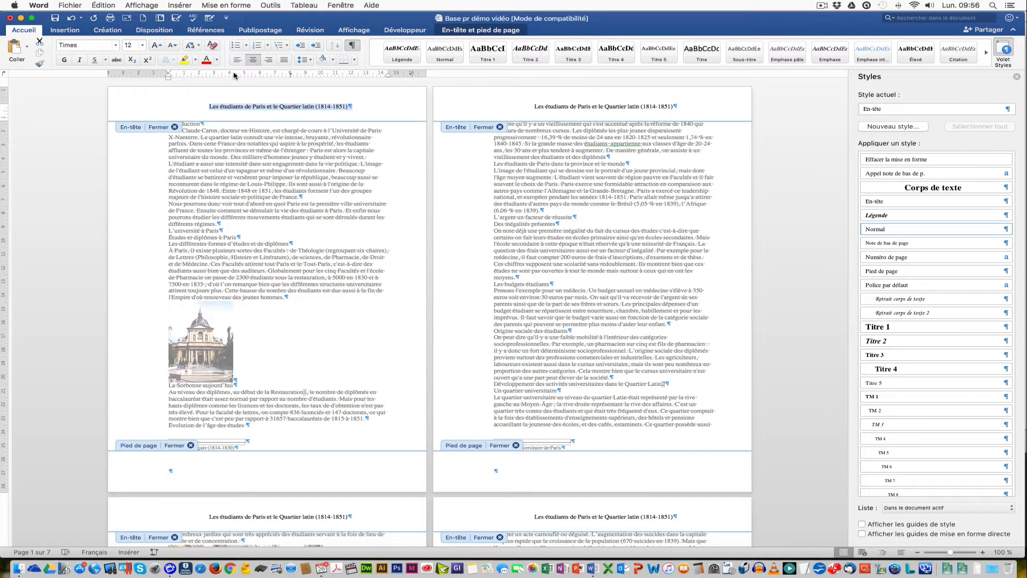
left_click(64, 60)
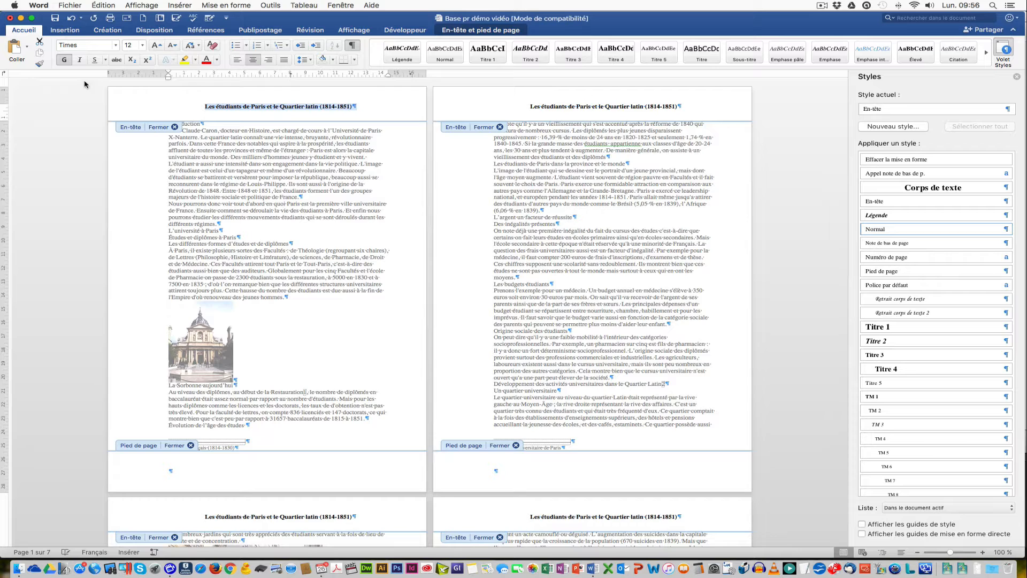
left_click(142, 46)
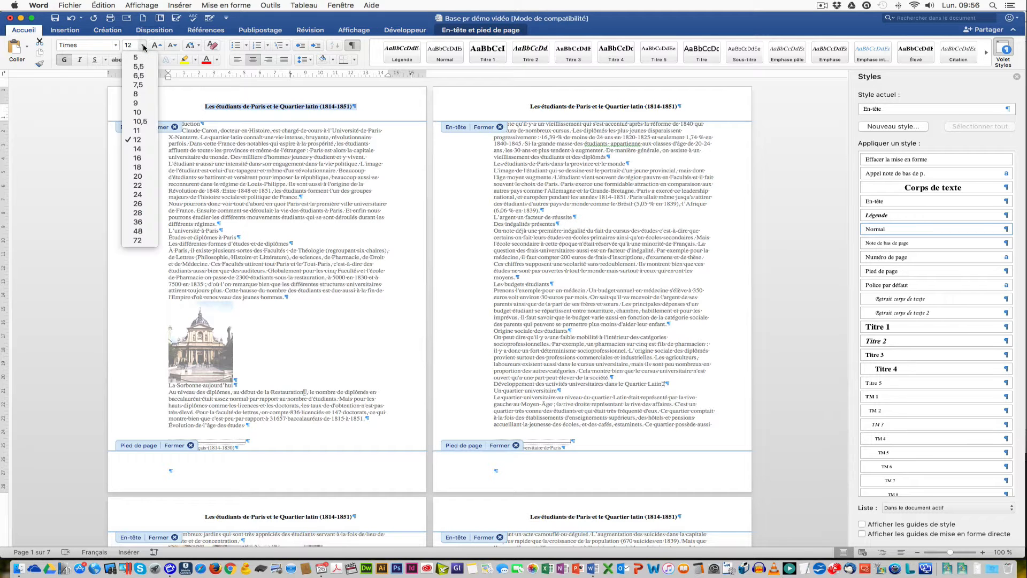
left_click(142, 103)
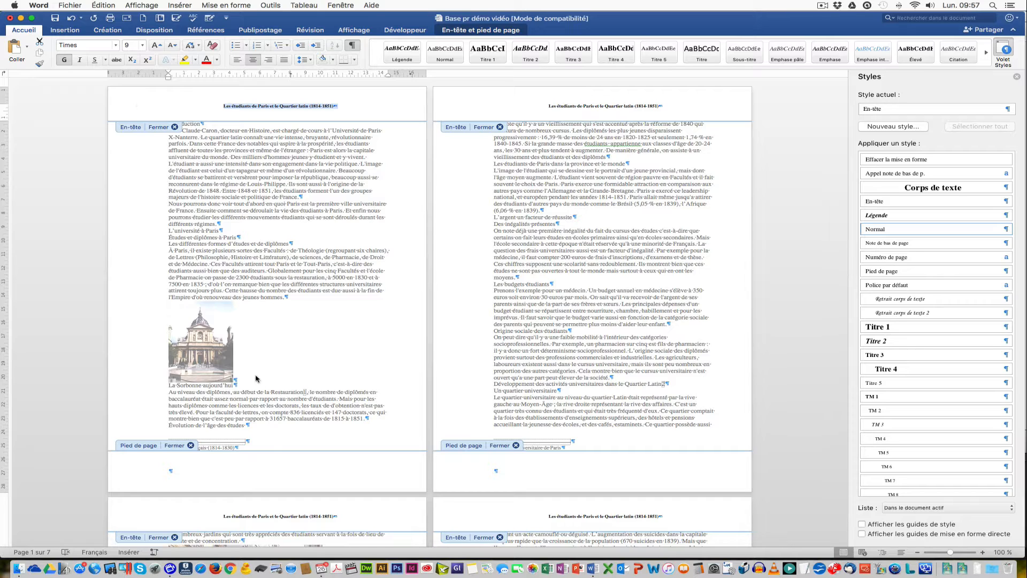
Build a page footer with "Nom Prénom" at its start and the automatic "Page X sur Y" numbering two tabs further along
left_click(279, 469)
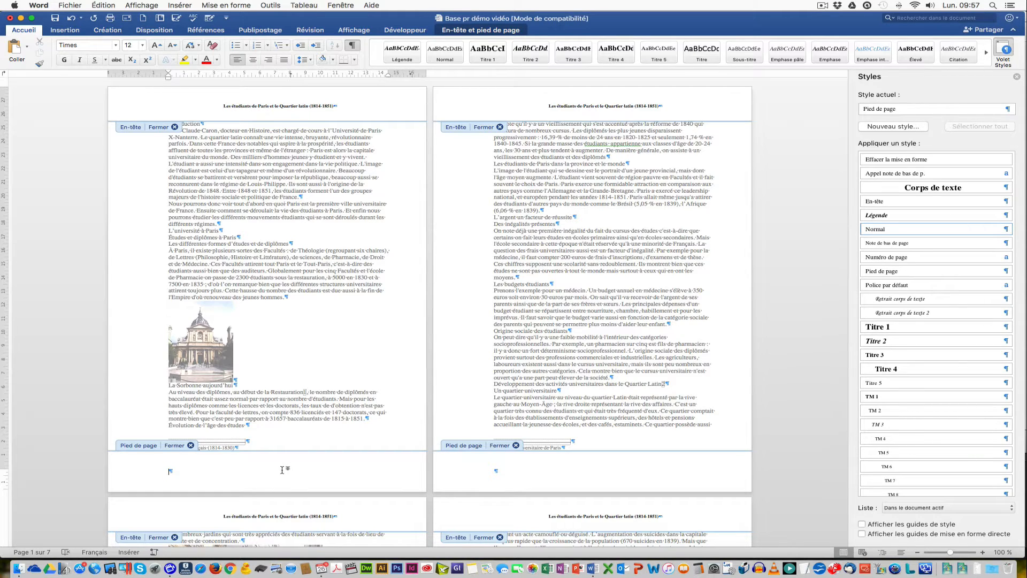
type("Page")
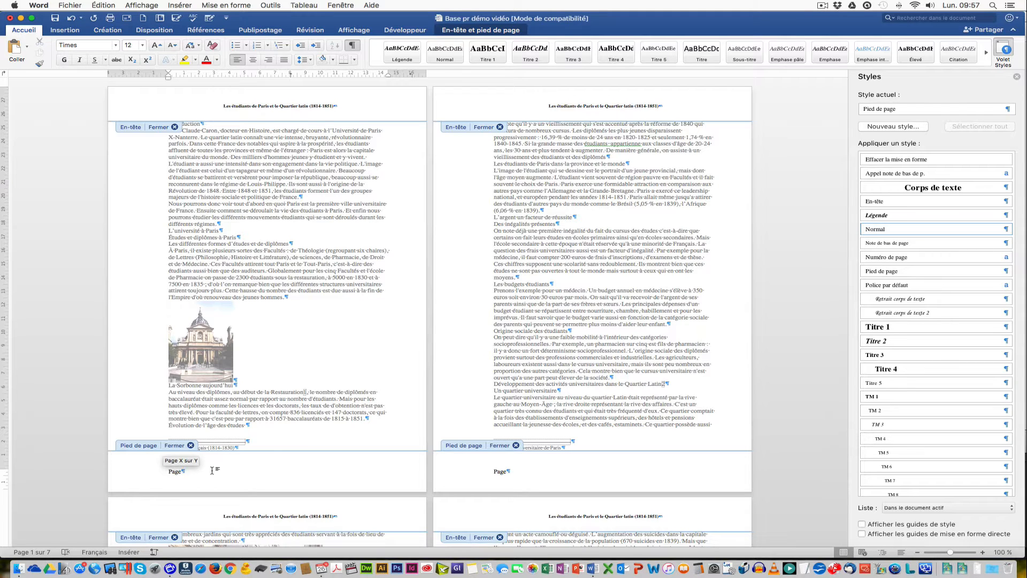
key("Return")
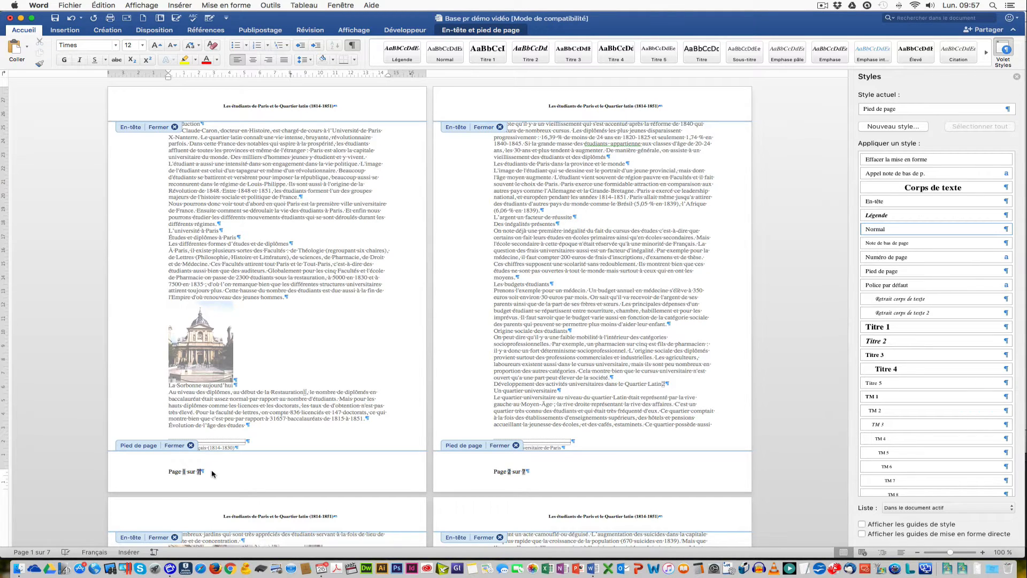
left_click(169, 472)
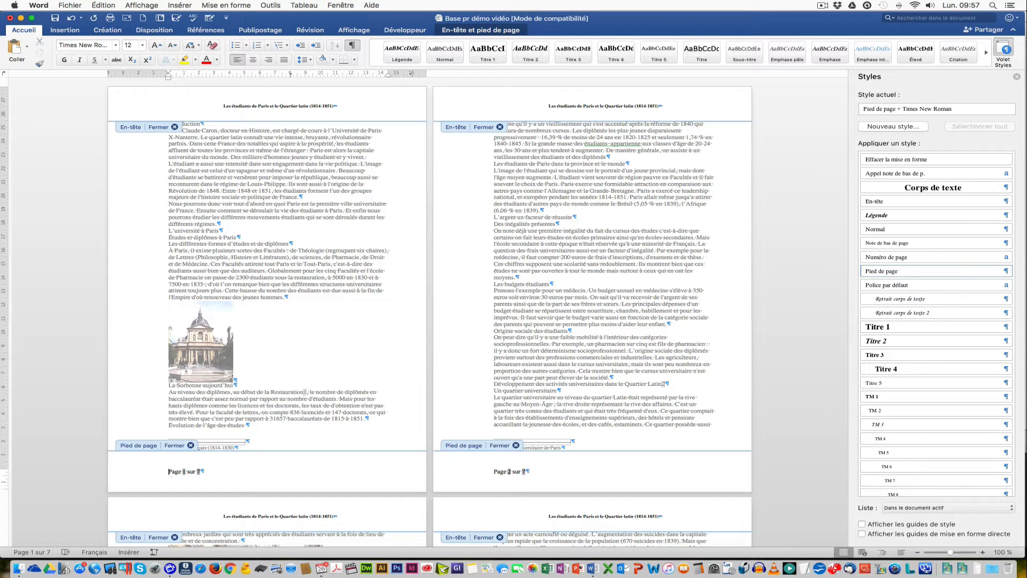
type("Nom Prénom")
key("Tab")
key("Tab")
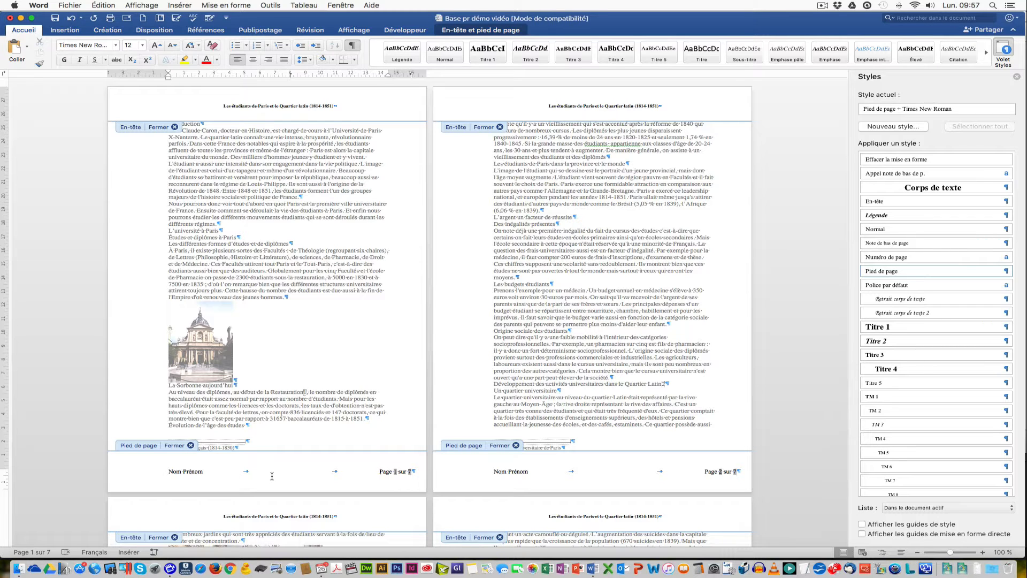
Format the whole footer line bold at 10 pt
left_click(122, 476)
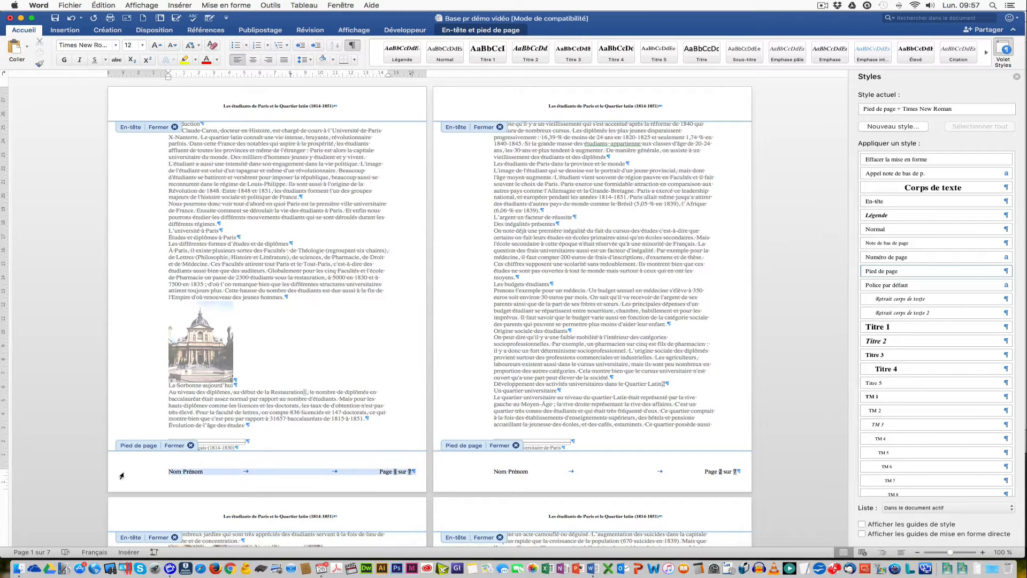
left_click(64, 60)
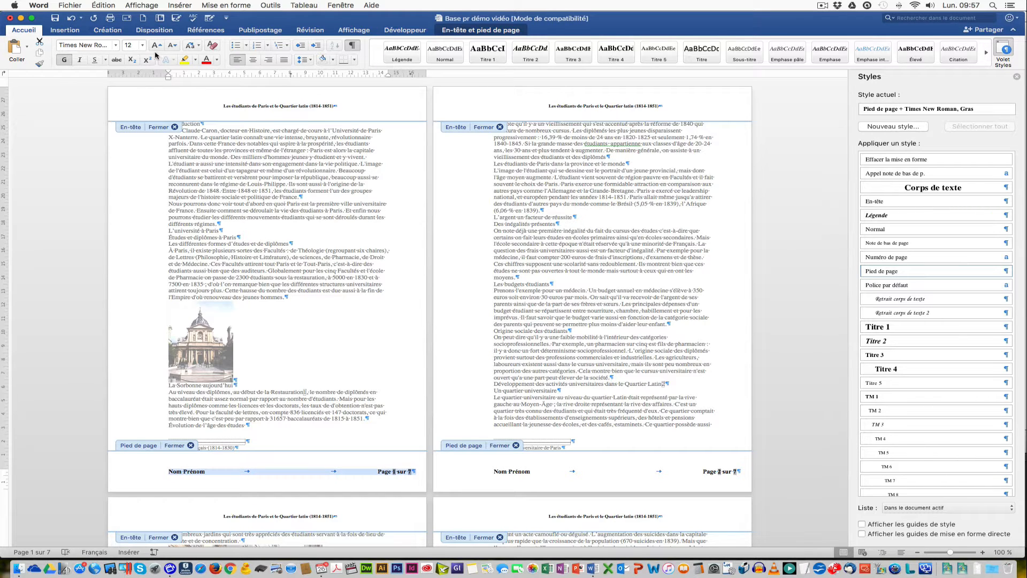
left_click(142, 46)
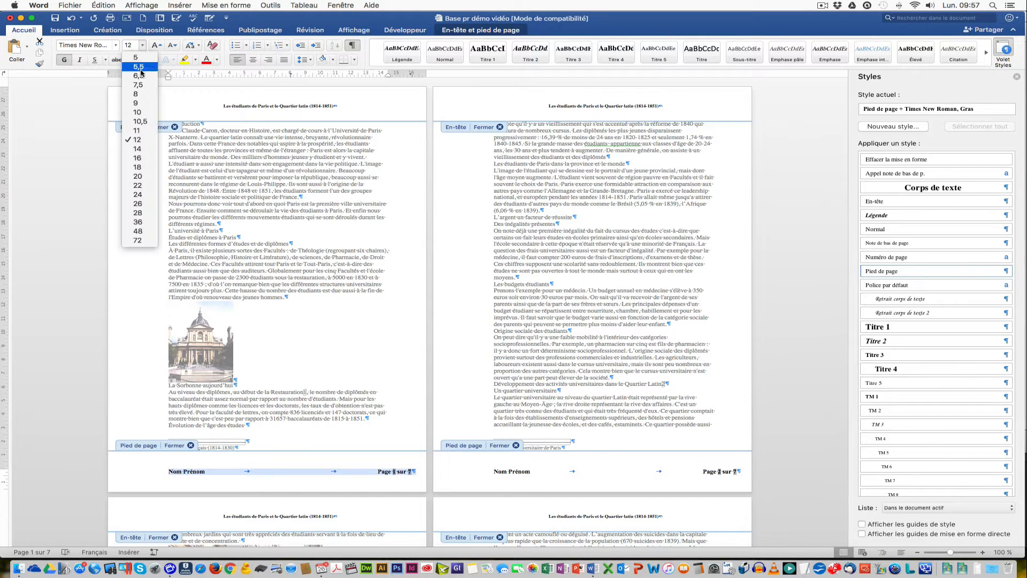
left_click(144, 112)
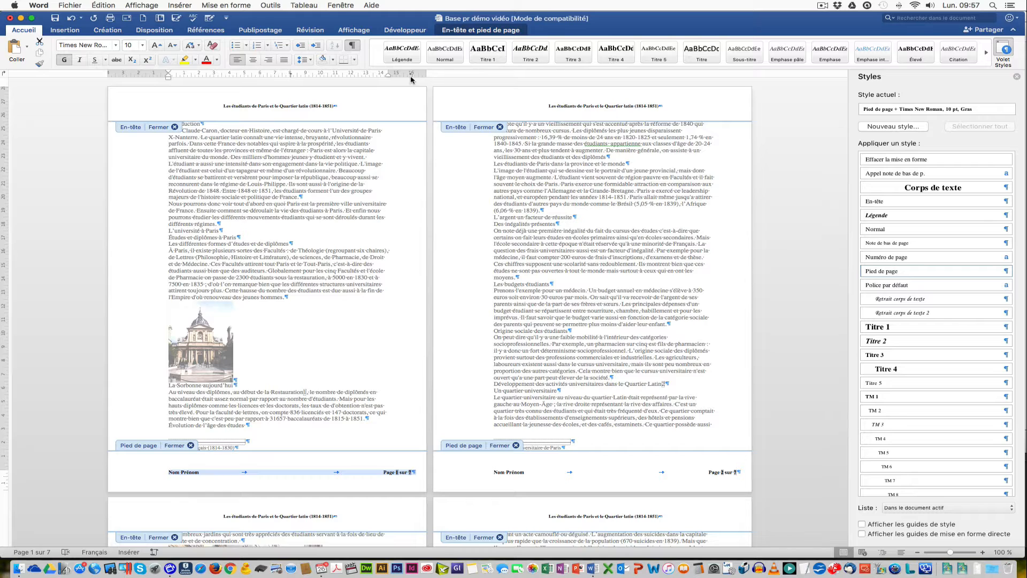
Move the footer's last tab stop back to the right text margin, at about 14.5 cm, and return to the document body
left_click_drag(411, 77, 388, 78)
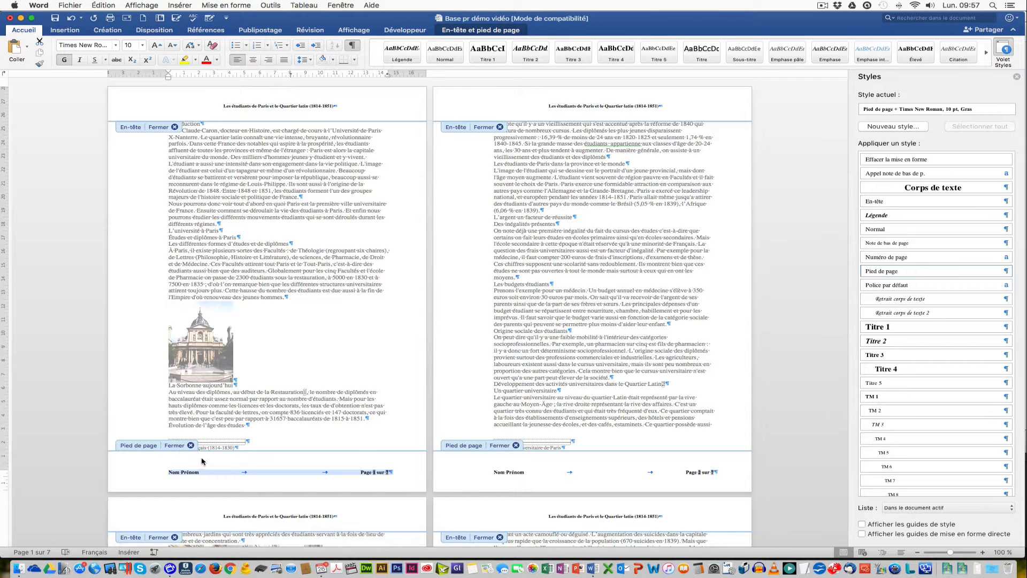
left_click(179, 447)
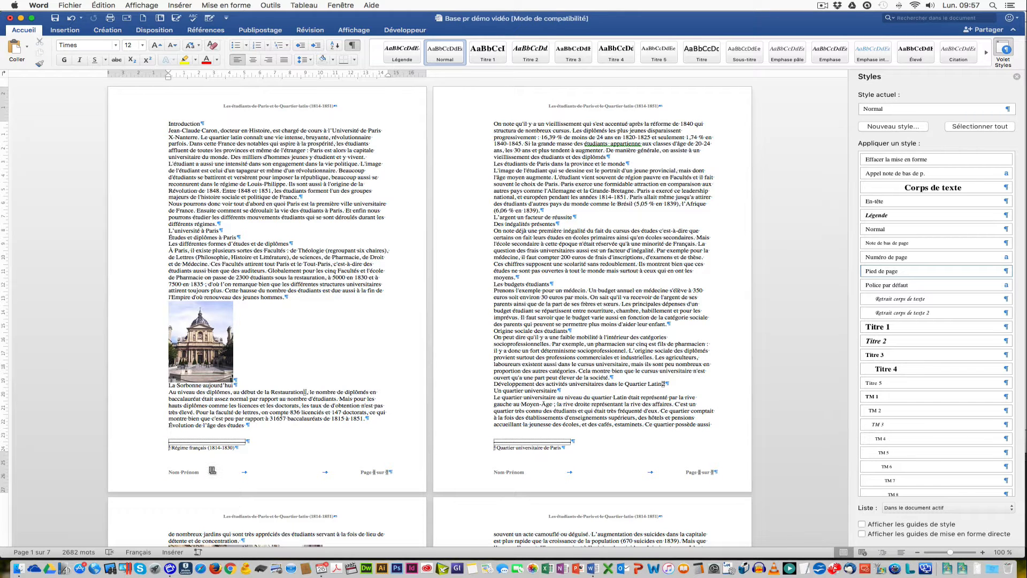
double_click(209, 471)
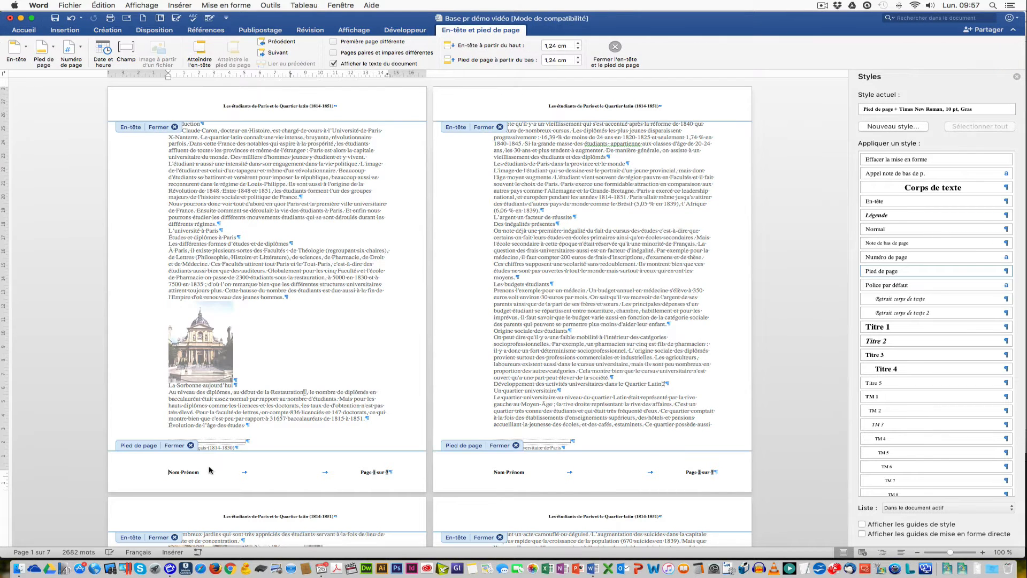
double_click(225, 198)
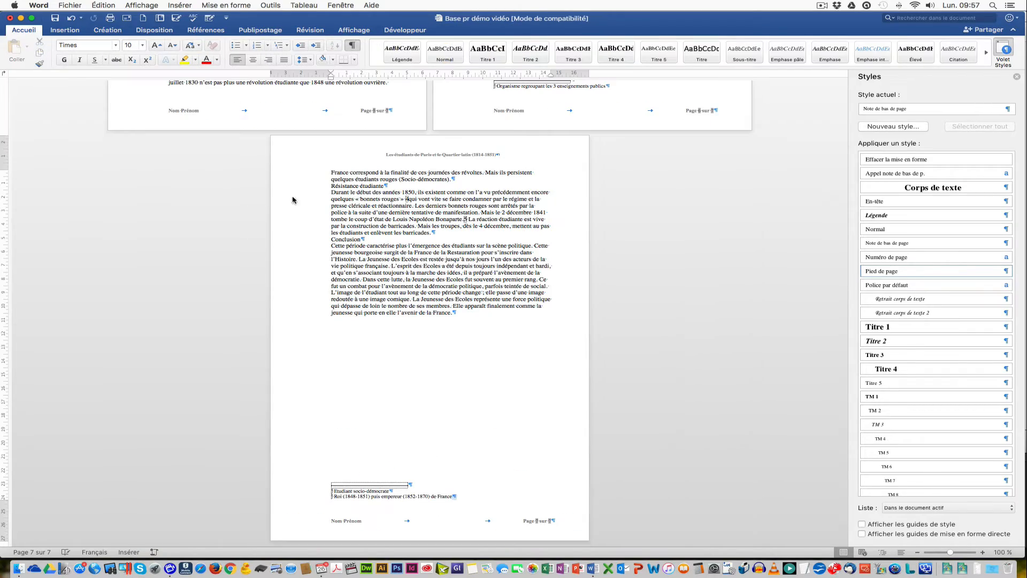
Examine the first page's body paragraph and its successive headings from "Introduction" to "Les différentes formes d'études et de diplômes"
scroll(321, 206, "up", 5)
scroll(351, 214, "up", 15)
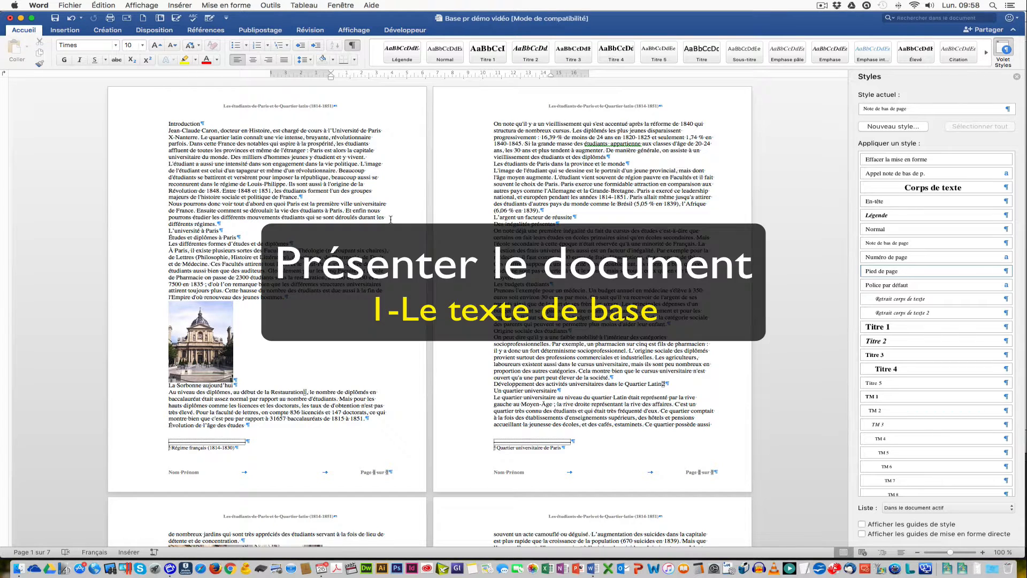
double_click(157, 138)
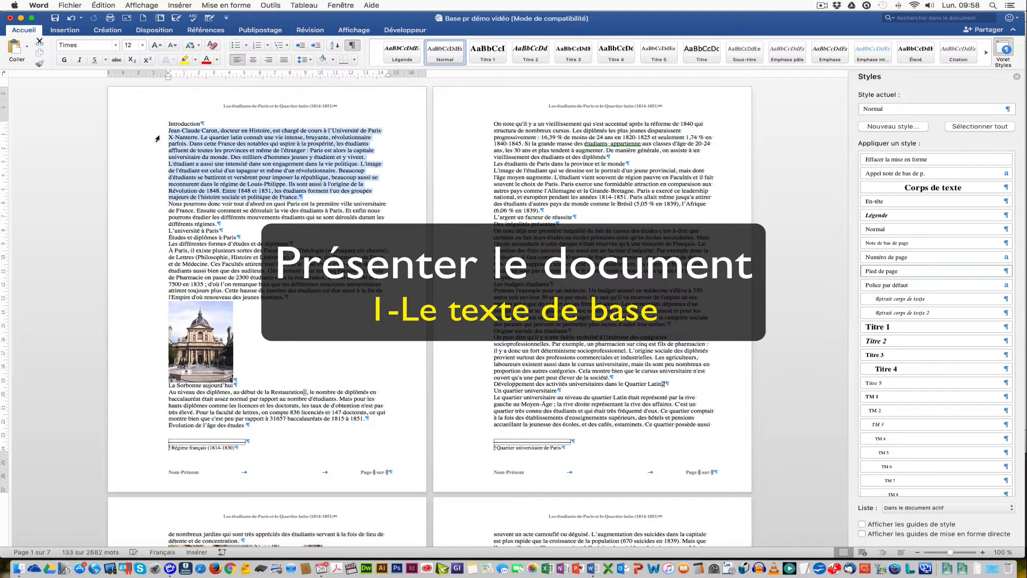
left_click(156, 124)
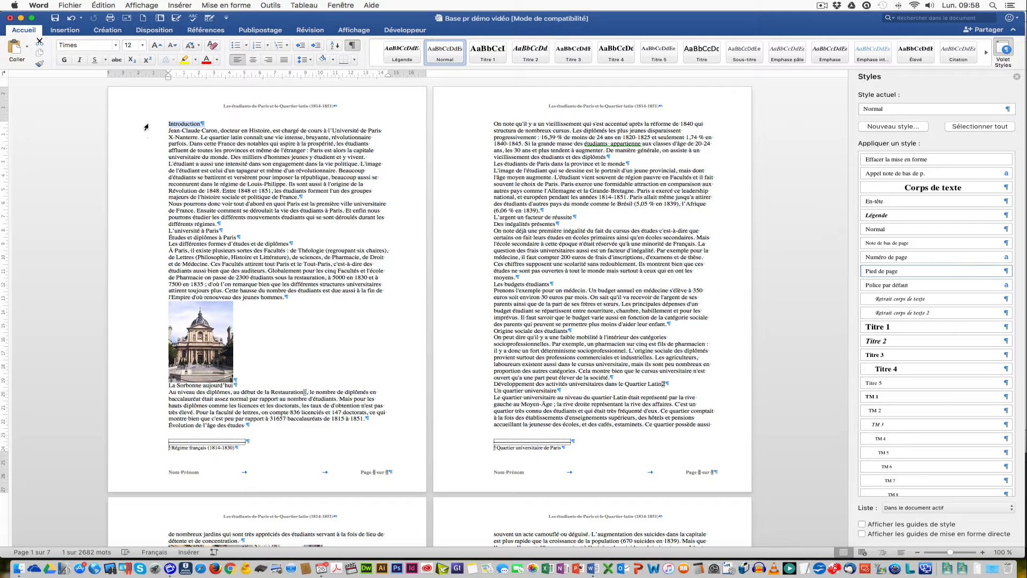
left_click(151, 232)
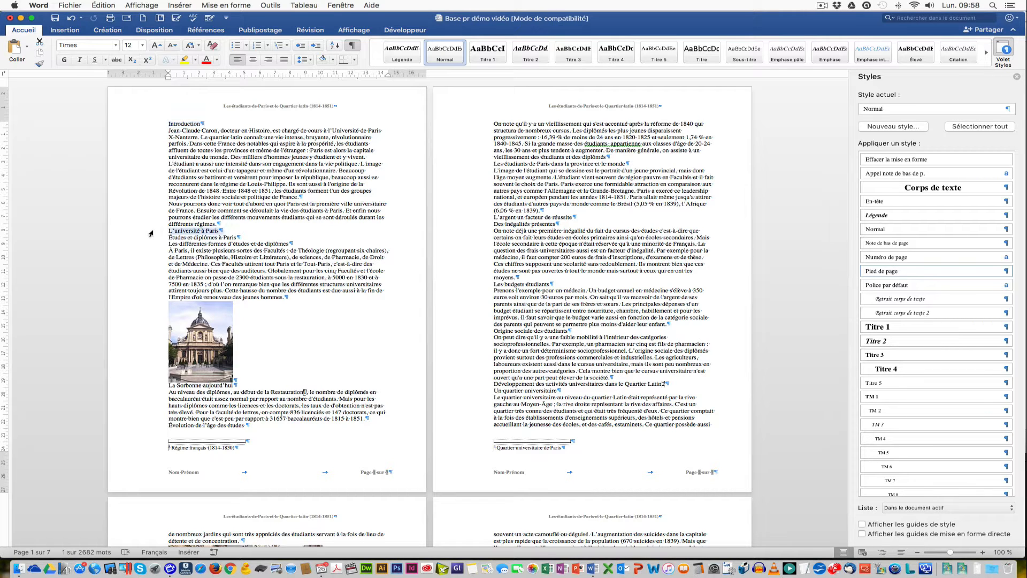
left_click(152, 241)
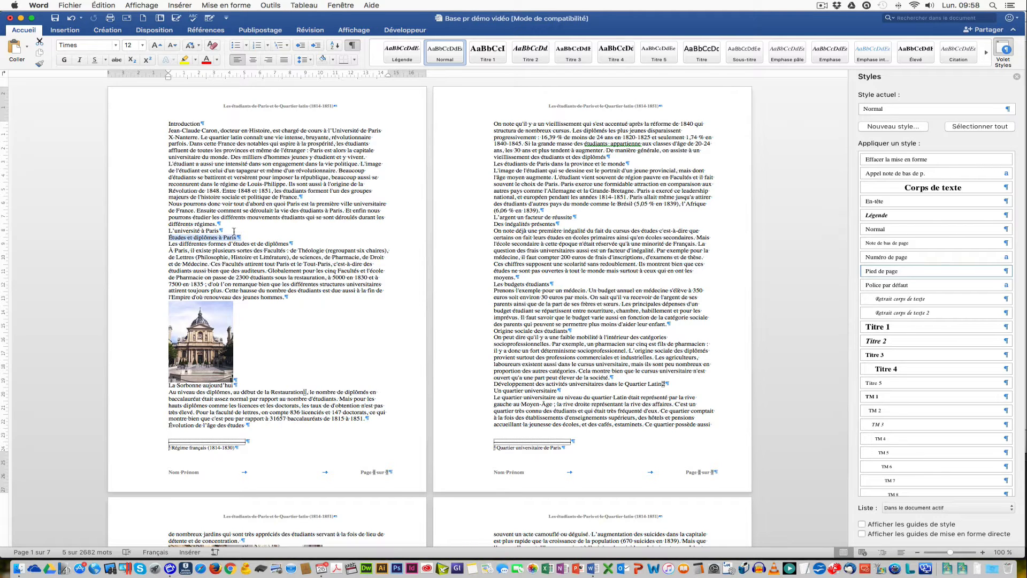
left_click(146, 247)
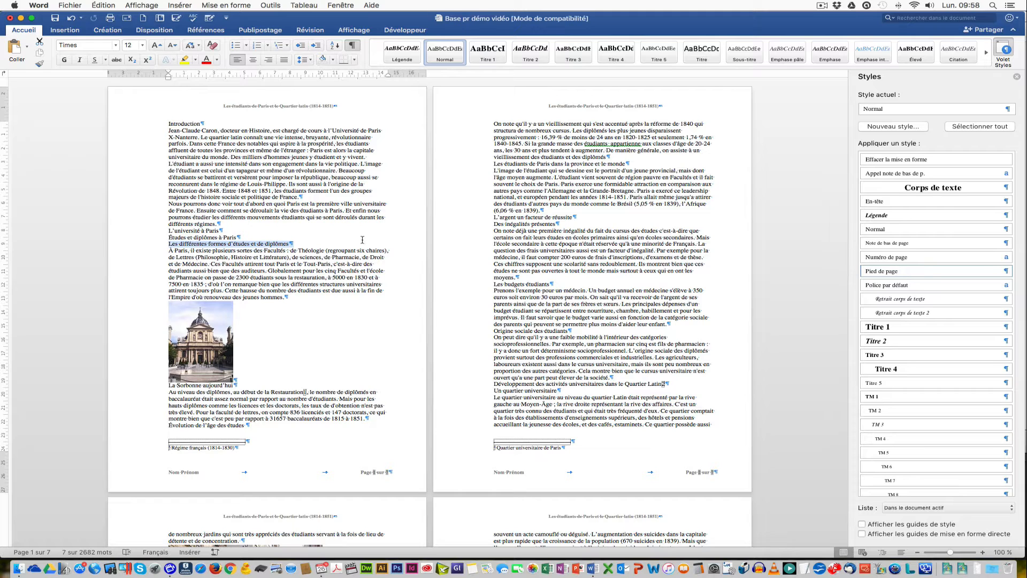
Start a new paragraph style from the first introduction paragraph, based on no existing style (aucun style)
double_click(148, 154)
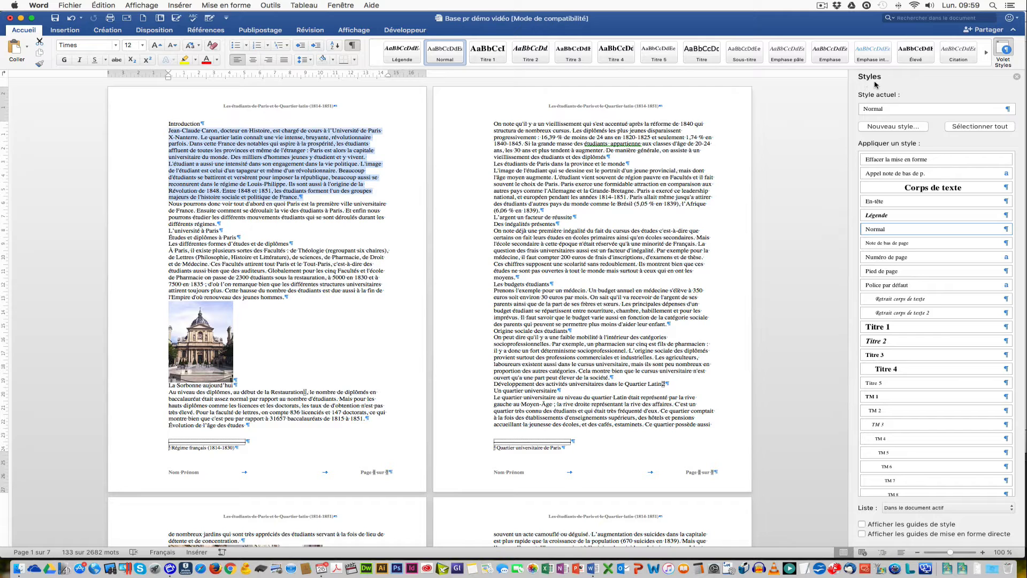
left_click(920, 129)
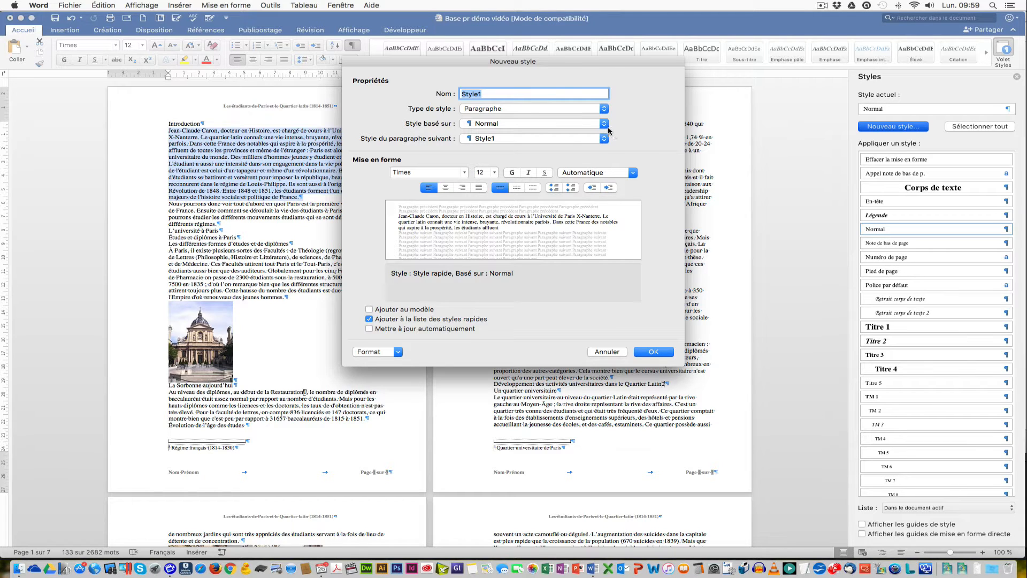
left_click(556, 130)
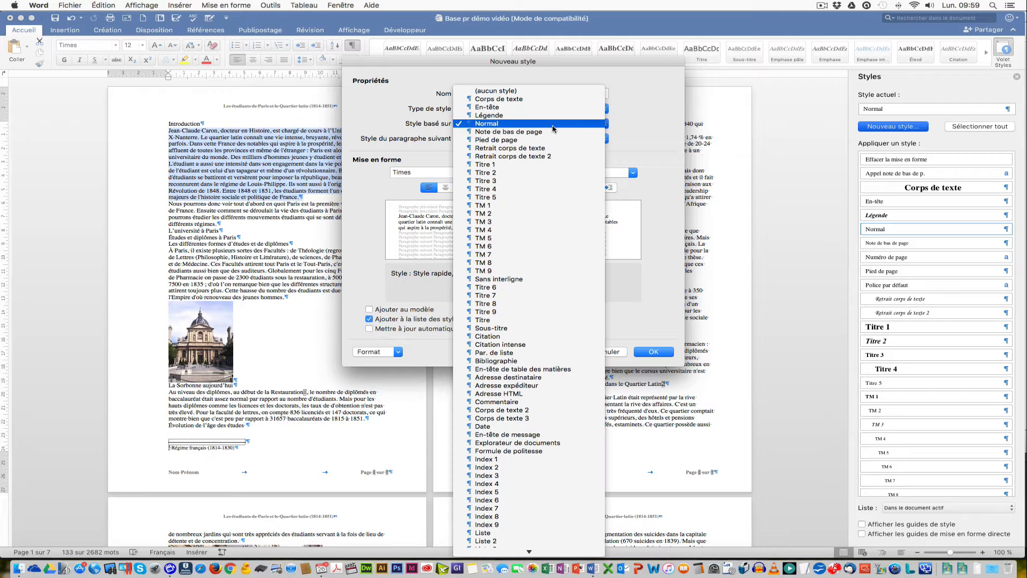
left_click(567, 91)
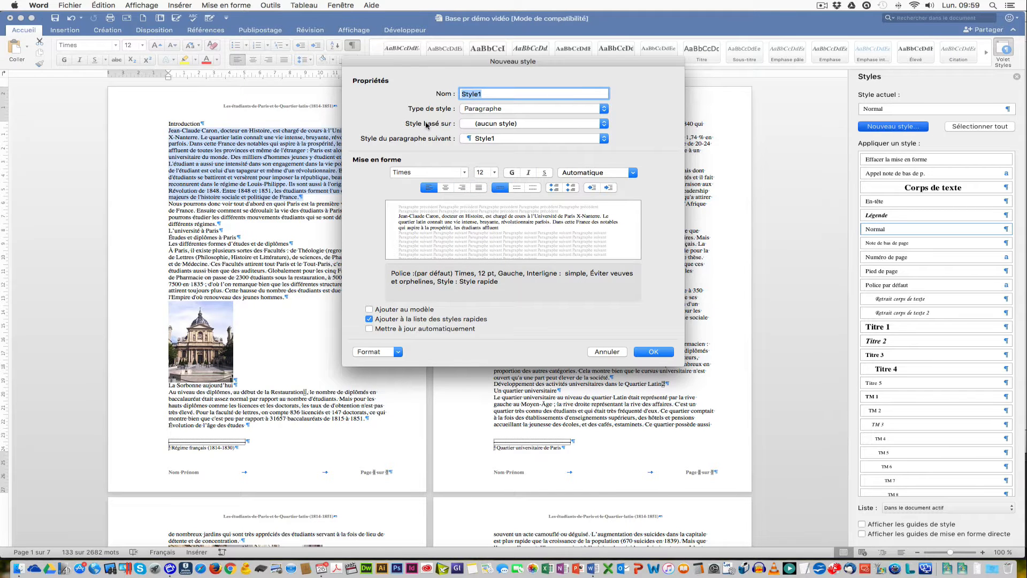
left_click(480, 126)
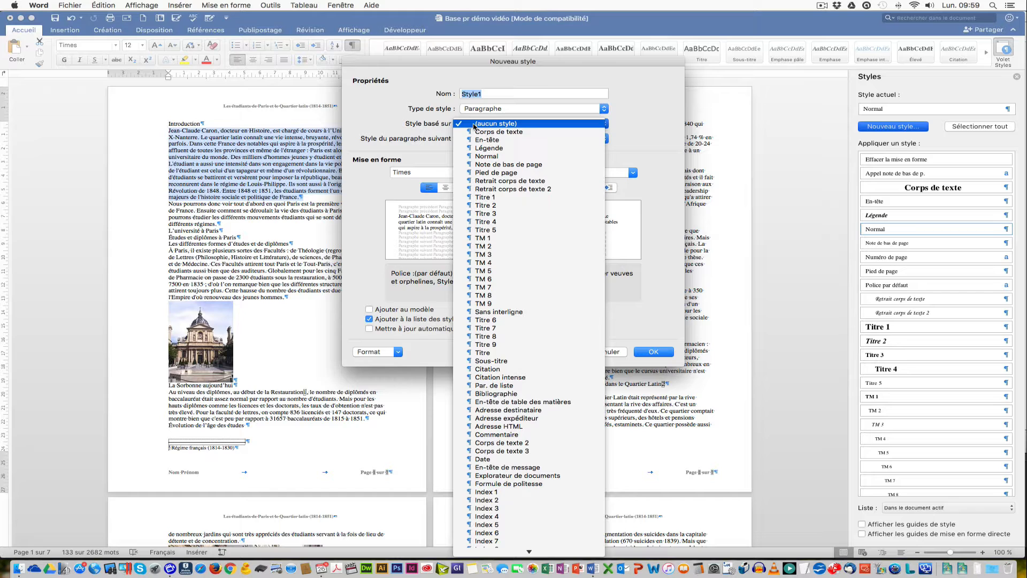
left_click(421, 128)
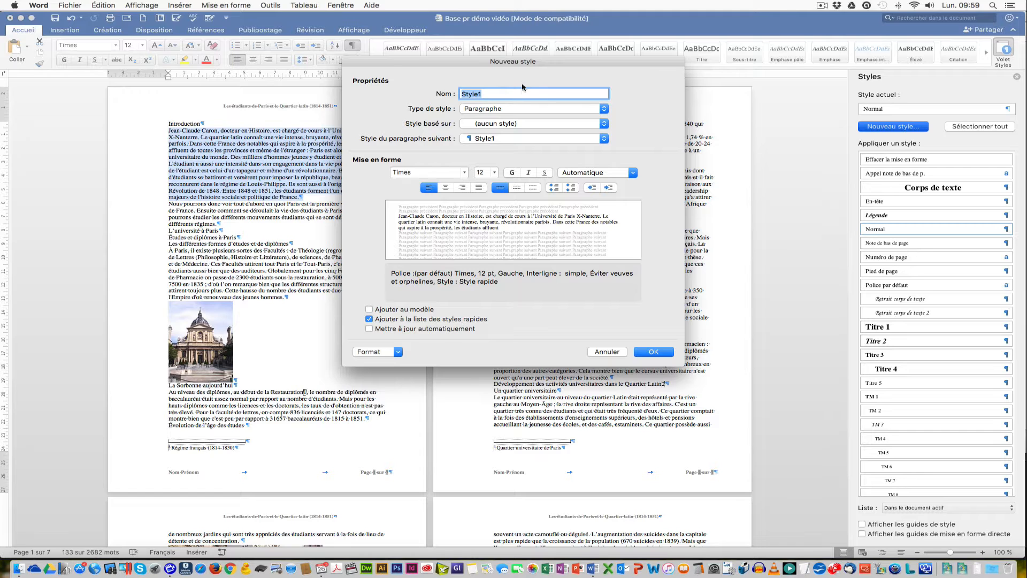
Name the new style "Texte de base", enable its automatic updating (Mettre à jour automatiquement) and create it
left_click_drag(518, 65, 517, 100)
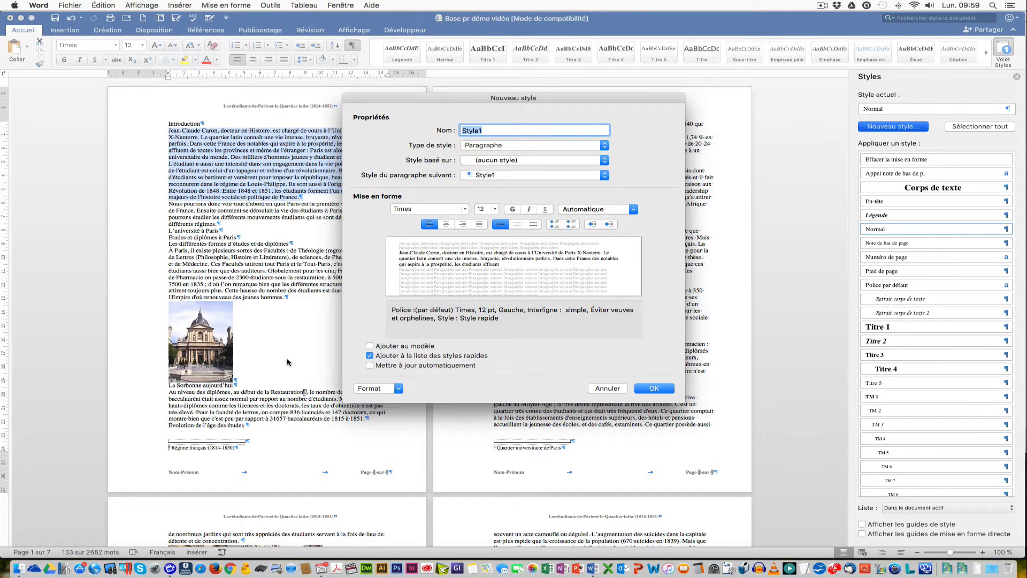
left_click(370, 366)
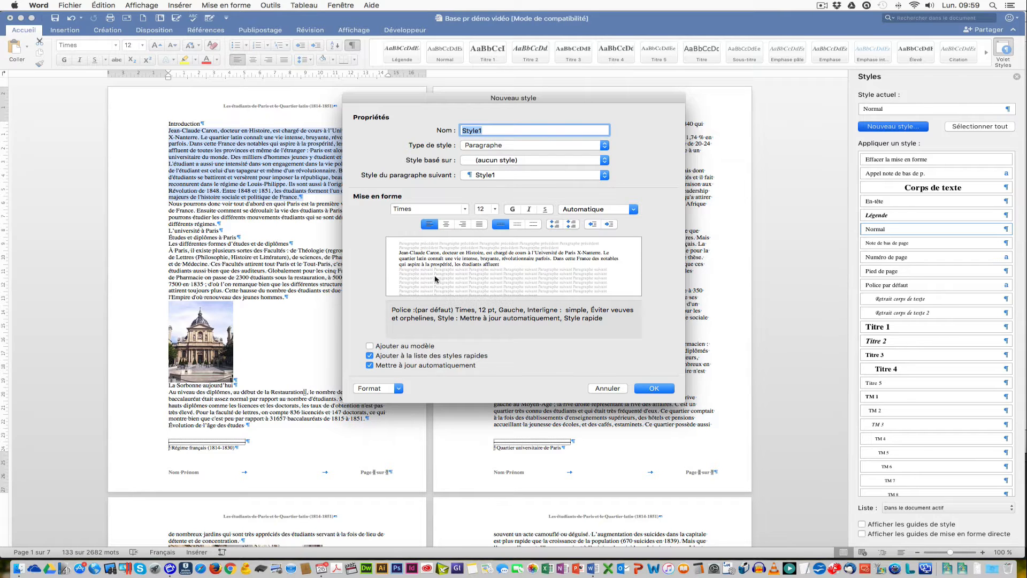
left_click_drag(476, 100, 561, 113)
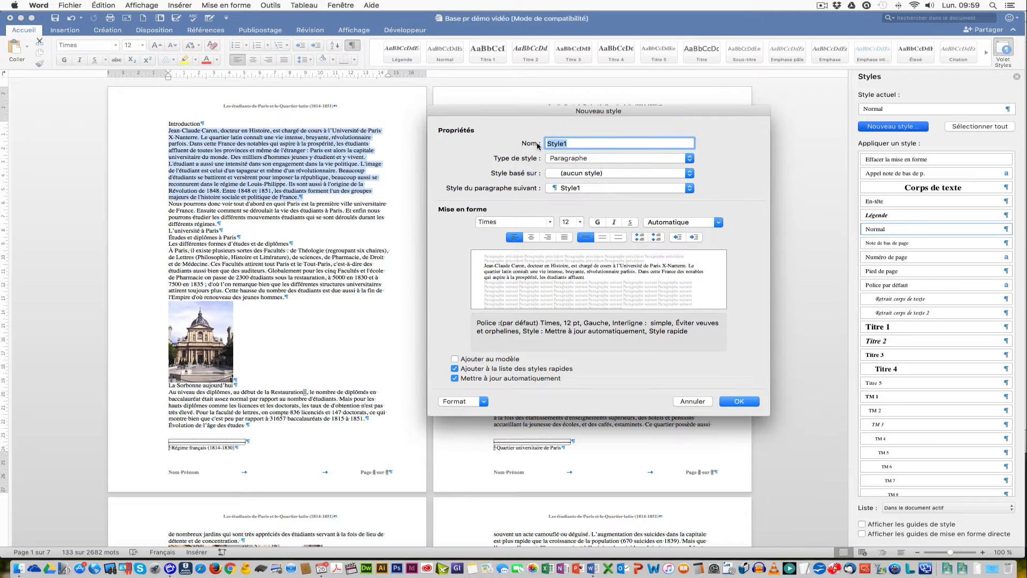
type("Text")
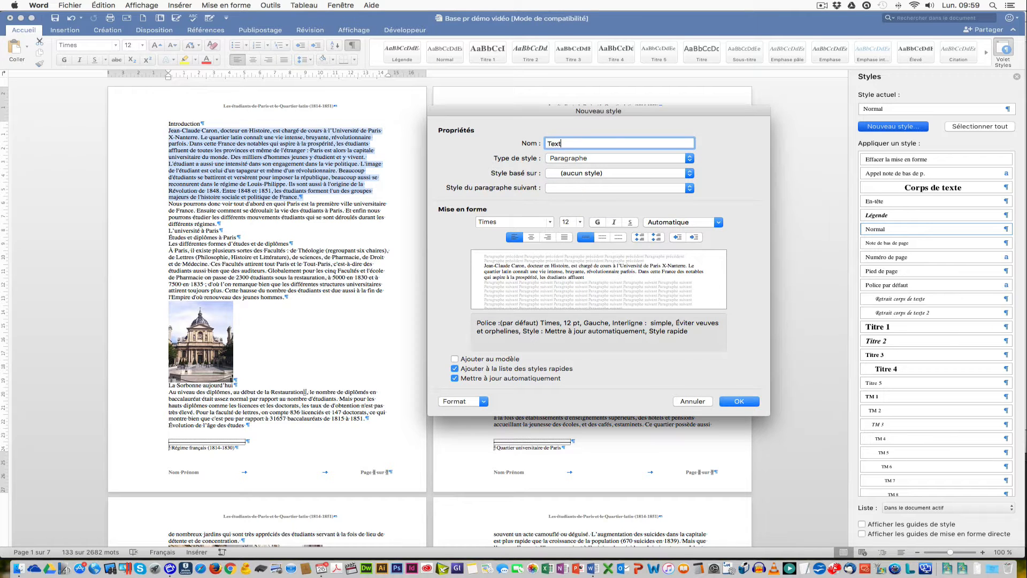
type("e de base")
left_click_drag(599, 143, 524, 140)
left_click(624, 173)
left_click(625, 175)
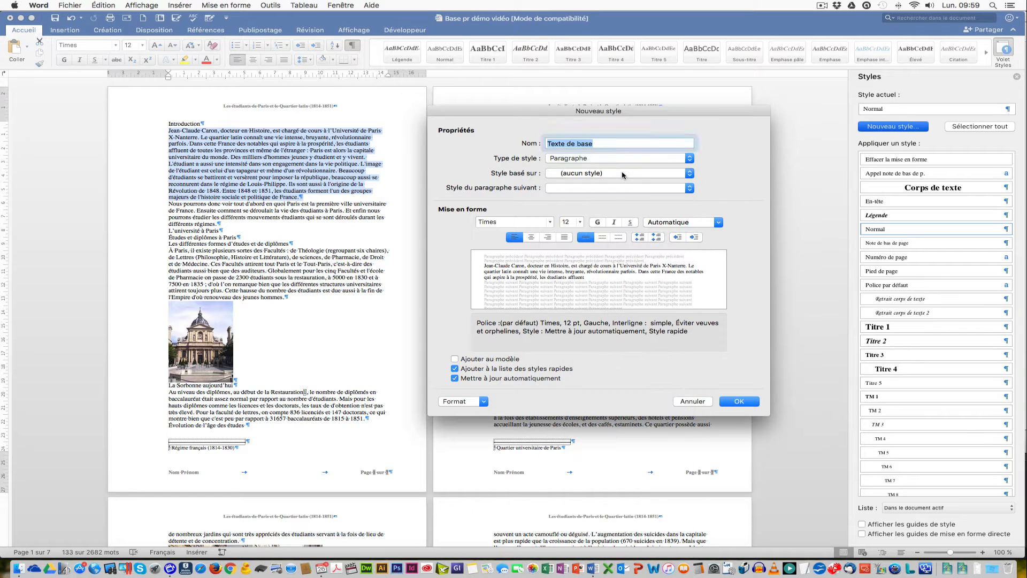
left_click(739, 401)
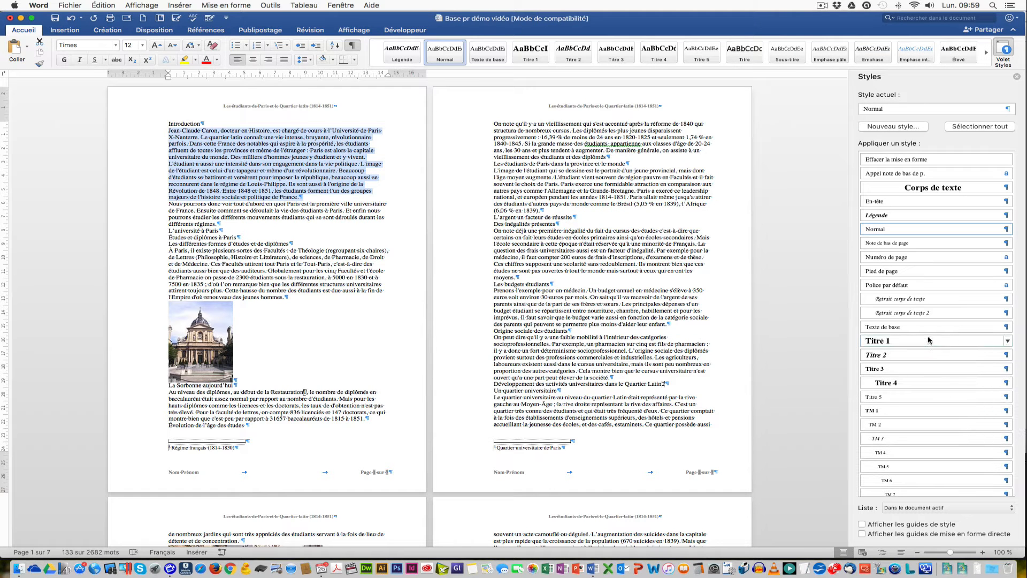
Apply the "Texte de base" style to the text of the whole document
mouse_move(901, 332)
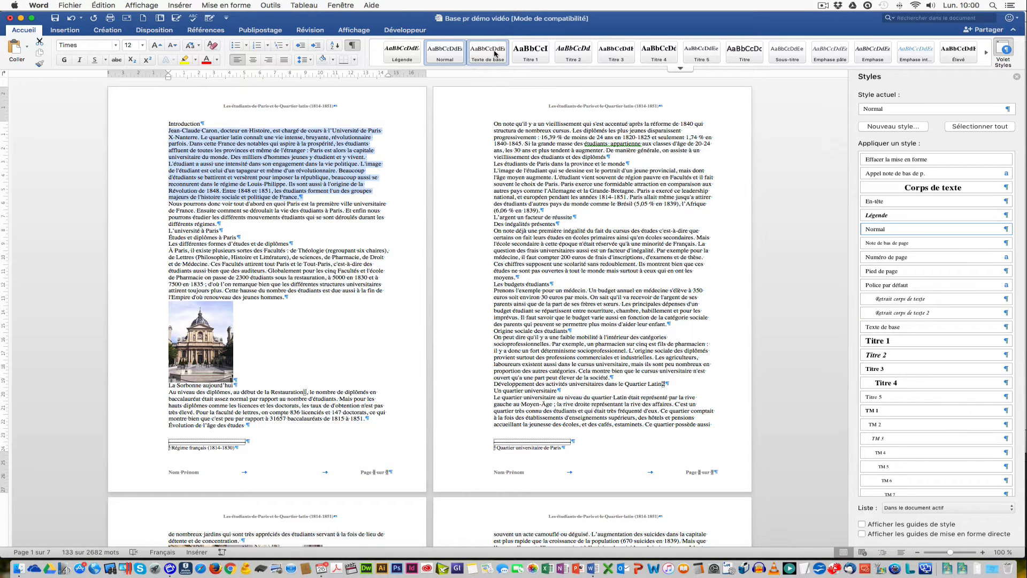
left_click(348, 179)
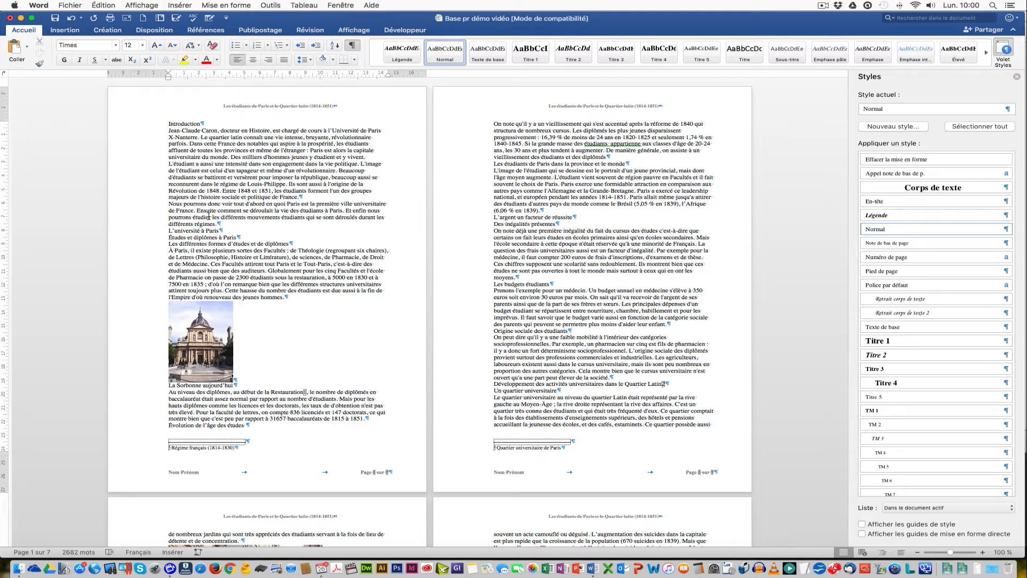
triple_click(142, 147)
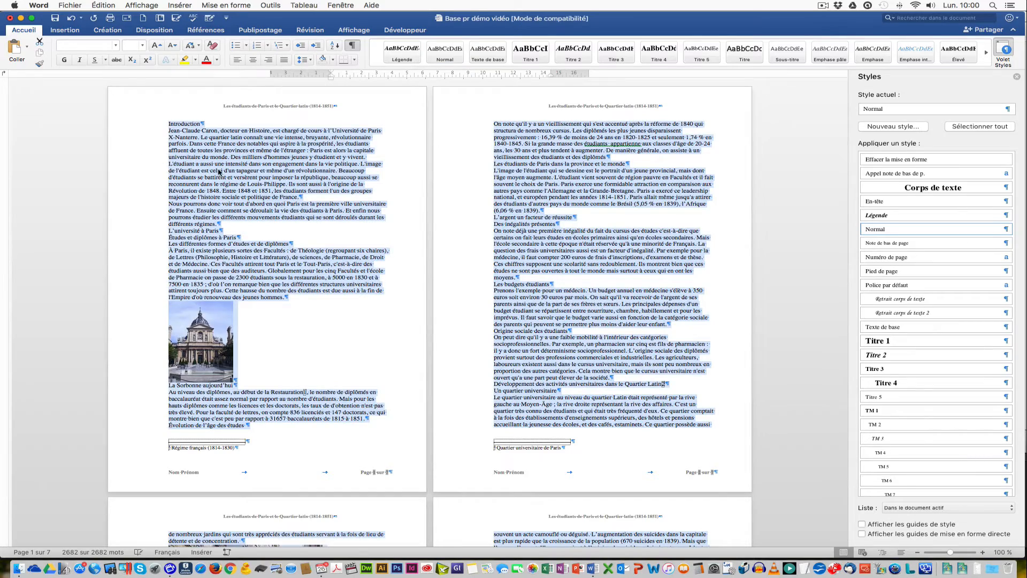
scroll(285, 181, "down", 2)
scroll(285, 181, "down", 15)
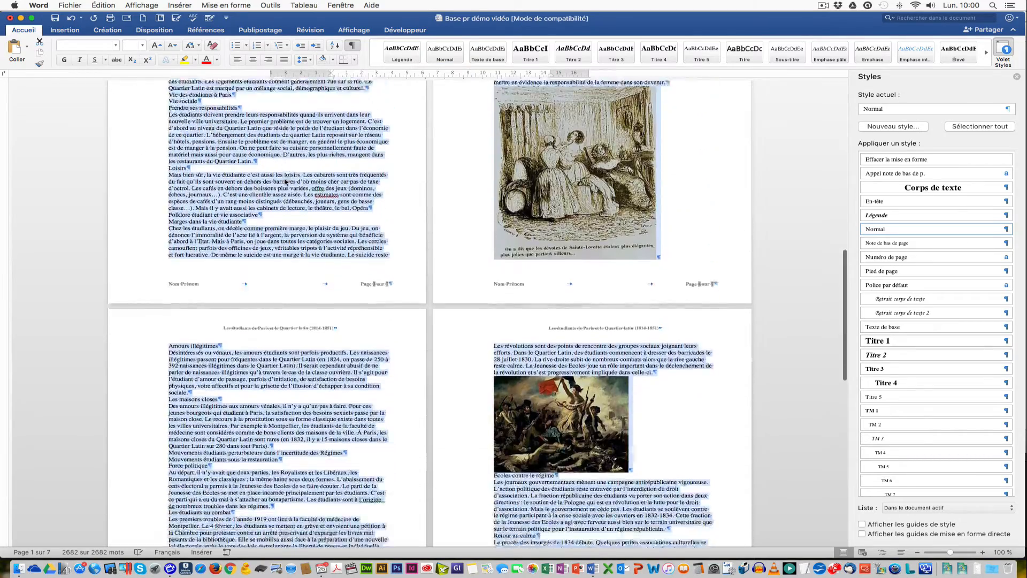
scroll(285, 181, "down", 10)
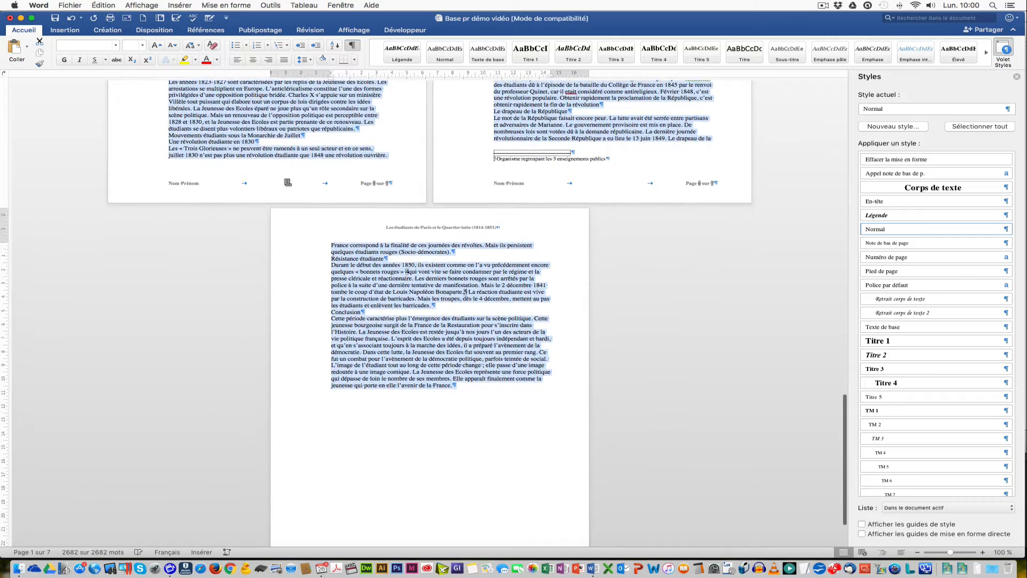
scroll(286, 182, "up", 20)
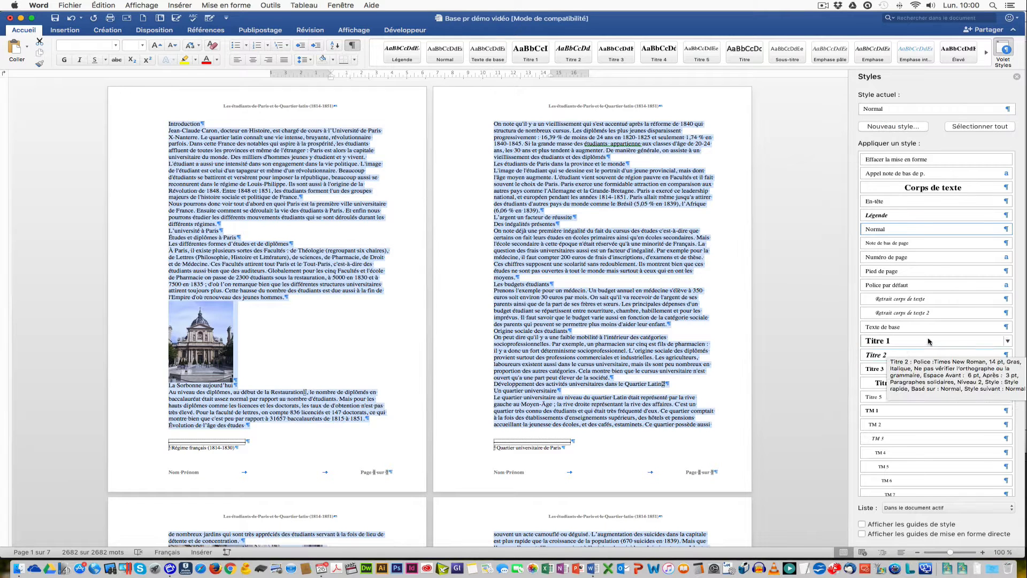
left_click(895, 332)
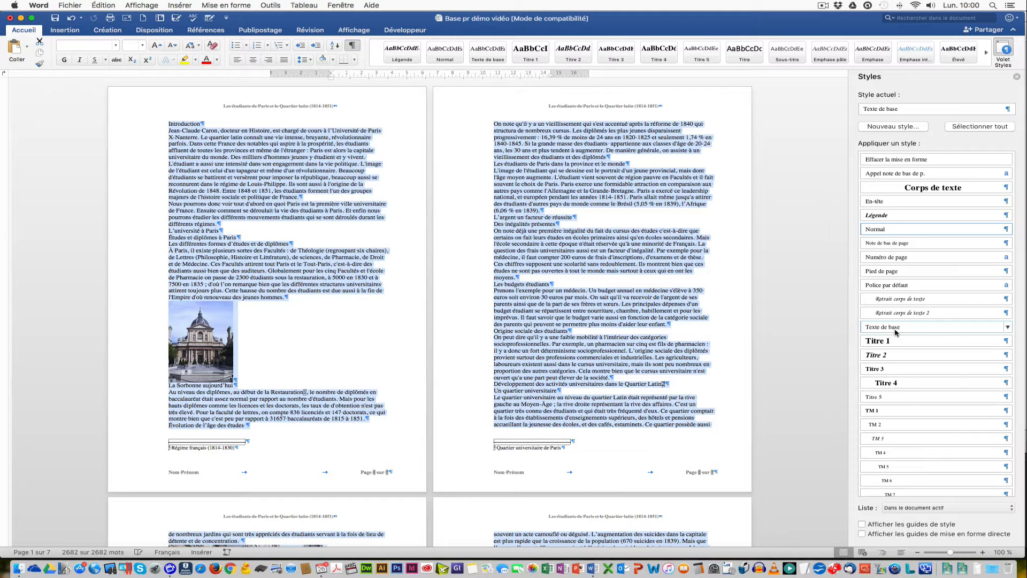
left_click(527, 170)
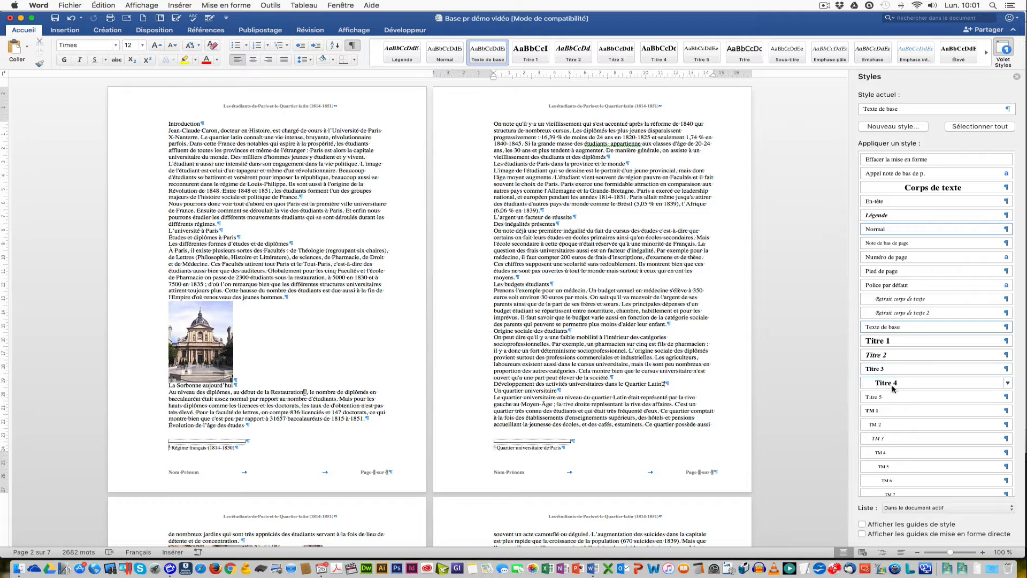
Apply the Titre 1 style to the headings "Introduction" and "L'université à Paris"
mouse_move(893, 400)
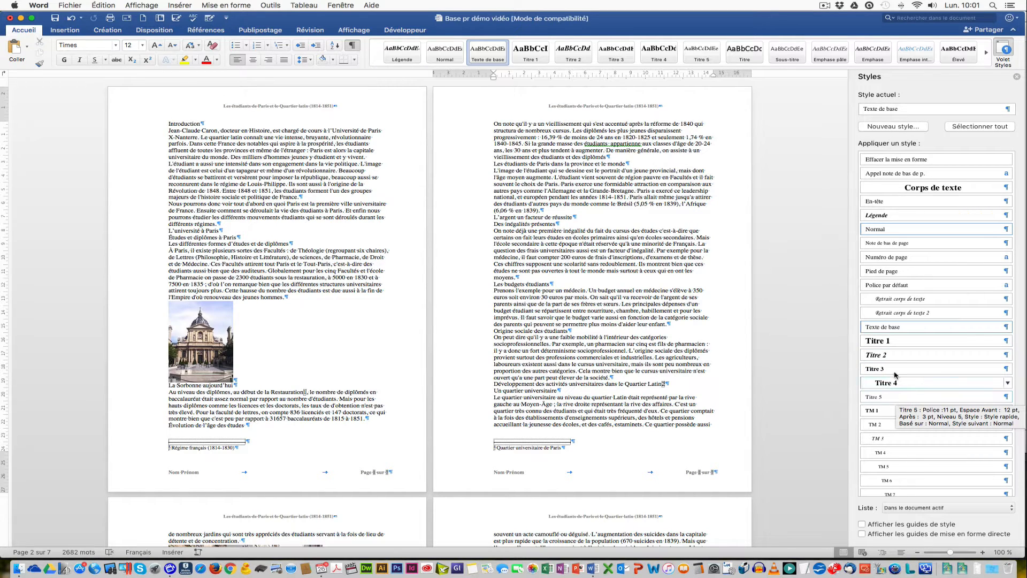
mouse_move(888, 343)
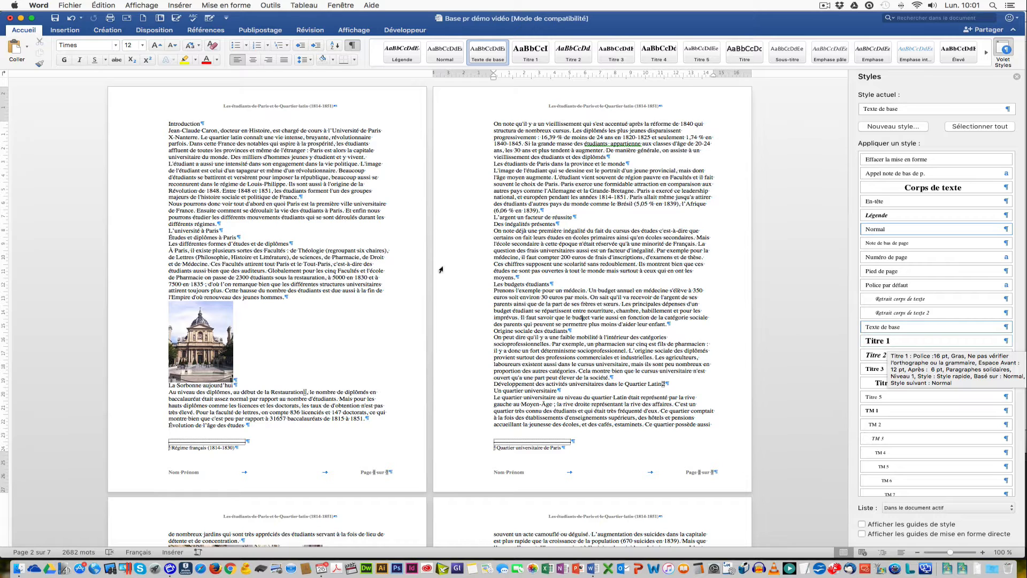
left_click(187, 124)
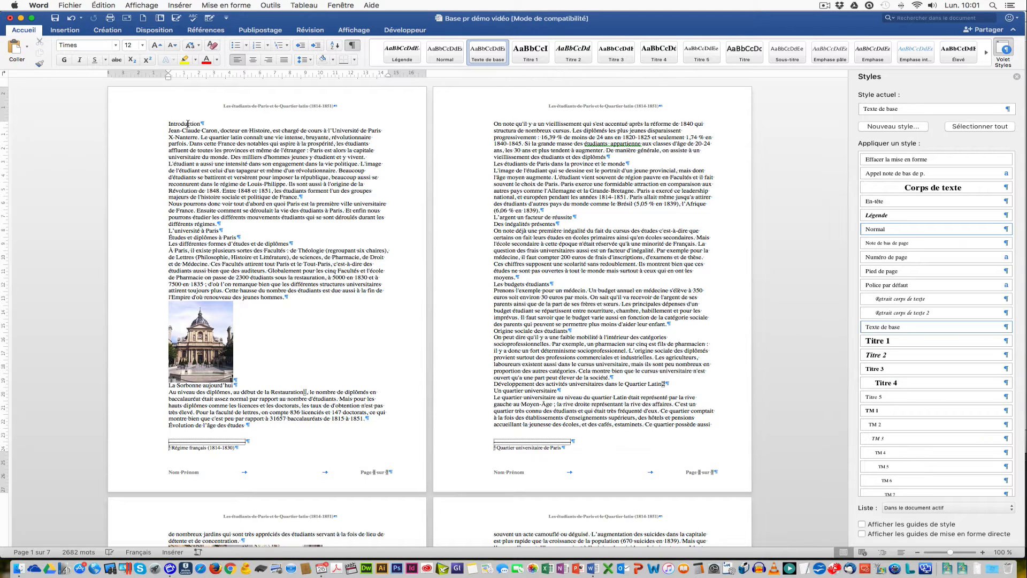
left_click(881, 342)
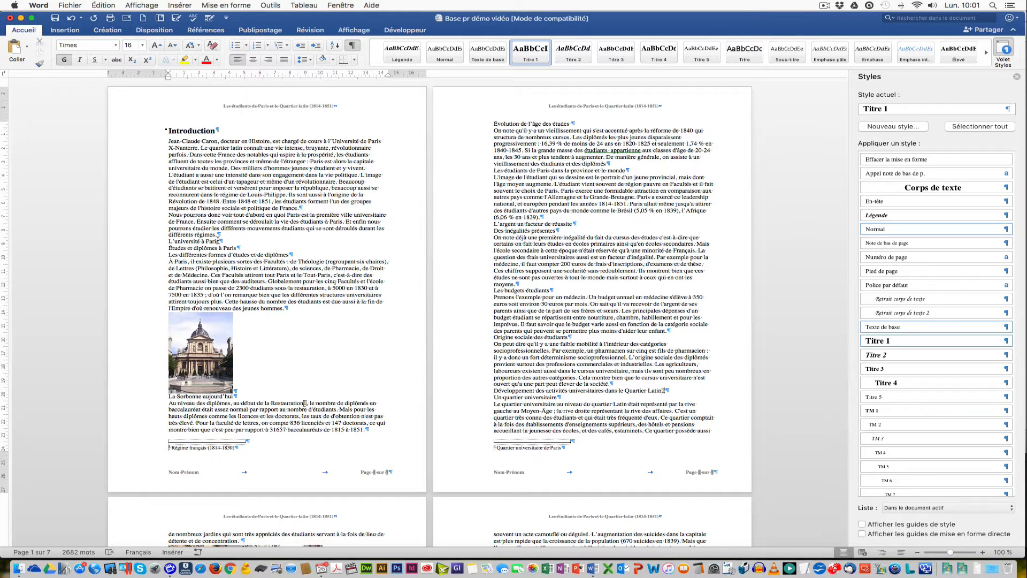
left_click(218, 242)
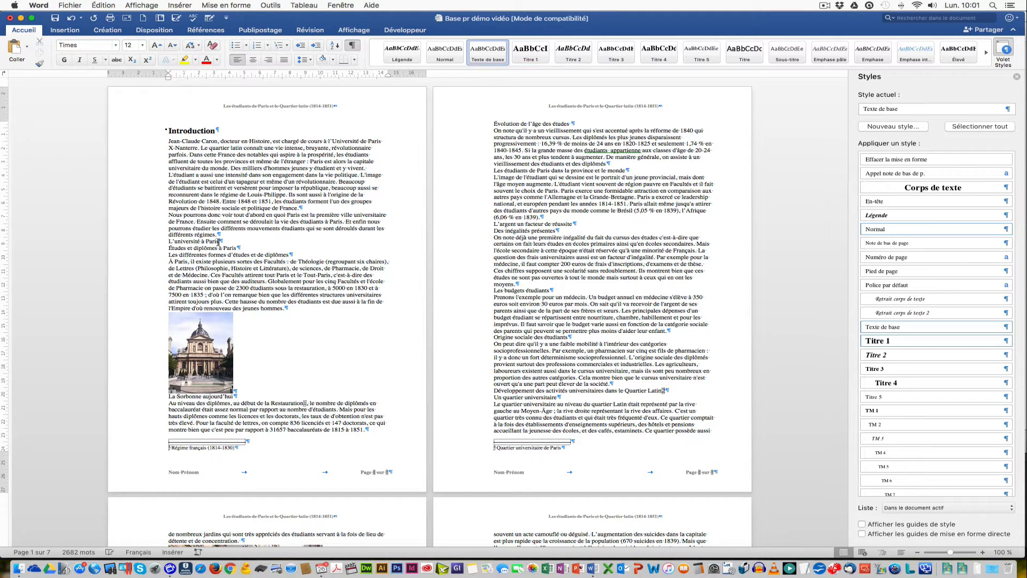
left_click(921, 342)
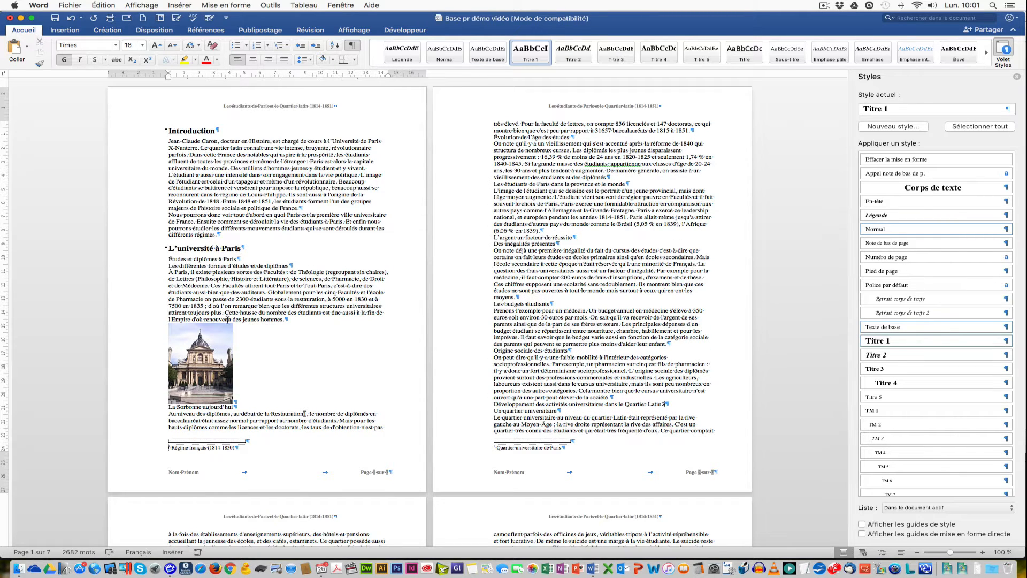
Apply Titre 2 to "Études et diplômes à Paris" and Titre 3 to "Les différentes formes d'études et de diplômes"
left_click(211, 261)
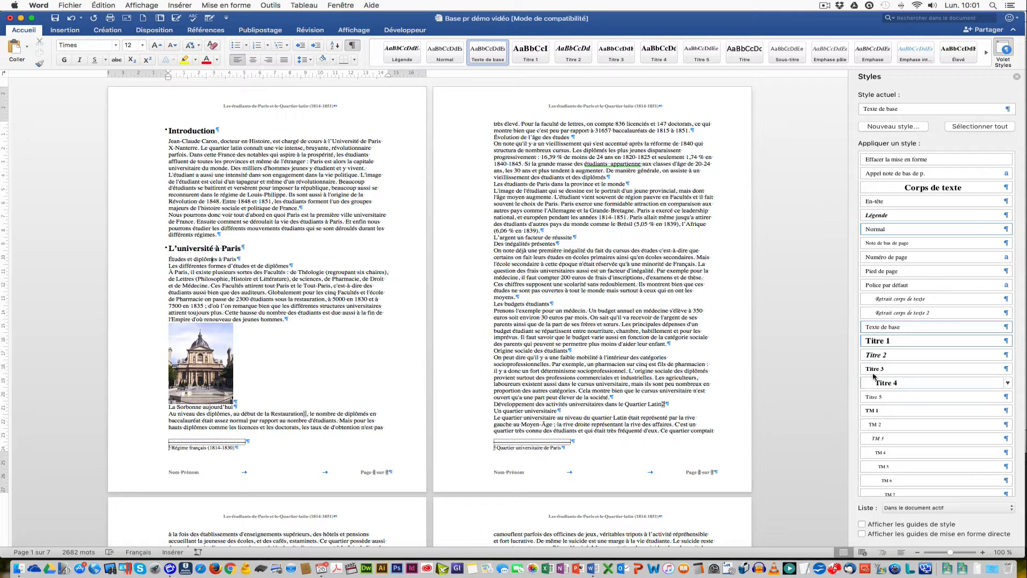
left_click(878, 355)
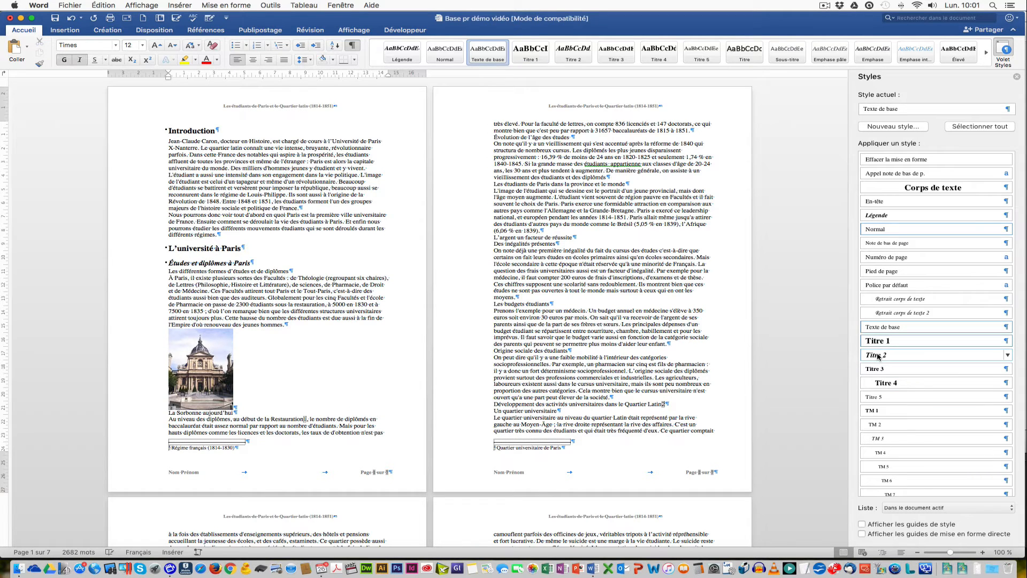
left_click(285, 270)
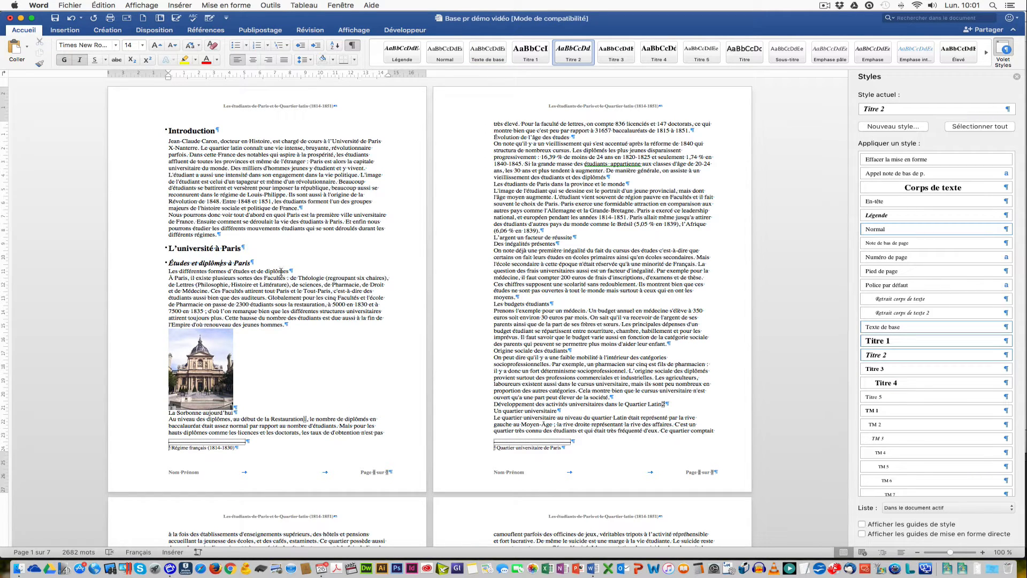
left_click(890, 373)
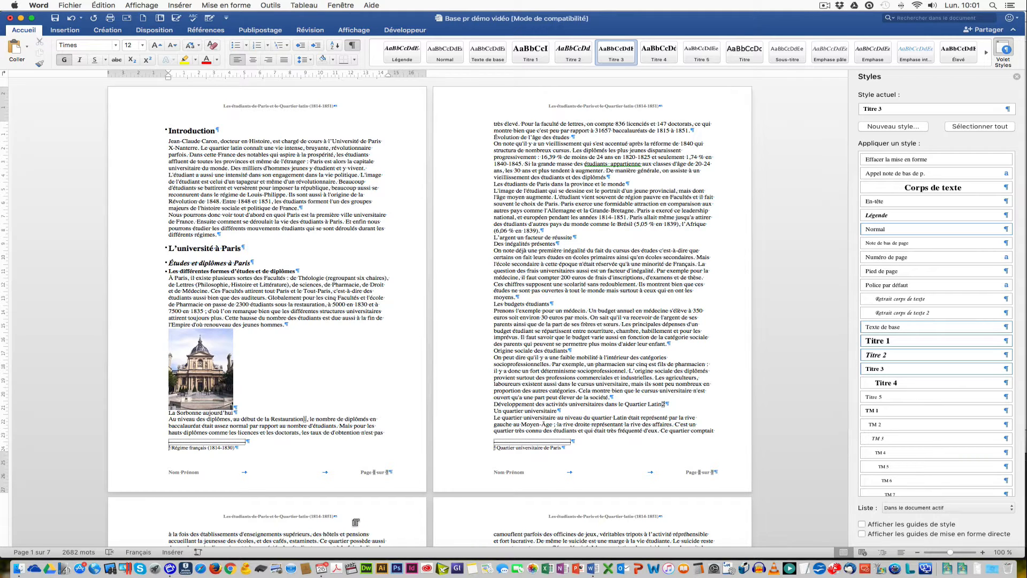
Apply Titre 3 to "Évolution de l'âge des études" and "Les étudiants de Paris dans la province et le monde"
left_click(512, 144)
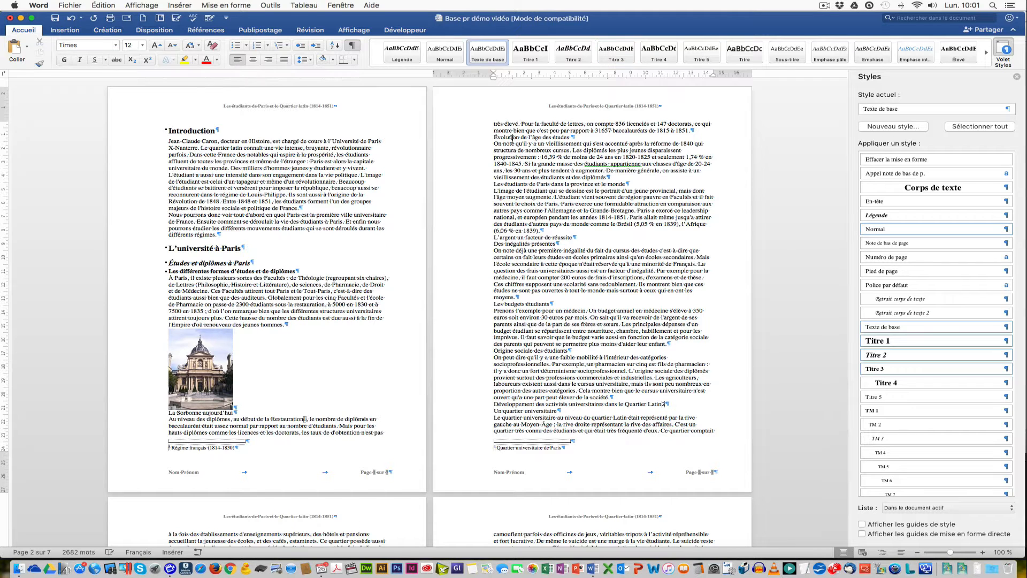
left_click(888, 369)
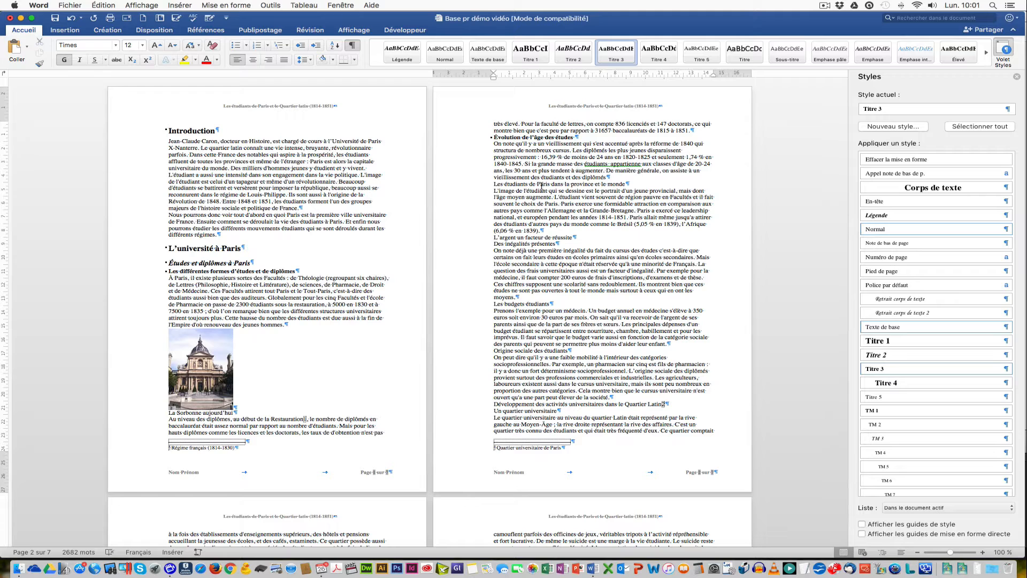
left_click(532, 184)
left_click(891, 369)
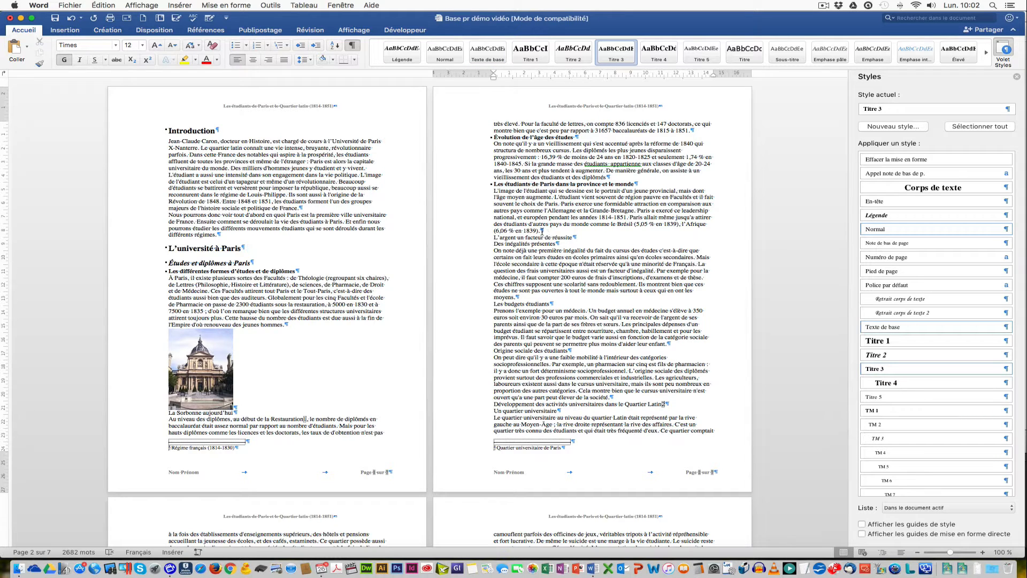
Apply the Titre 2 style to the heading "L'argent un facteur de réussite"
left_click(537, 238)
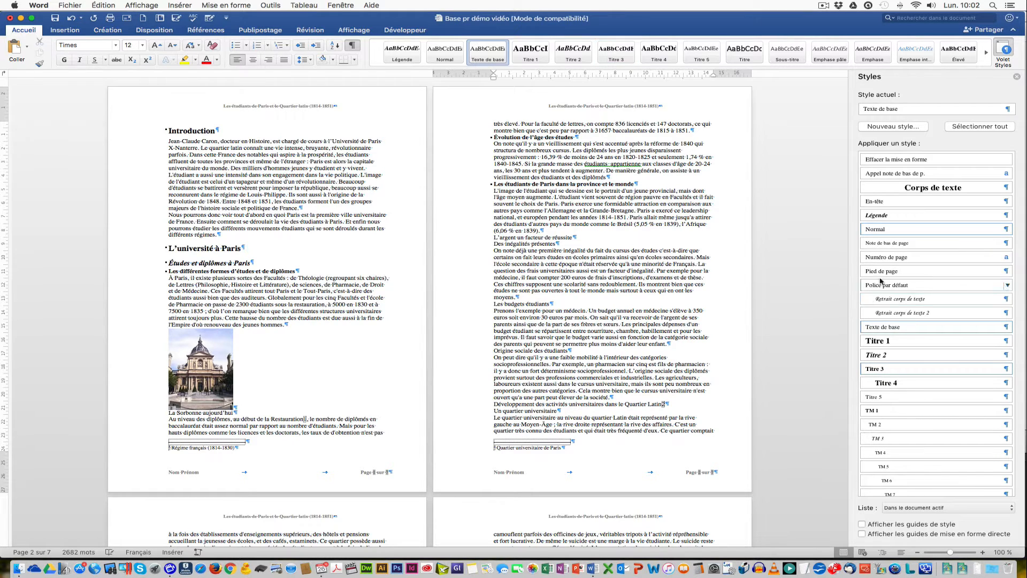
left_click(876, 355)
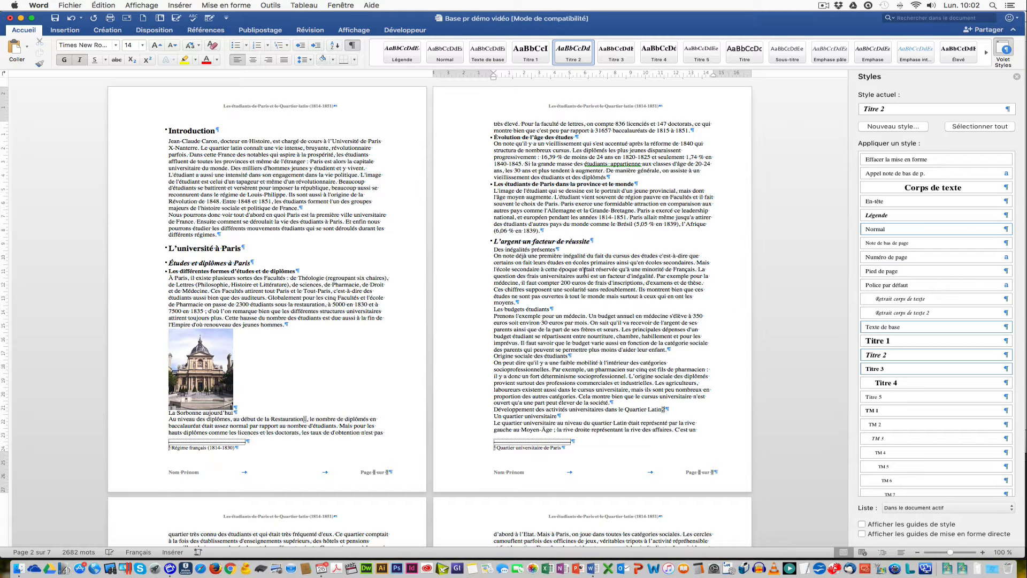
Try the styles Titre 1, Titre 3 and Texte de base in turn on the heading "Des inégalités présentes"
left_click(554, 249)
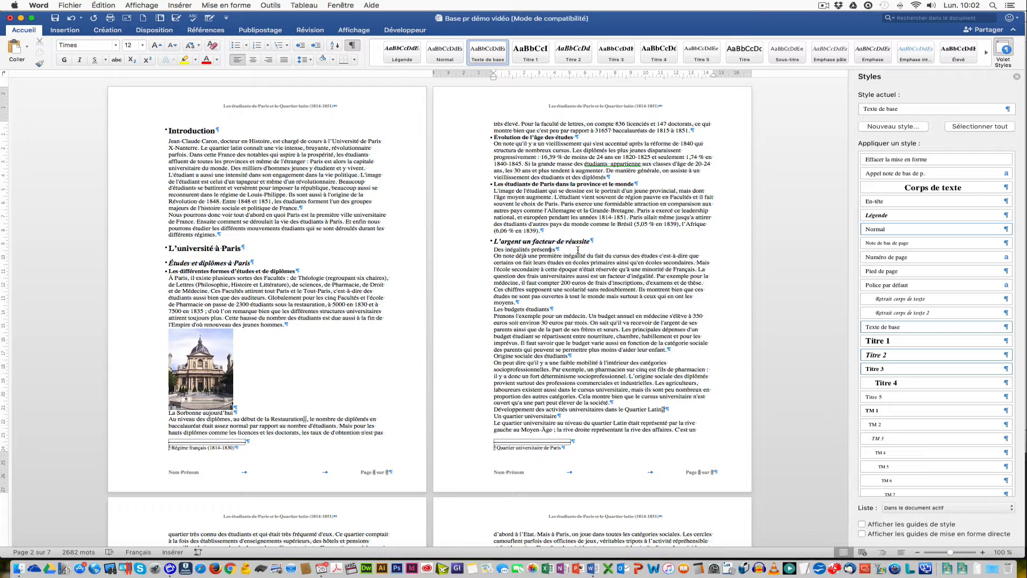
left_click(904, 341)
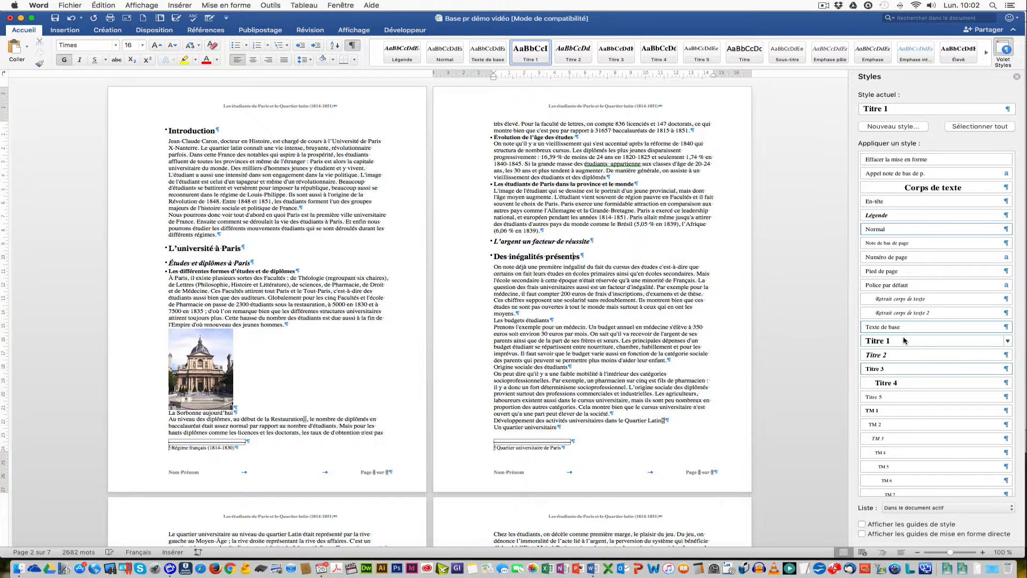
left_click(891, 369)
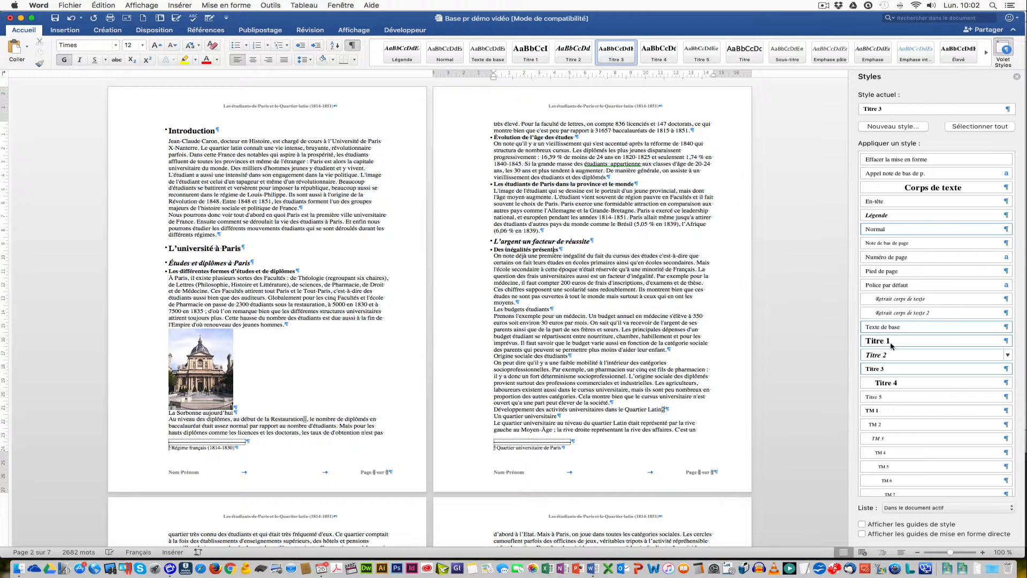
left_click(886, 327)
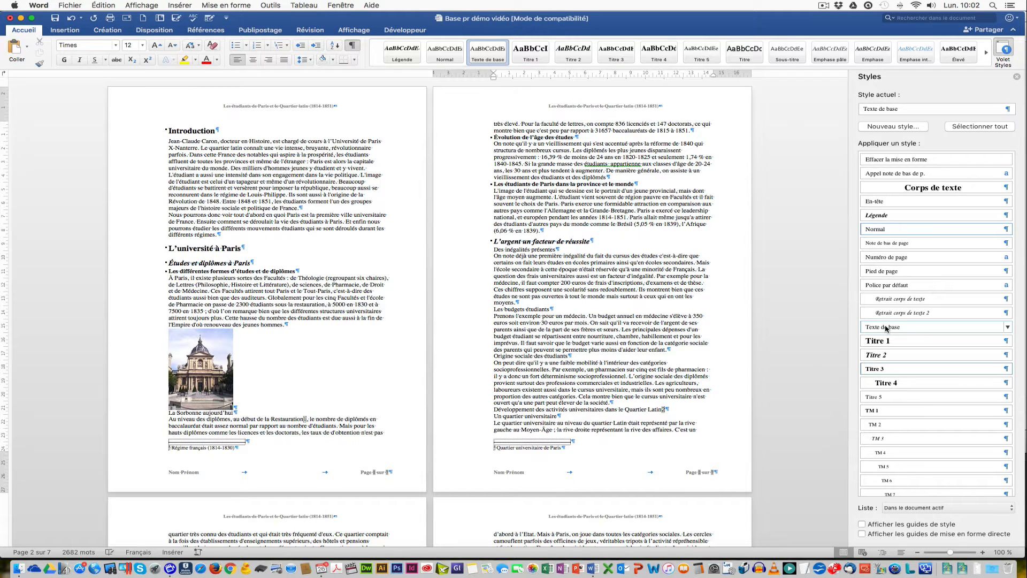
Apply the Titre 3 style to the headings "Des inégalités présentes" and "Les budgets étudiants"
left_click(886, 370)
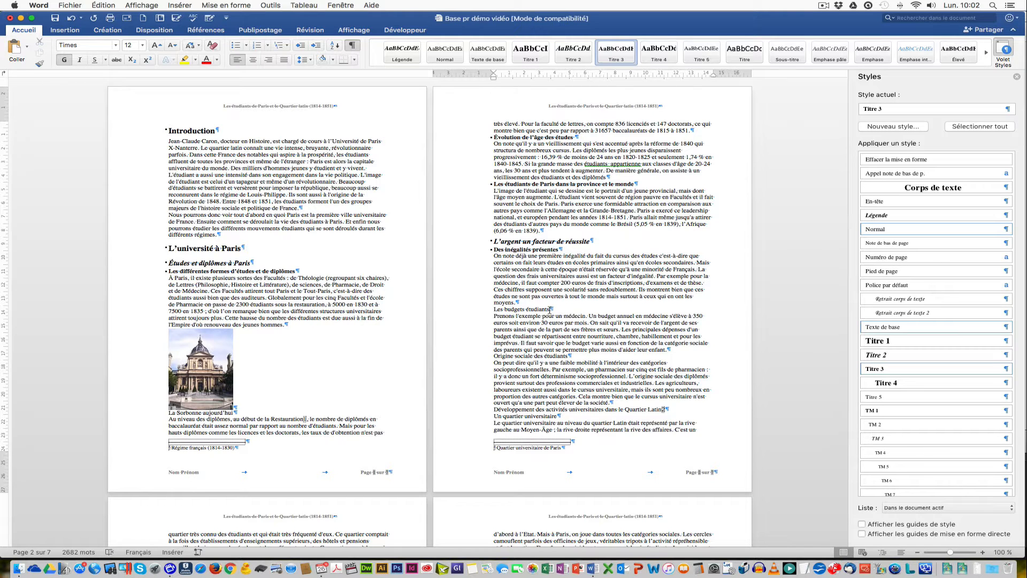
left_click(551, 310)
left_click(886, 369)
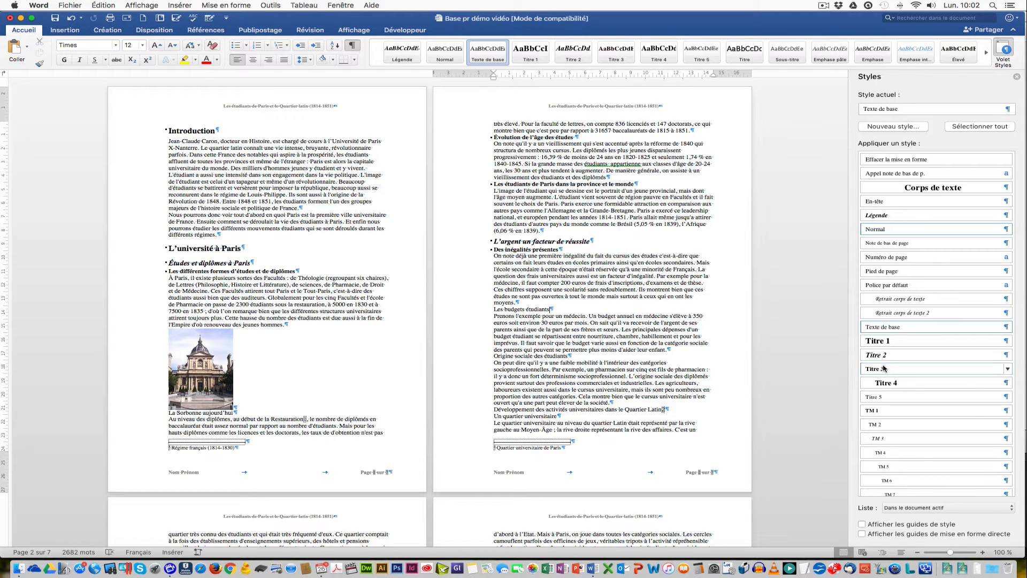
Apply Titre 3 to "Origine sociale des étudiants" and "Un quartier universitaire", and Titre 2 to "Développement des activités universitaires dans le Quartier Latin"
left_click(571, 356)
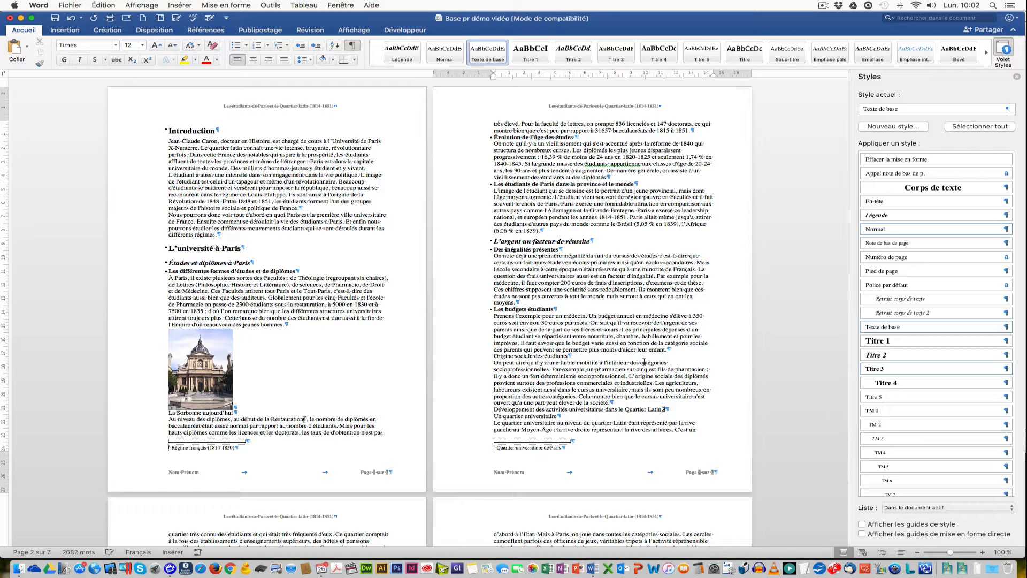
left_click(886, 370)
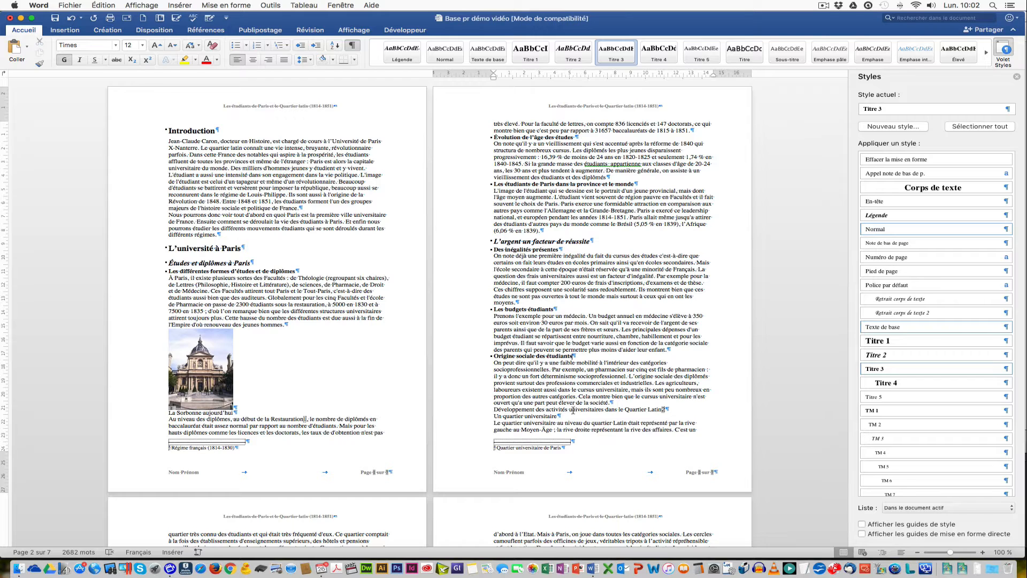
left_click(892, 357)
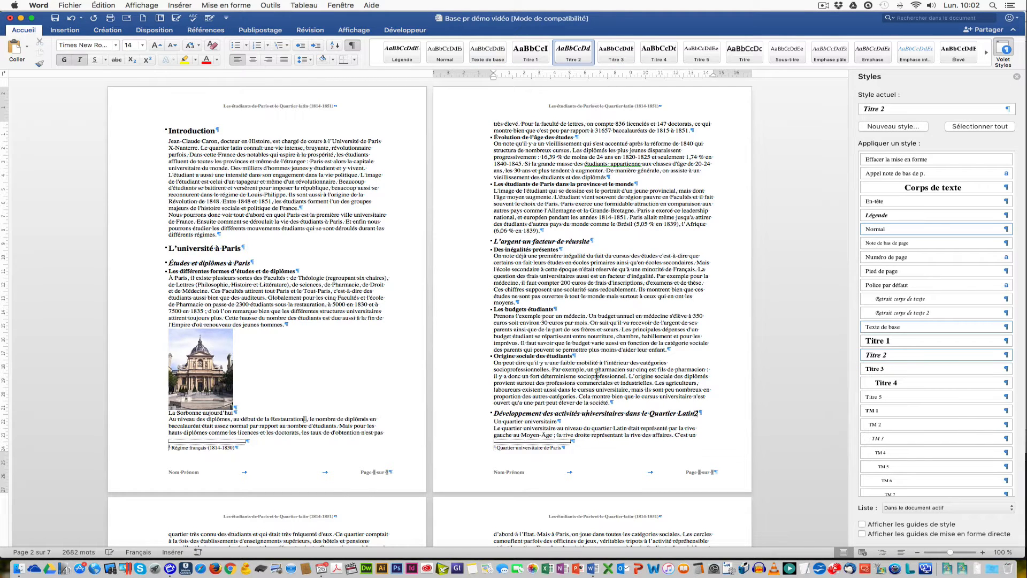
left_click(537, 422)
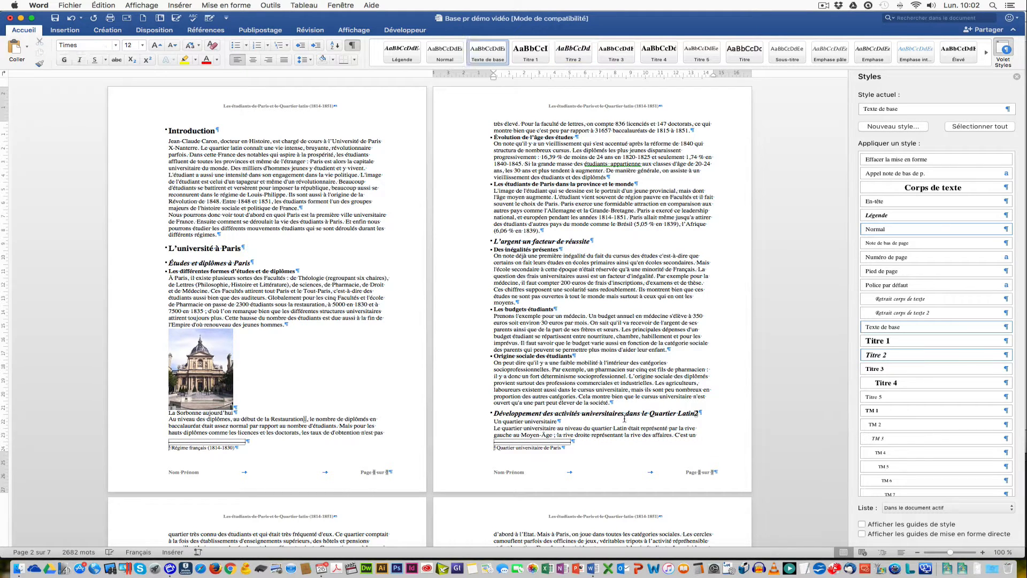
left_click(875, 368)
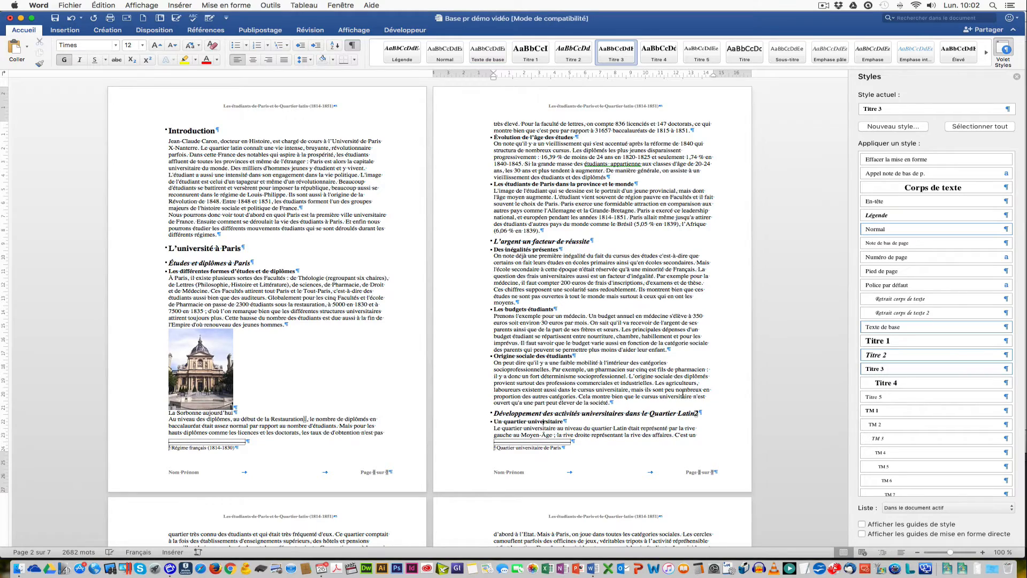
Apply the Titre 1 style to "Vie des étudiants à Paris" and Titre 3 to "Répartition des logements"
scroll(682, 394, "down", 3)
scroll(681, 394, "down", 6)
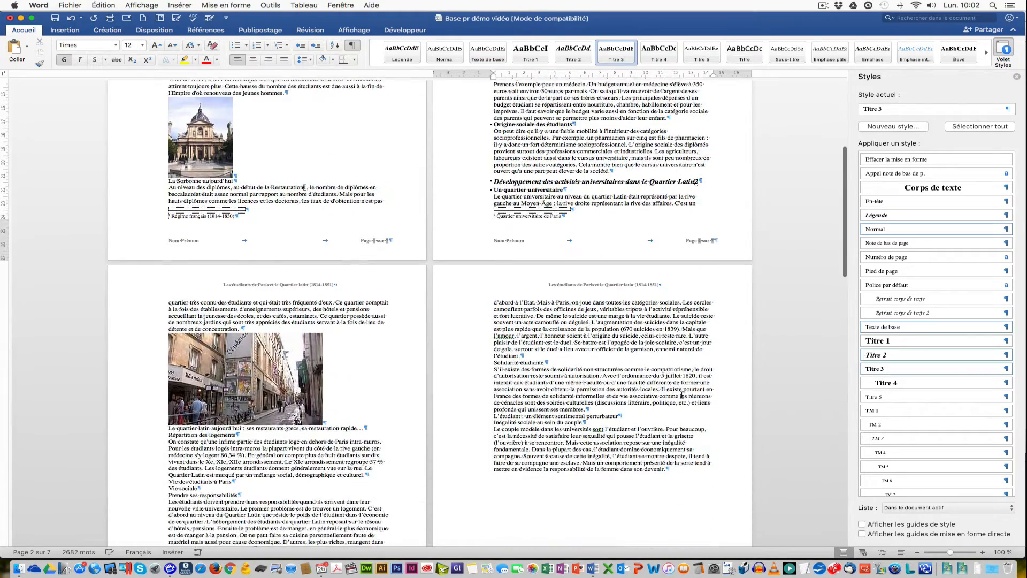
scroll(681, 395, "down", 2)
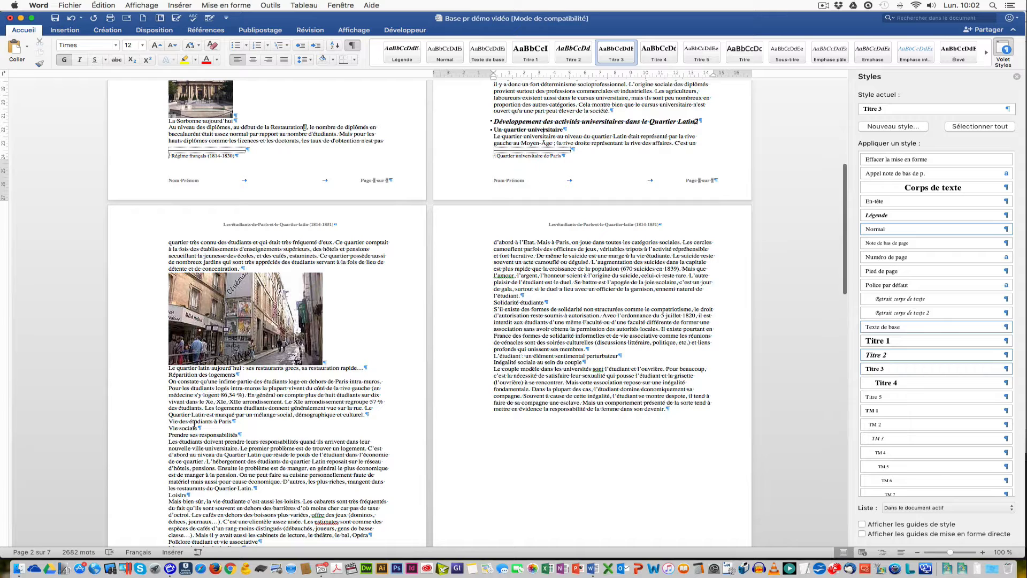
left_click(194, 422)
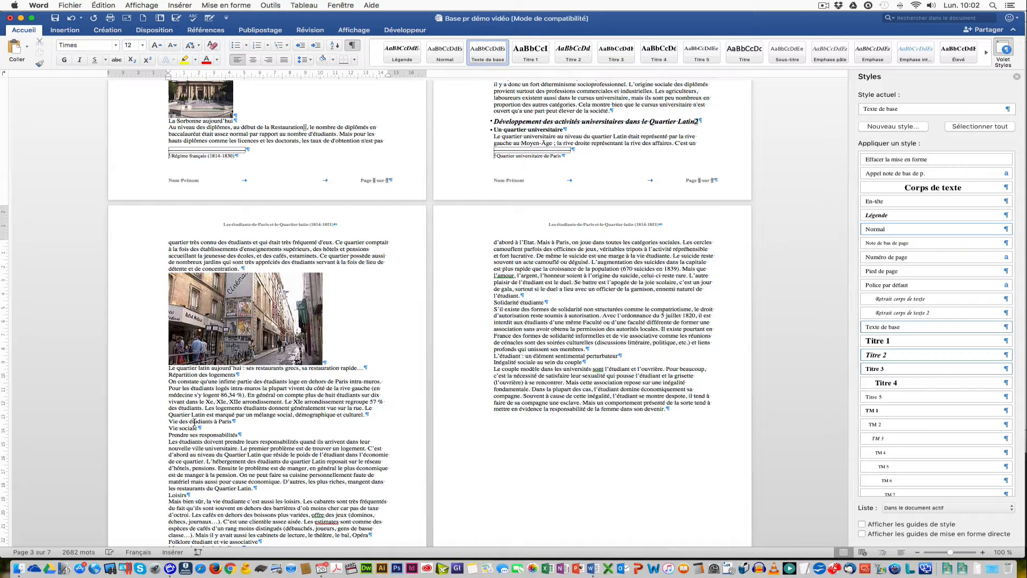
left_click(878, 342)
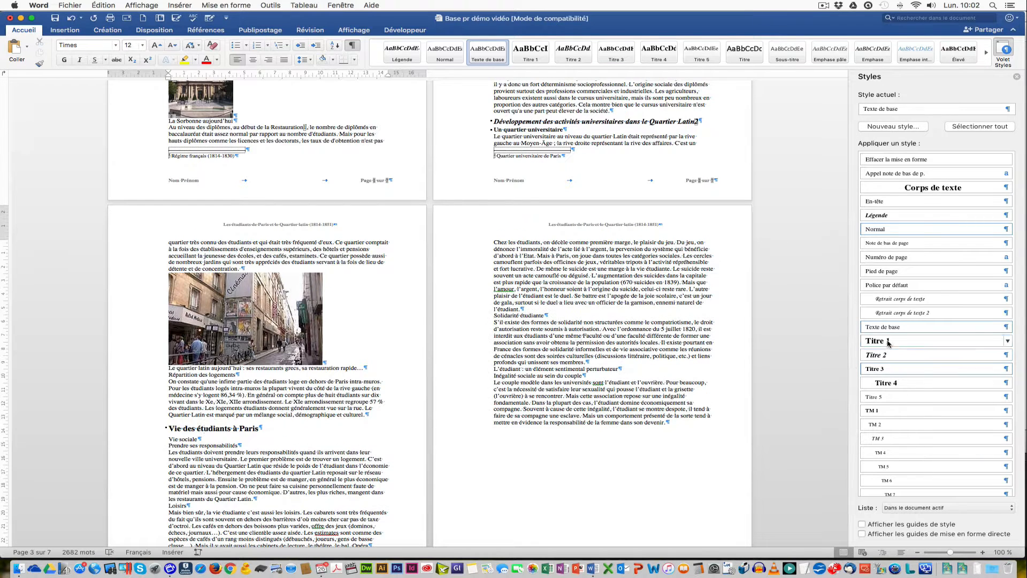
left_click(188, 376)
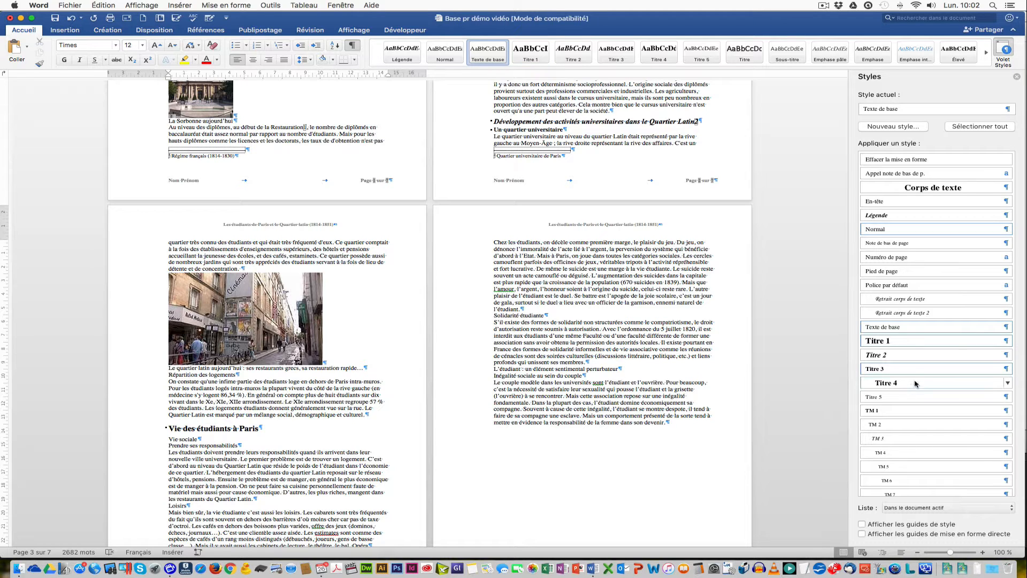
left_click(902, 369)
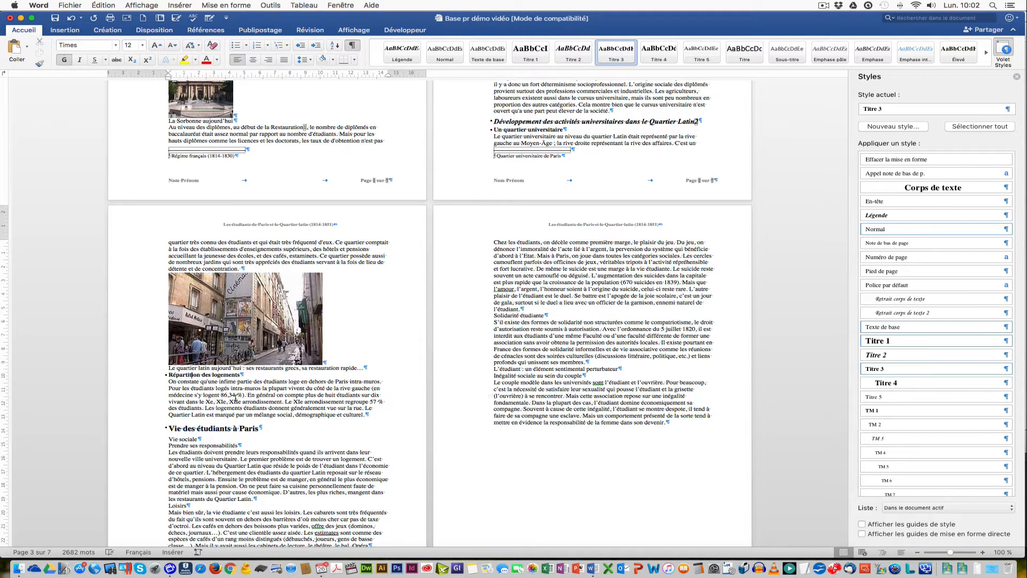
Apply the Titre 2 style to the heading "Vie sociale" under "Vie des étudiants à Paris"
scroll(235, 398, "up", 2)
scroll(236, 398, "down", 5)
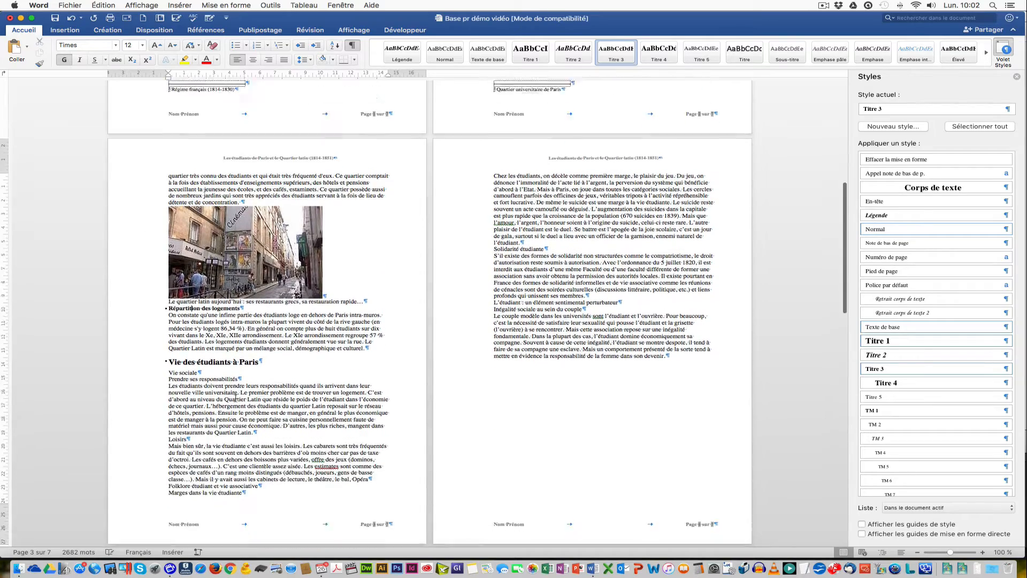
scroll(236, 398, "down", 4)
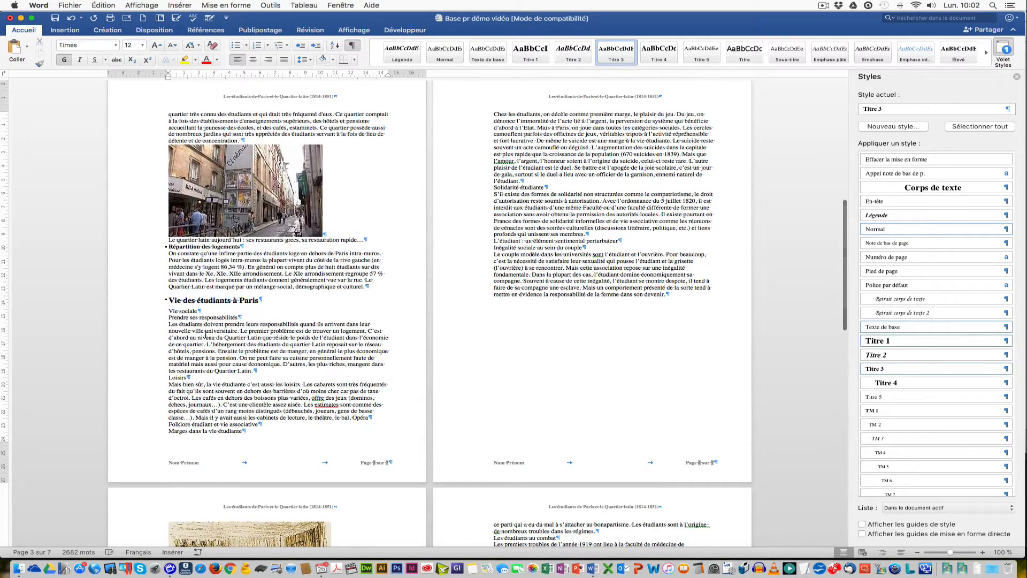
left_click(189, 311)
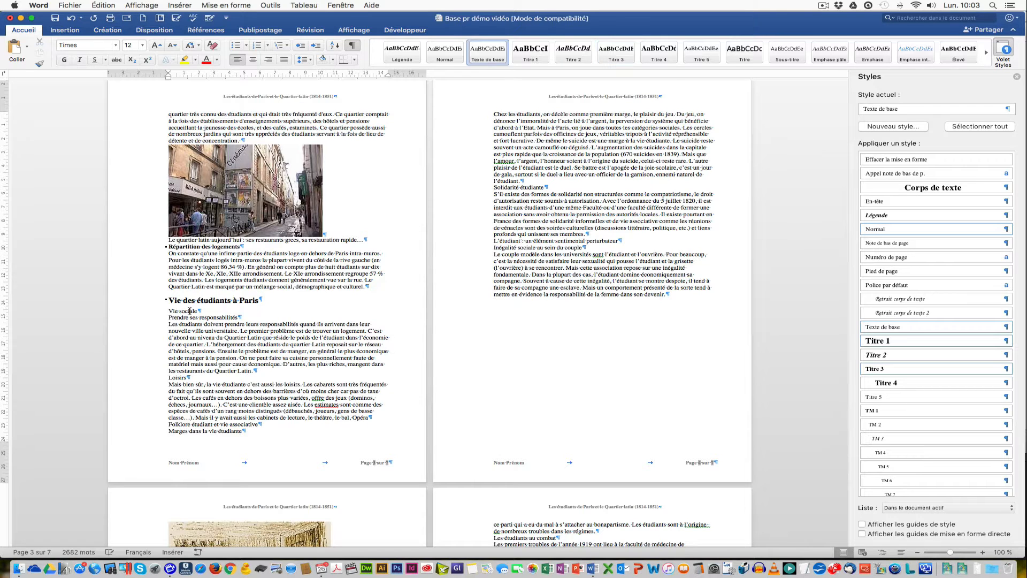
left_click(892, 355)
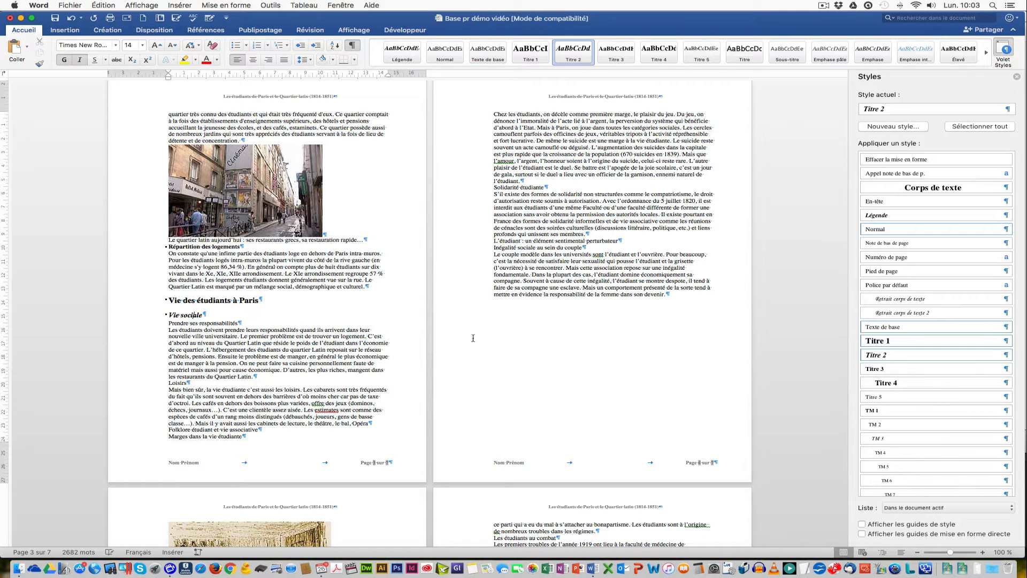
Apply the Titre 3 style to the headings "Prendre ses responsabilités", "Loisirs" and "Solidarité étudiante"
left_click(240, 323)
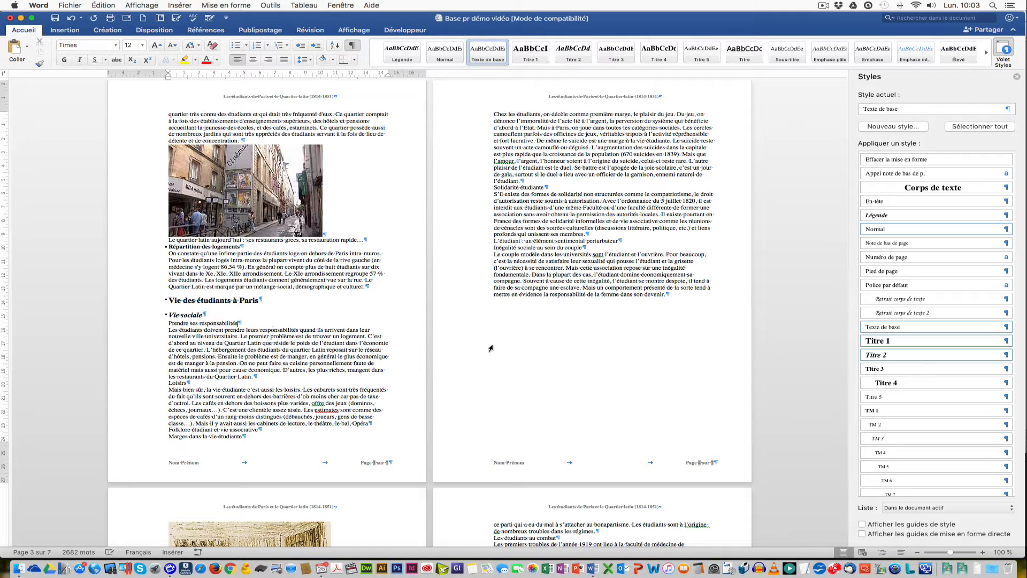
left_click(214, 381)
key("super+alt+3")
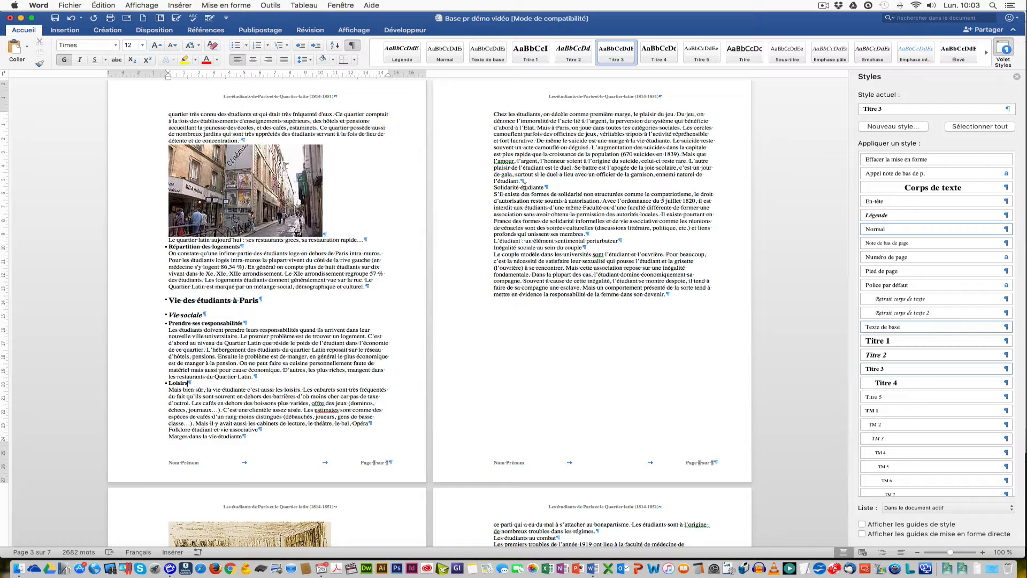
left_click(524, 188)
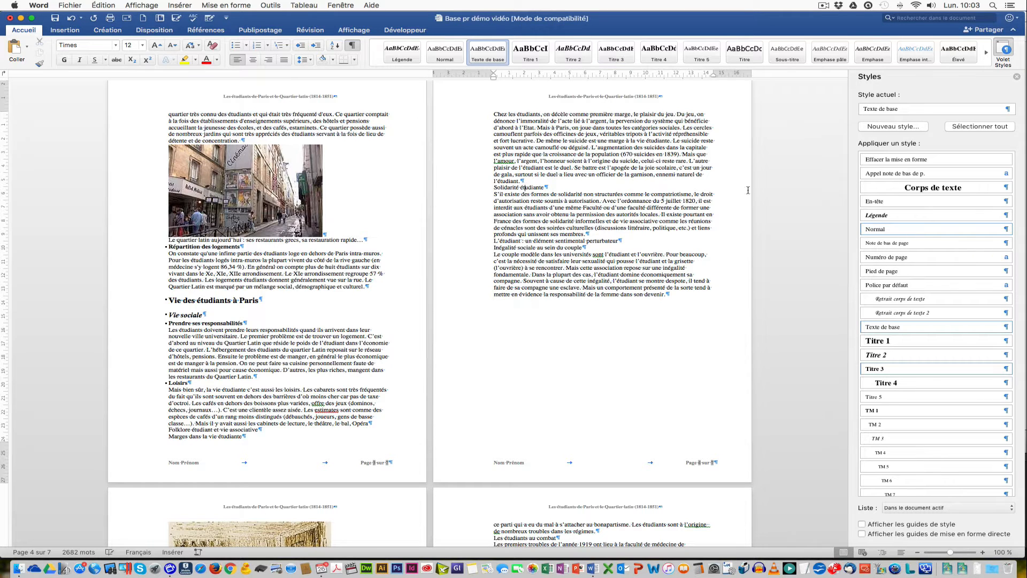
left_click(887, 369)
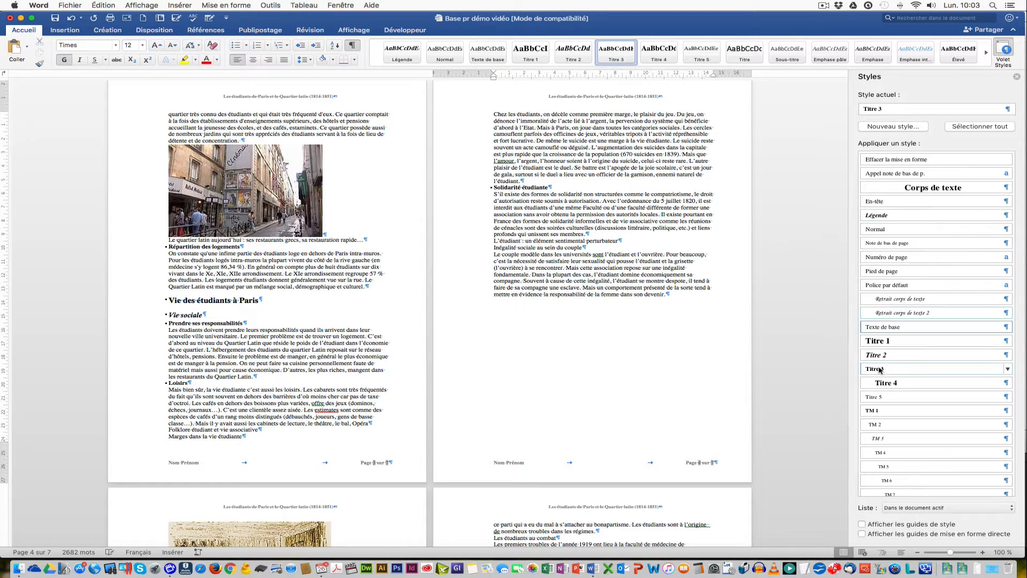
Apply Titre 2 to "Folklore étudiant et vie associative" and Titre 3 to "Marges dans la vie étudiante"
left_click(197, 431)
left_click(877, 355)
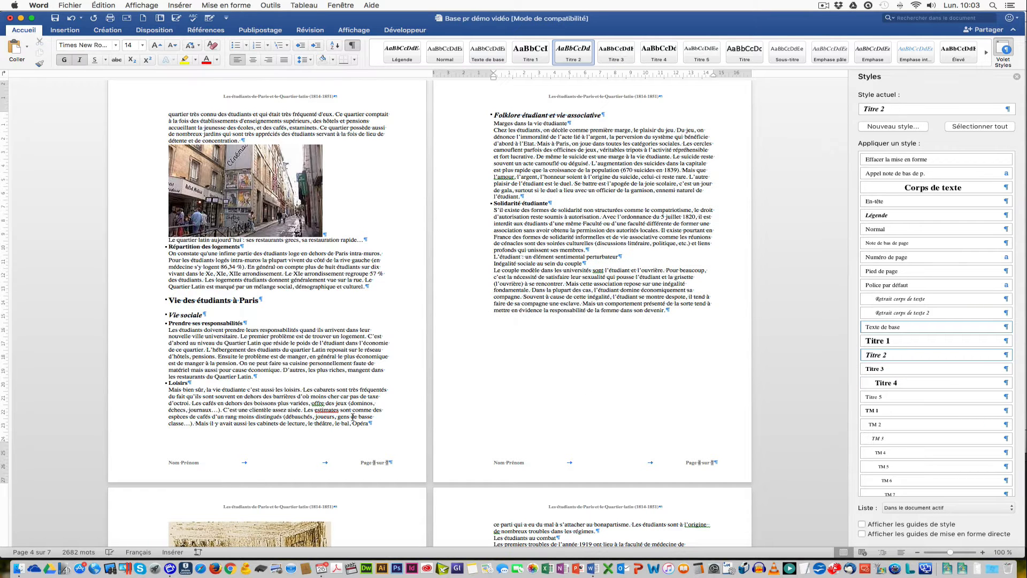
left_click(529, 124)
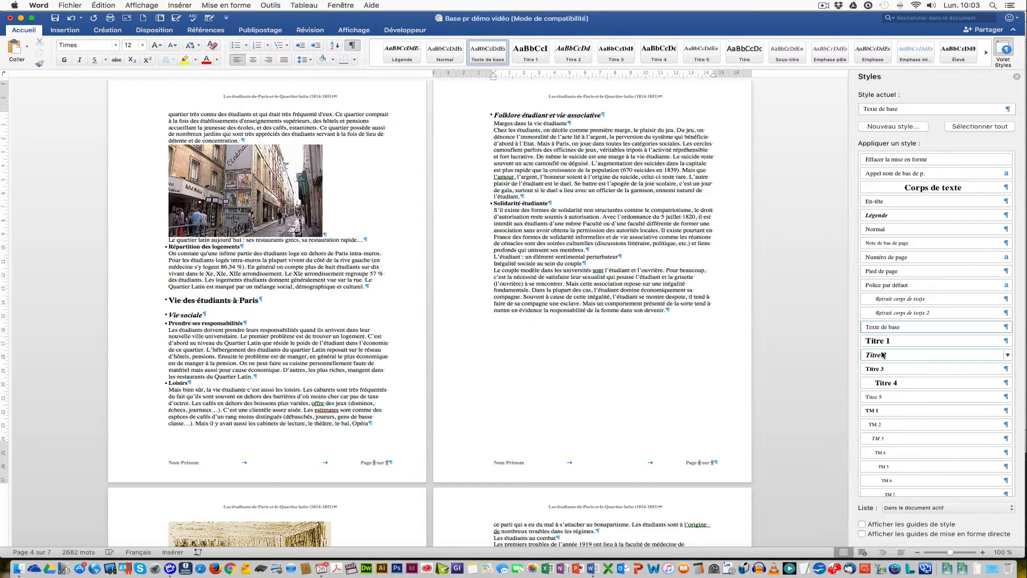
left_click(884, 368)
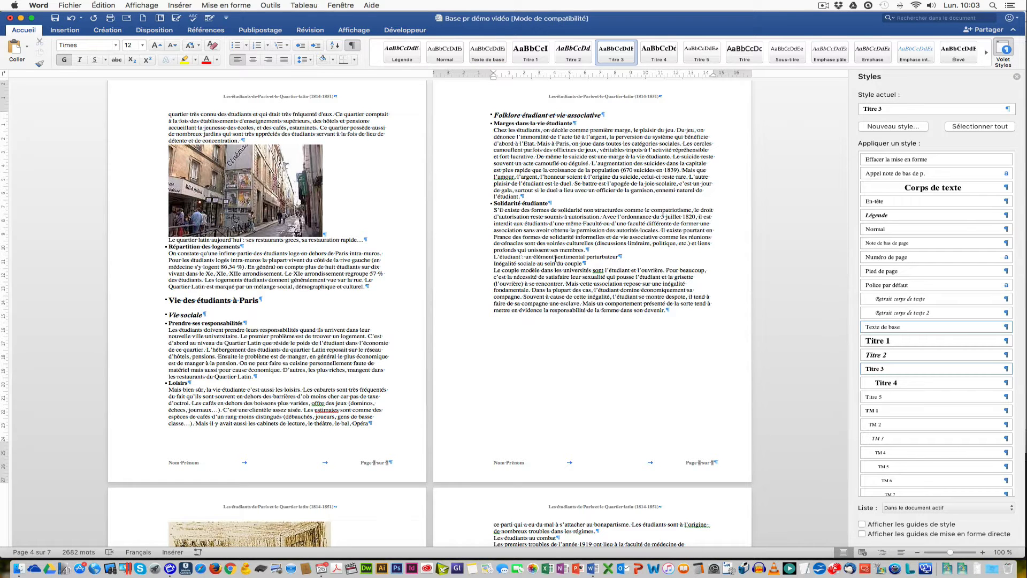
Apply Titre 2 to "L'étudiant : un élément sentimental perturbateur" and Titre 3 to "Inégalité sociale au sein du couple"
left_click(555, 259)
left_click(882, 355)
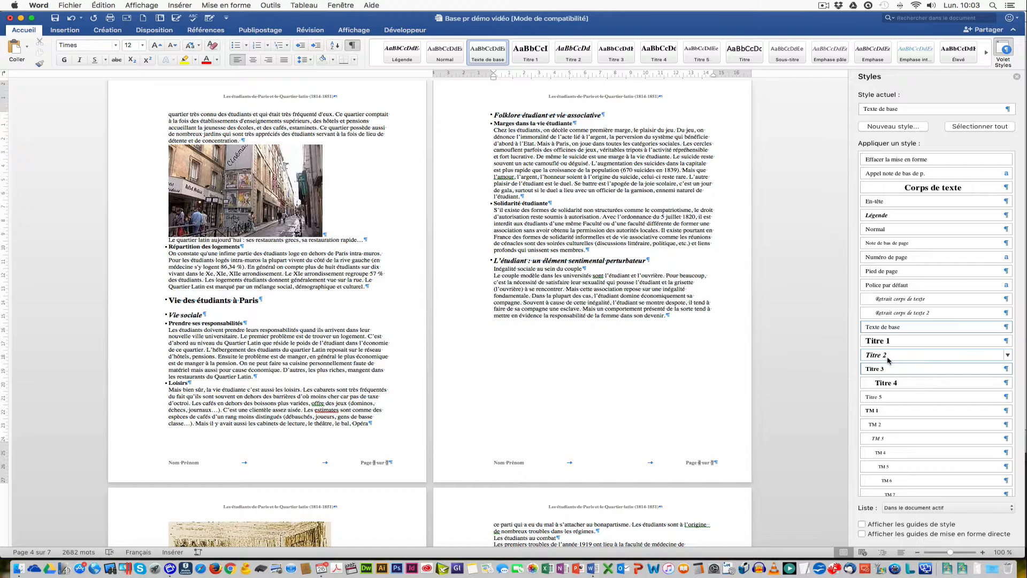
left_click(538, 268)
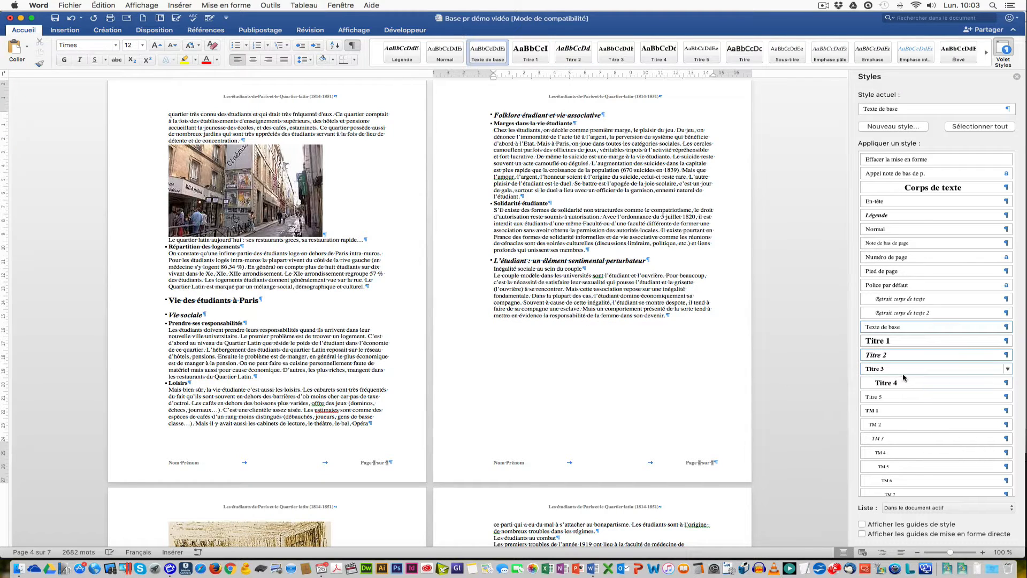
left_click(887, 368)
Apply the Titre 3 style to the headings "Amours illégitimes" and "Les maisons closes"
scroll(653, 375, "down", 10)
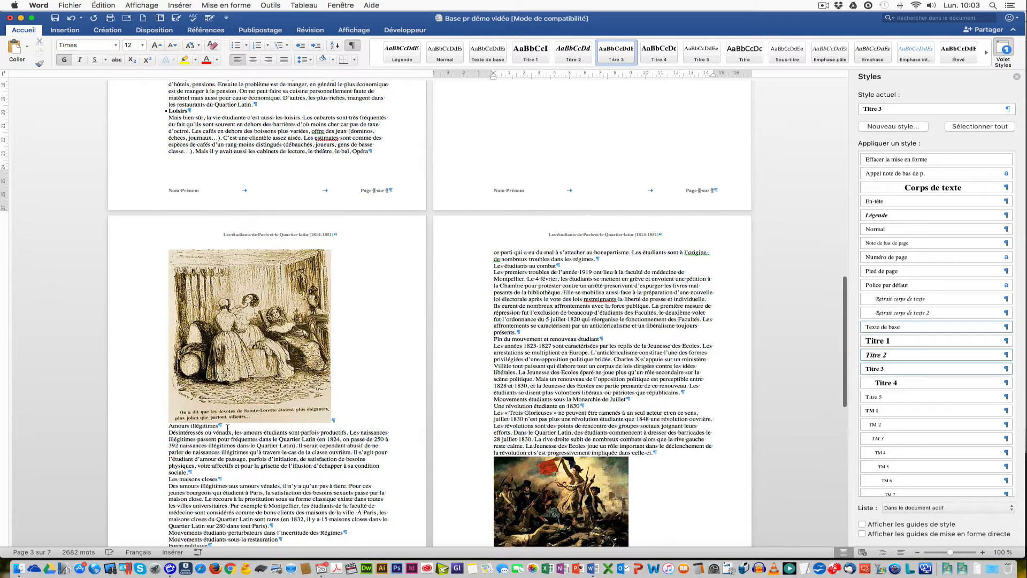
left_click(218, 477)
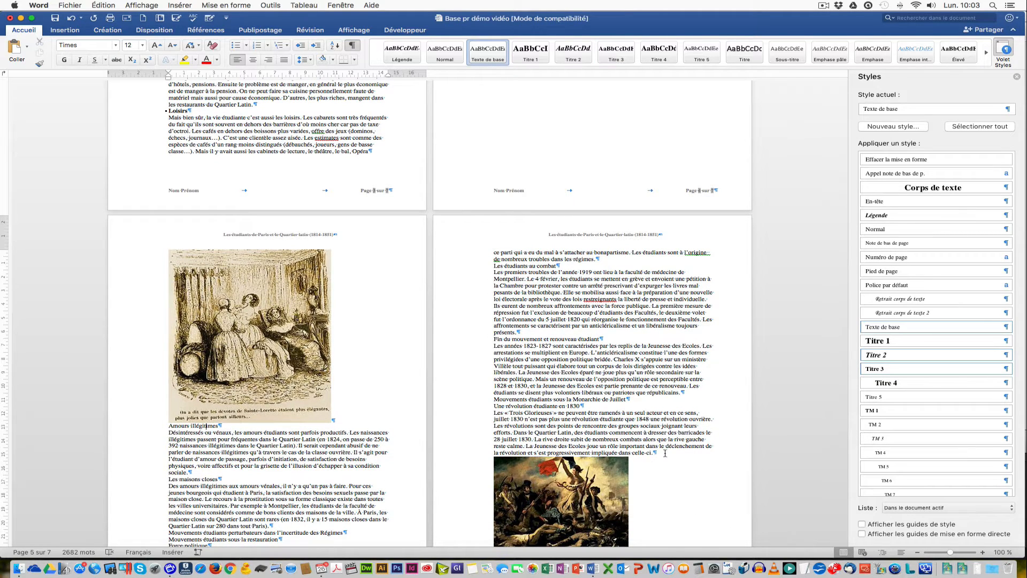
left_click(888, 368)
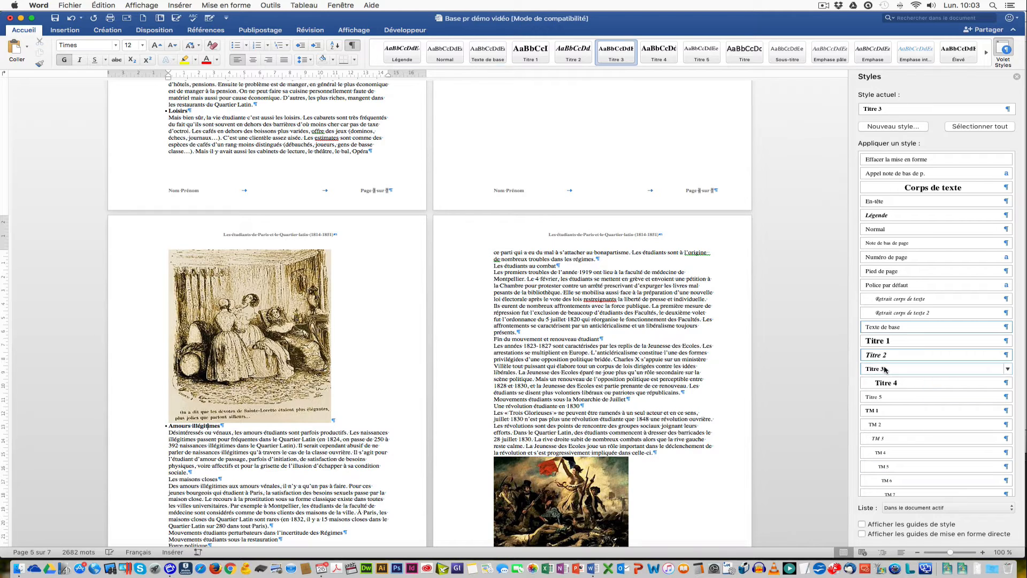
left_click(203, 478)
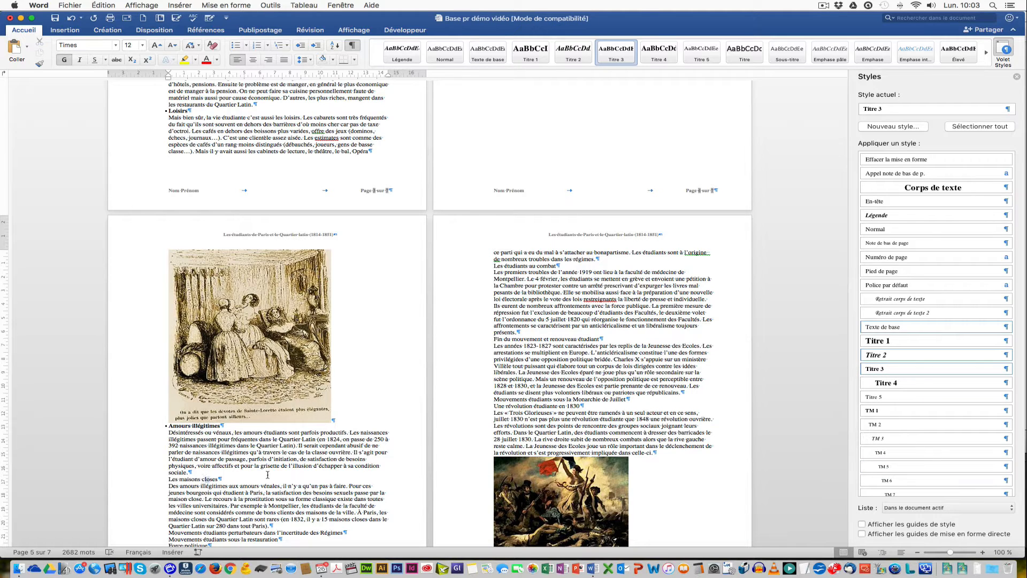
left_click(882, 368)
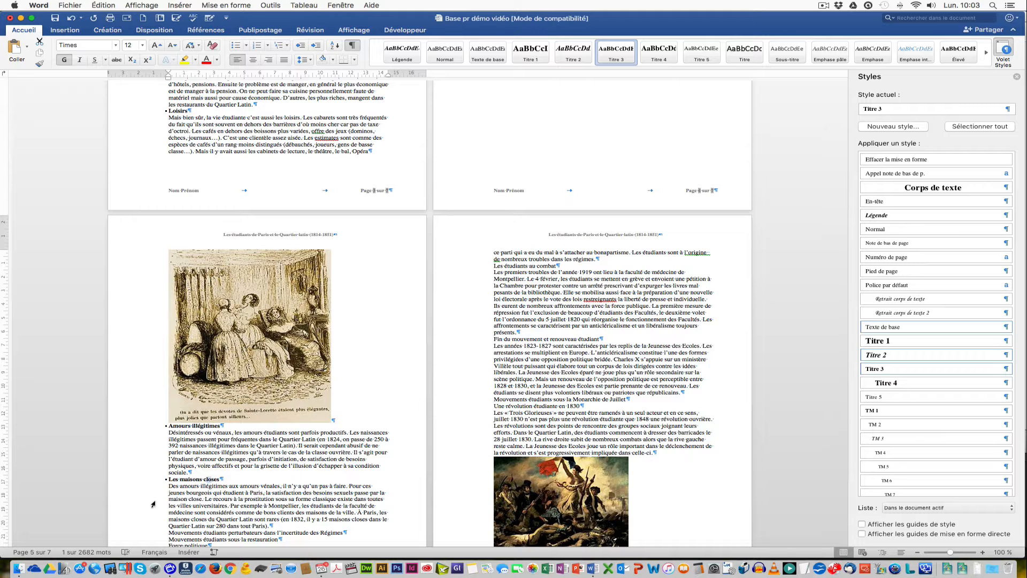
Apply the Titre 1 style to the heading "Mouvements étudiants perturbateurs dans l'incertitude des Régimes"
scroll(222, 533, "down", 3)
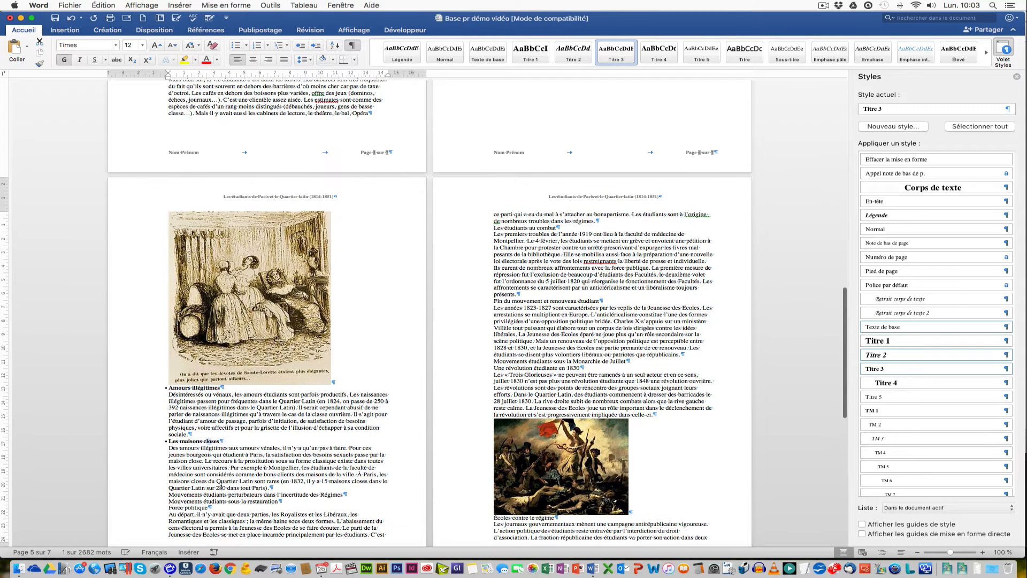
left_click(214, 494)
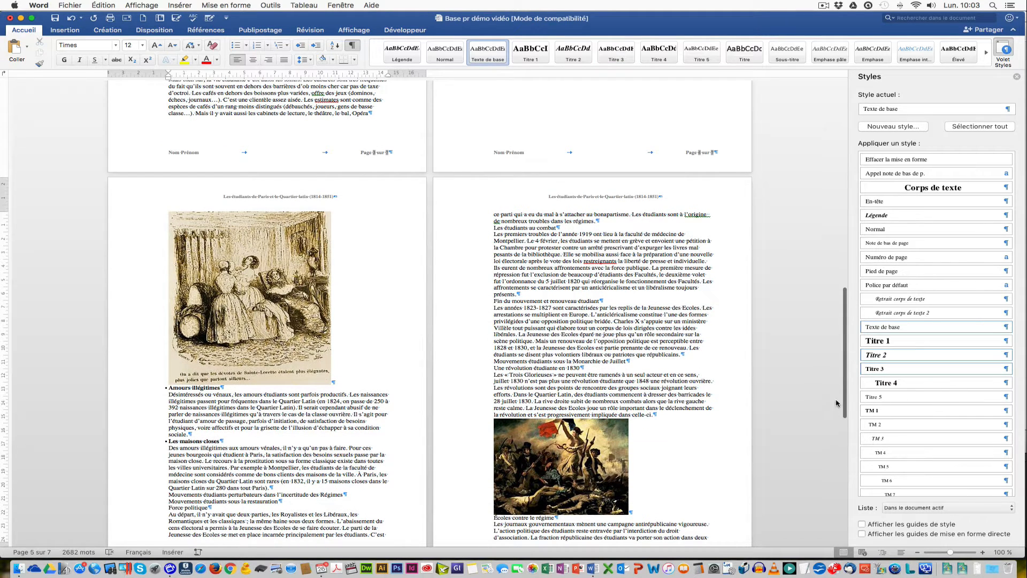
left_click(875, 342)
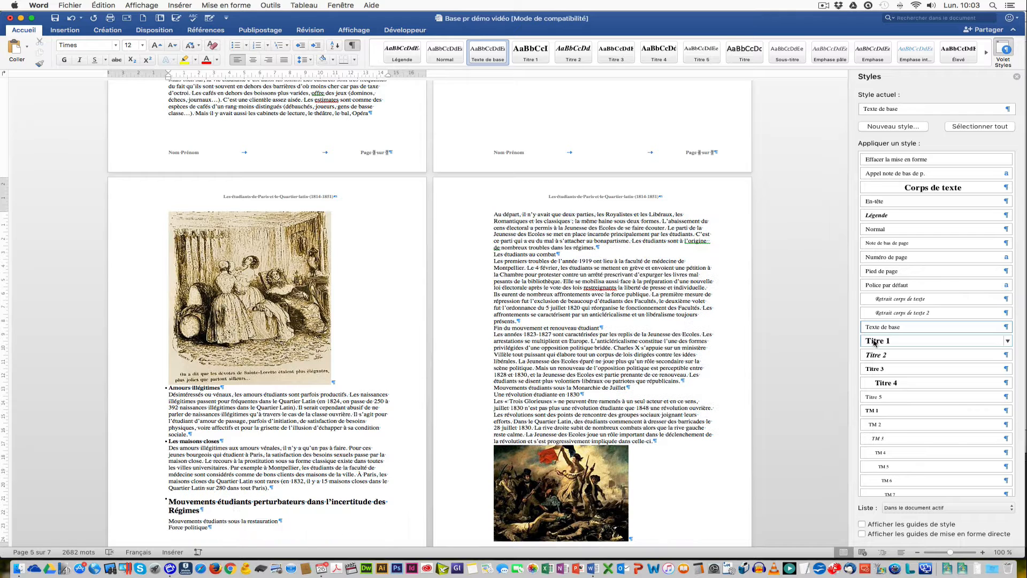
Apply Titre 2 to "Mouvements étudiants sous la restauration" and Titre 3 to "Force politique"
left_click(214, 521)
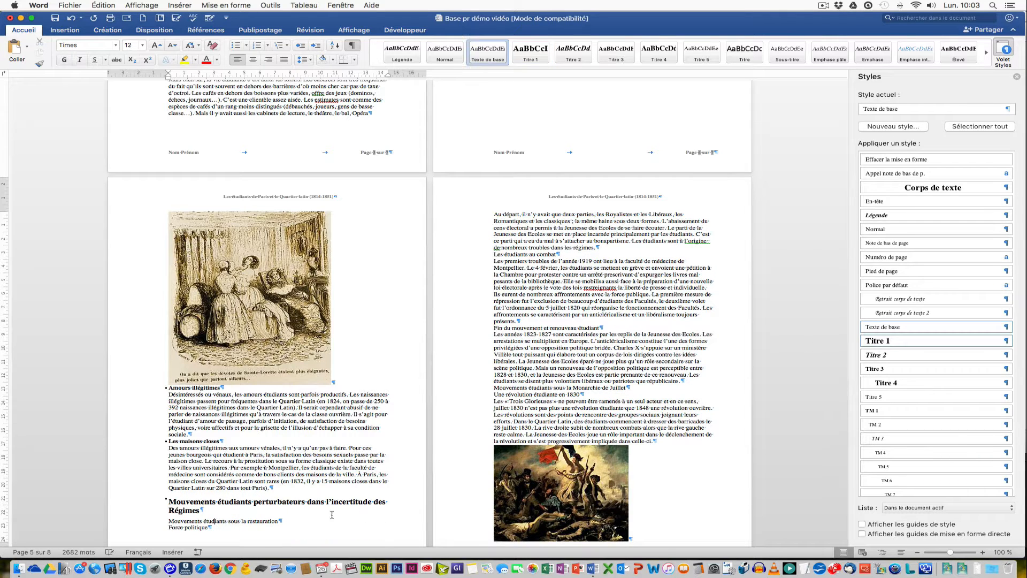
left_click(893, 355)
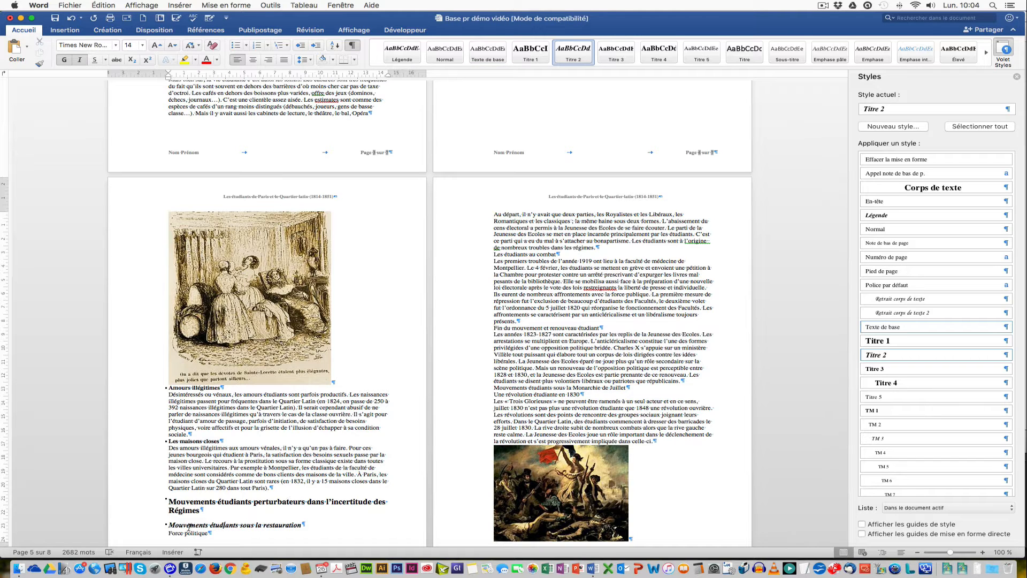
left_click(189, 533)
left_click(890, 370)
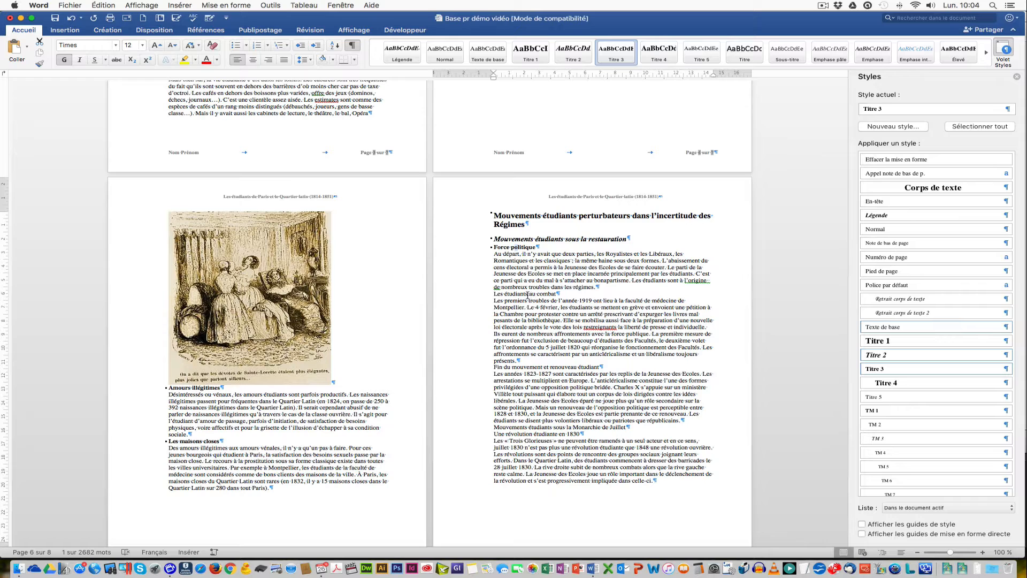
Apply the Titre 3 style to the headings "Les étudiants au combat" and "Fin du mouvement et renouveau étudiant"
left_click(529, 294)
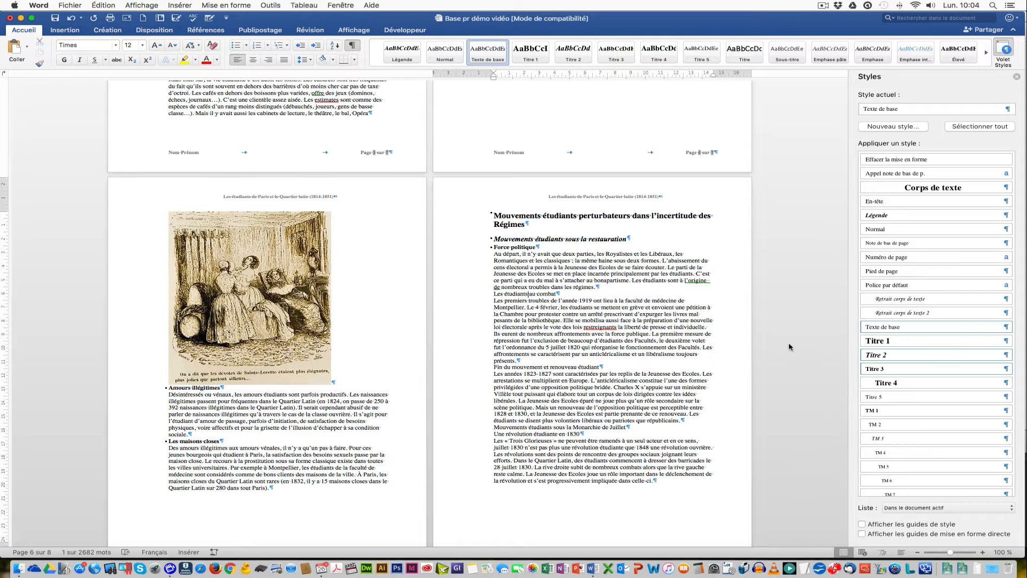
left_click(891, 370)
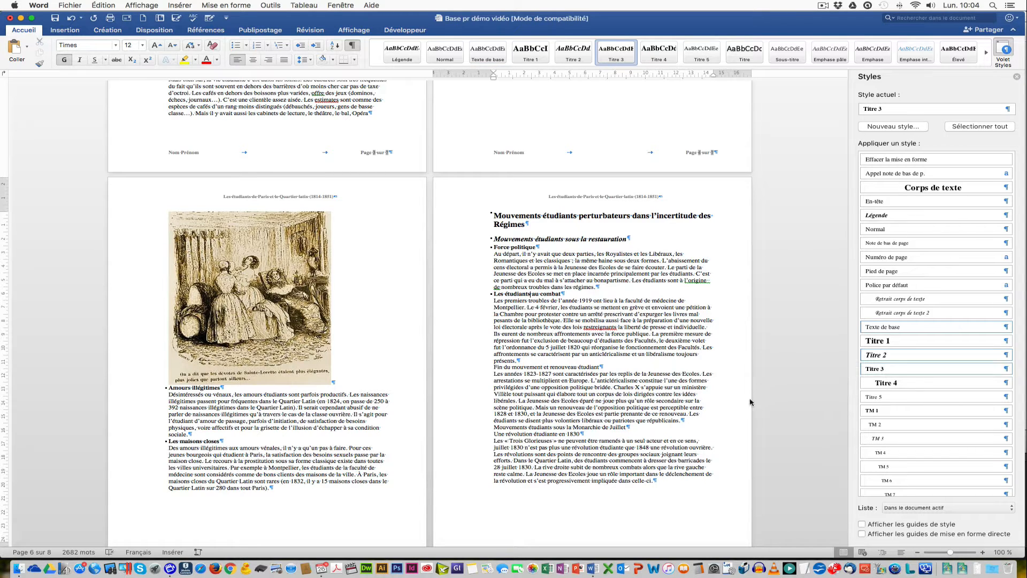
left_click(565, 368)
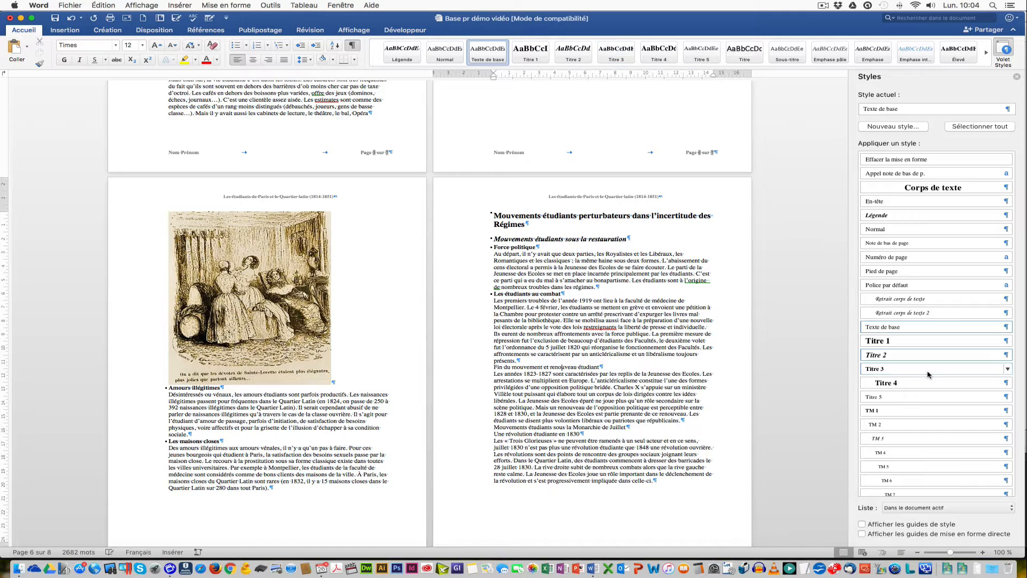
left_click(886, 369)
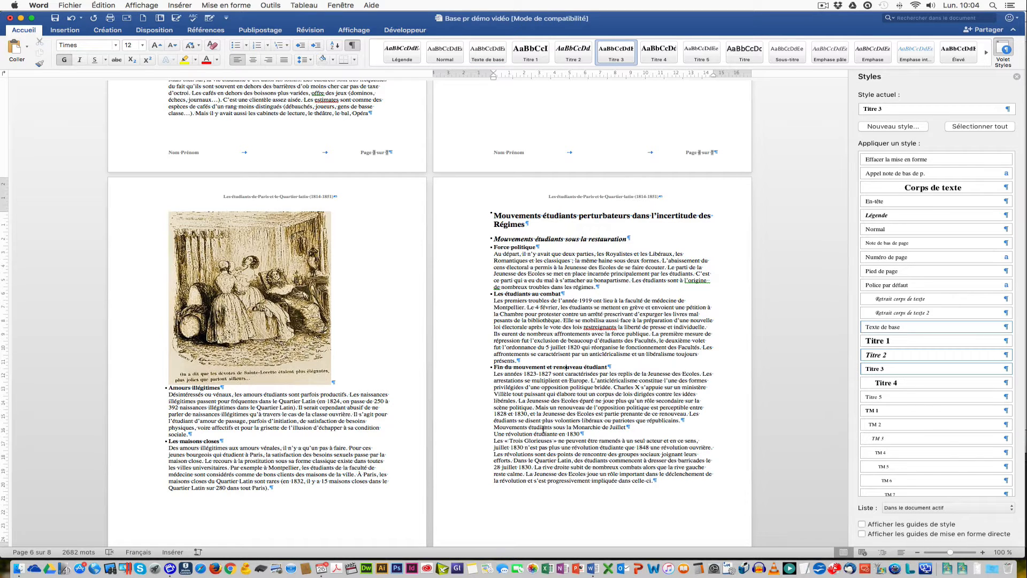
Apply Titre 2 to "Mouvements étudiants sous la Monarchie de Juillet" and Titre 3 to "Une révolution étudiante en 1830"
left_click(558, 428)
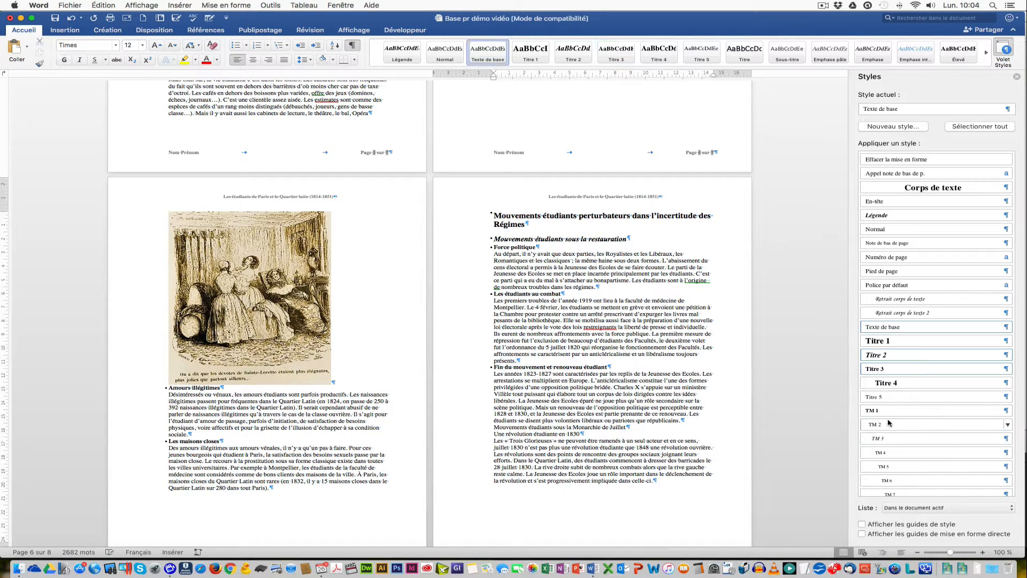
left_click(882, 360)
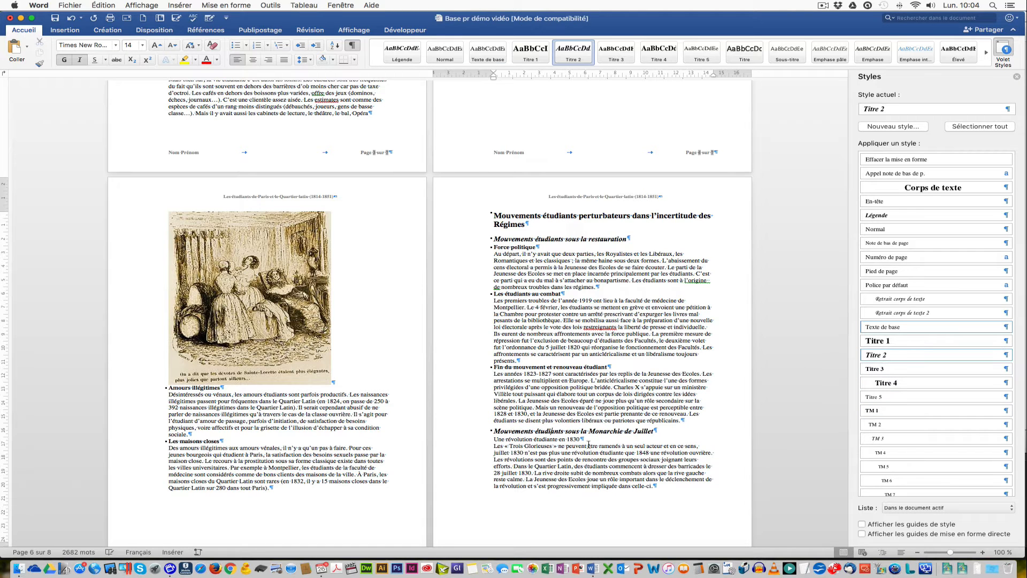
left_click(579, 440)
left_click(878, 369)
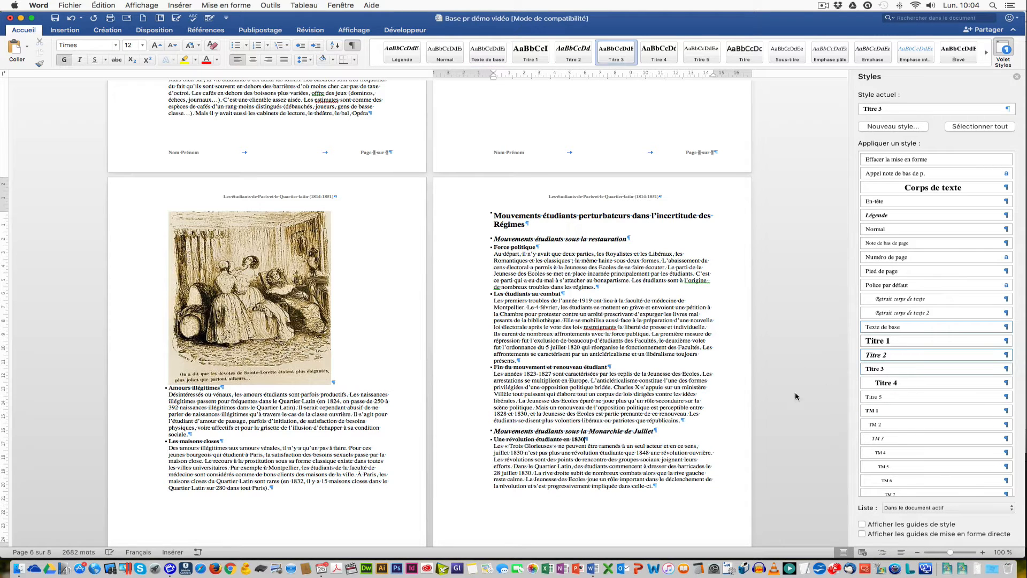
Apply the Titre 3 style to the headings "Écoles contre le régime" and "Retour au calme"
scroll(692, 429, "down", 10)
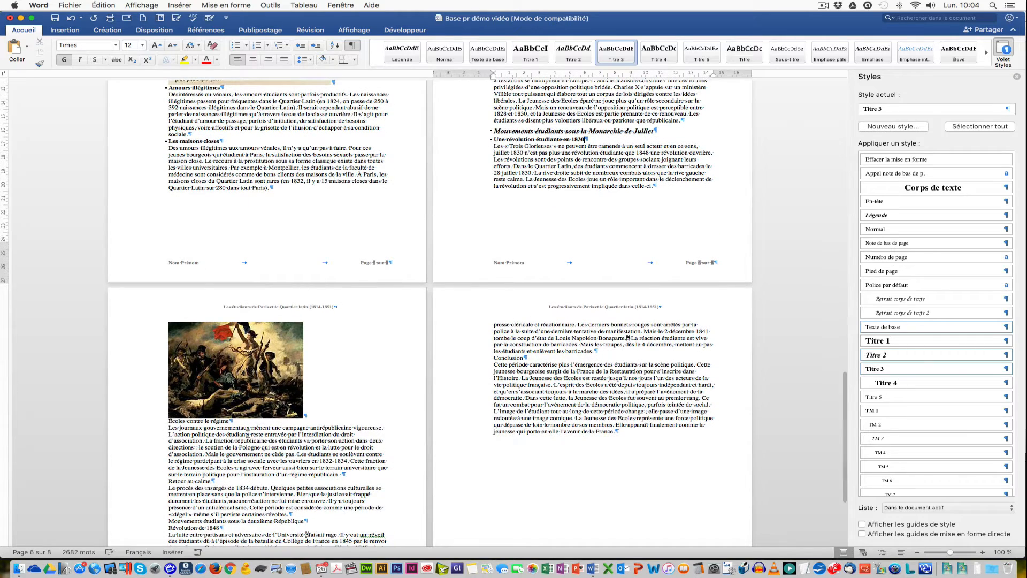
left_click(229, 421)
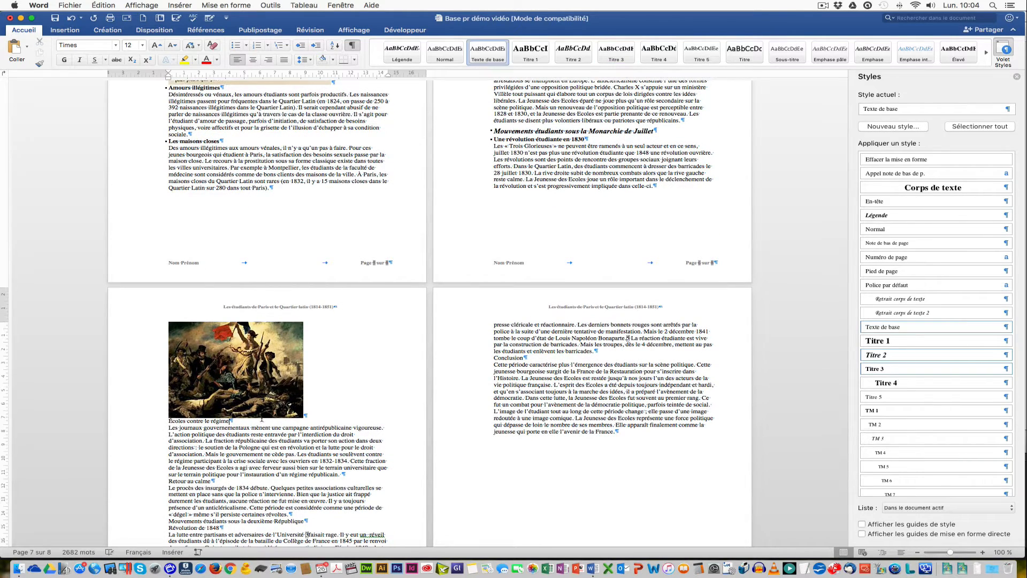
left_click(874, 368)
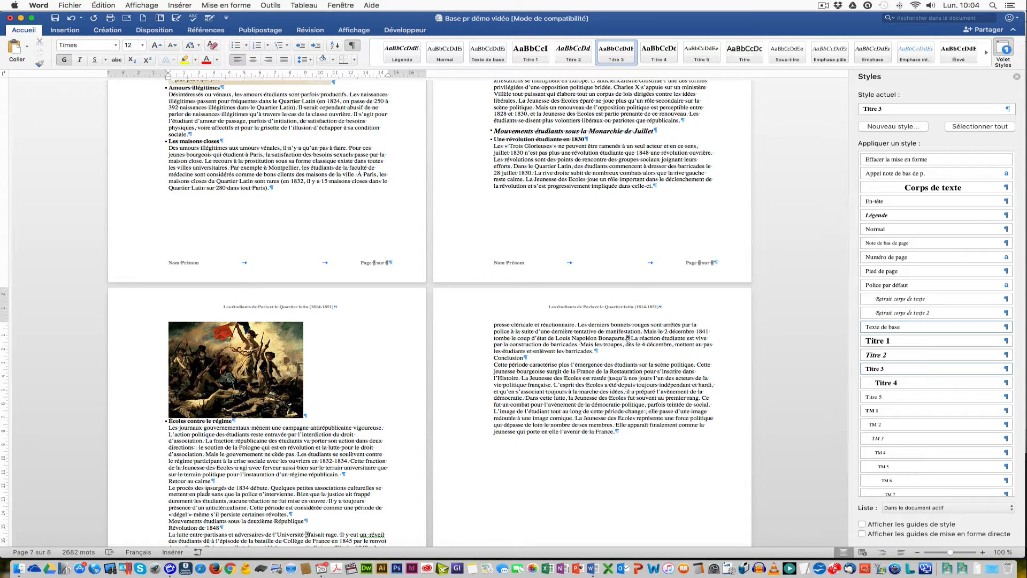
left_click(200, 480)
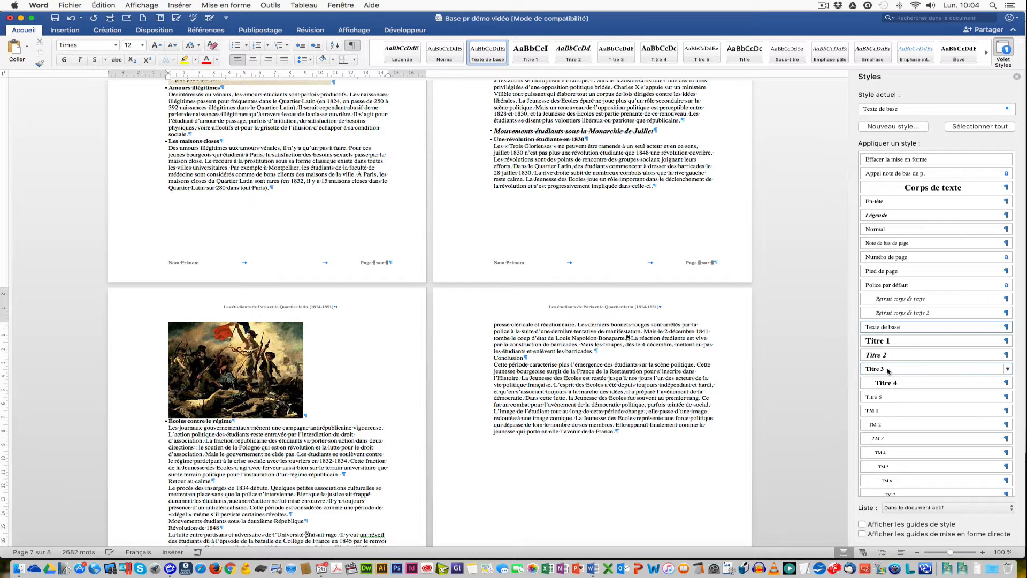
left_click(875, 368)
Apply Titre 2 to "Mouvements étudiants sous la deuxième République" and Titre 3 to "Révolution de 1848"
scroll(473, 432, "down", 1)
scroll(473, 432, "down", 4)
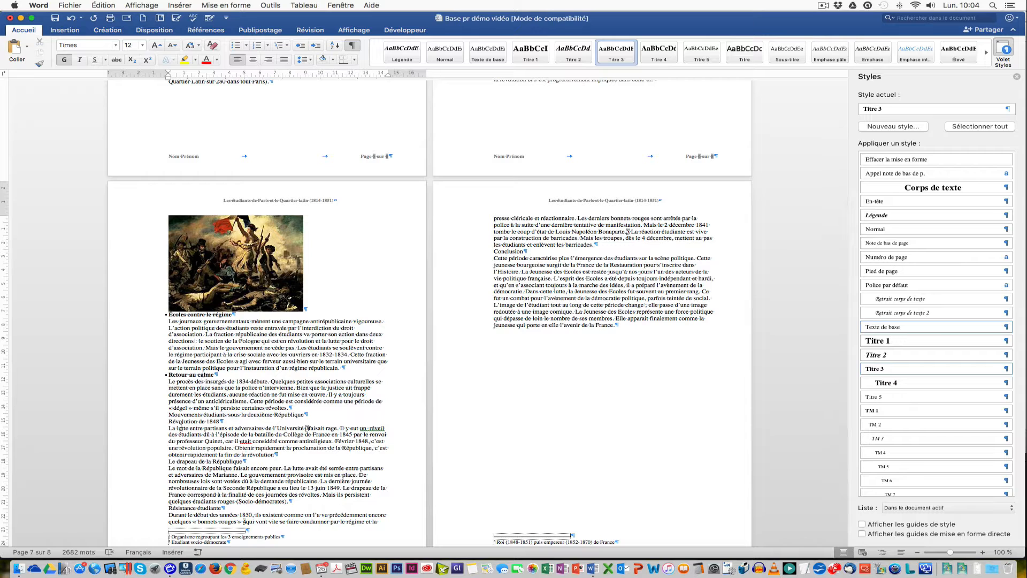
left_click(202, 416)
left_click(877, 355)
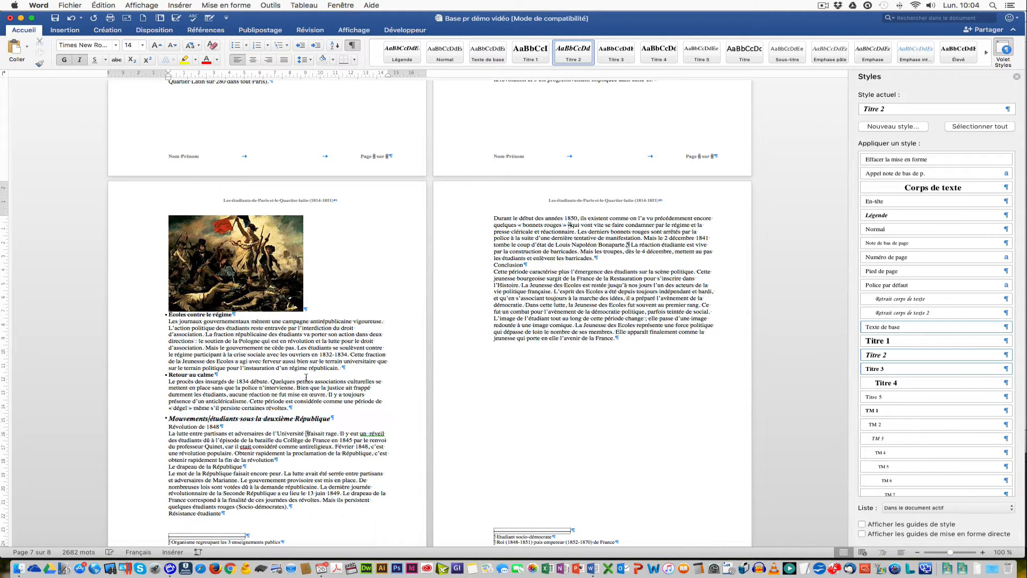
left_click_drag(207, 427, 210, 426)
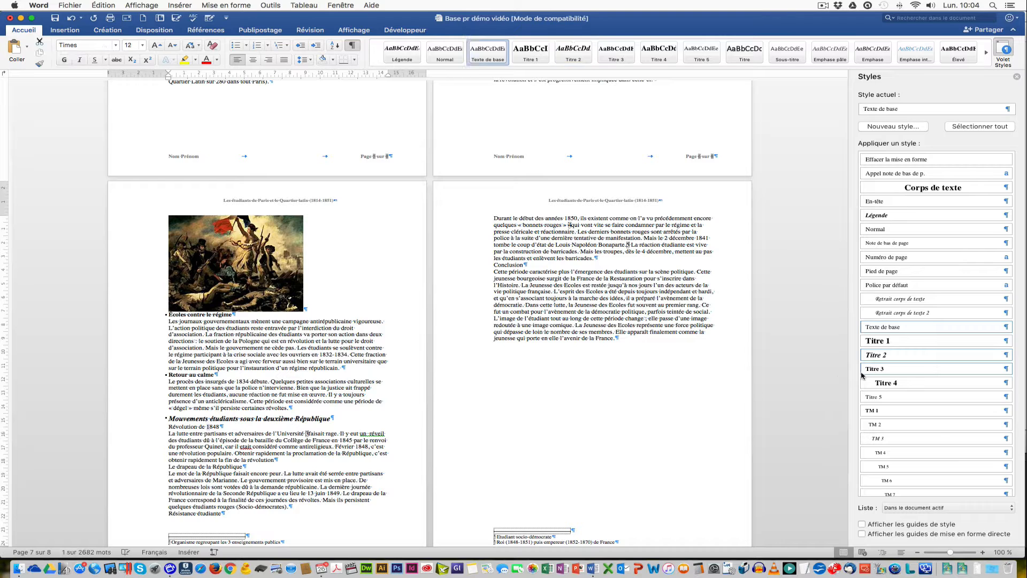
left_click(877, 369)
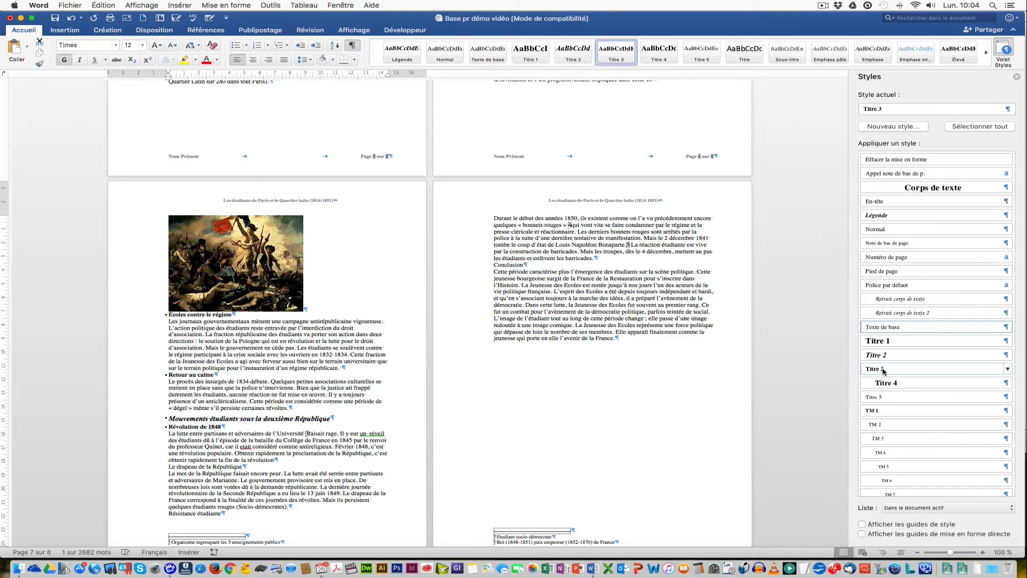
Apply the Titre 3 style to the headings "Le drapeau de la République" and "Résistance étudiante"
left_click(207, 467)
left_click(902, 372)
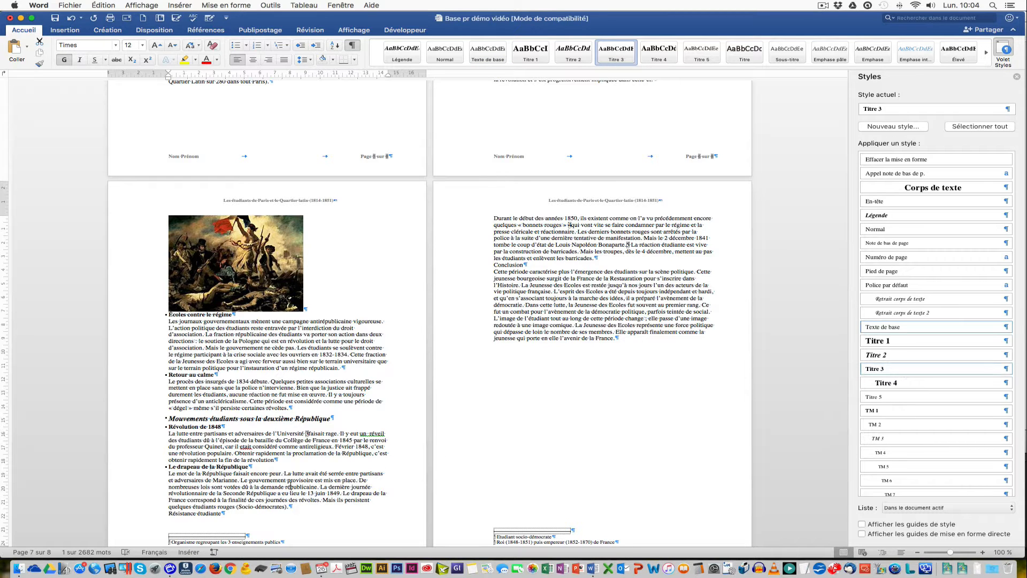
left_click(214, 513)
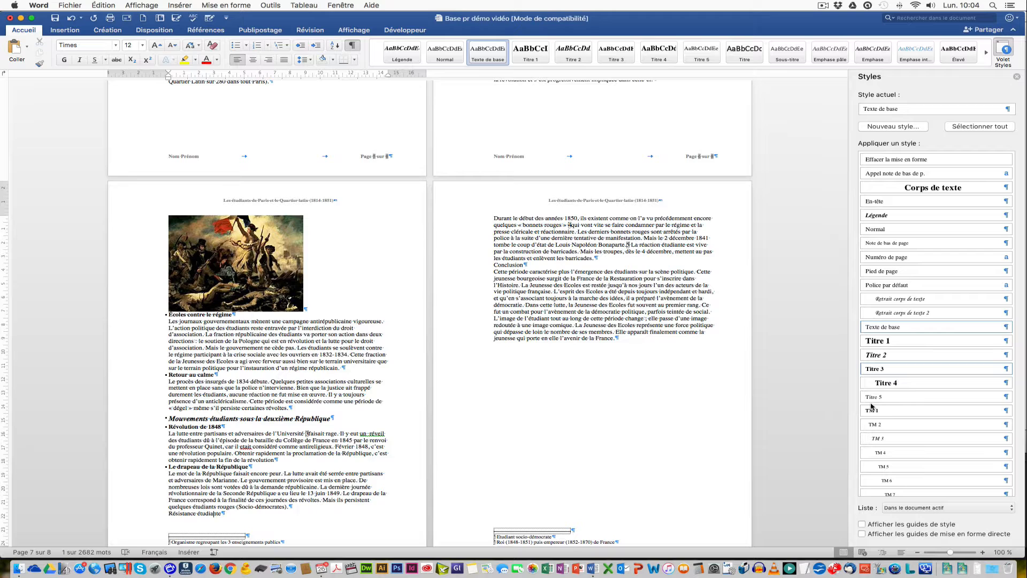
left_click(889, 369)
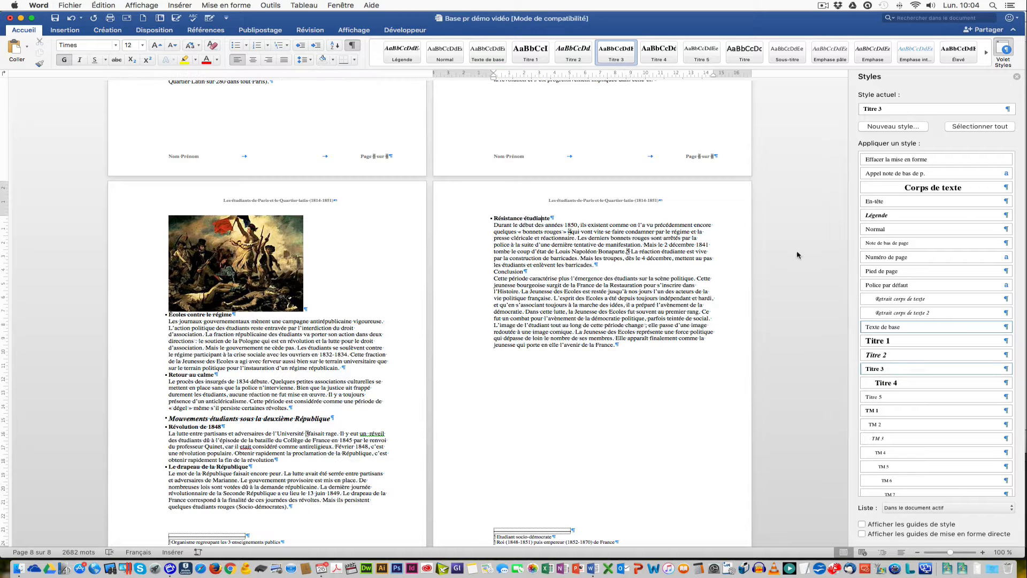
Apply the Titre 1 style to the heading "Conclusion" at the end of the document
left_click(516, 271)
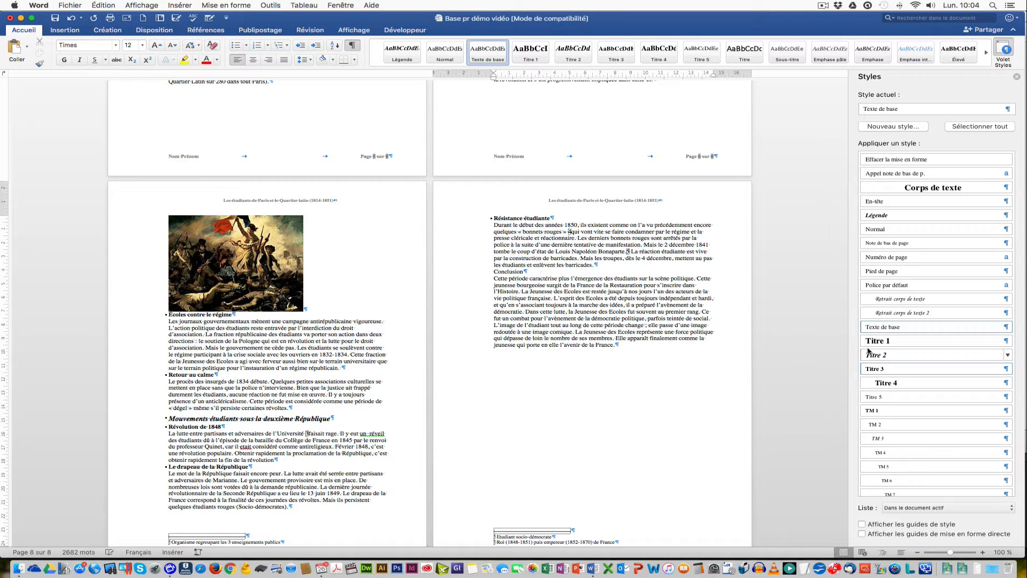
left_click(898, 345)
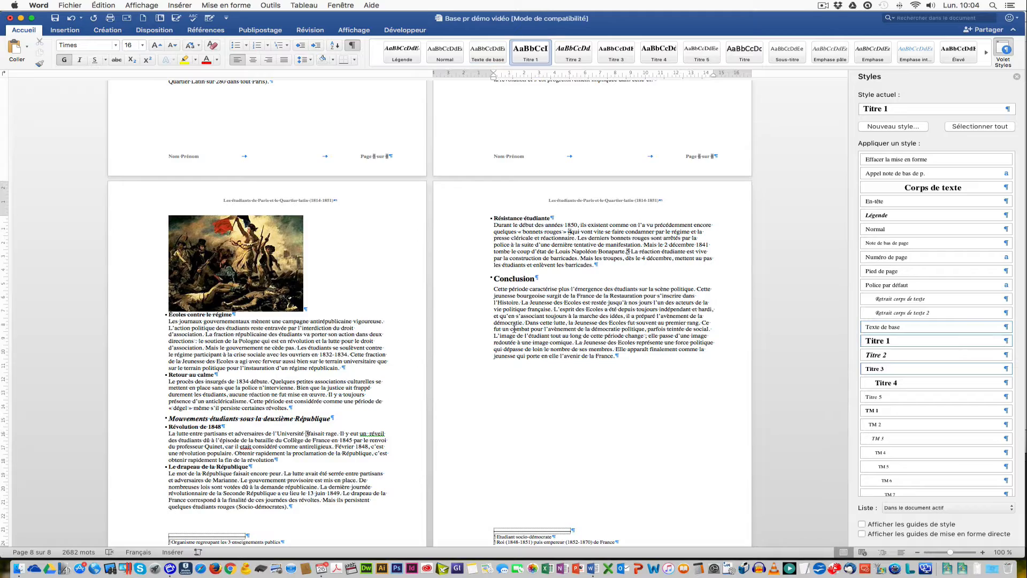
Modify the Titre 1 style so that it is based on "(aucun style)" and updates automatically
scroll(514, 329, "up", 1)
scroll(514, 328, "up", 20)
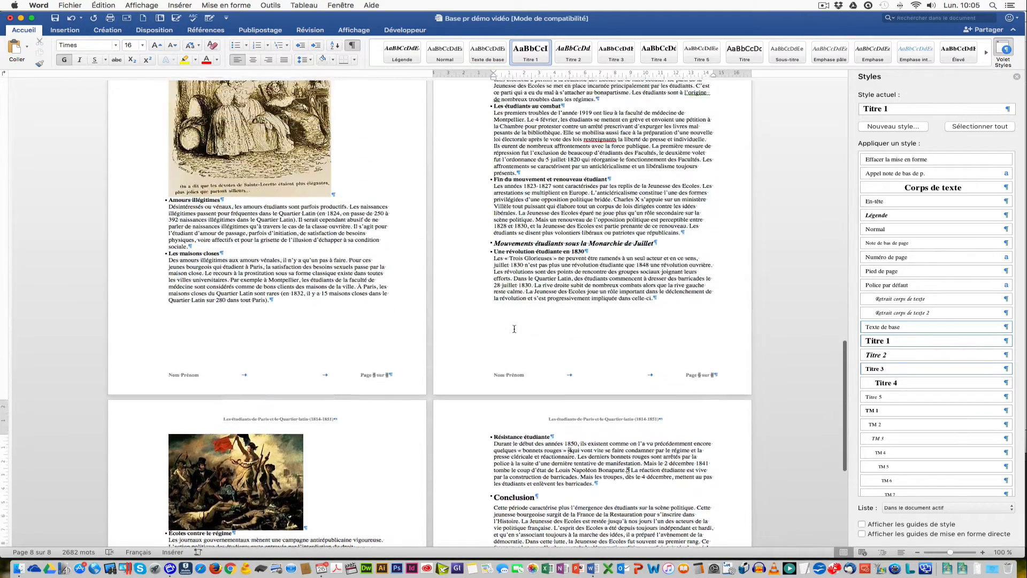
scroll(514, 329, "up", 15)
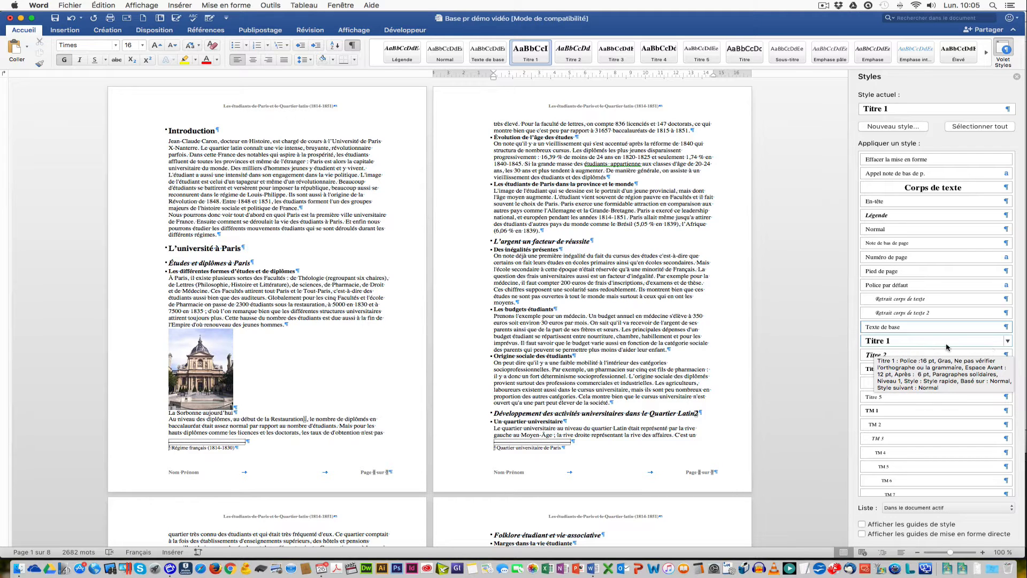
left_click(1008, 342)
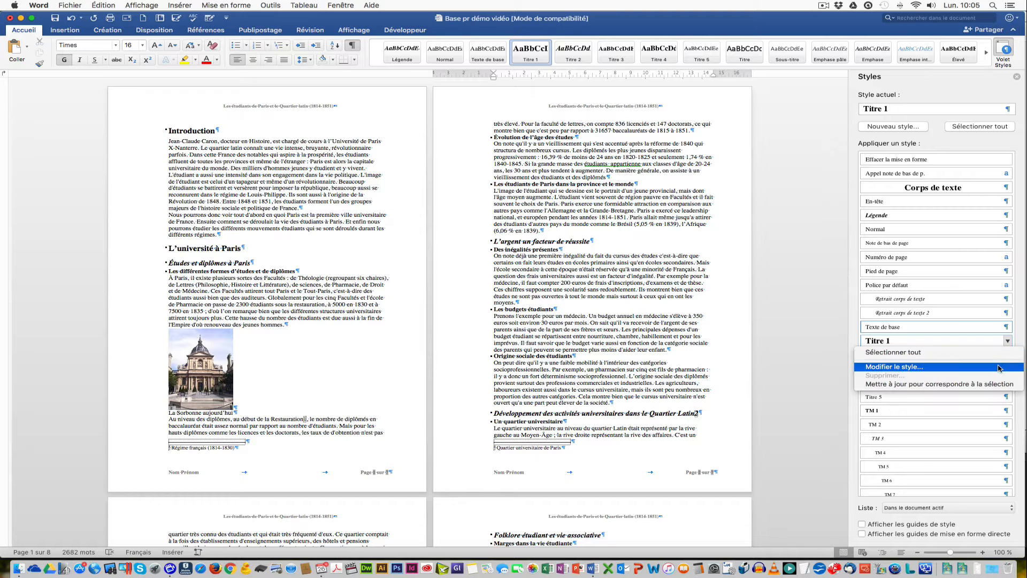
left_click(1000, 368)
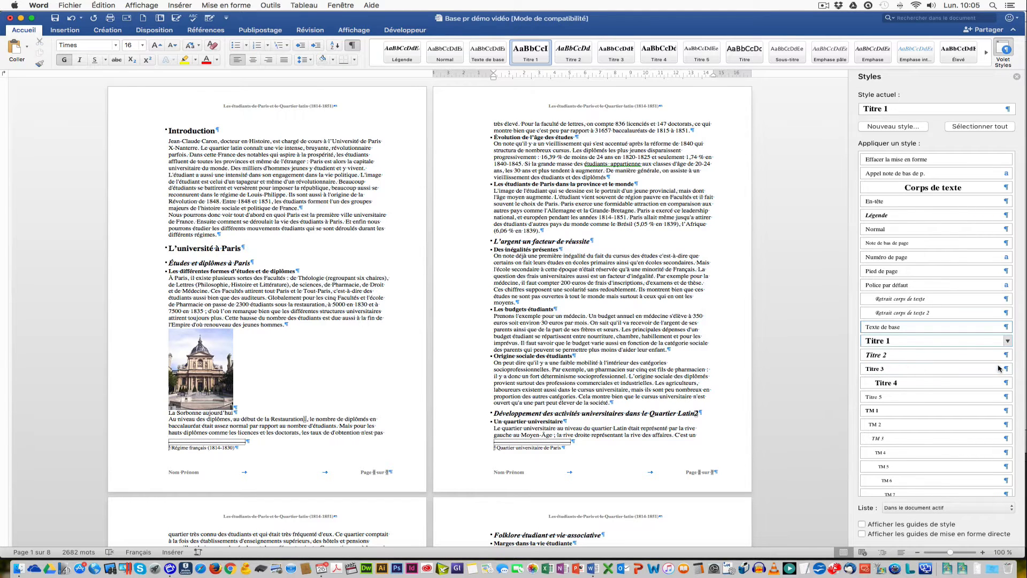
left_click(480, 128)
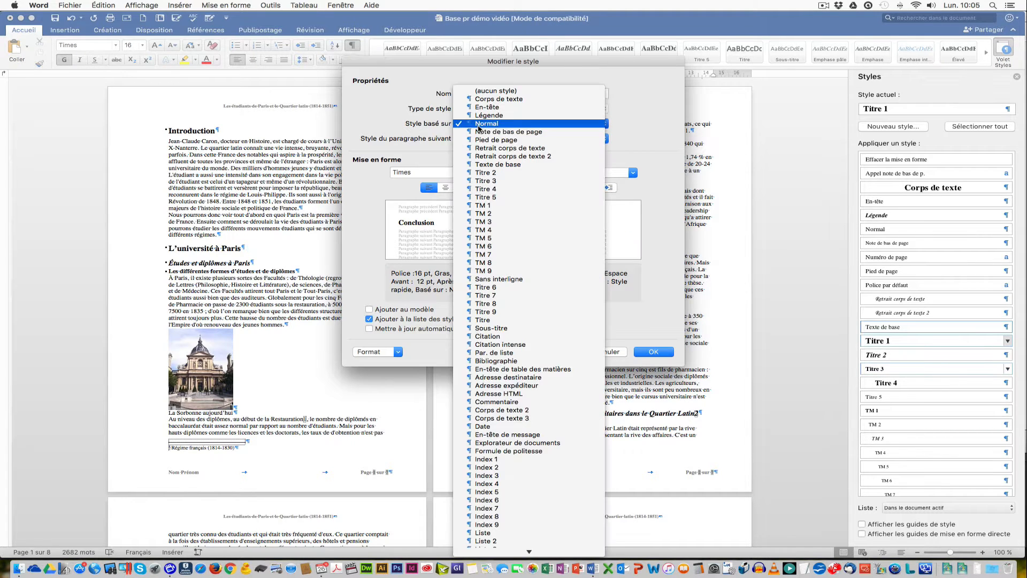
left_click(544, 92)
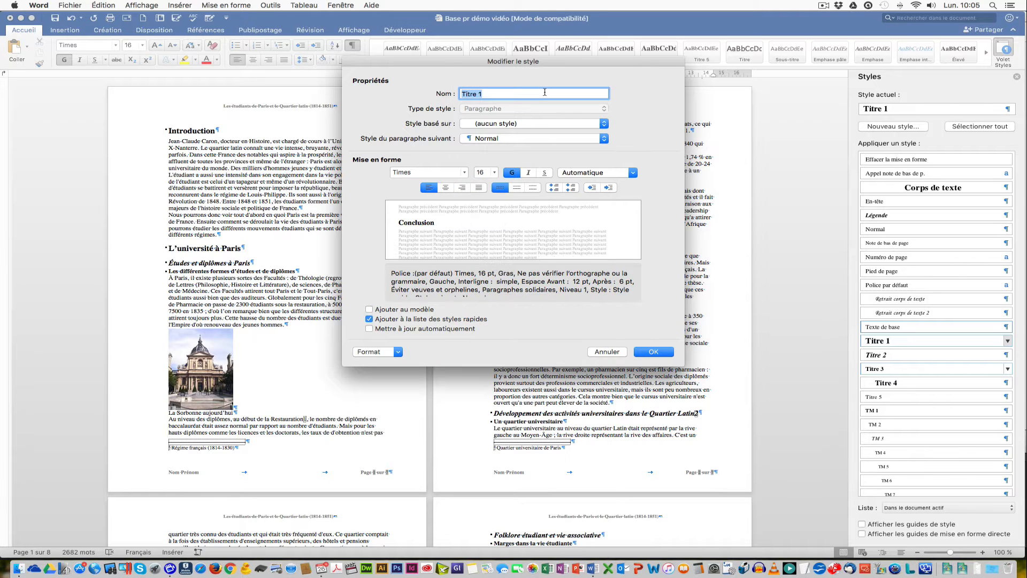
left_click(369, 329)
left_click(671, 353)
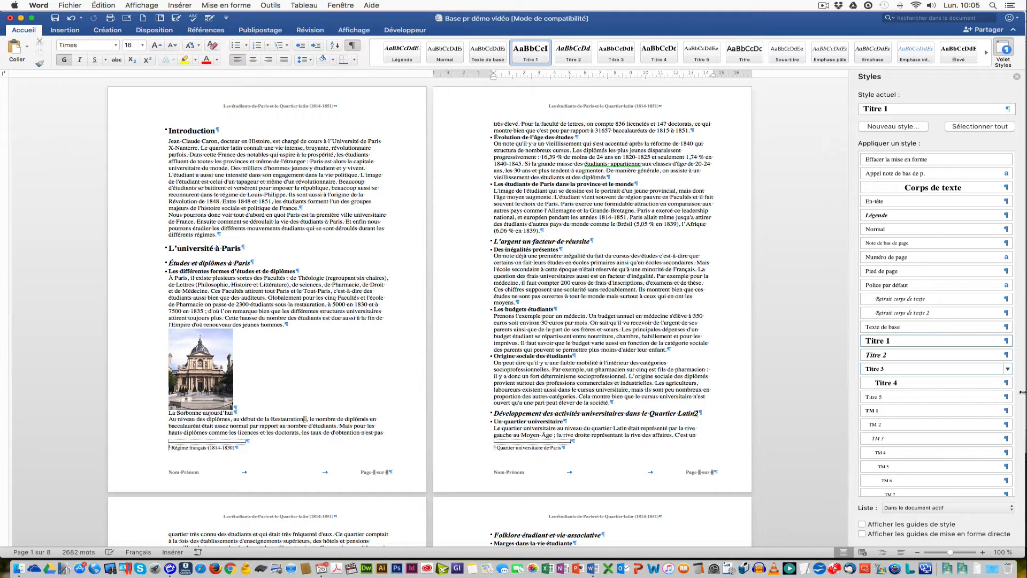
Modify the Titre 2 style so that it is based on "(aucun style)" and updates automatically
left_click(1007, 355)
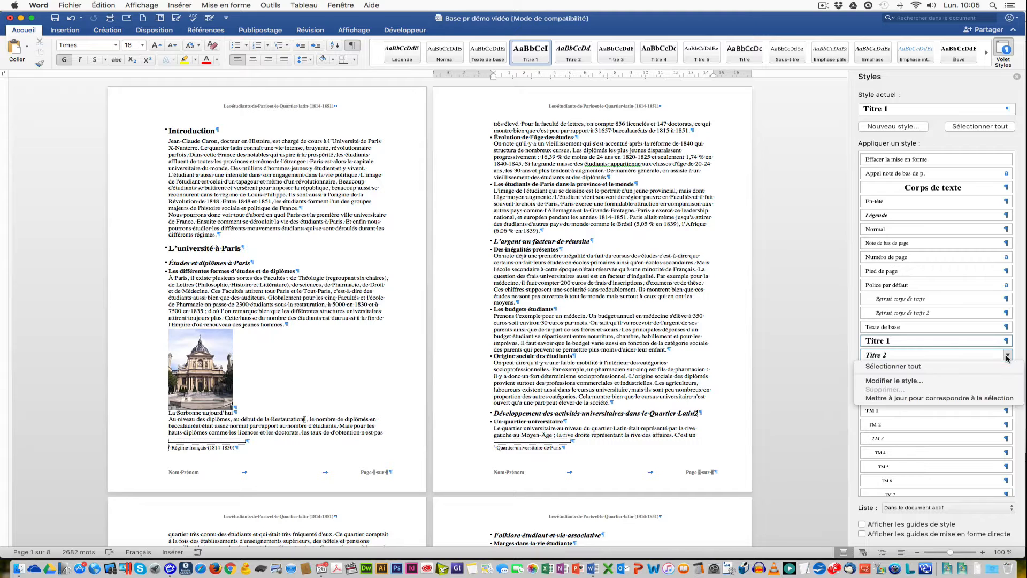
left_click(960, 384)
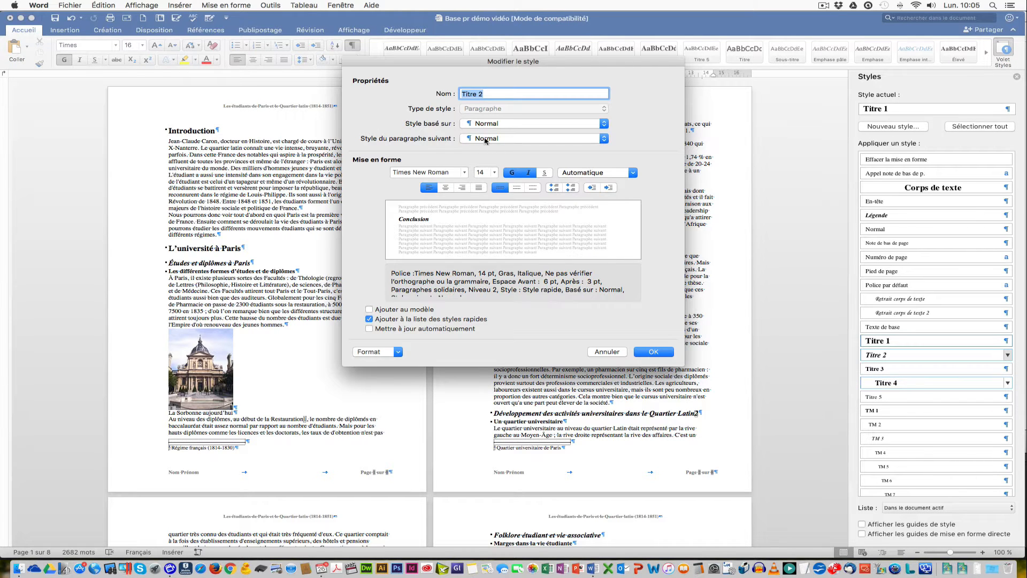
left_click(481, 124)
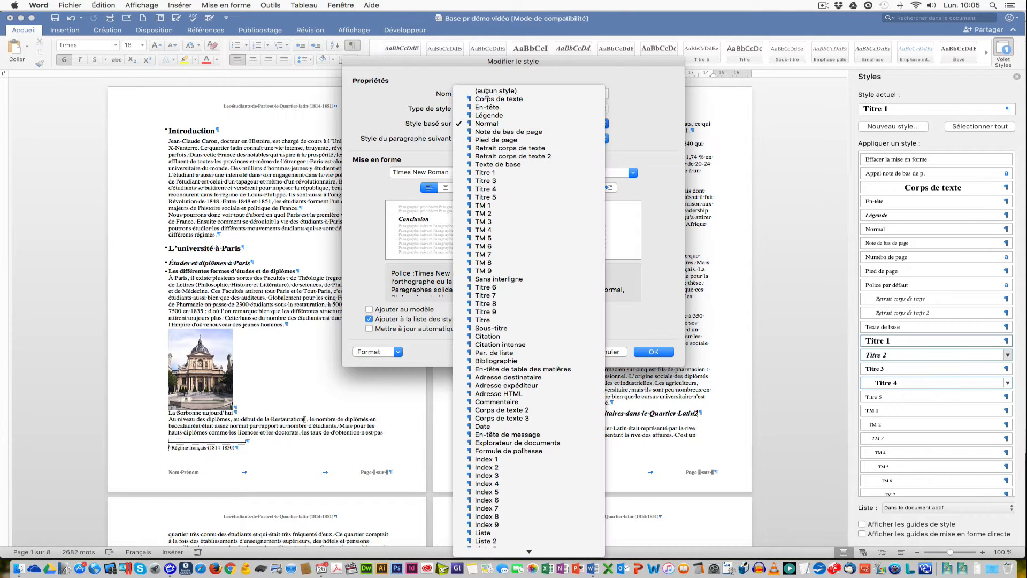
left_click(492, 90)
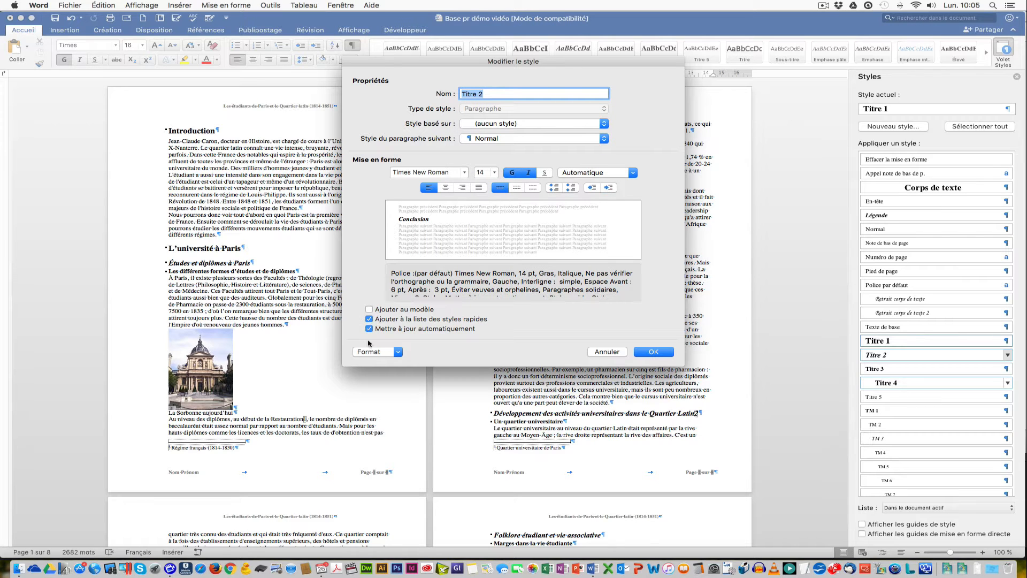
left_click(369, 329)
left_click(664, 354)
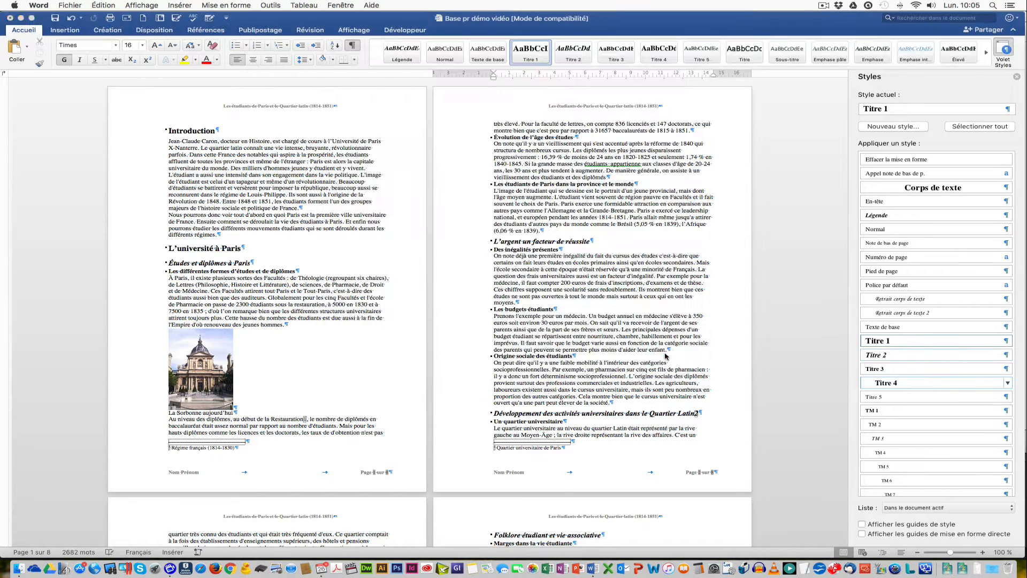
Modify the Titre 3 style so that it is based on "(aucun style)" and updates automatically
left_click(1008, 369)
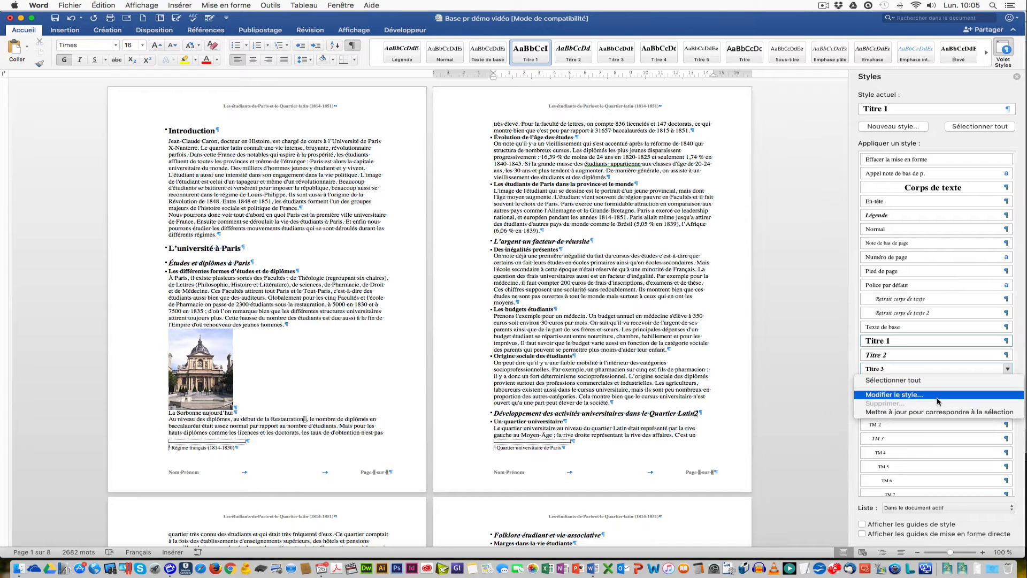
left_click(910, 395)
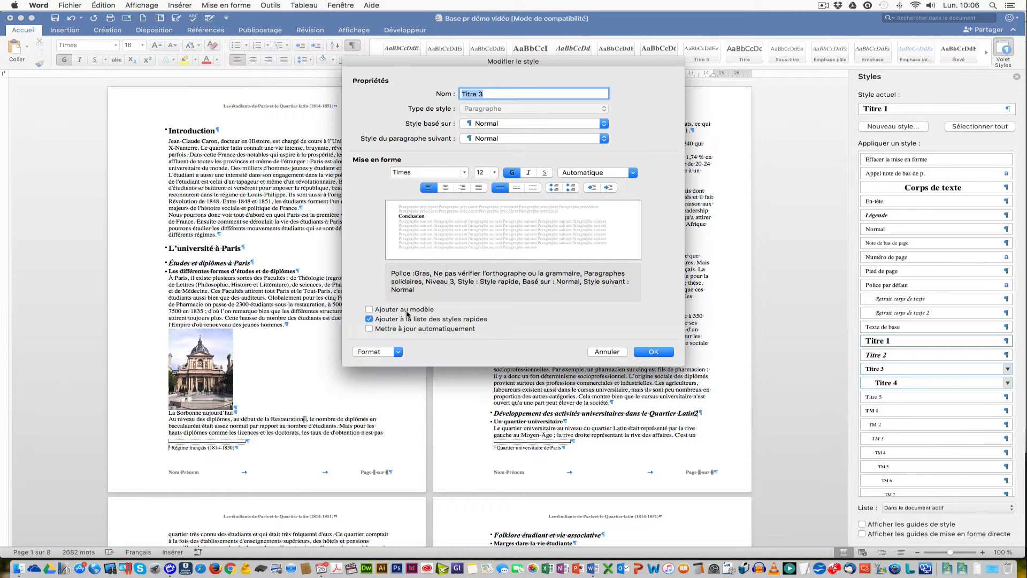
left_click(407, 329)
left_click(531, 126)
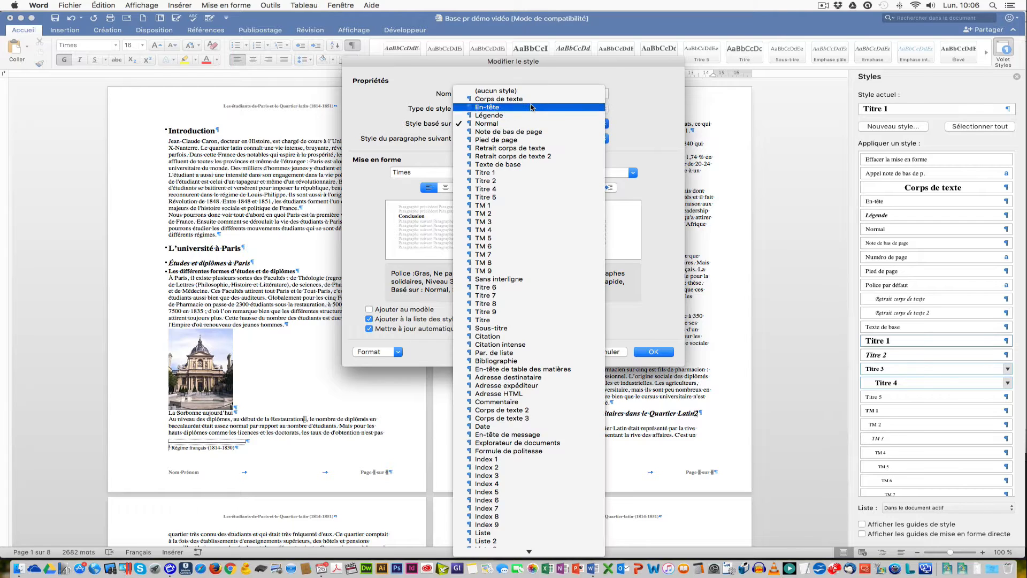
left_click(531, 94)
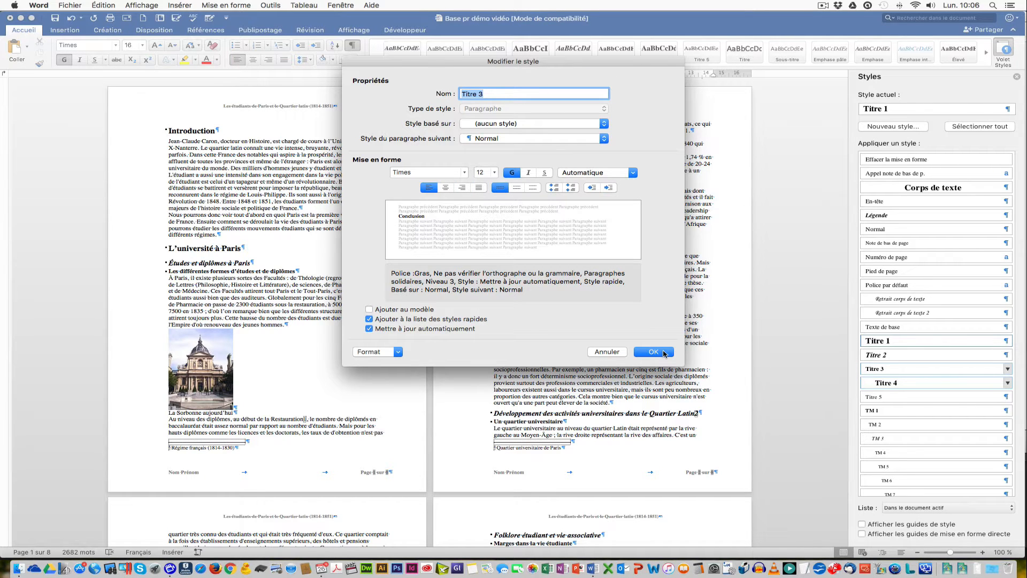
left_click(653, 352)
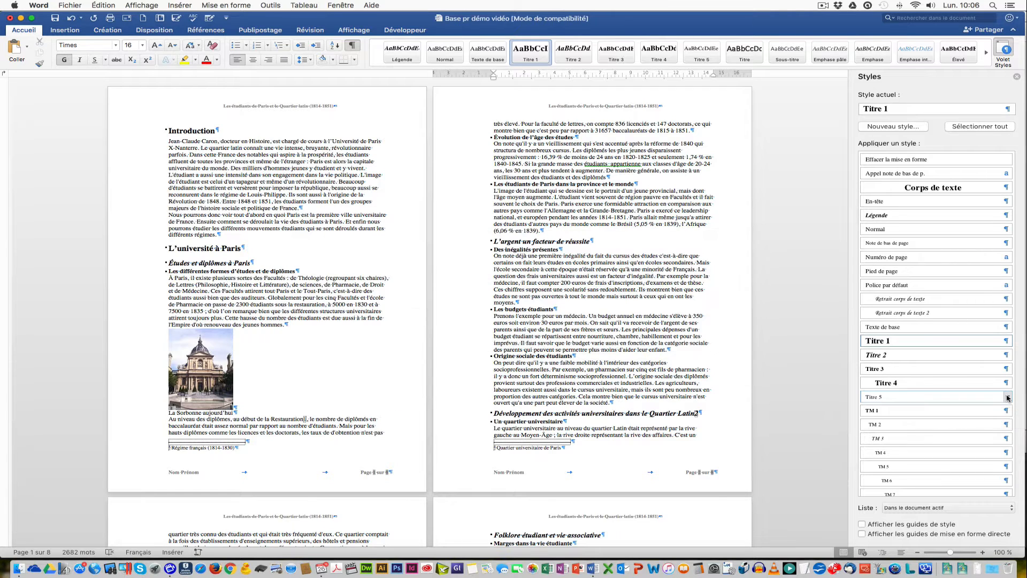
Change the font of the "Texte de base" paragraph under "Des inégalités présentes" to Arial
double_click(460, 284)
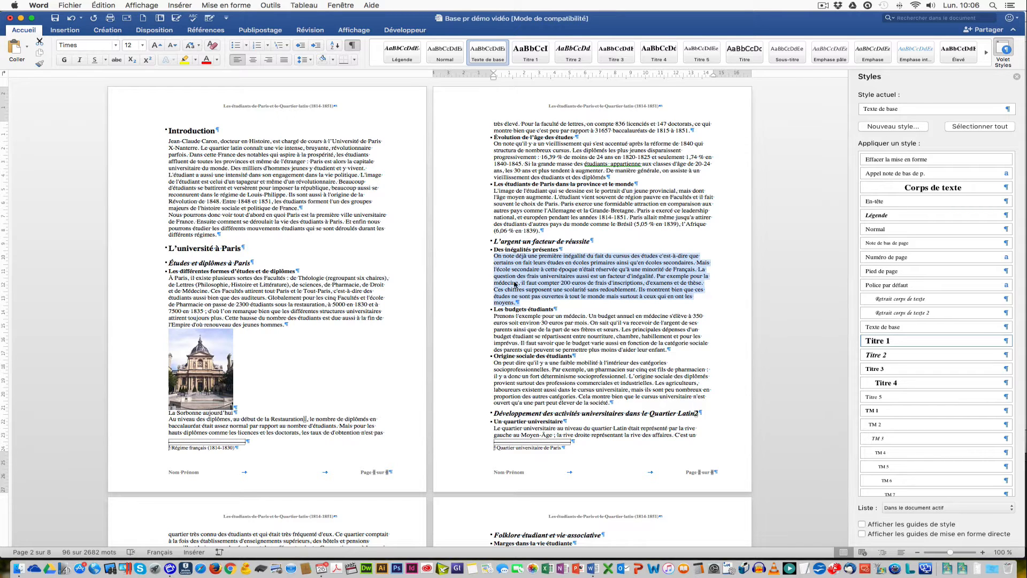
right_click(618, 273)
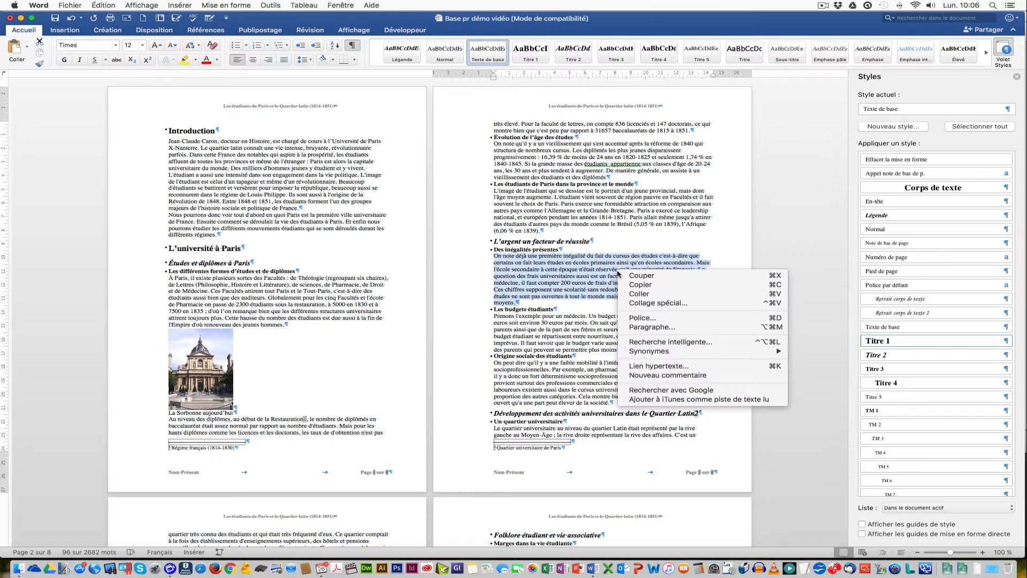
left_click(688, 320)
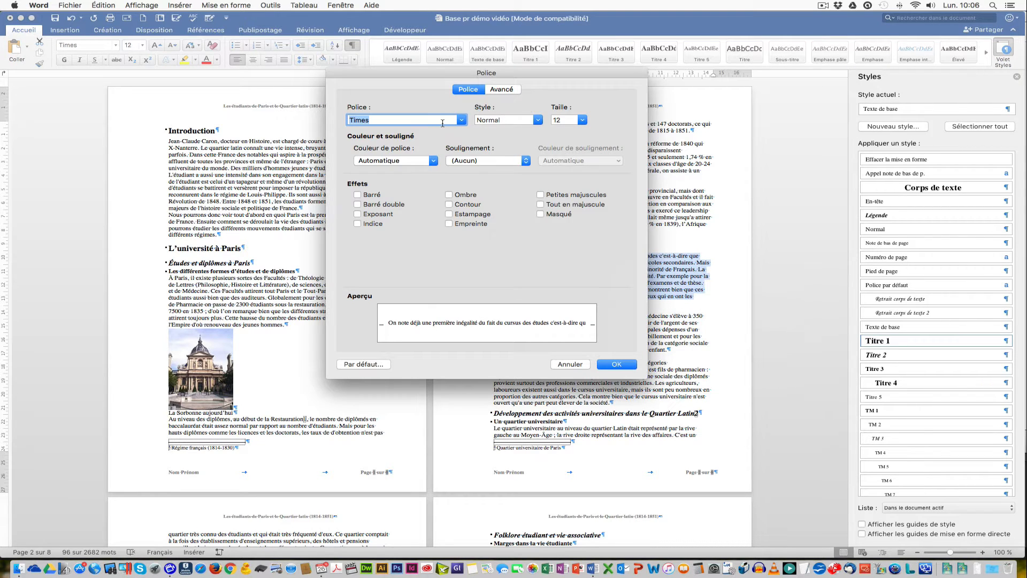
type("arial")
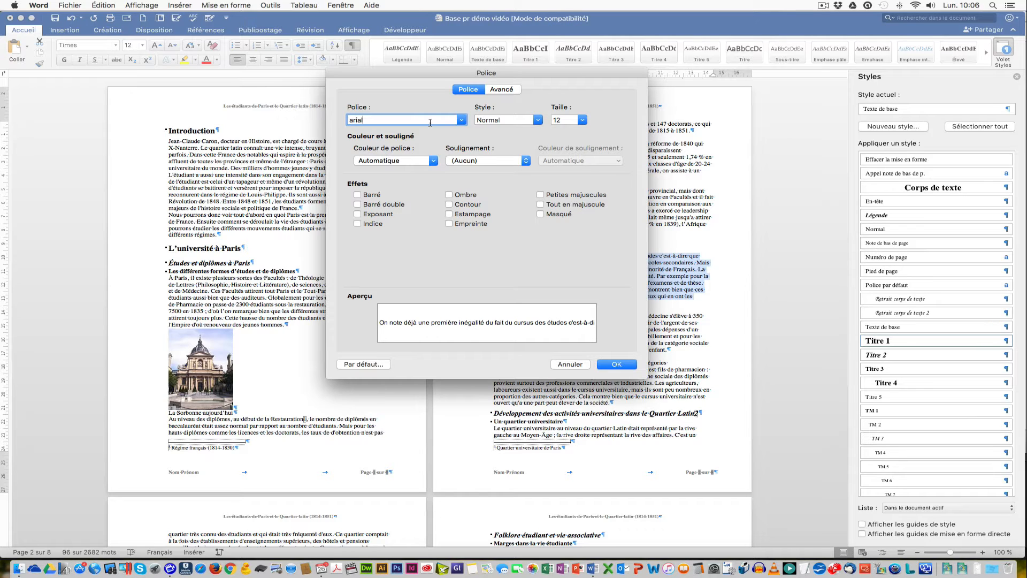
key("Tab")
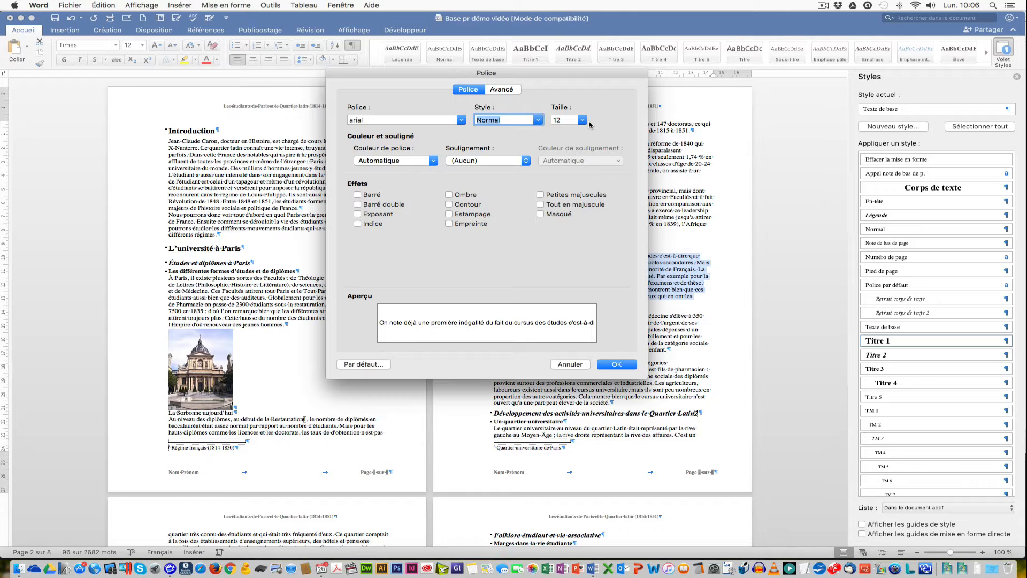
left_click(612, 365)
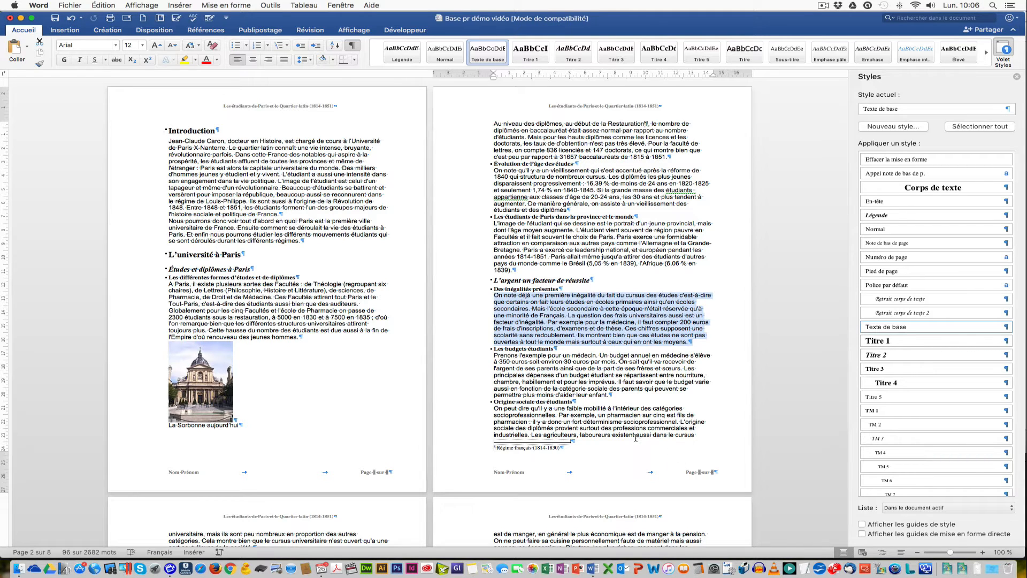
Justify the selected "Texte de base" paragraph and give it a positive first-line indent of 1,5
right_click(596, 317)
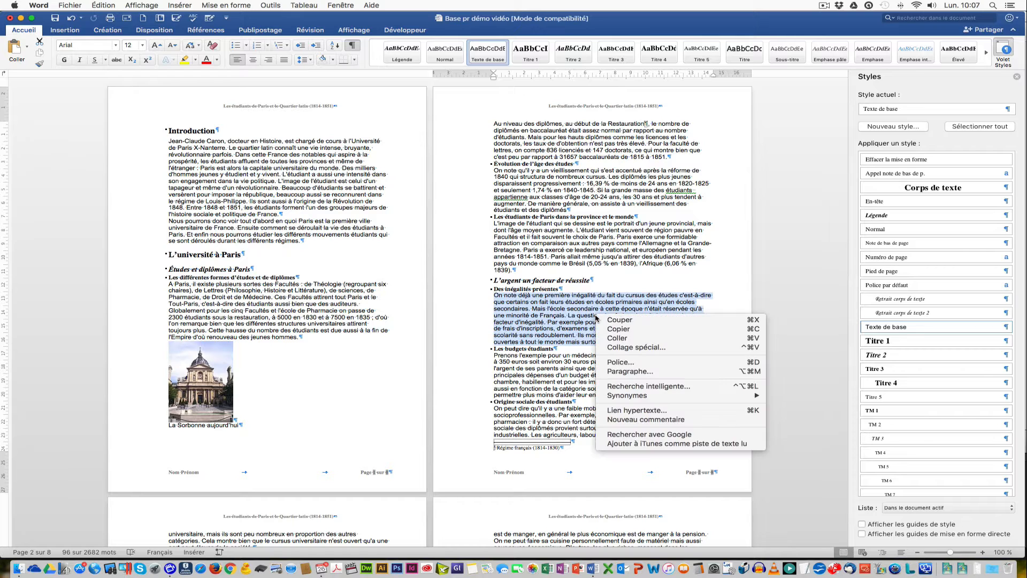
left_click(686, 373)
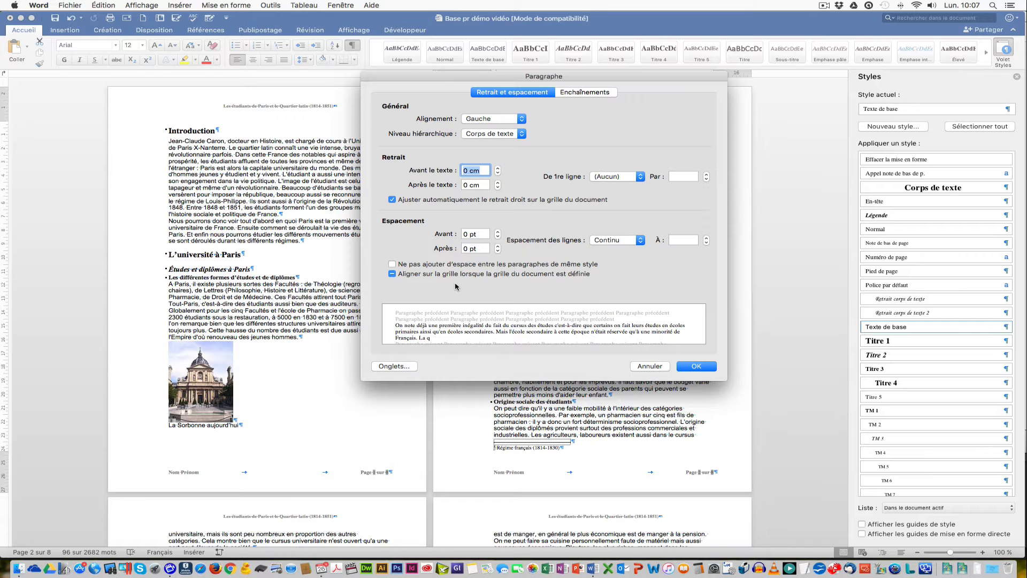
left_click(489, 119)
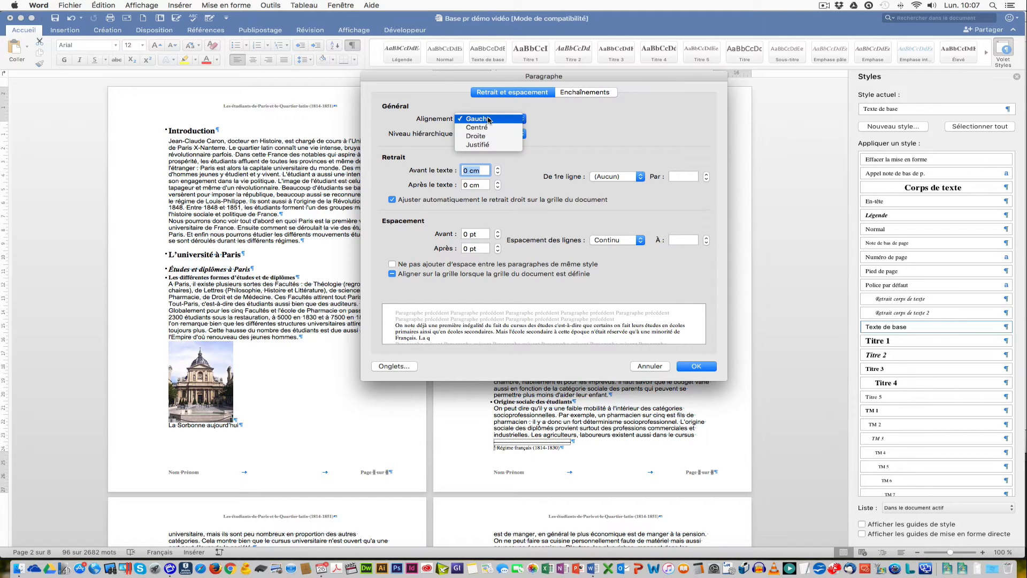
left_click(493, 146)
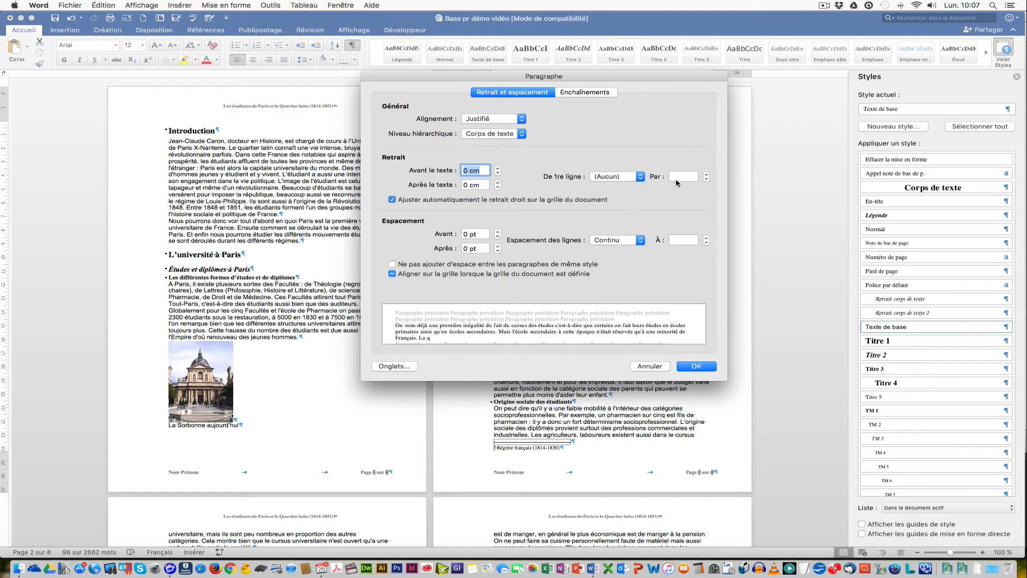
left_click(684, 176)
type("1,5")
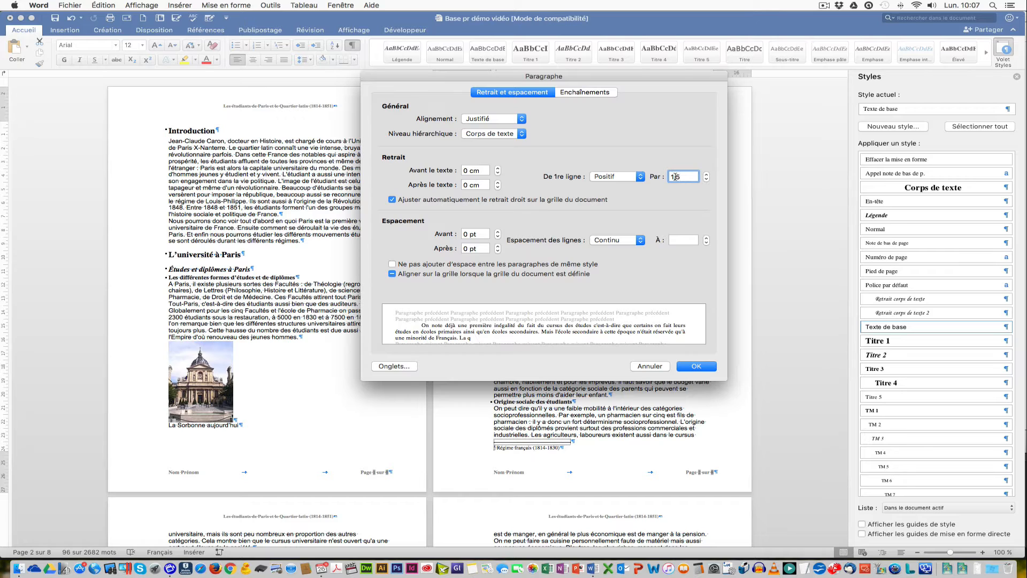
Set the body paragraph's spacing after to 6 pt and its line spacing to "1,5 ligne", and apply the paragraph settings
left_click(481, 248)
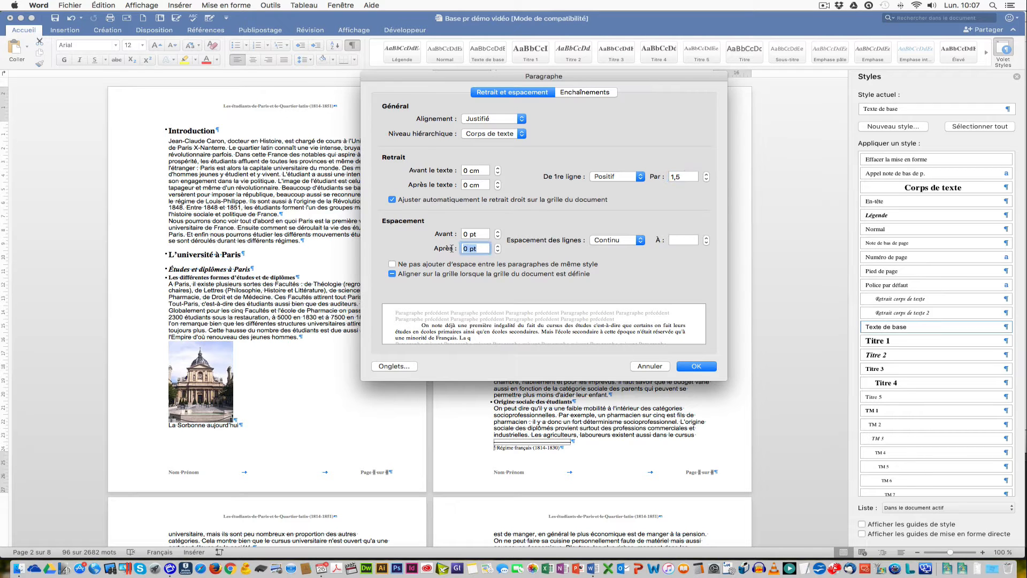
type("6")
left_click(603, 240)
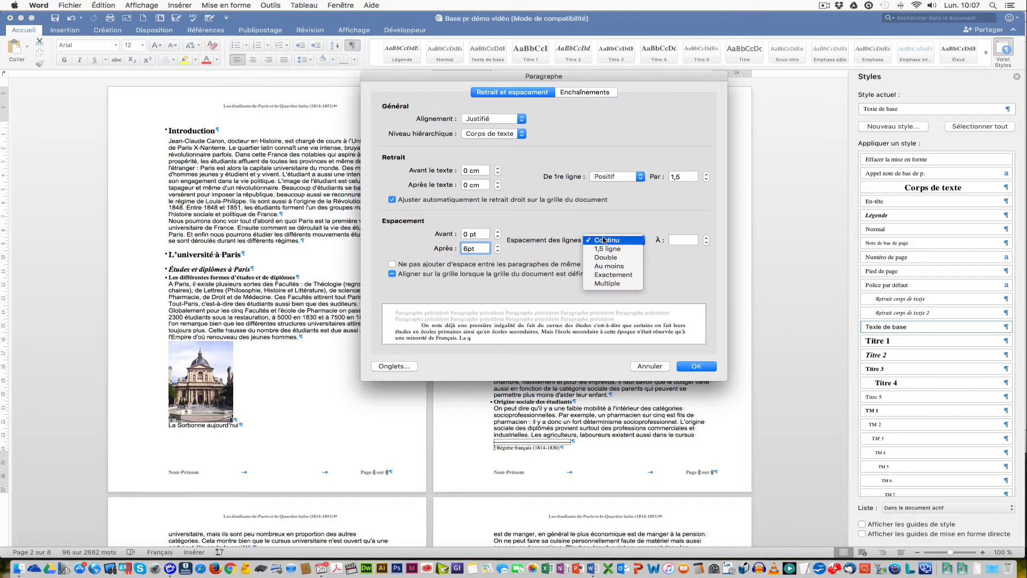
left_click(635, 250)
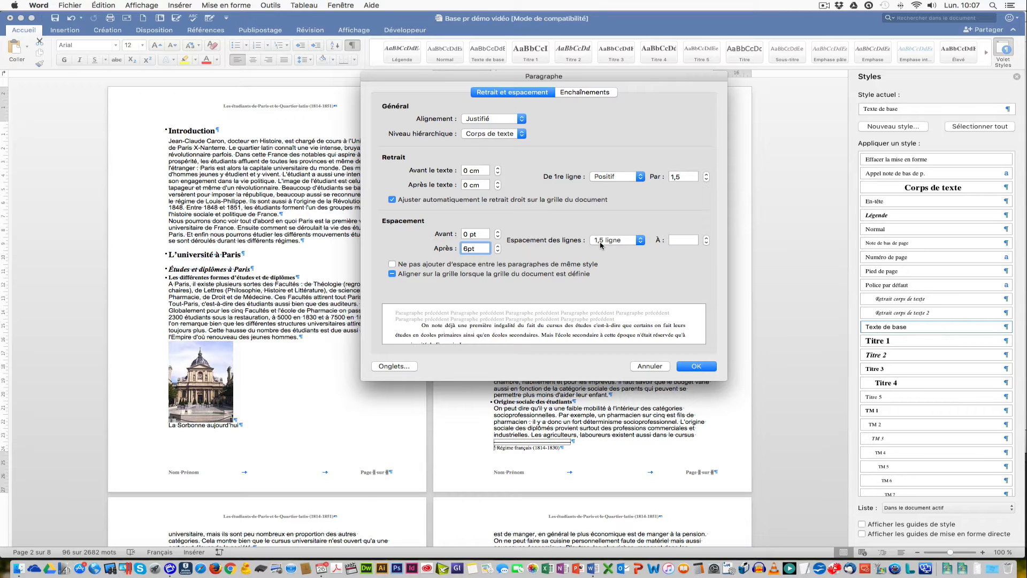
left_click(695, 365)
Set the font size of the Titre 1 heading "Introduction" to 28
scroll(648, 336, "down", 5)
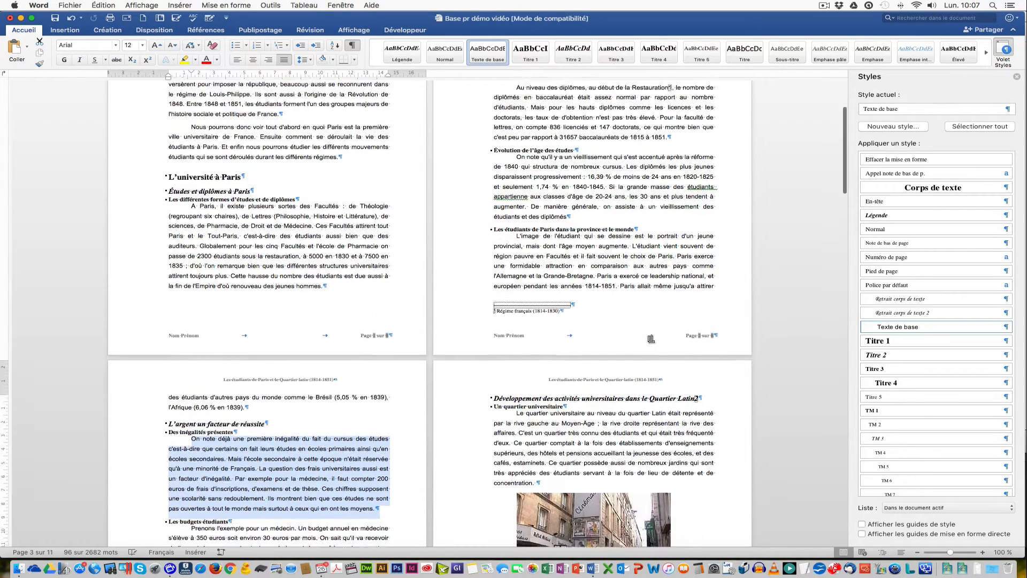
scroll(647, 336, "up", 8)
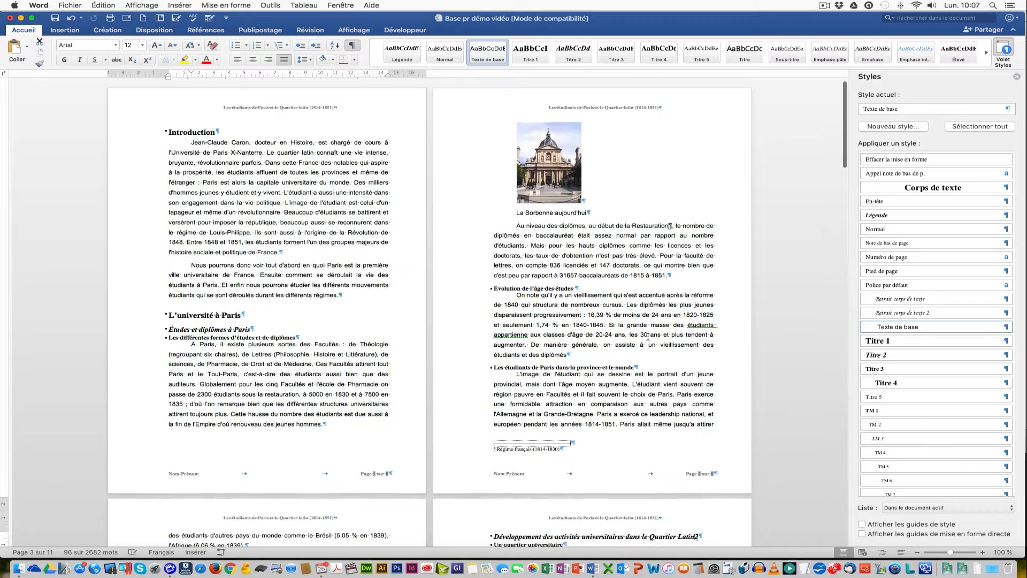
scroll(648, 337, "down", 15)
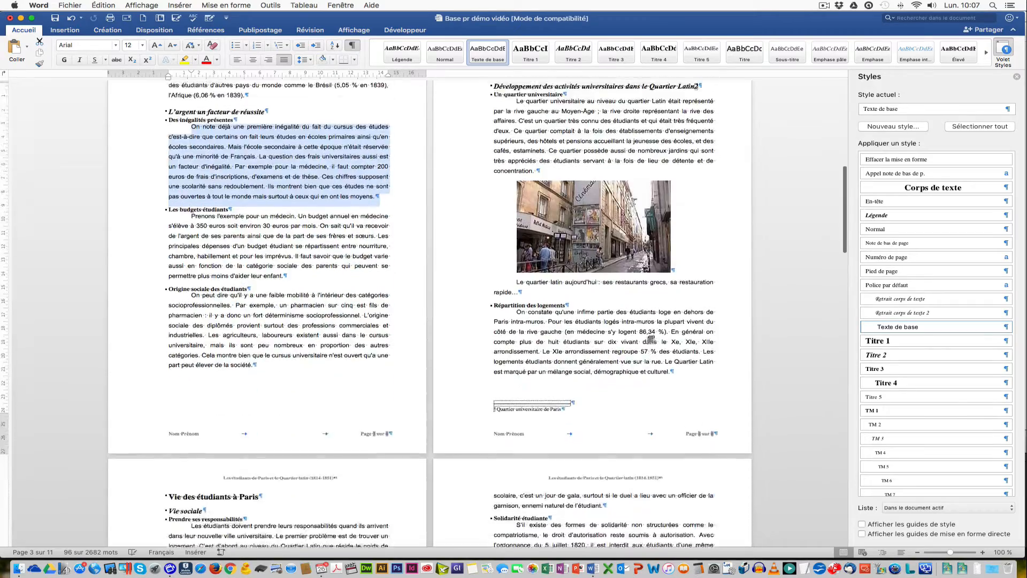
scroll(651, 341, "up", 15)
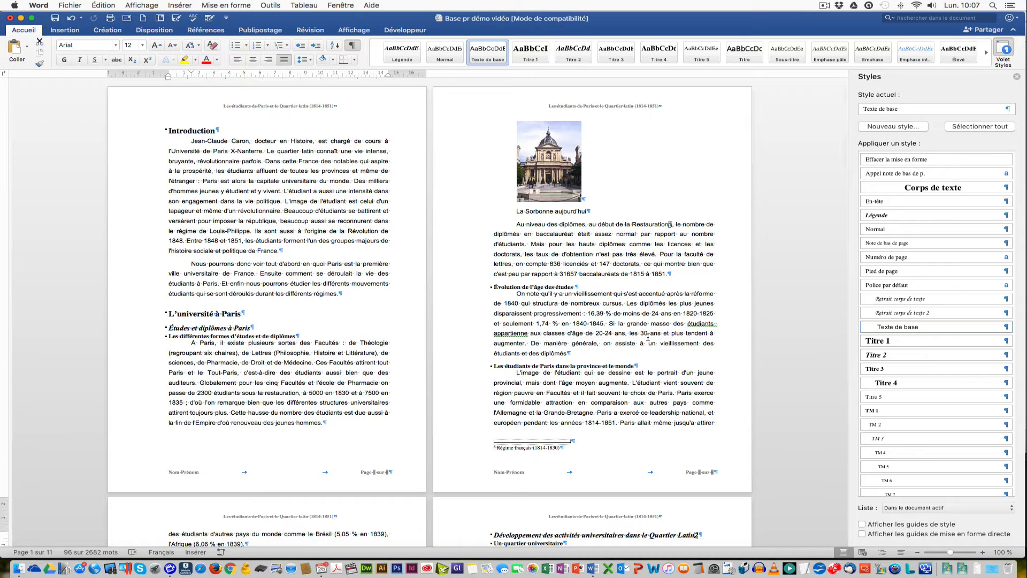
left_click(141, 135)
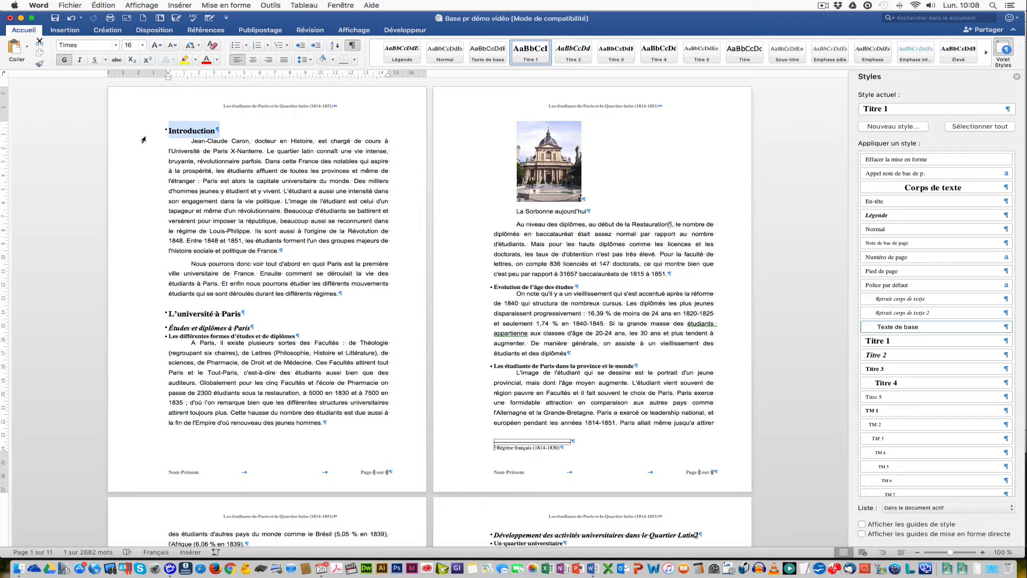
right_click(205, 134)
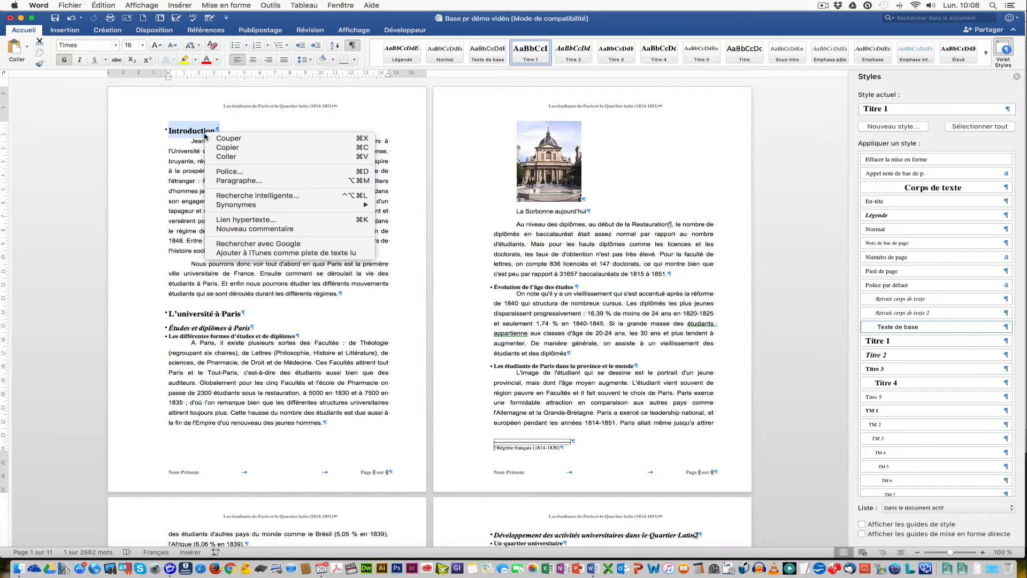
left_click(266, 172)
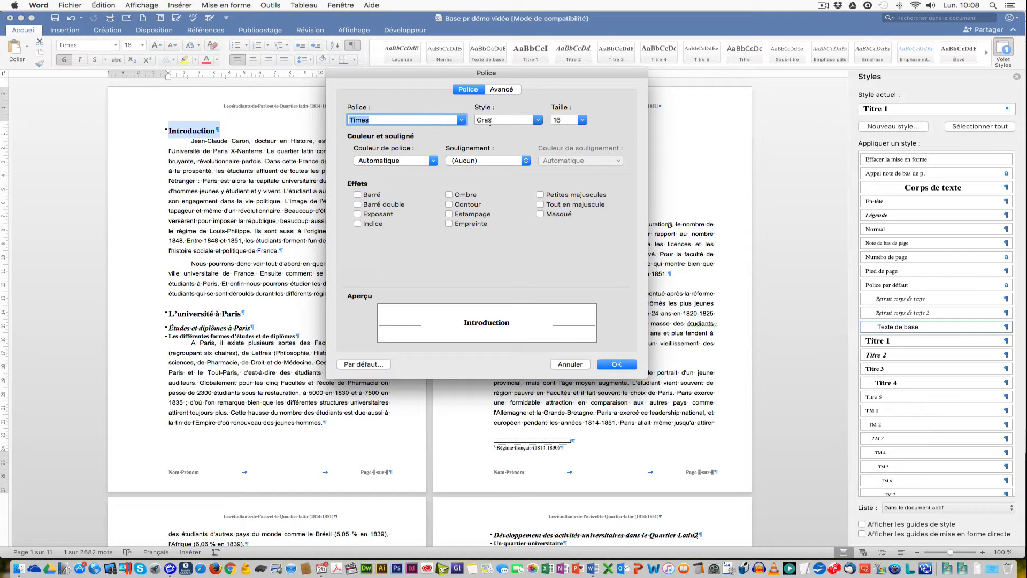
left_click(576, 121)
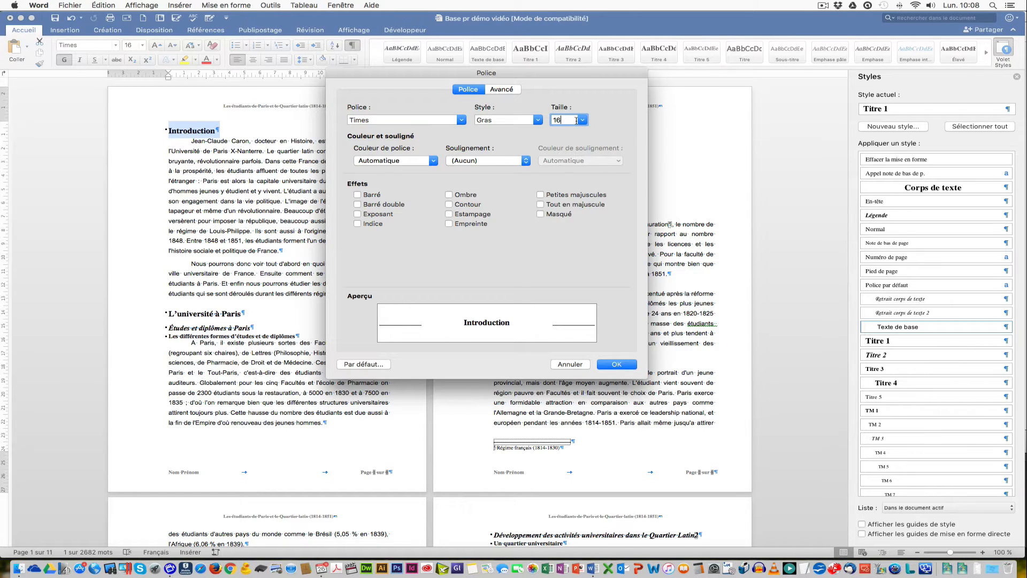
key("BackSpace")
type("28")
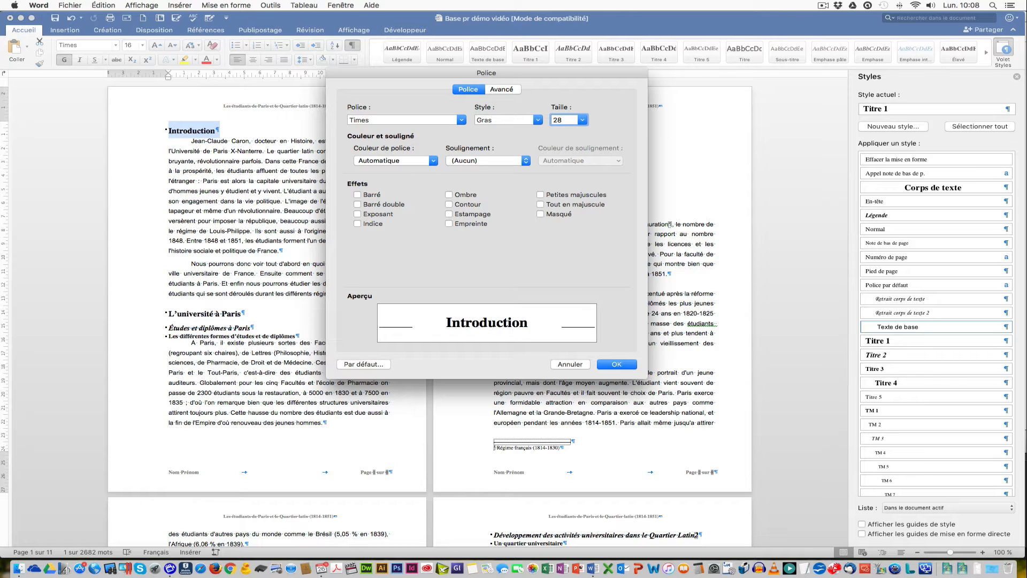
left_click(617, 365)
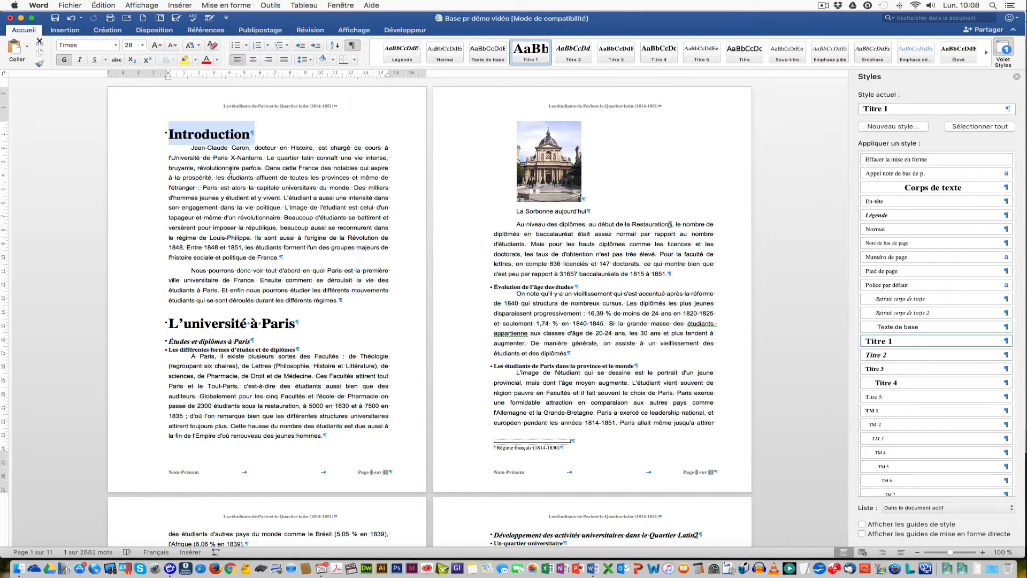
Center the "Introduction" heading in its paragraph settings
right_click(209, 134)
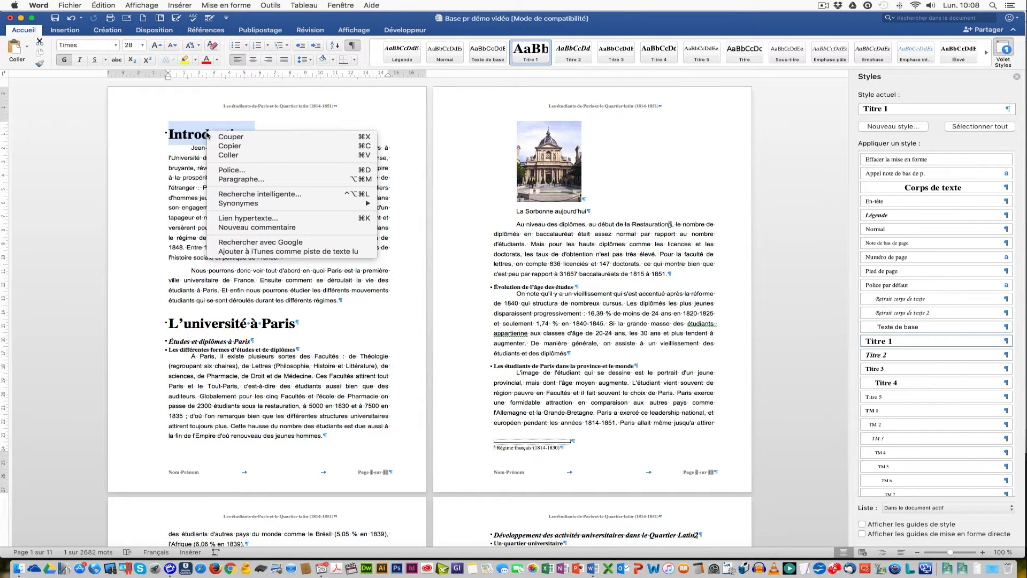
left_click(242, 180)
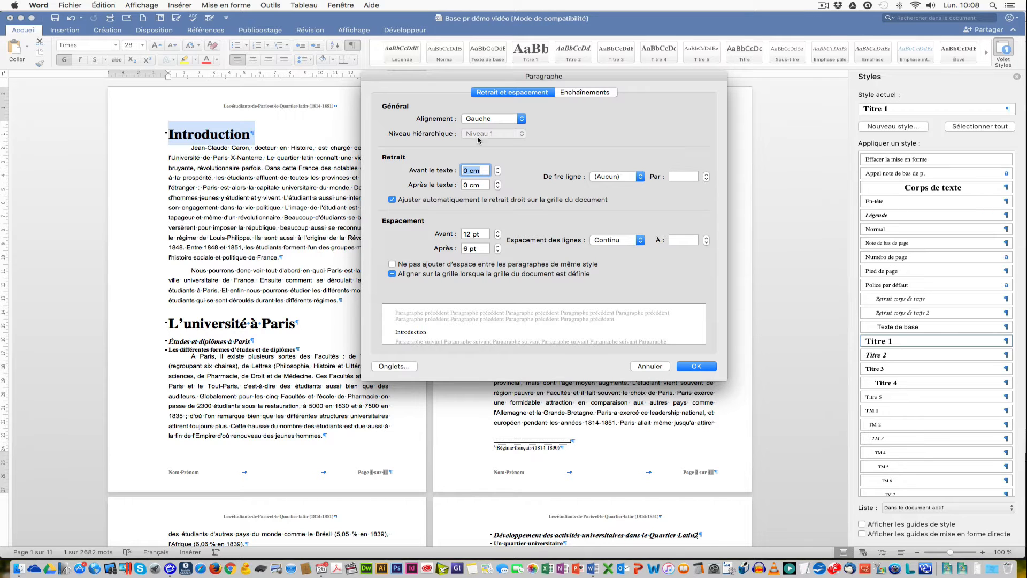
left_click(509, 120)
left_click(507, 127)
Set the "Introduction" heading's spacing to 250 before and 24 after, and apply it with a page break before the paragraph
left_click(482, 234)
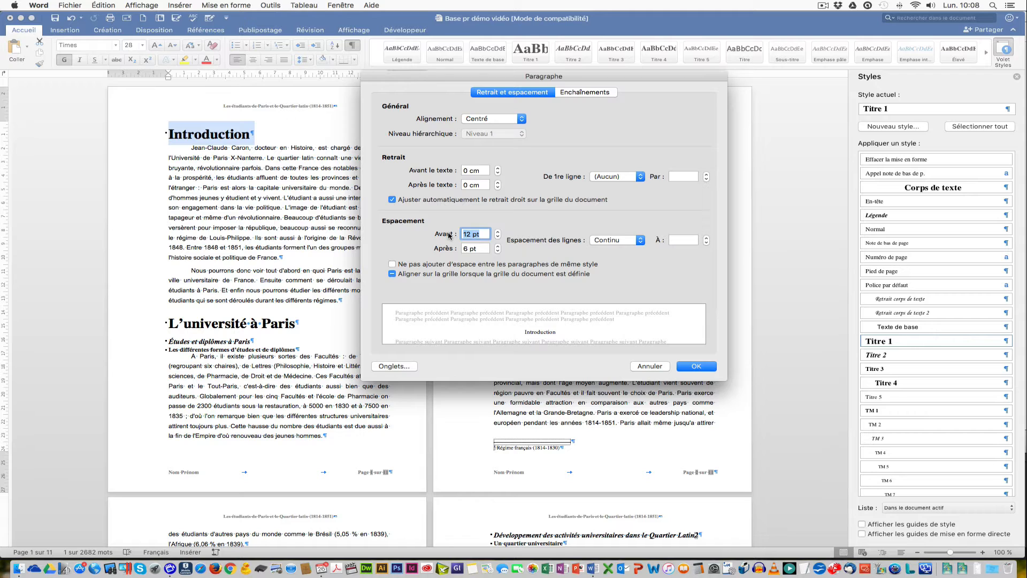
type("250")
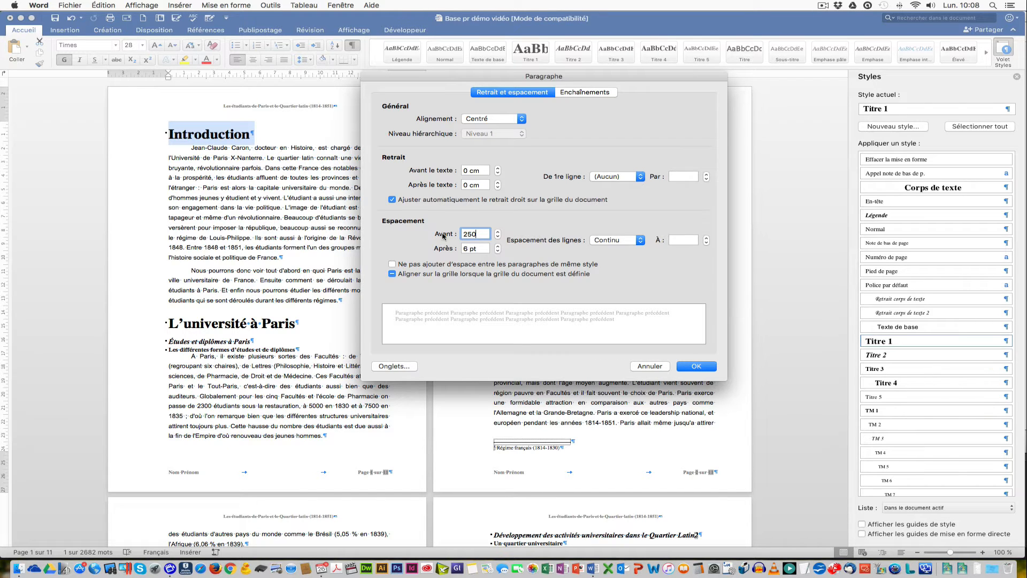
left_click(463, 249)
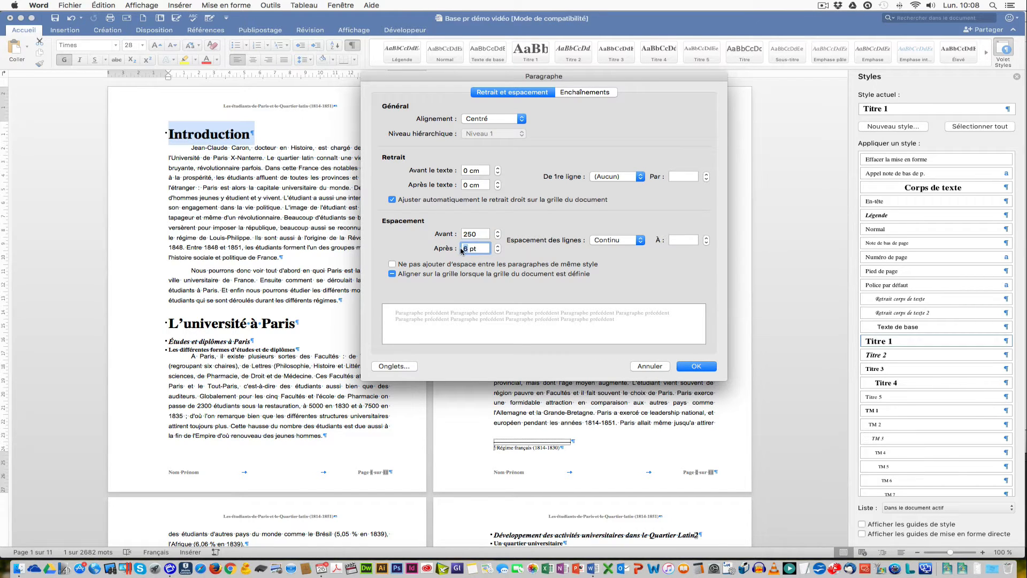
type("24")
left_click(583, 97)
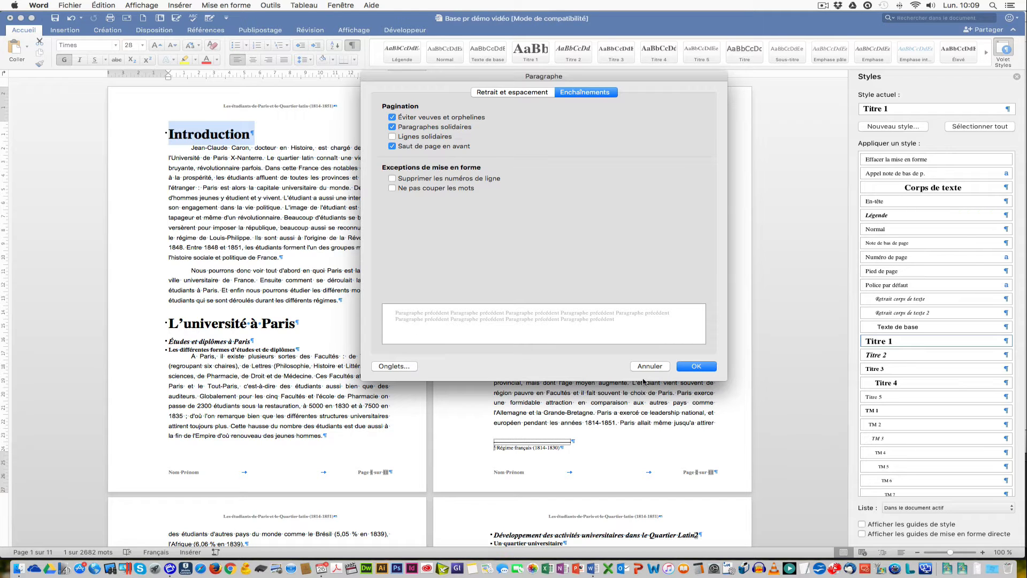
left_click(694, 369)
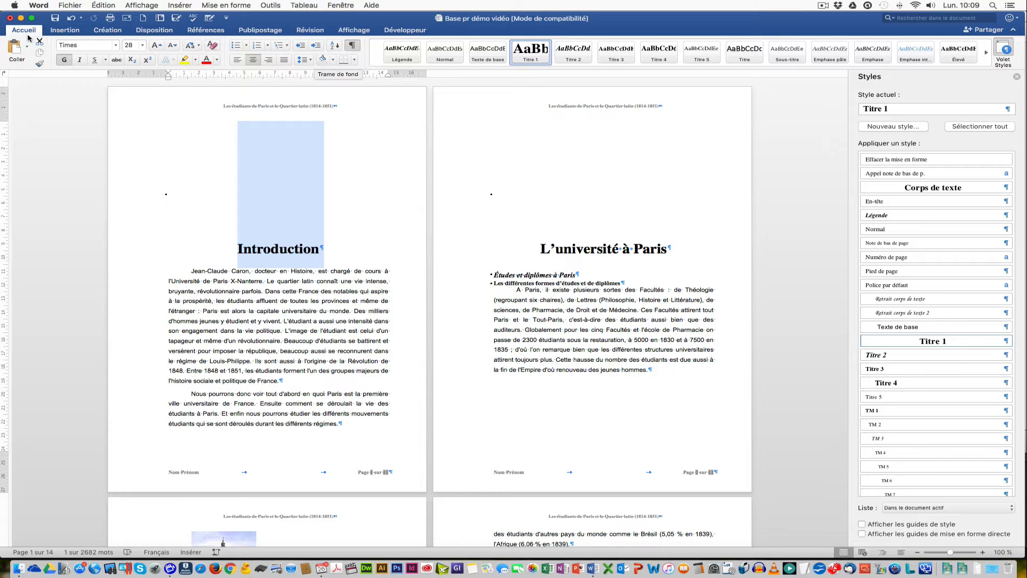
Apply grey paragraph shading to the "Introduction" heading and update the Titre 1 style to match the selection
left_click(333, 60)
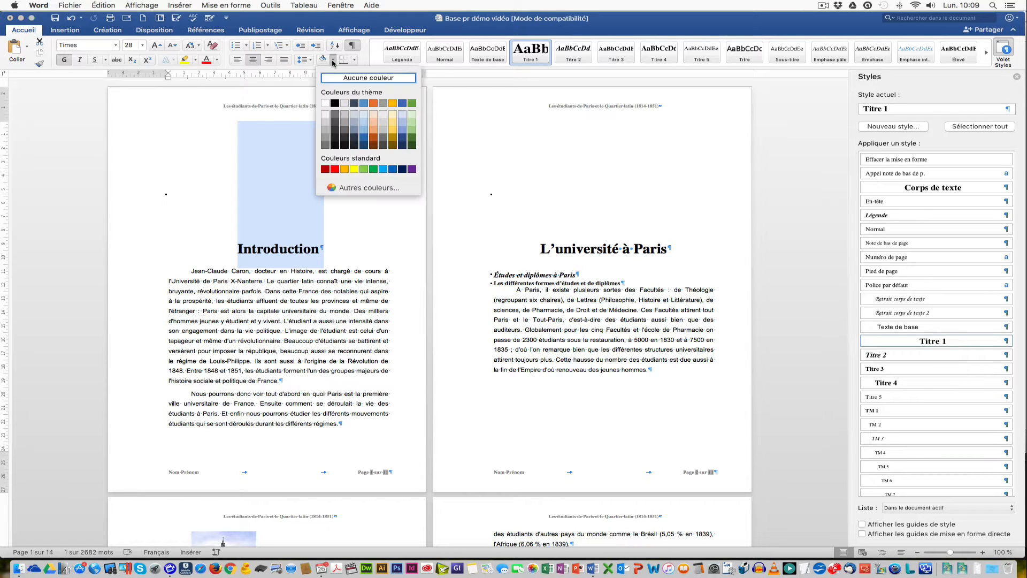
left_click(326, 130)
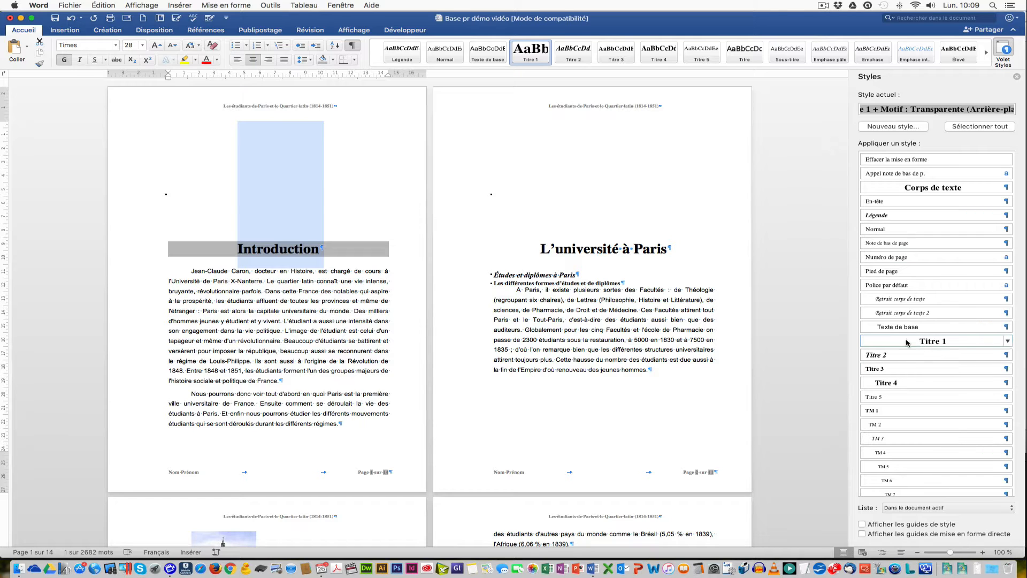
left_click(1008, 342)
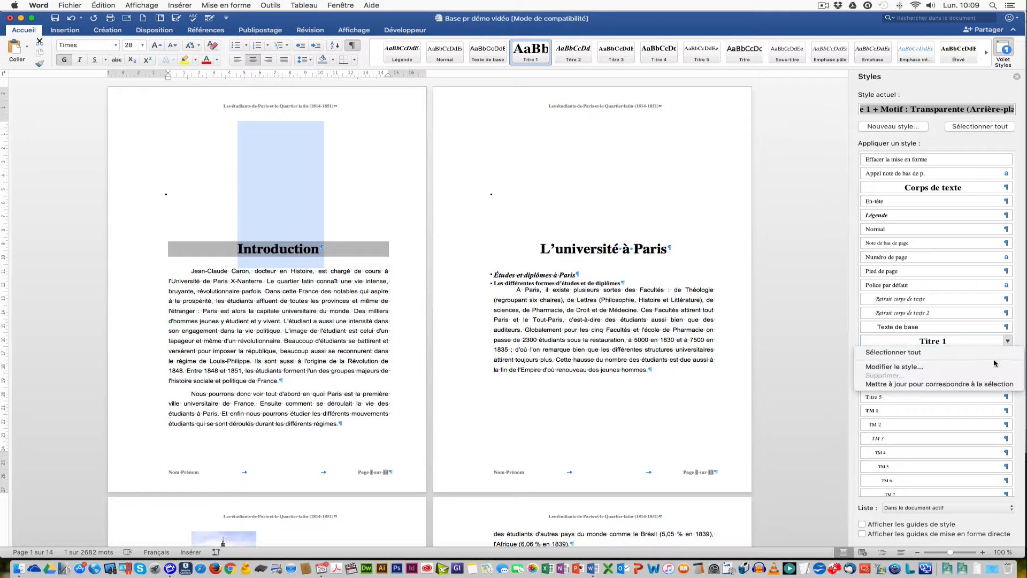
left_click(991, 384)
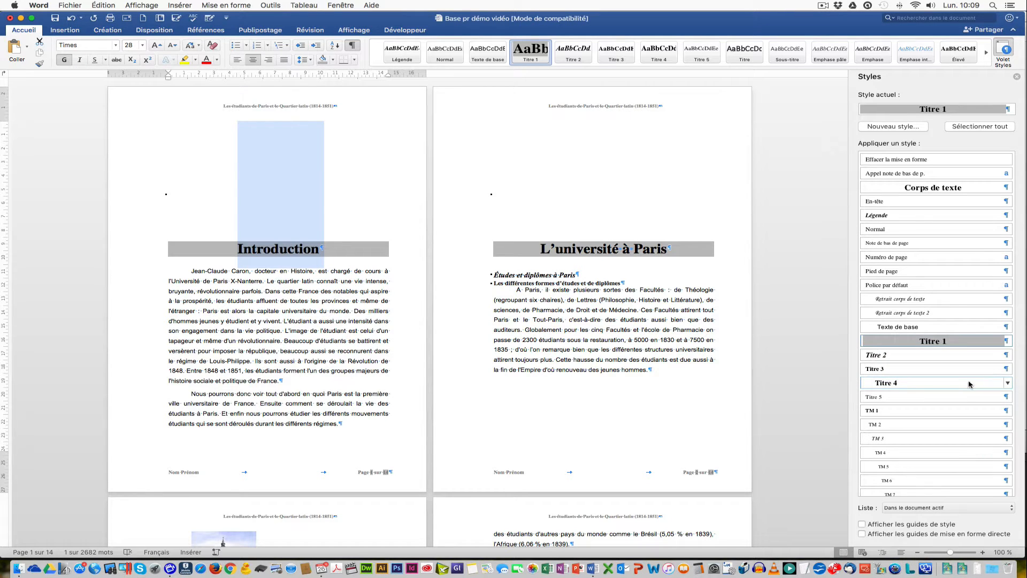
scroll(669, 375, "down", 5)
scroll(668, 376, "down", 10)
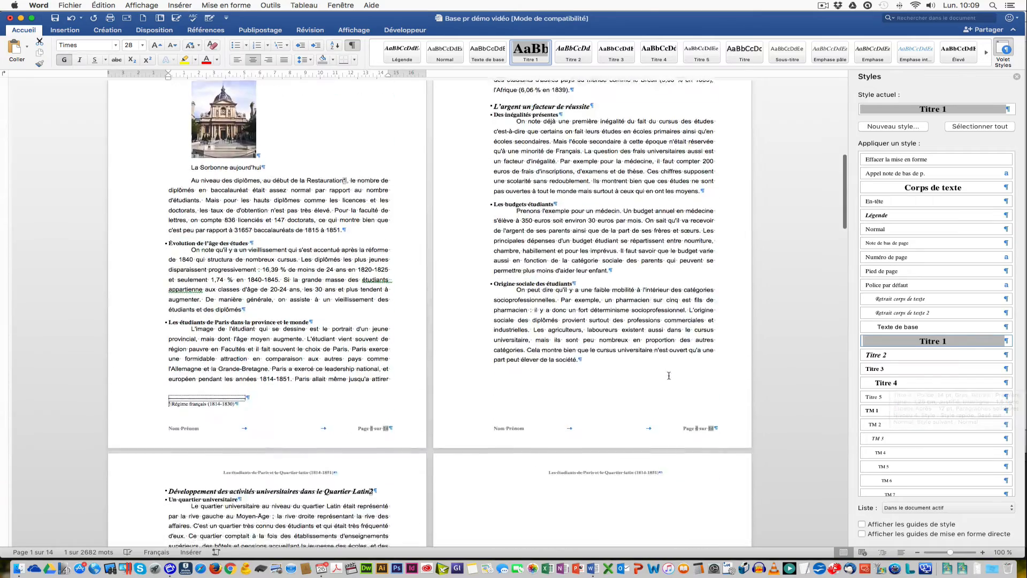
scroll(670, 377, "up", 15)
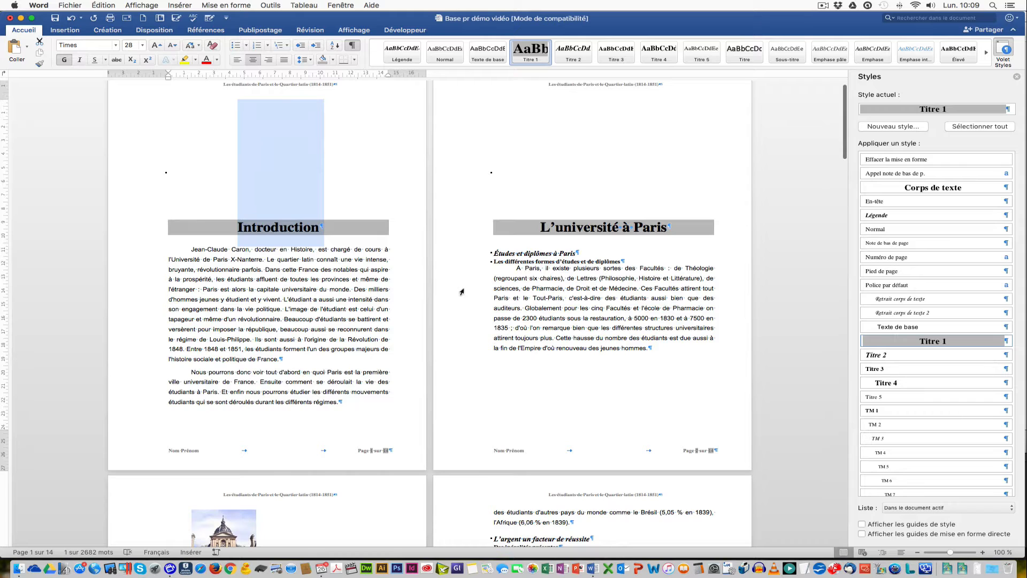
Add a bottom border to the "Introduction" heading and update the Titre 1 style to match it
left_click(354, 61)
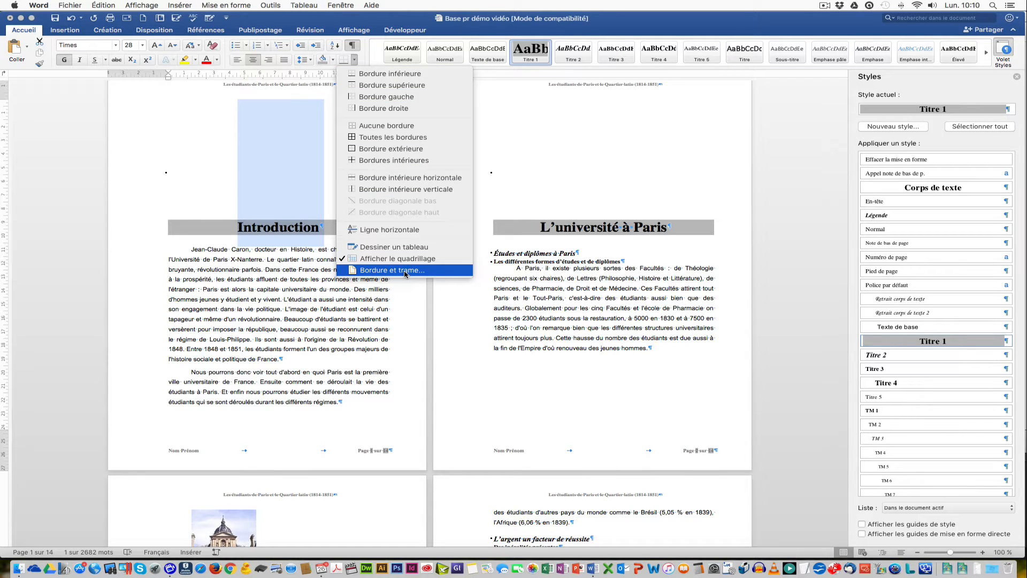
left_click(389, 80)
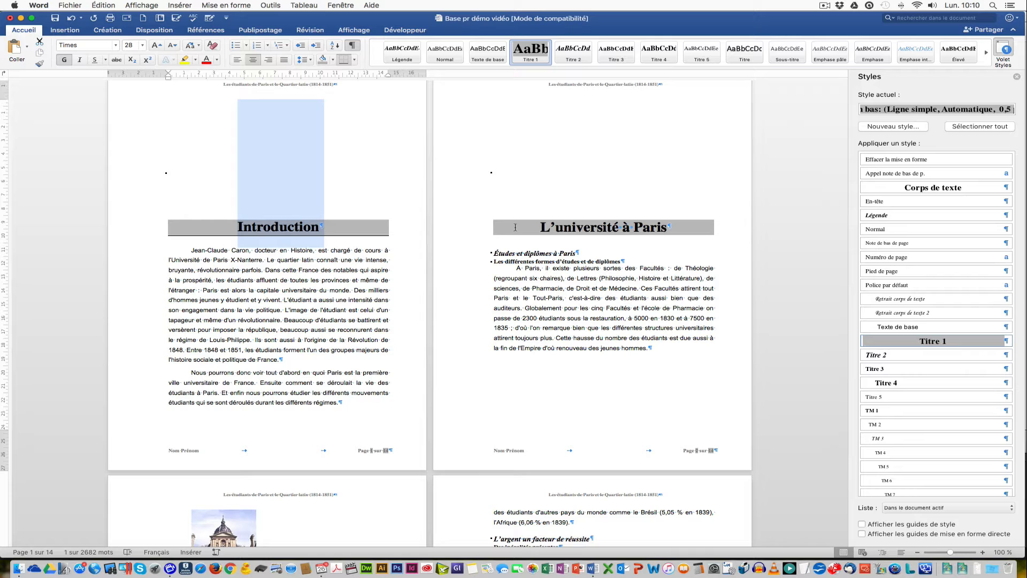
left_click(1008, 341)
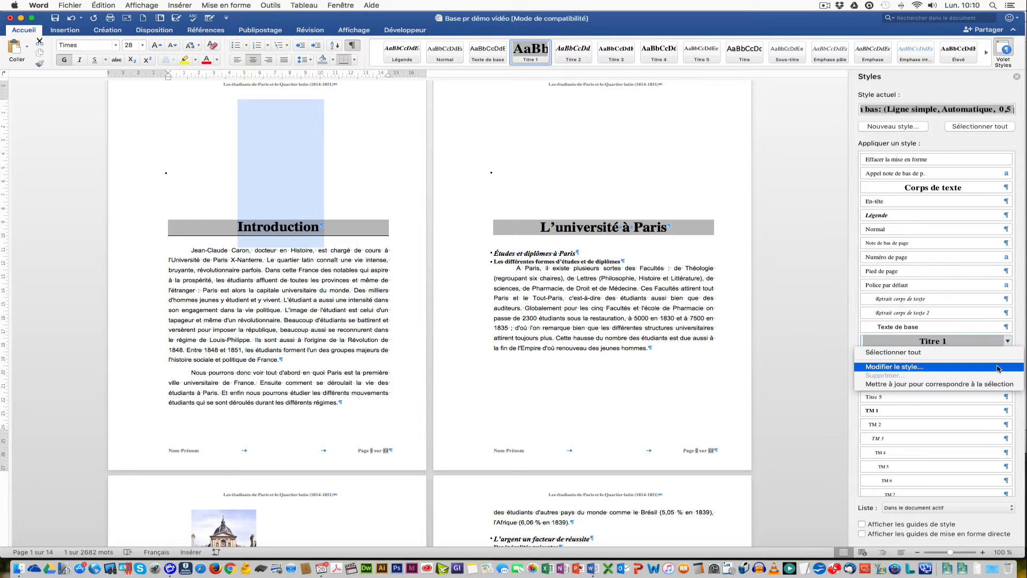
left_click(998, 383)
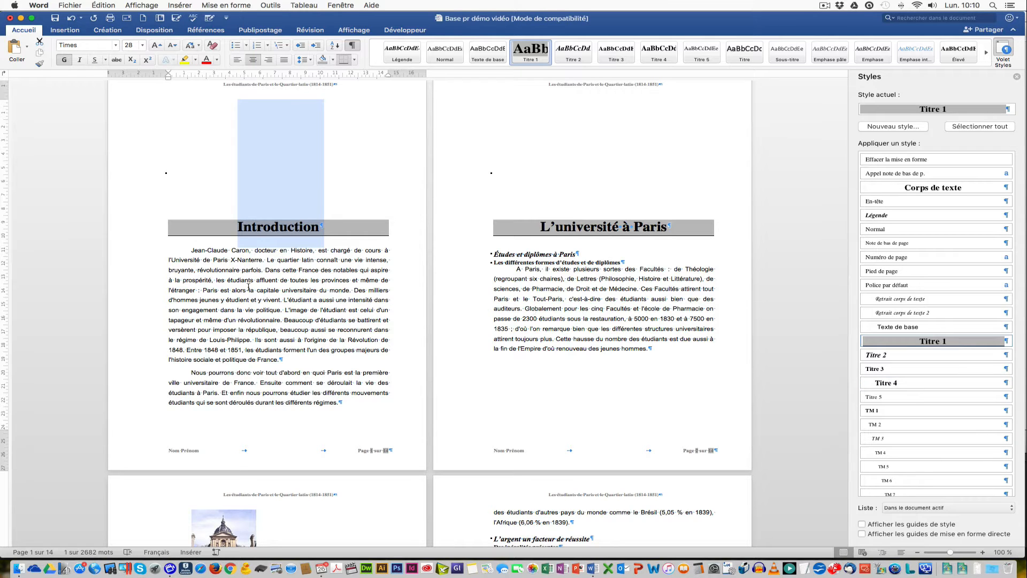
Change the font of the Titre 2 heading "Études et diplômes à Paris" to Arial, size 18
left_click(451, 256)
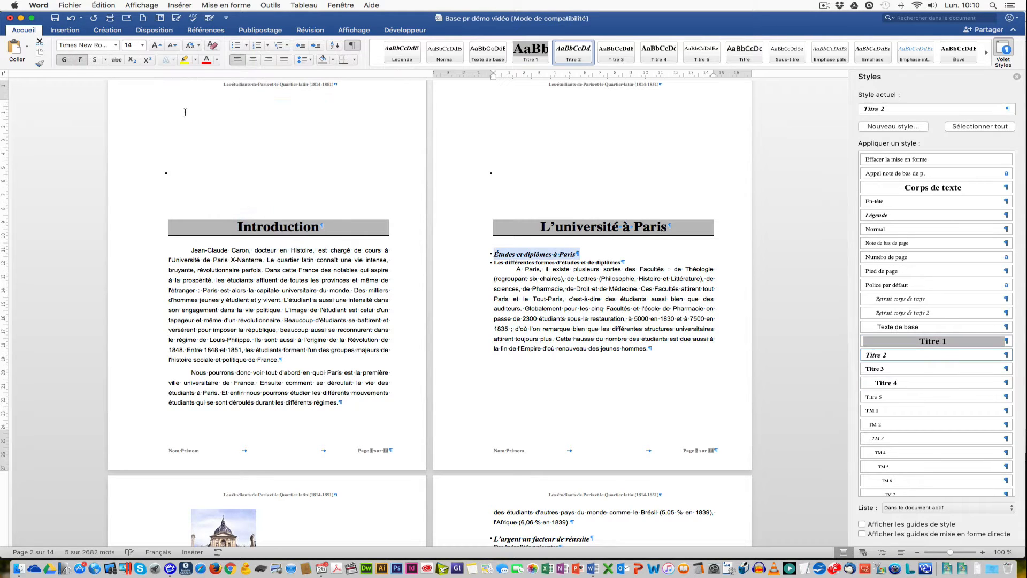
right_click(534, 255)
left_click(560, 294)
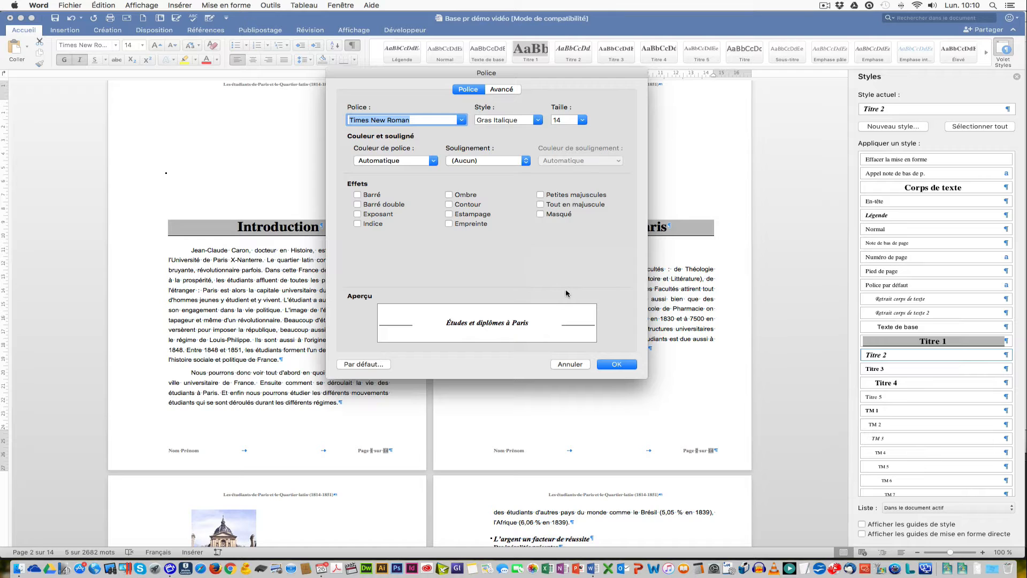
type("arial")
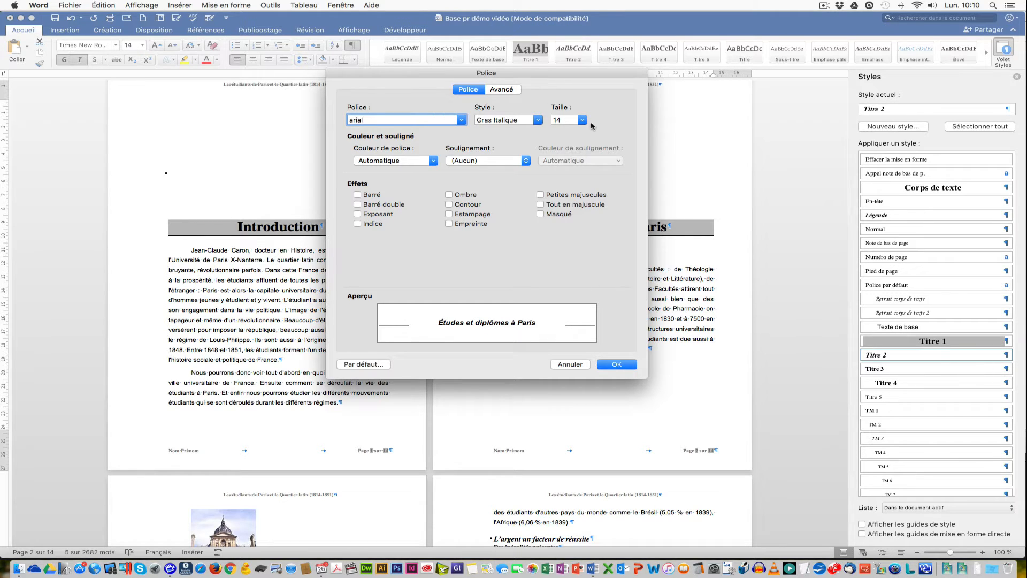
left_click(582, 120)
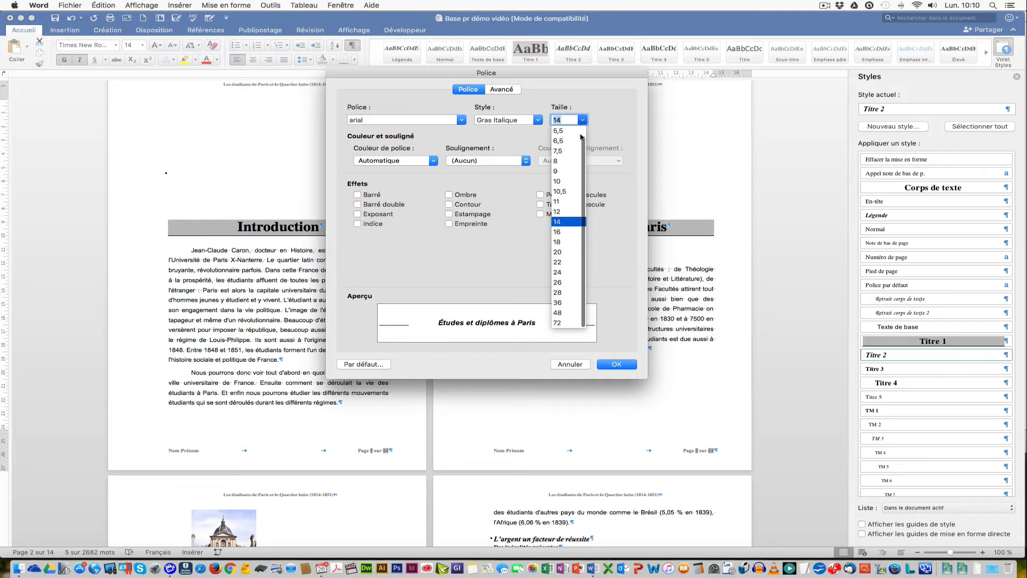
left_click(560, 242)
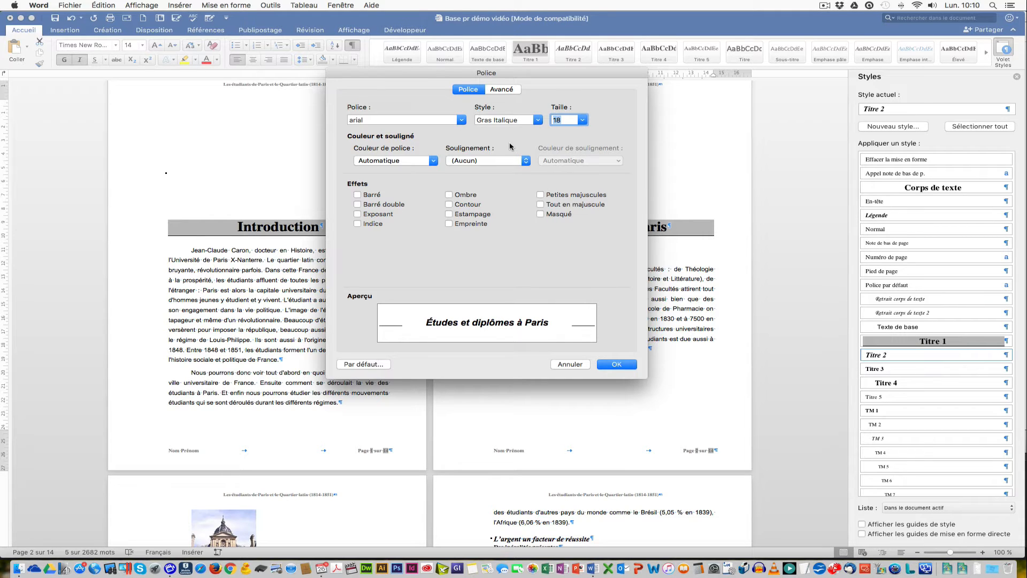
left_click(613, 364)
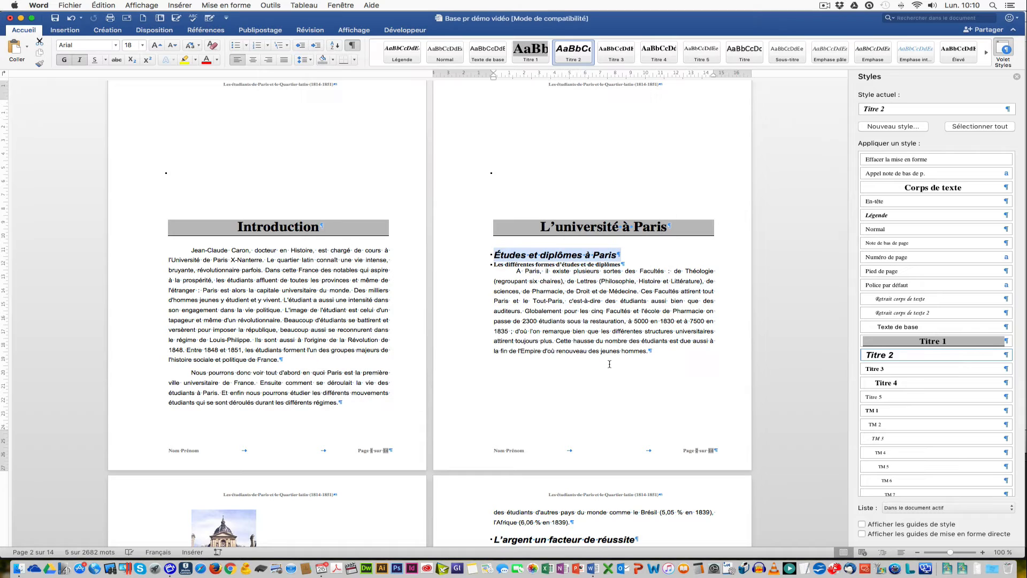
Set the spacing after the "Études et diplômes à Paris" heading to 12 and apply the paragraph settings
right_click(512, 258)
left_click(546, 301)
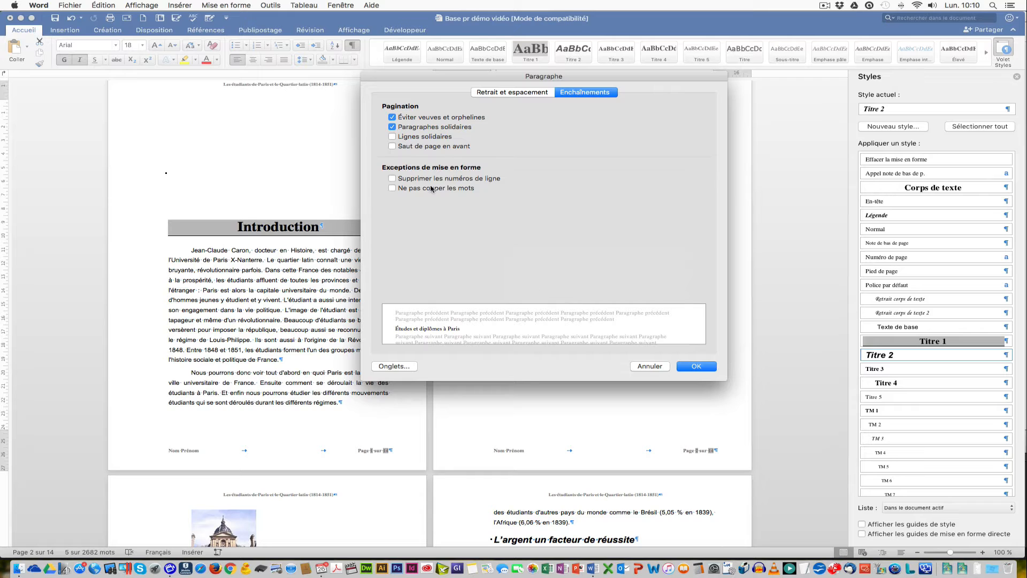
left_click(498, 94)
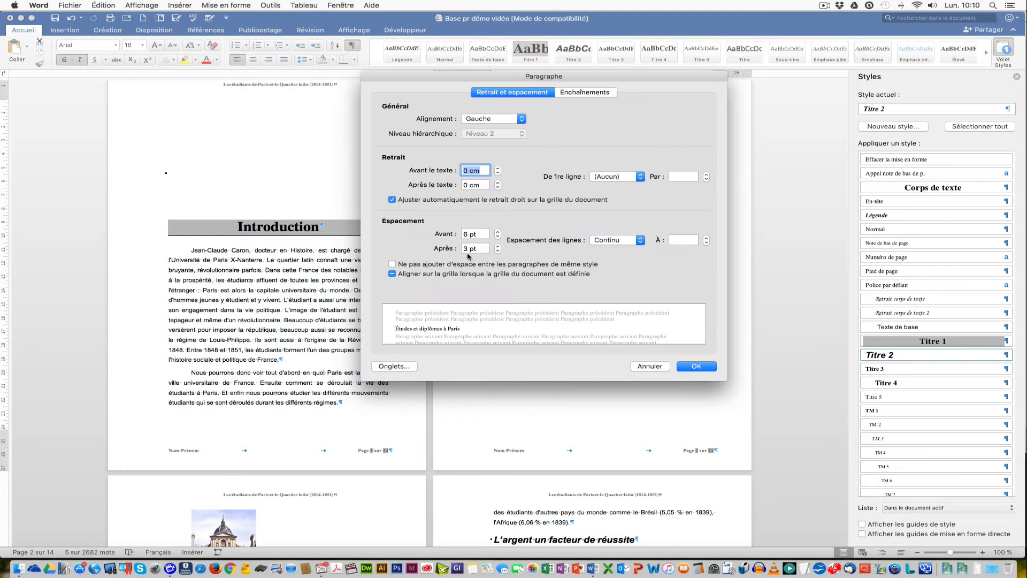
left_click_drag(475, 248, 448, 250)
type("12")
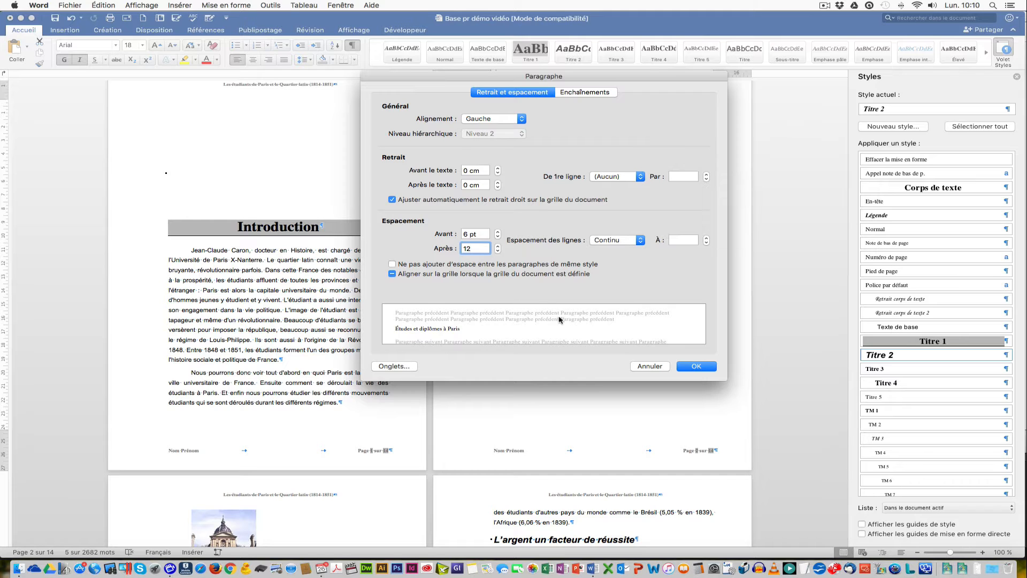
left_click(684, 367)
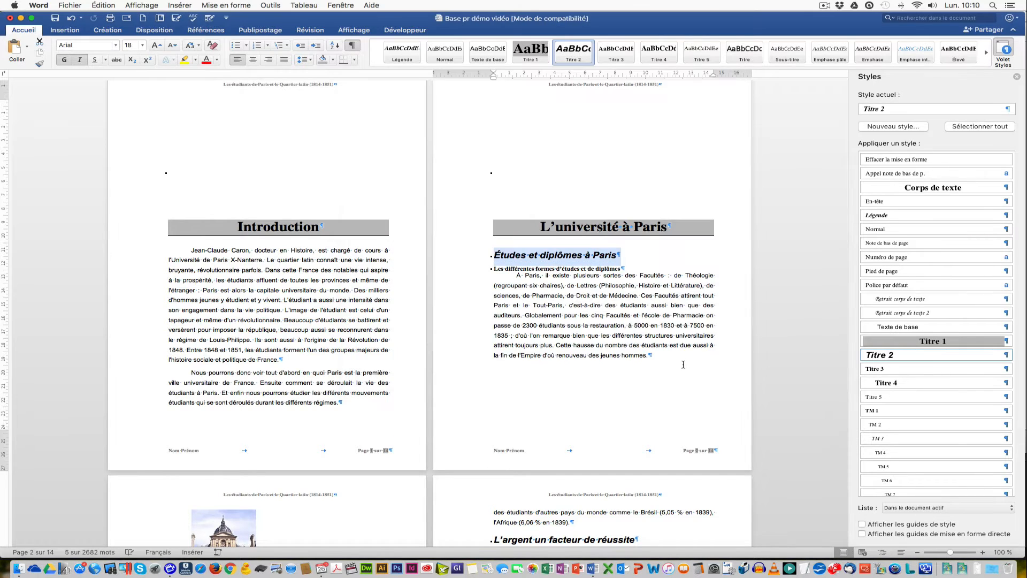
Set the font size of the Titre 3 heading "Des inégalités présentes" to 18
scroll(511, 267, "down", 5)
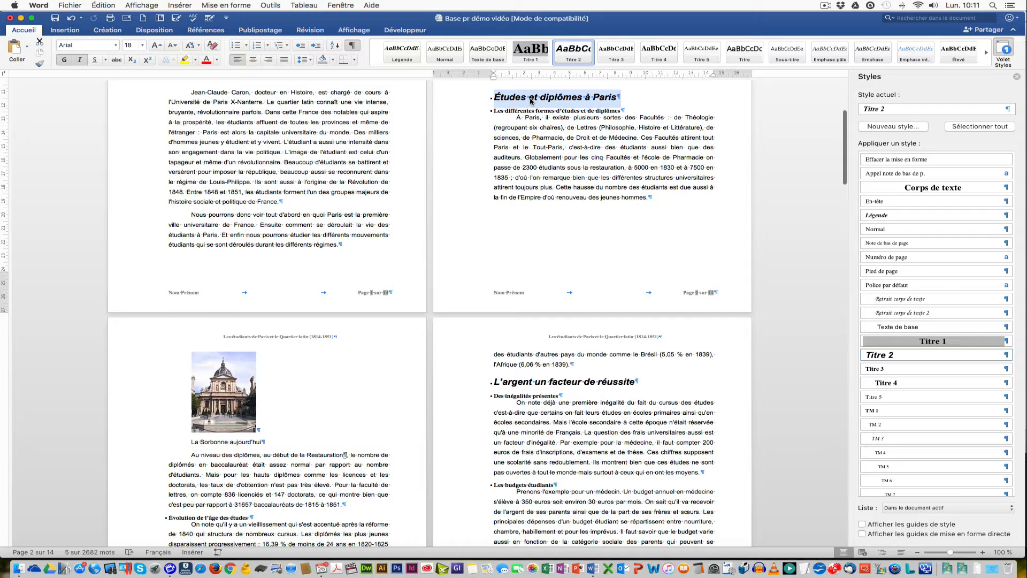
left_click(465, 395)
left_click(460, 400)
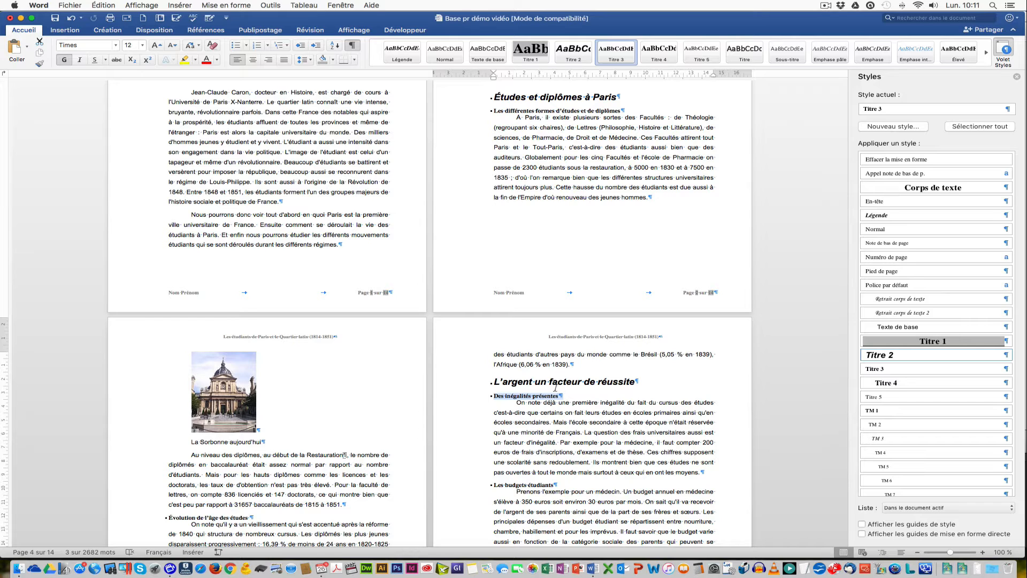
right_click(541, 399)
left_click(567, 436)
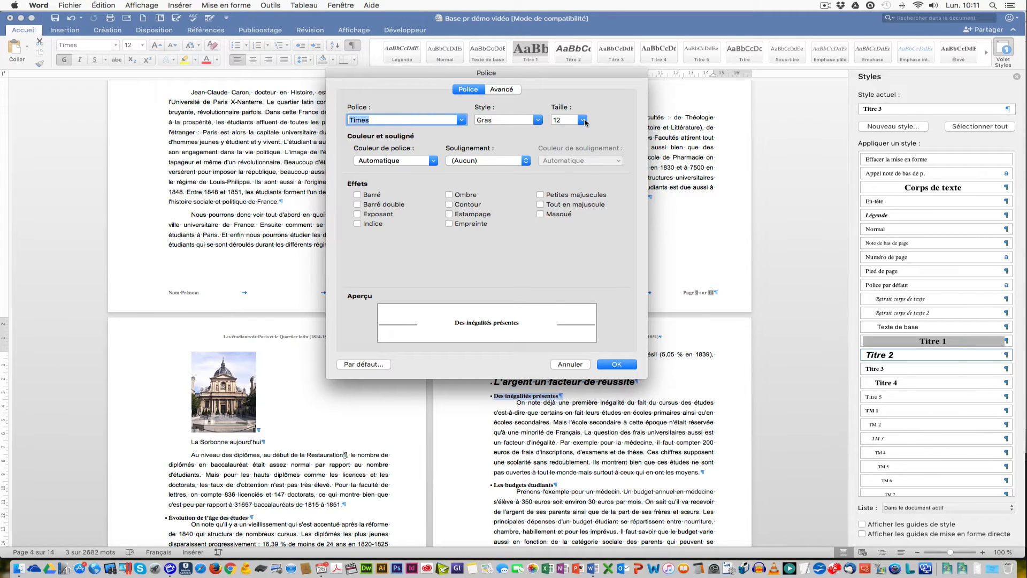
left_click(583, 120)
left_click(560, 242)
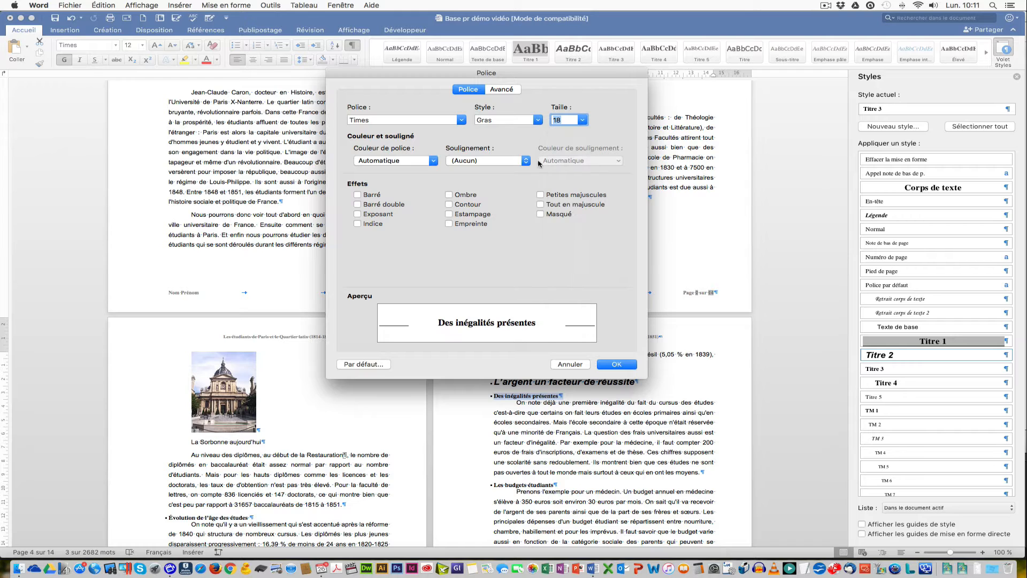
left_click_drag(522, 76, 410, 124)
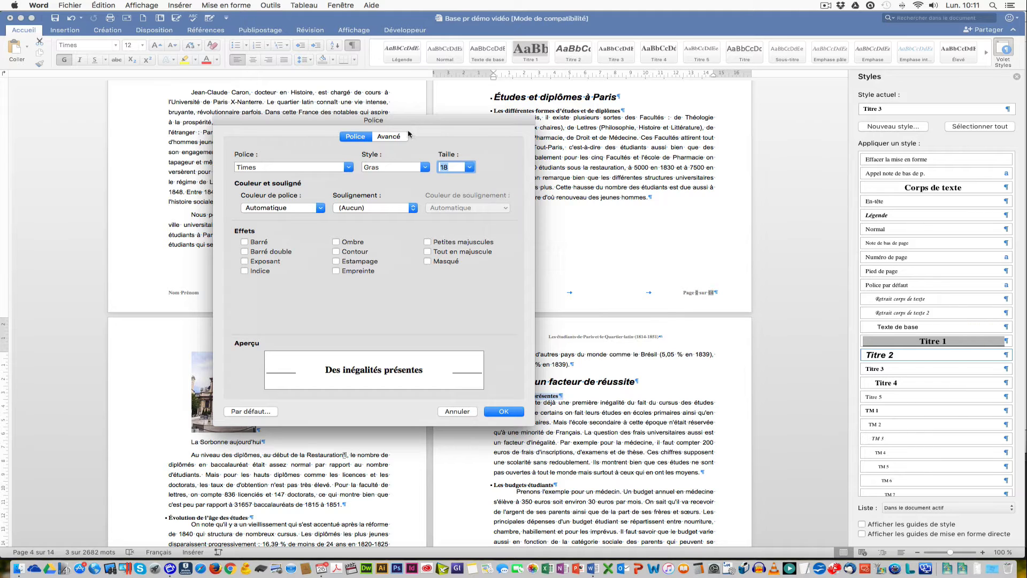
left_click(505, 413)
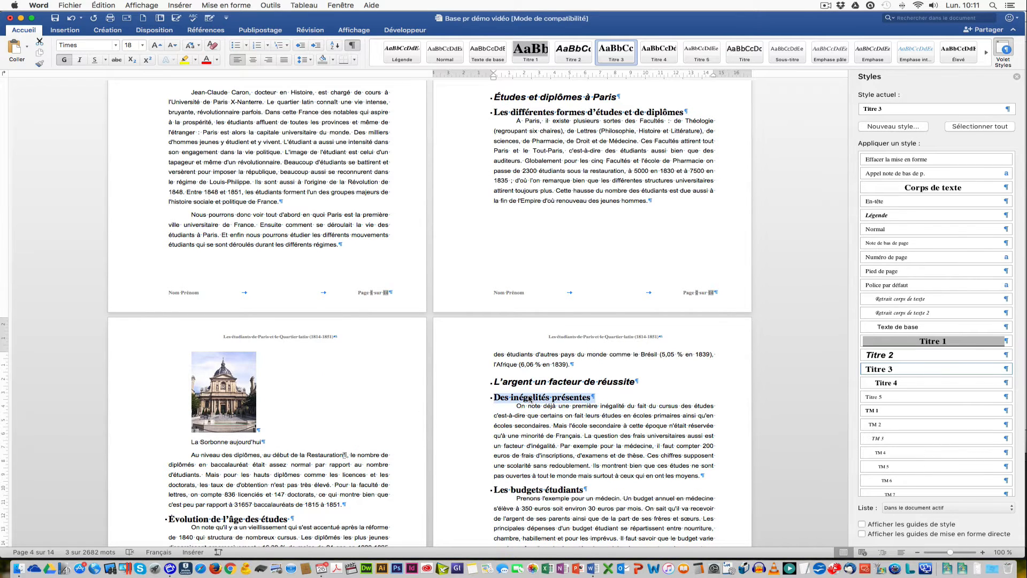
Set the spacing before and after the Titre 3 heading "Des inégalités présentes" to 6 pt each
right_click(530, 400)
left_click(544, 445)
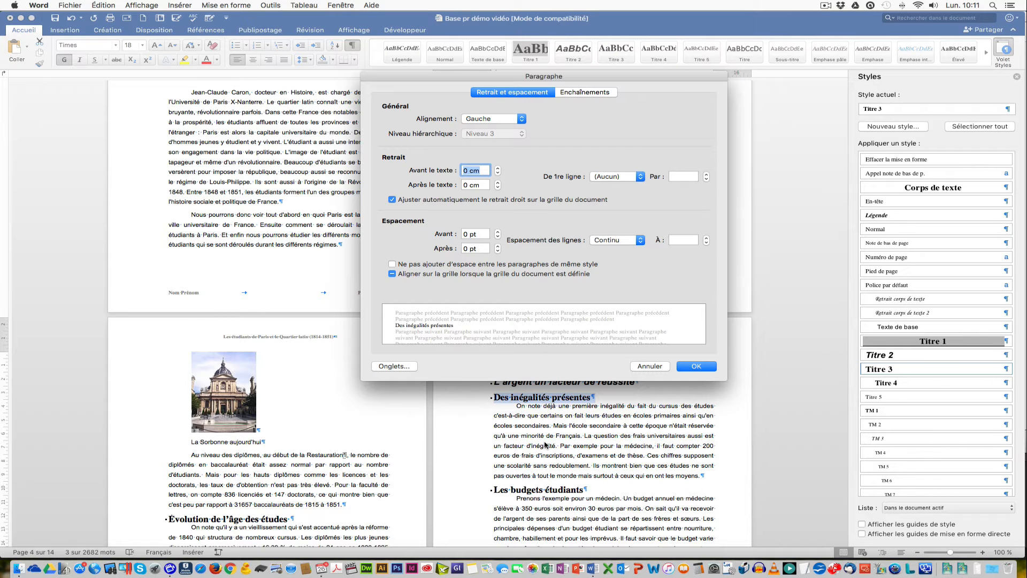
left_click(498, 246)
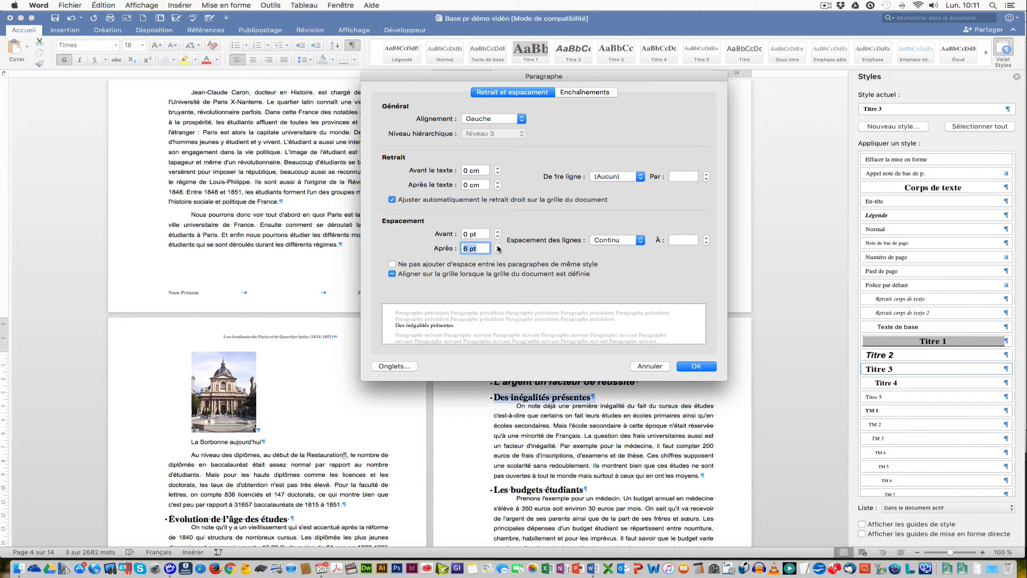
left_click(498, 231)
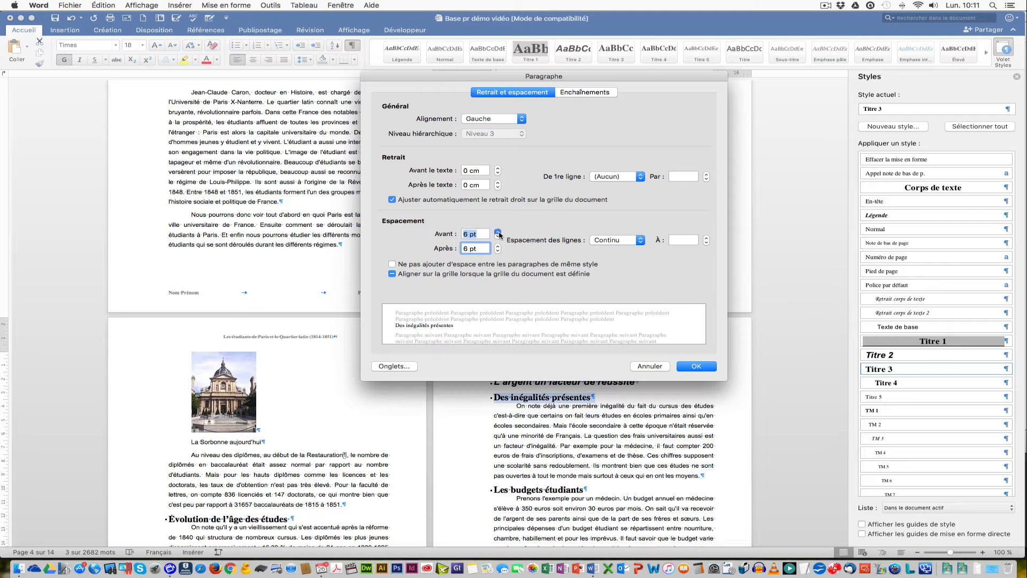
left_click(694, 366)
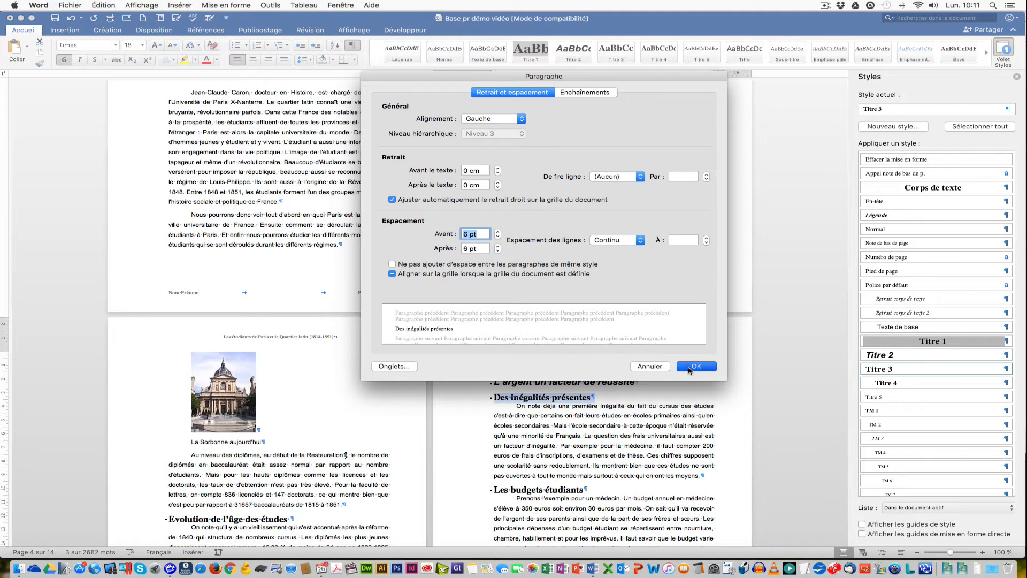
left_click(580, 421)
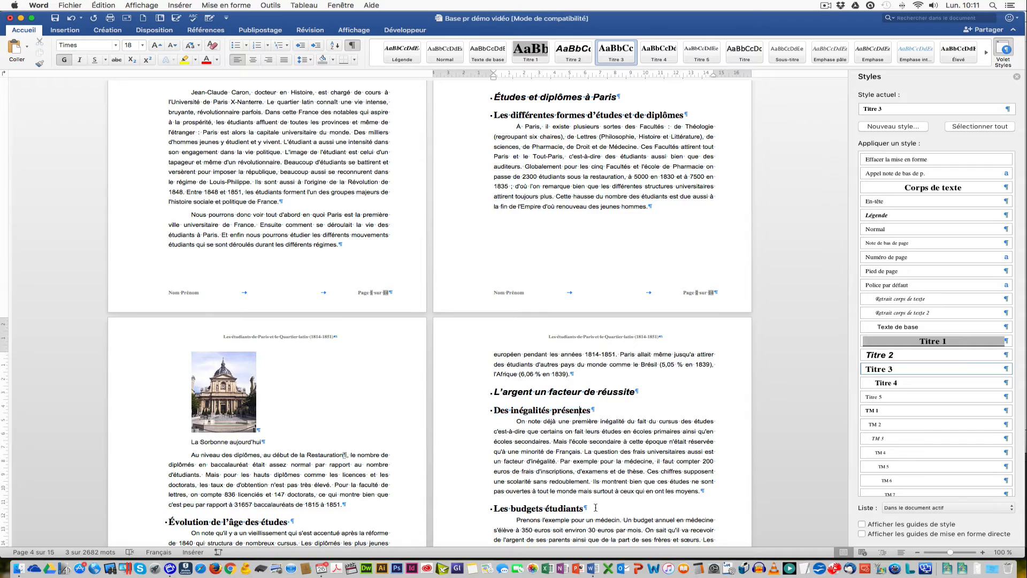
Indent the Titre 3 heading "Des inégalités présentes" by 1,5 cm before the text
scroll(594, 505, "down", 4)
scroll(595, 506, "down", 5)
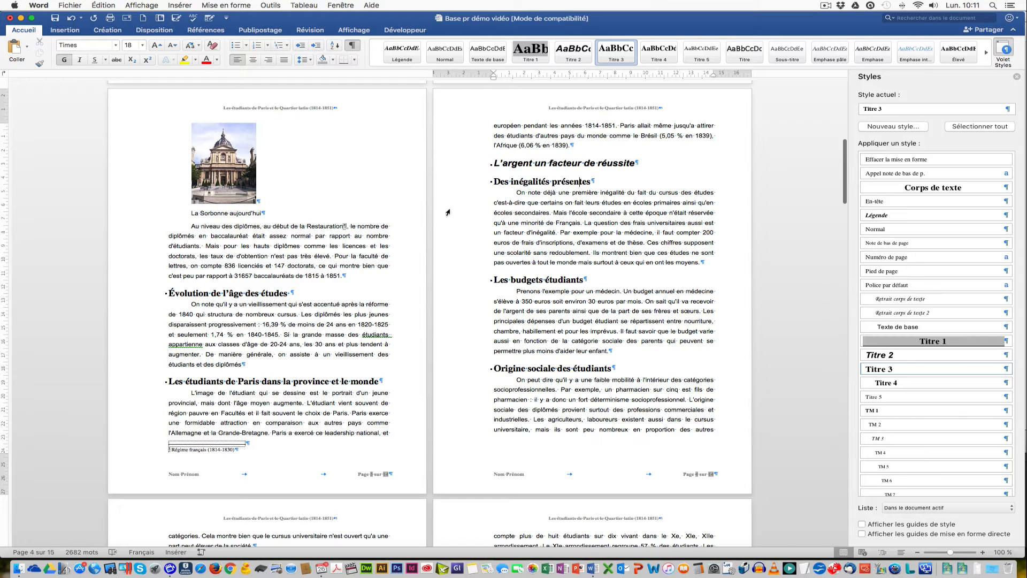
left_click(454, 183)
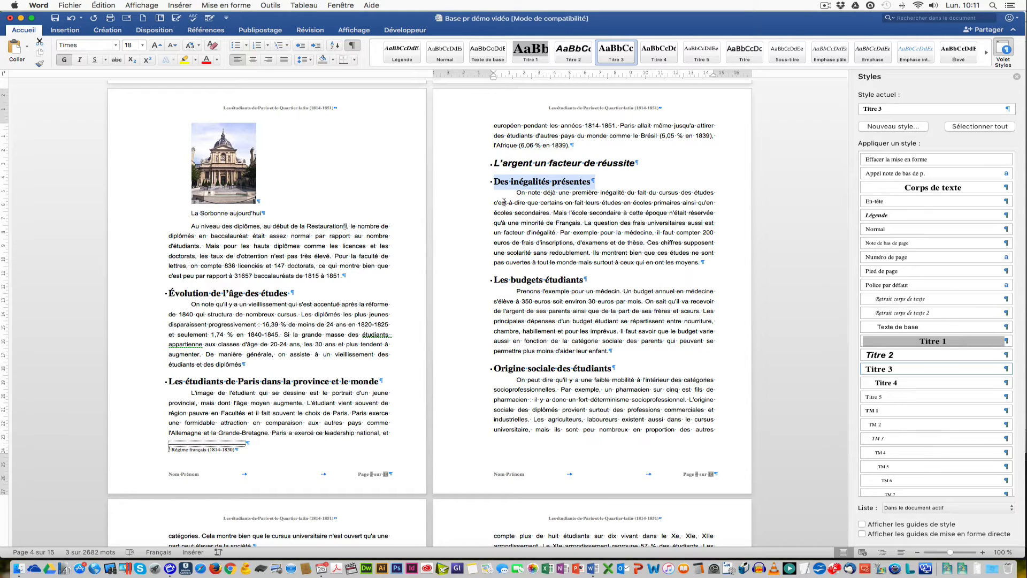
right_click(518, 185)
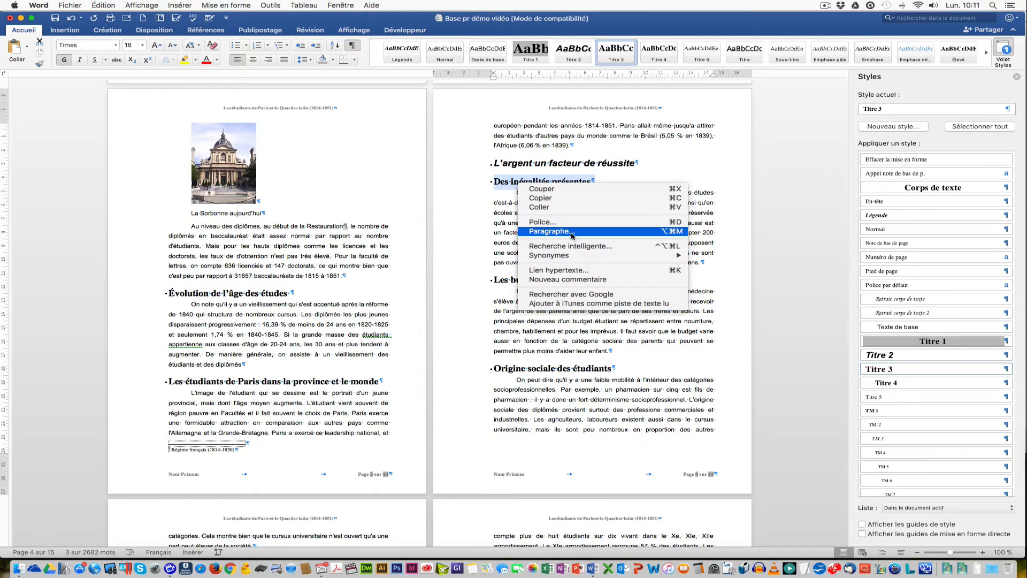
left_click(572, 236)
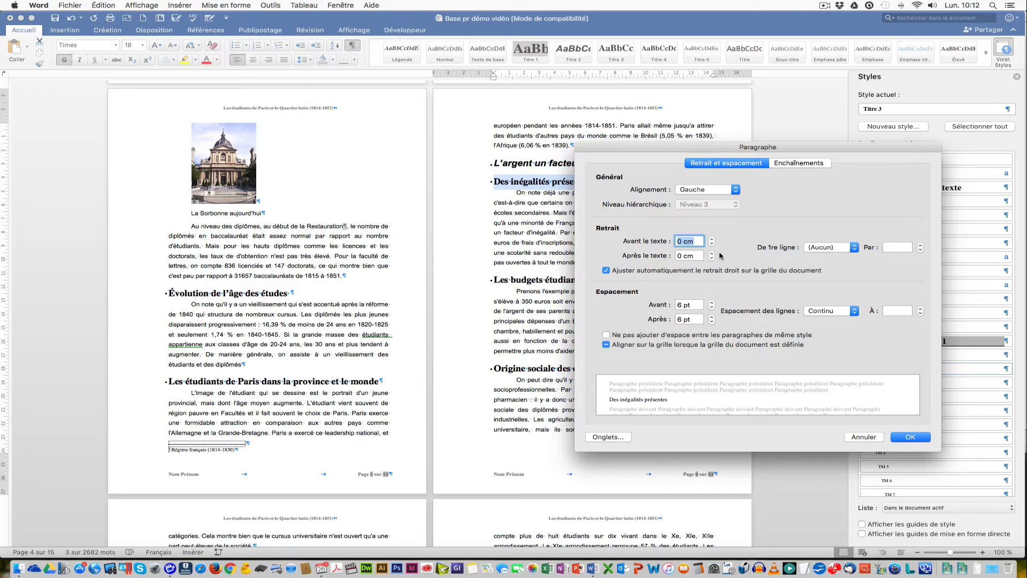
type("1,5")
left_click(909, 437)
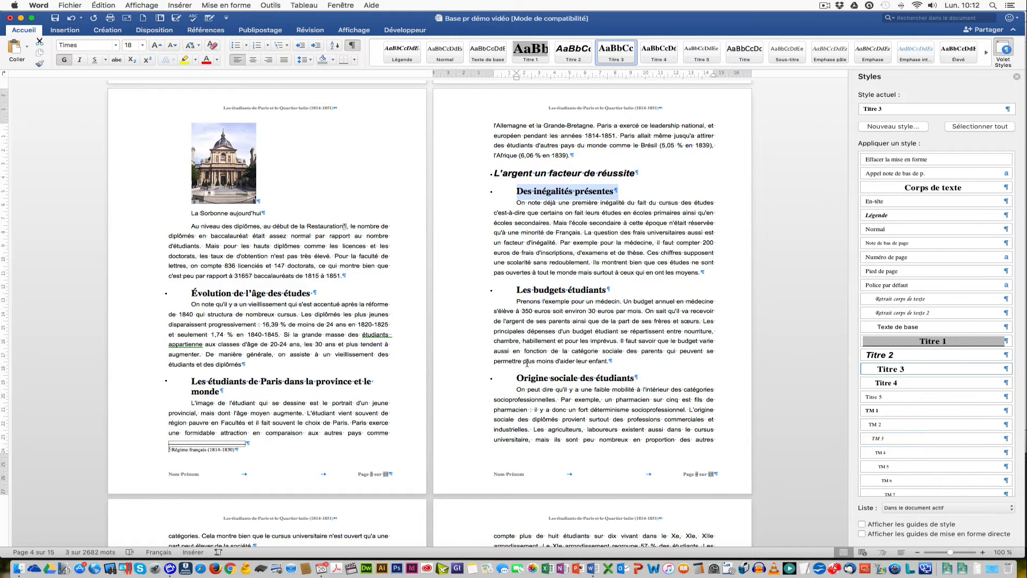
Insert a custom table of contents in the "Officiel" format just before the "Introduction" heading
scroll(526, 363, "down", 2)
scroll(526, 363, "up", 10)
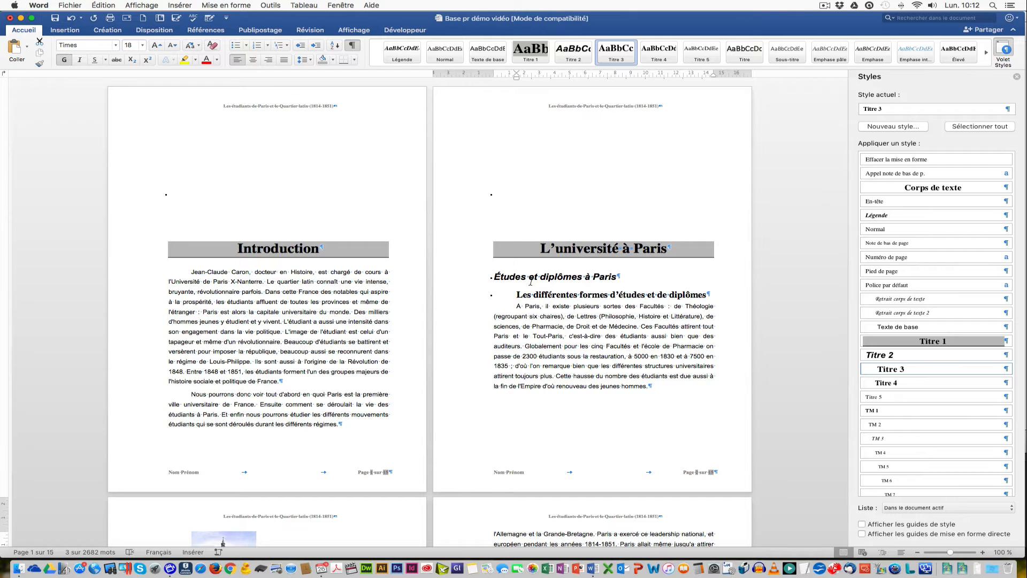
left_click(238, 249)
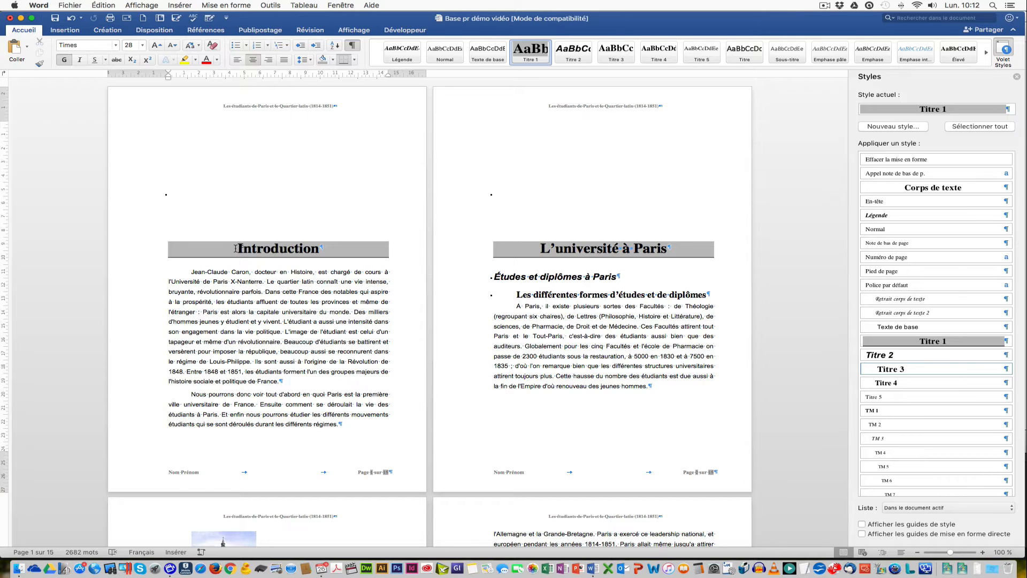
left_click(204, 30)
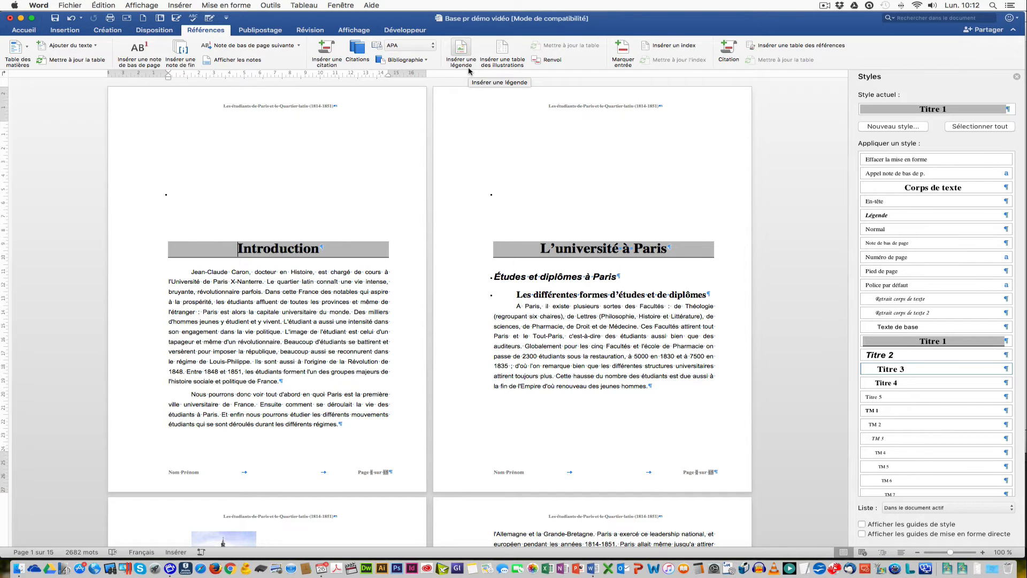
left_click(27, 52)
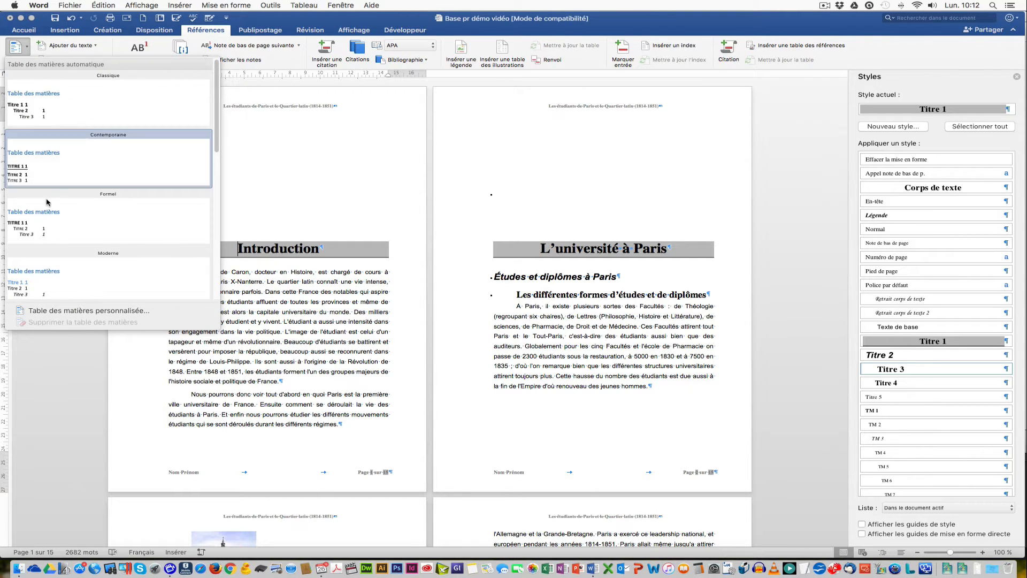
left_click(107, 314)
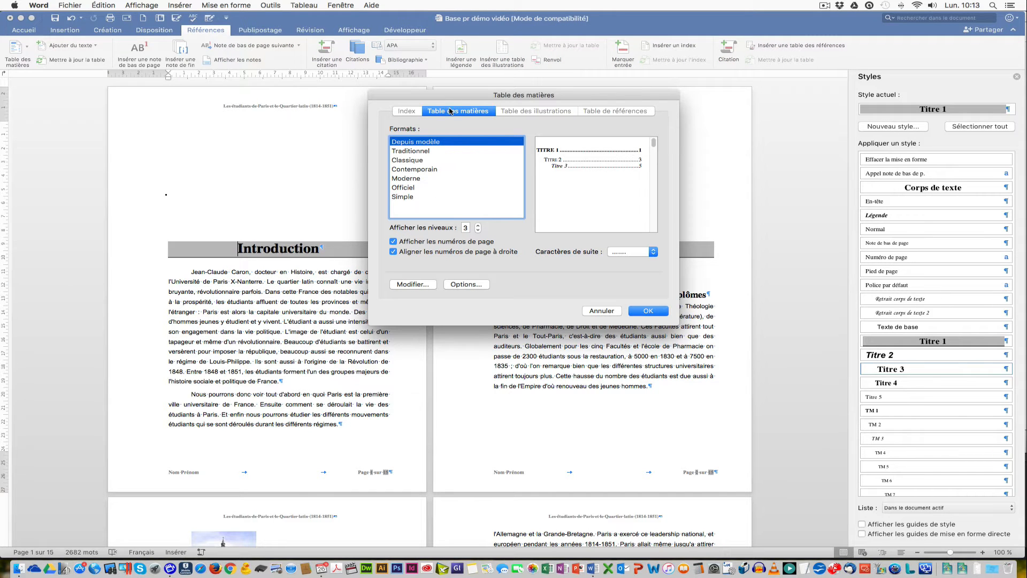
left_click(408, 188)
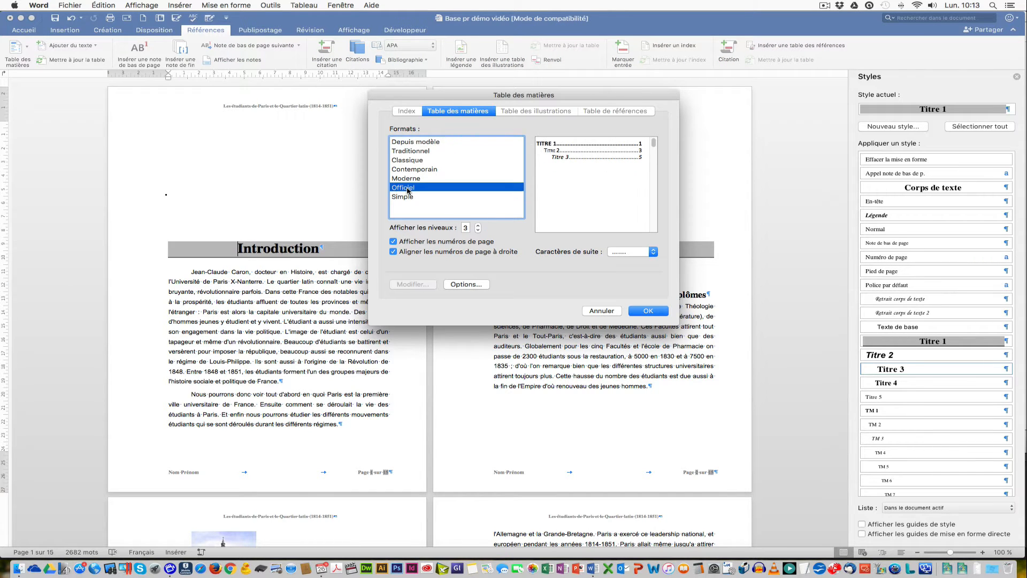
left_click(478, 231)
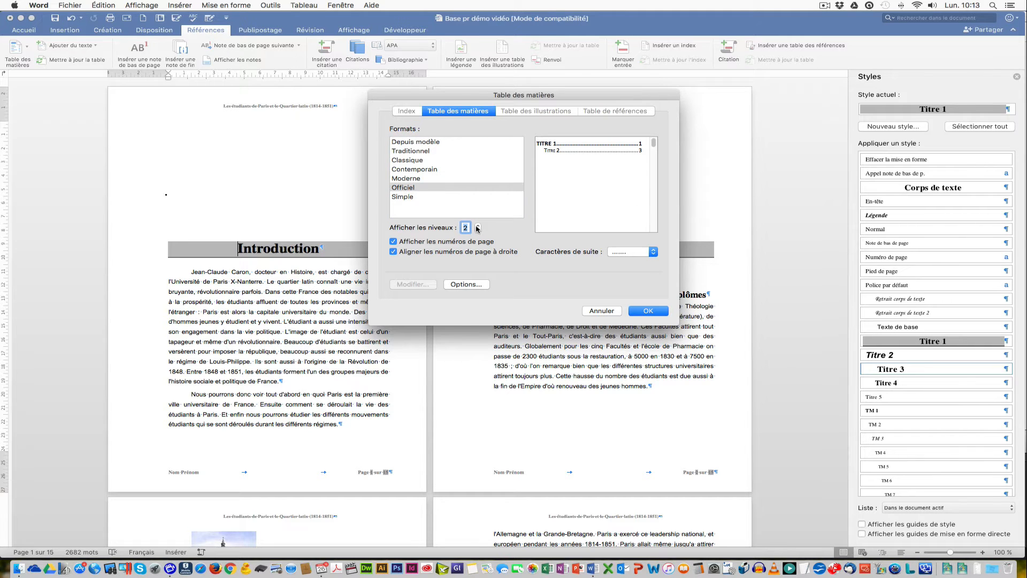
left_click(477, 226)
left_click(478, 225)
left_click(661, 315)
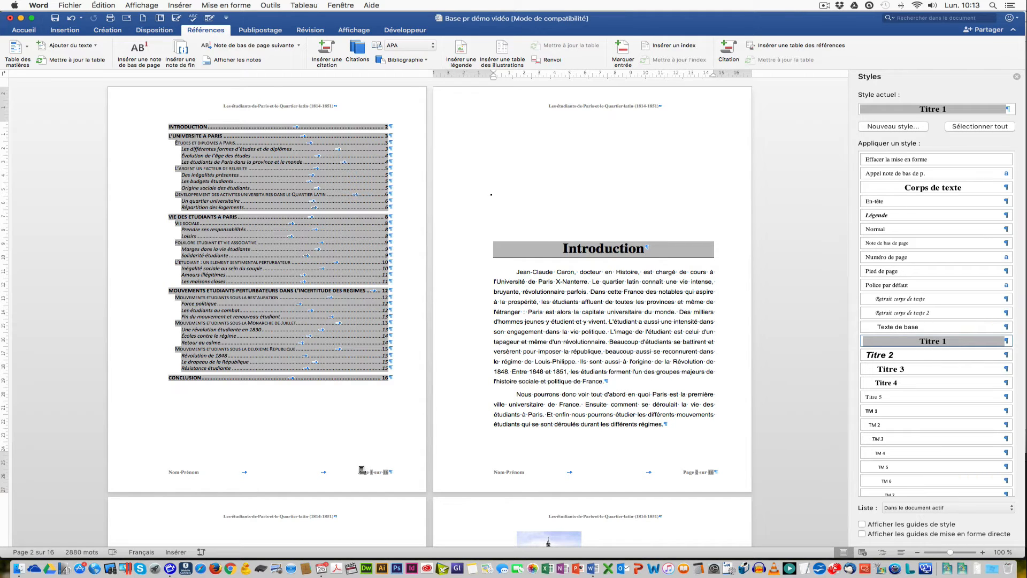
Add the title "Table des matières" on its own line above the table of contents and apply the Titre 1 style to it
left_click(165, 128)
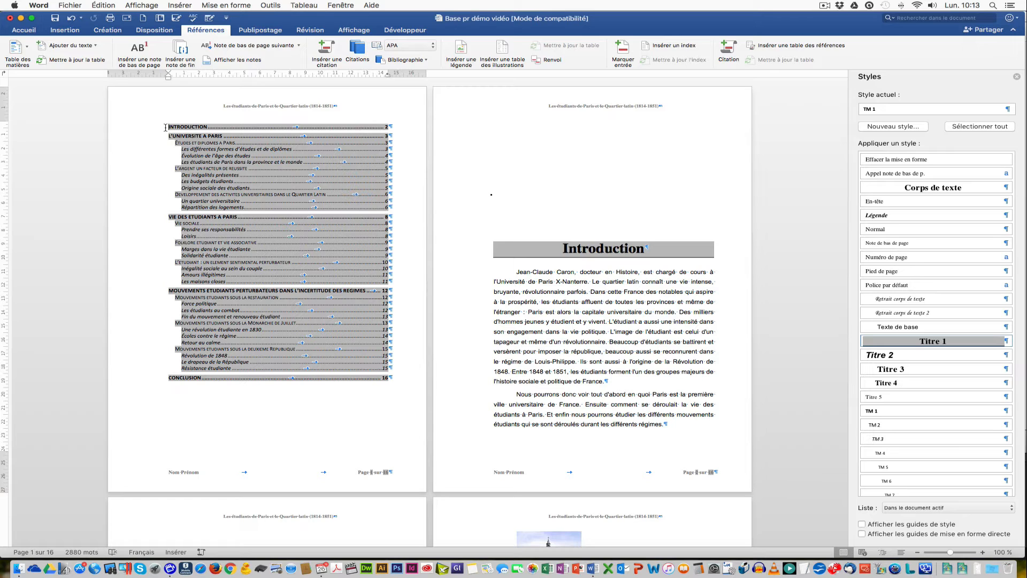
type("TABLE DES MATIERES")
key("Return")
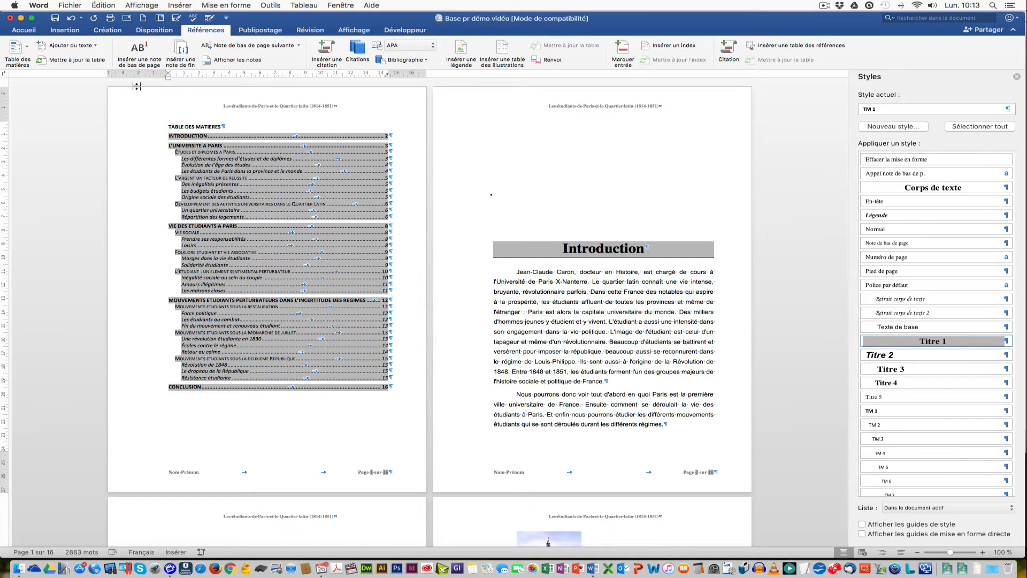
left_click(145, 127)
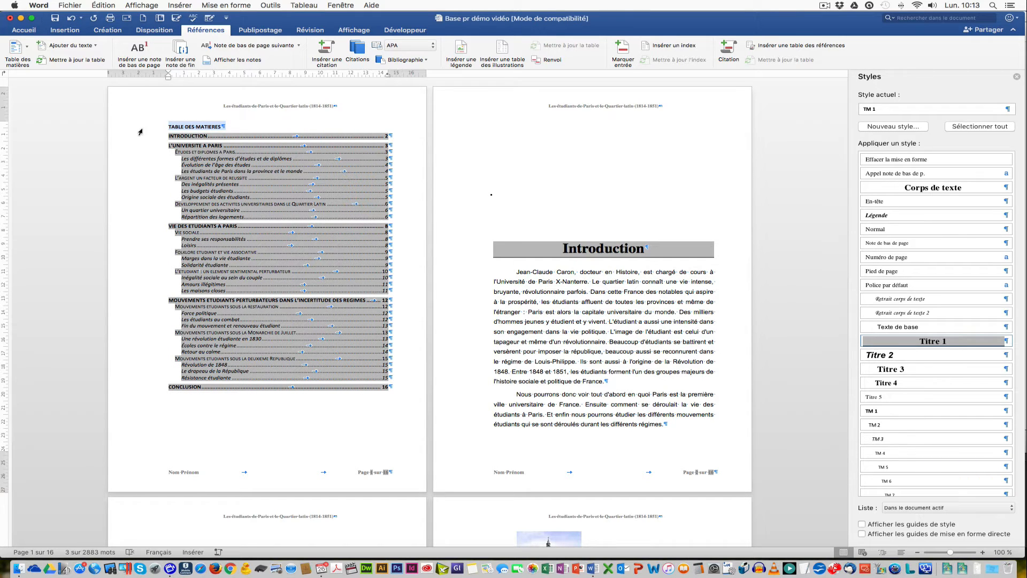
left_click(927, 342)
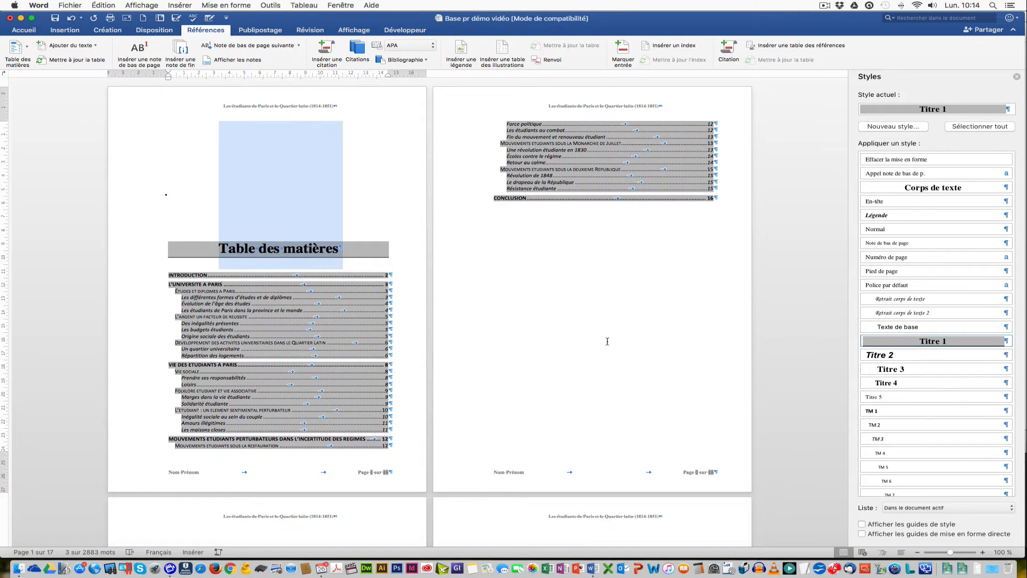
Update the table of contents field, choosing to refresh the entire table rather than only the page numbers
scroll(550, 302, "down", 3)
scroll(550, 307, "up", 2)
scroll(550, 307, "down", 5)
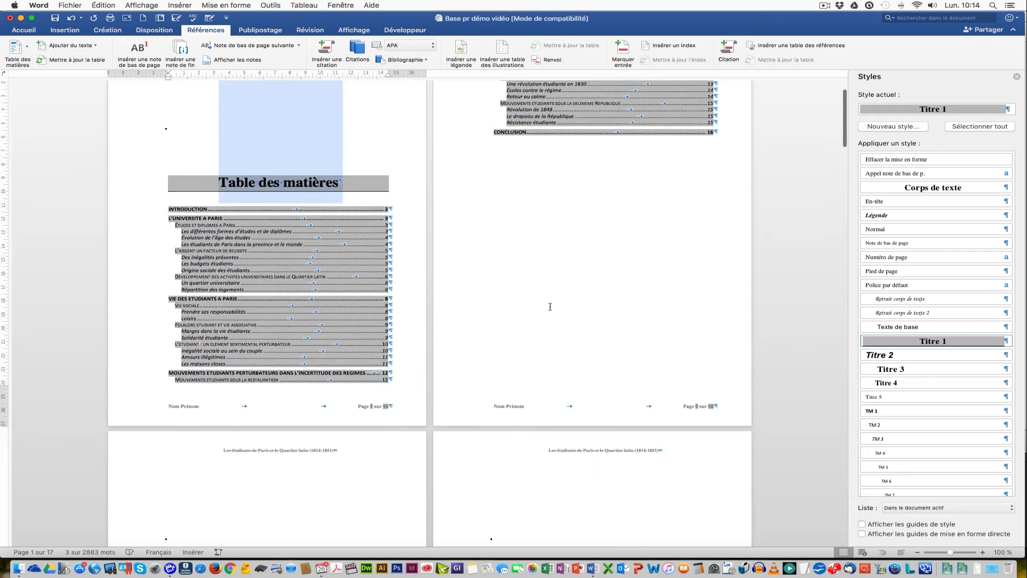
scroll(552, 309, "up", 2)
left_click(271, 130)
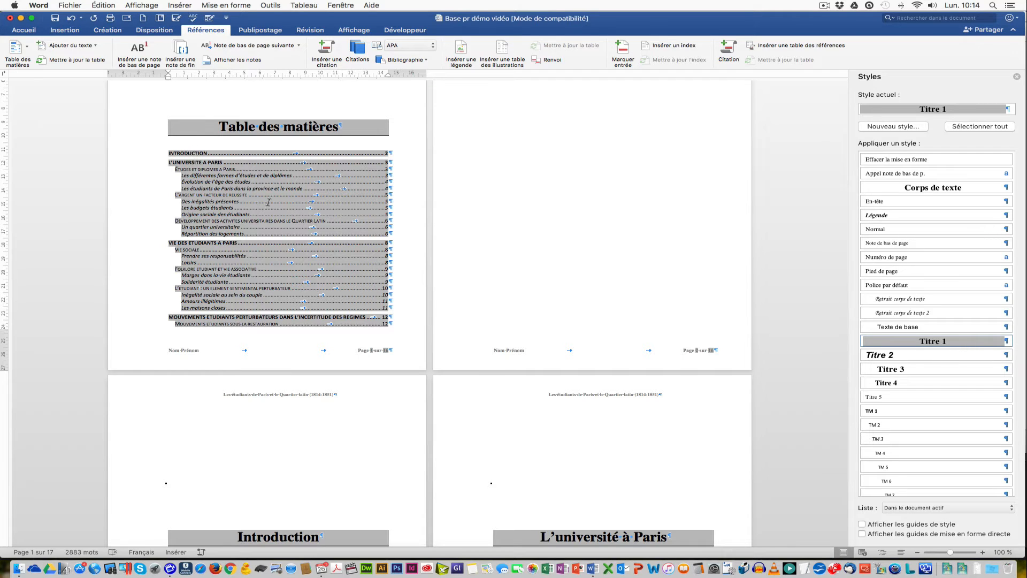
right_click(289, 190)
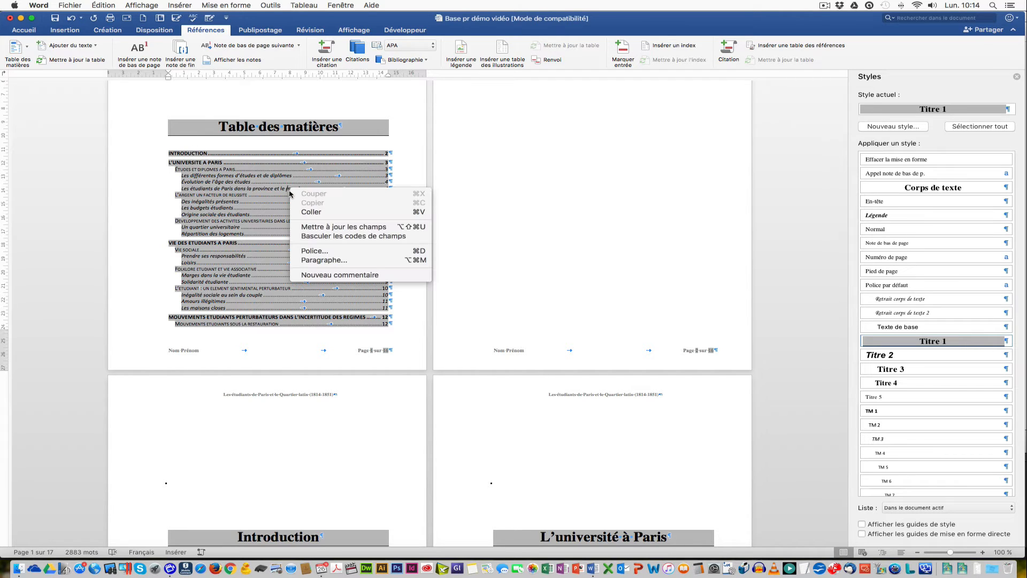
left_click(373, 228)
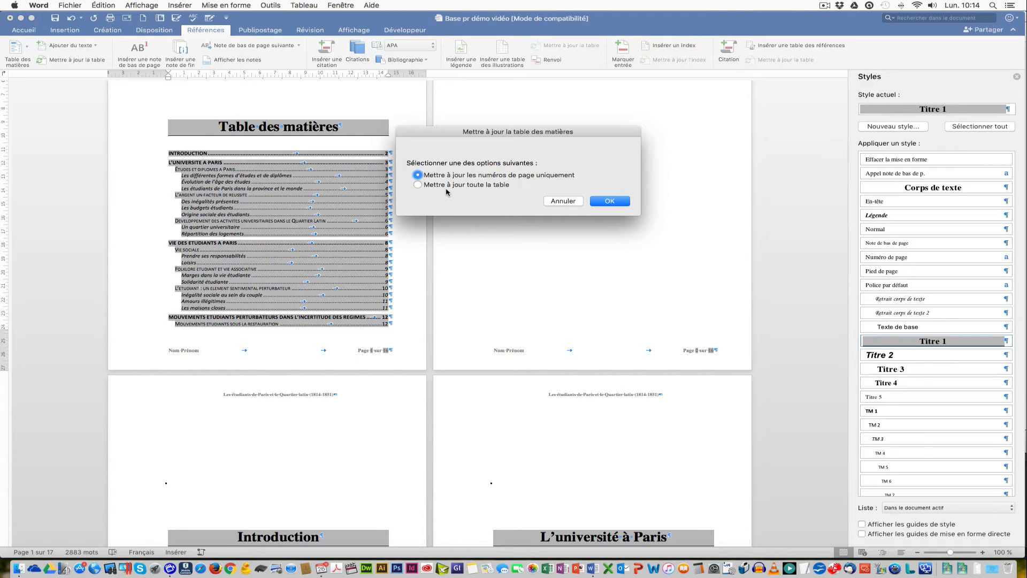
left_click(417, 185)
left_click(608, 203)
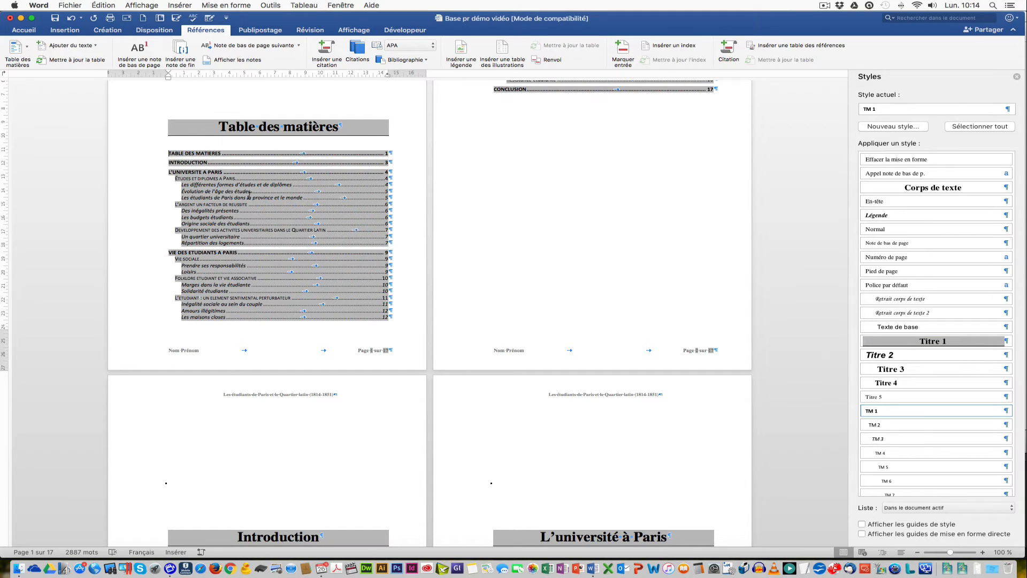
Create a paragraph style named "images insérées" from the Sorbonne picture, based on no style (aucun style) and set to update automatically
scroll(249, 196, "down", 10)
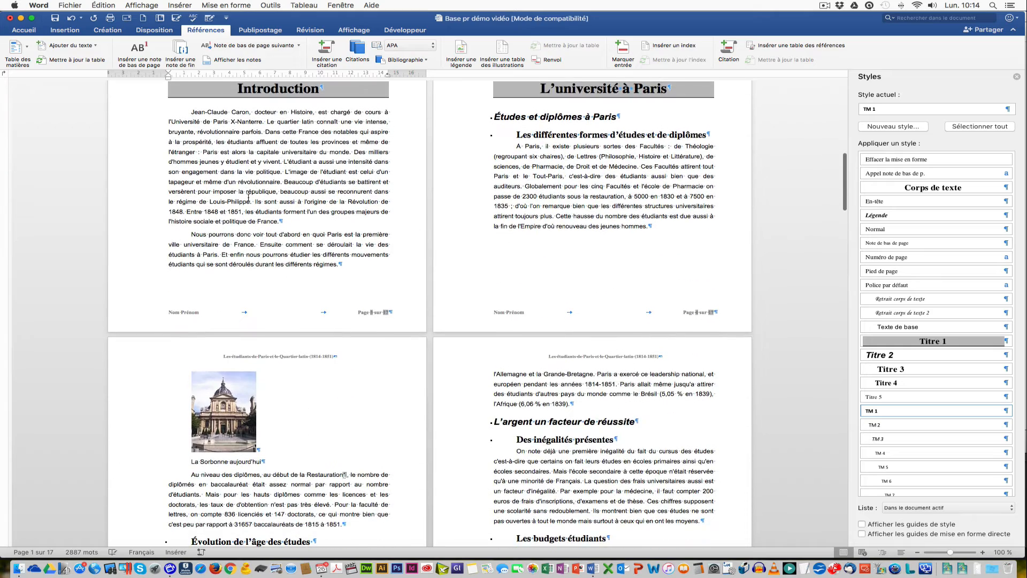
scroll(249, 198, "down", 5)
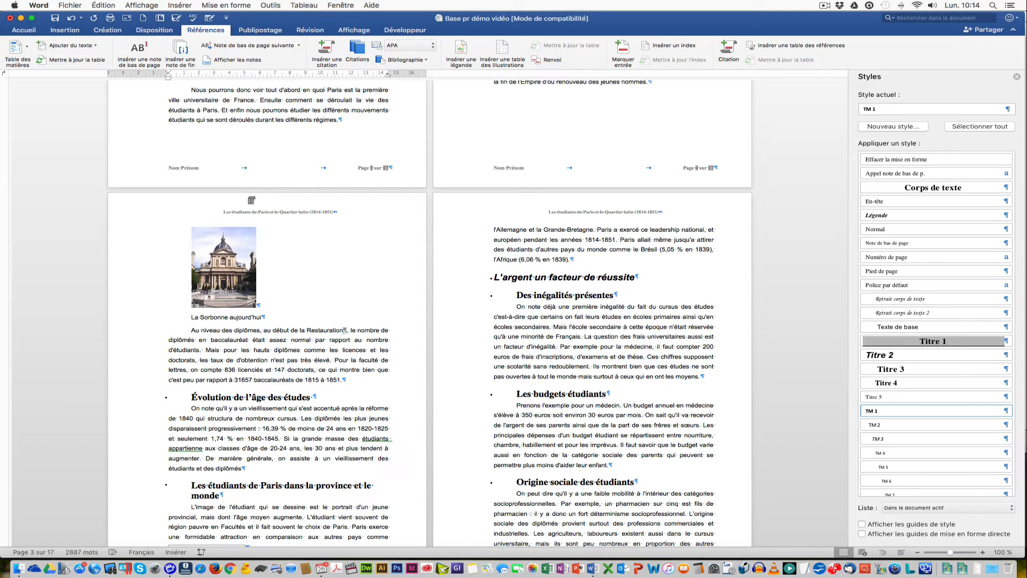
scroll(248, 200, "up", 9)
scroll(245, 199, "down", 5)
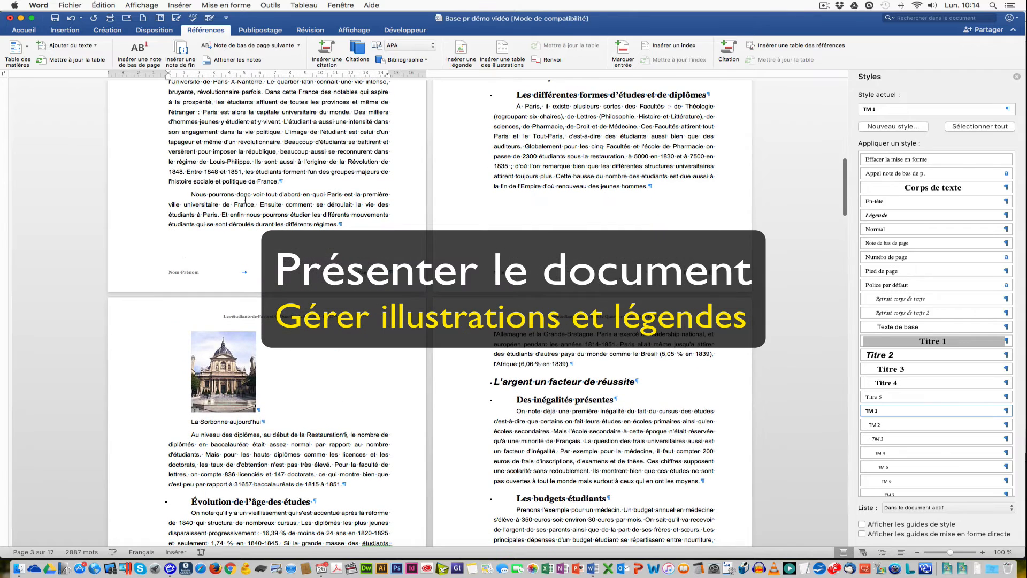
left_click(130, 371)
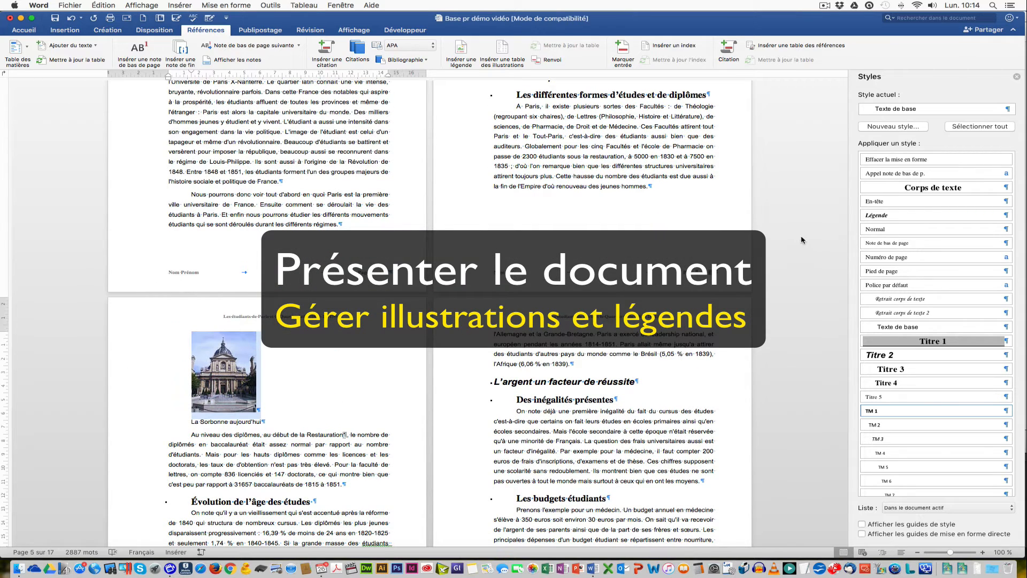
left_click(892, 127)
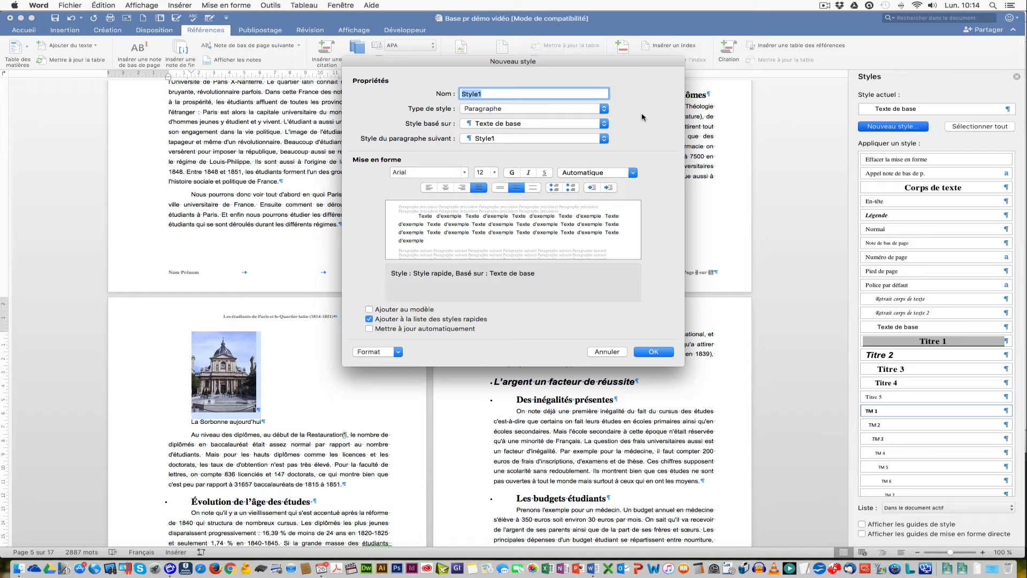
type("images")
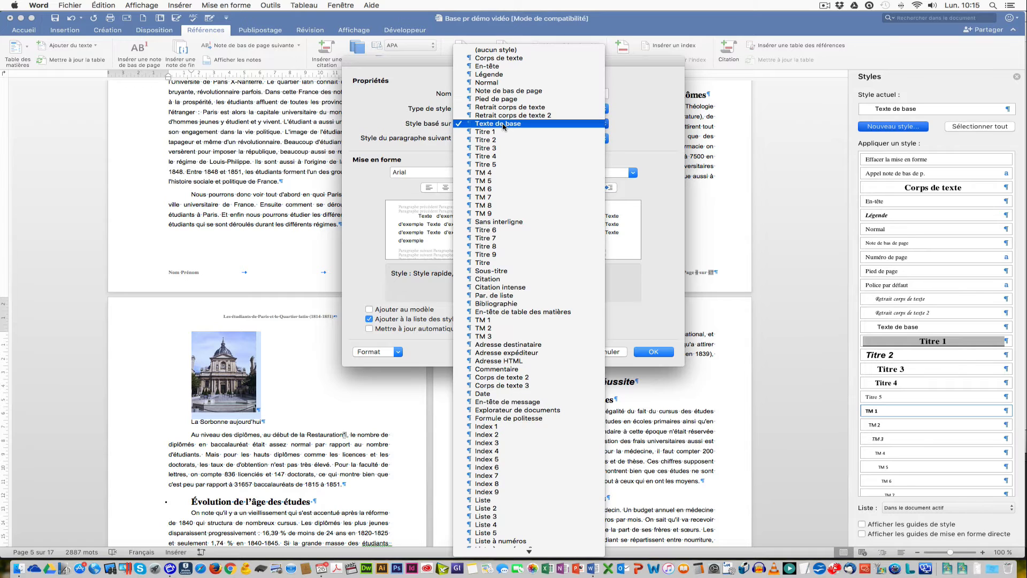
left_click(505, 125)
left_click(514, 50)
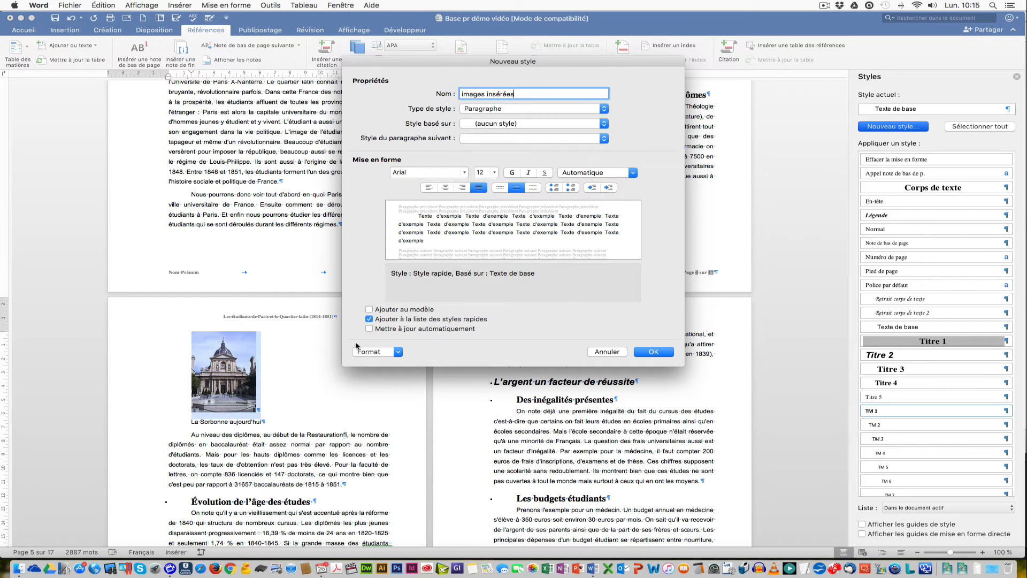
left_click(369, 329)
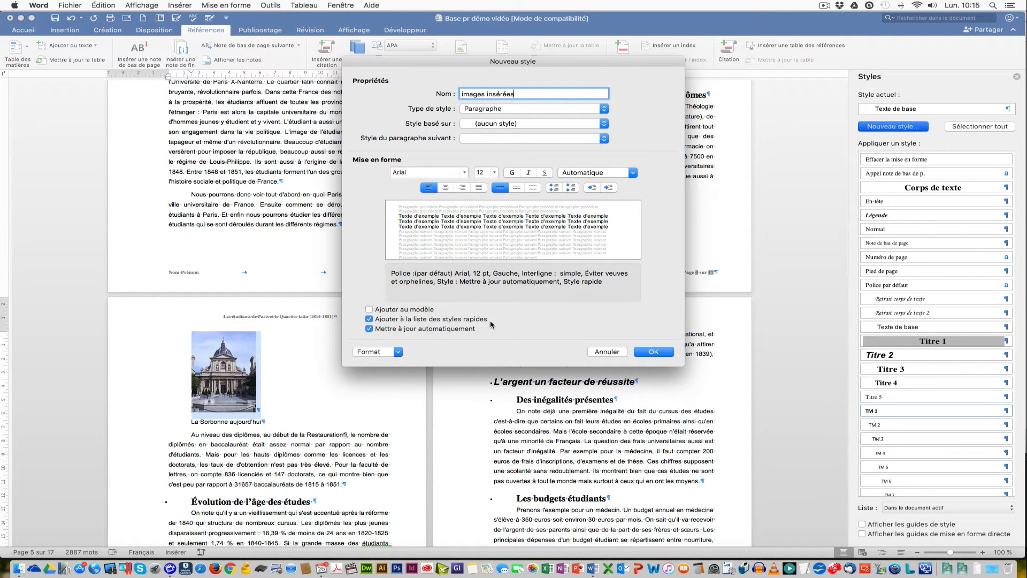
left_click(662, 353)
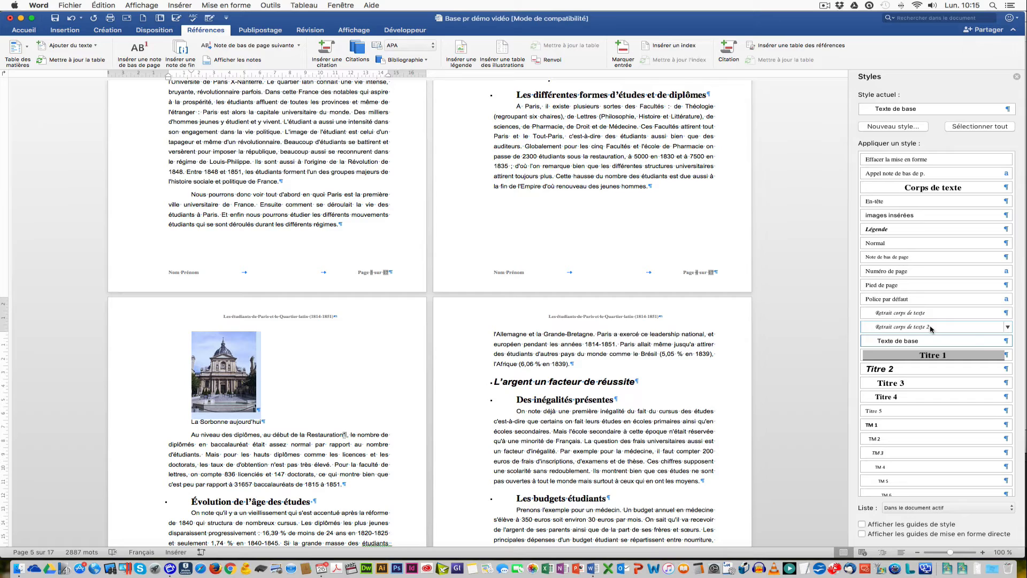
Apply the "images insérées" style to the Sorbonne picture and to the street photo under "Un quartier universitaire"
left_click(902, 215)
scroll(593, 366, "down", 5)
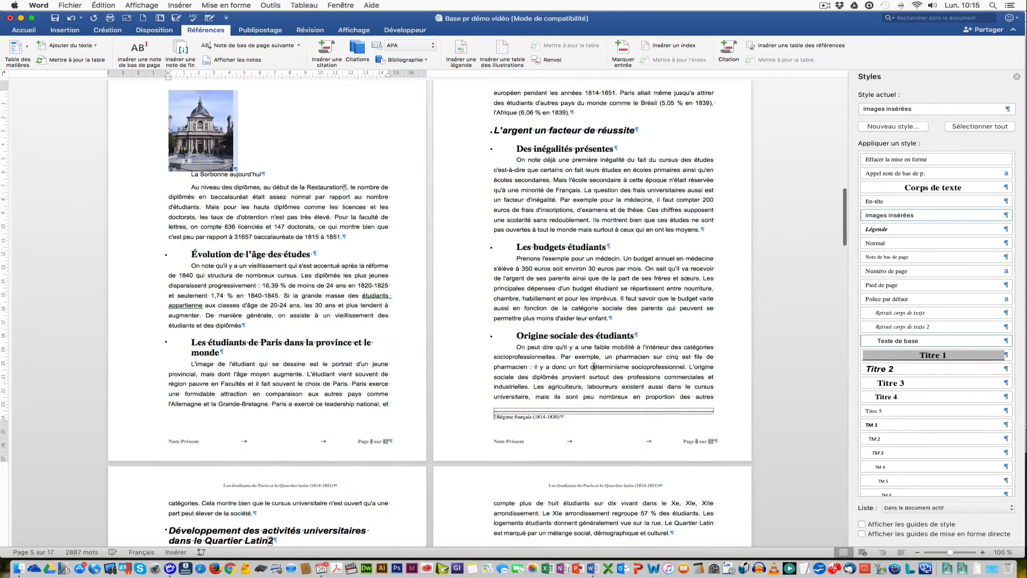
scroll(594, 367, "down", 6)
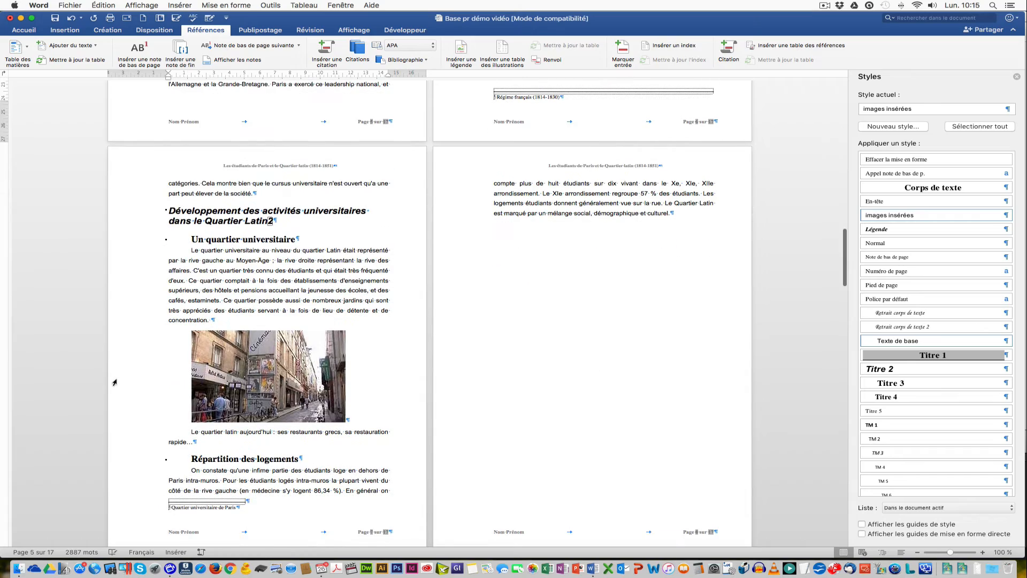
left_click(114, 382)
left_click(901, 215)
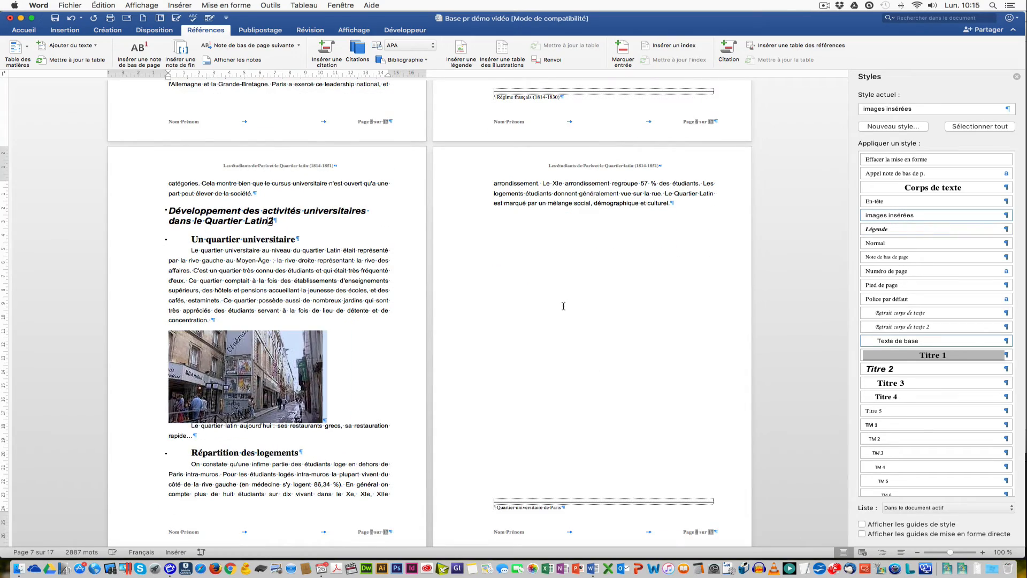
Apply the "images insérées" style to the engraving under "Inégalité sociale au sein du couple" and the painting above "Écoles contre le régime"
scroll(563, 306, "down", 15)
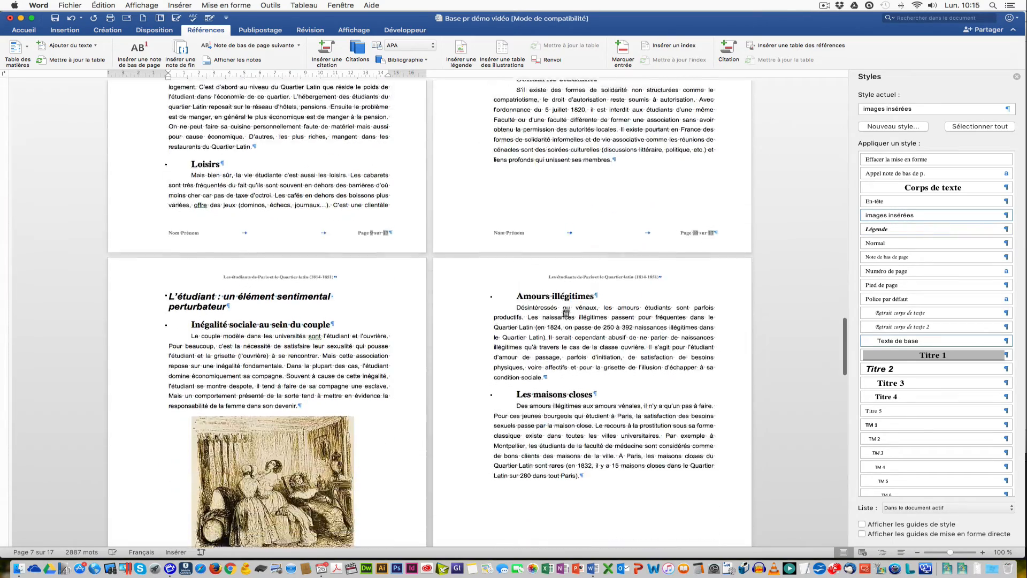
scroll(566, 313, "down", 4)
left_click(245, 300)
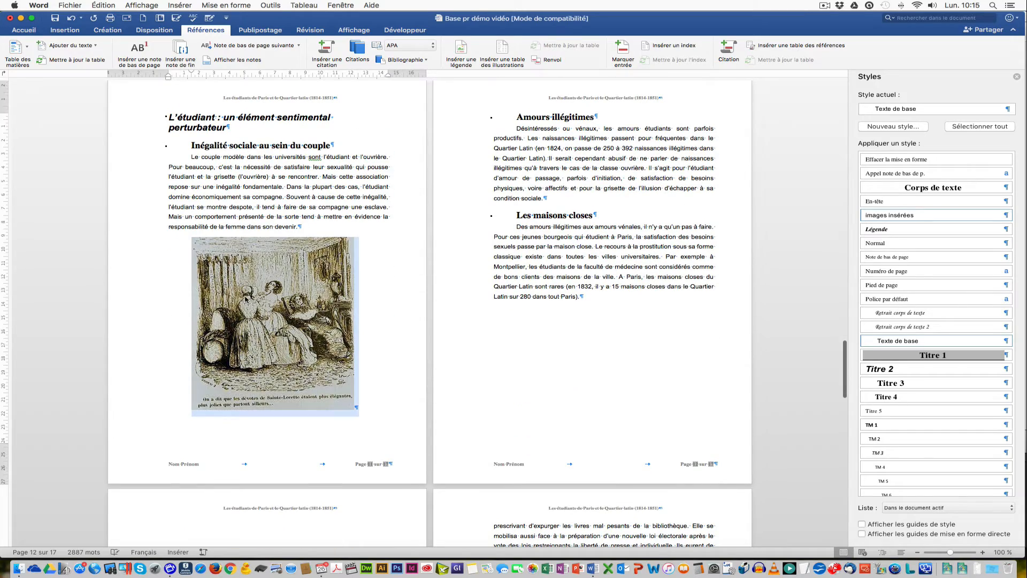
left_click(889, 215)
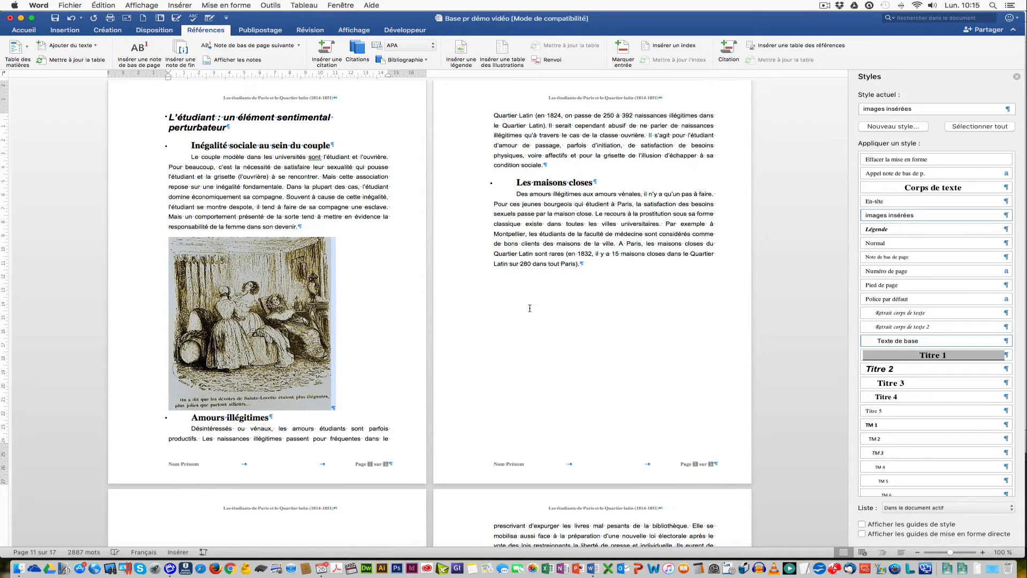
scroll(530, 308, "down", 20)
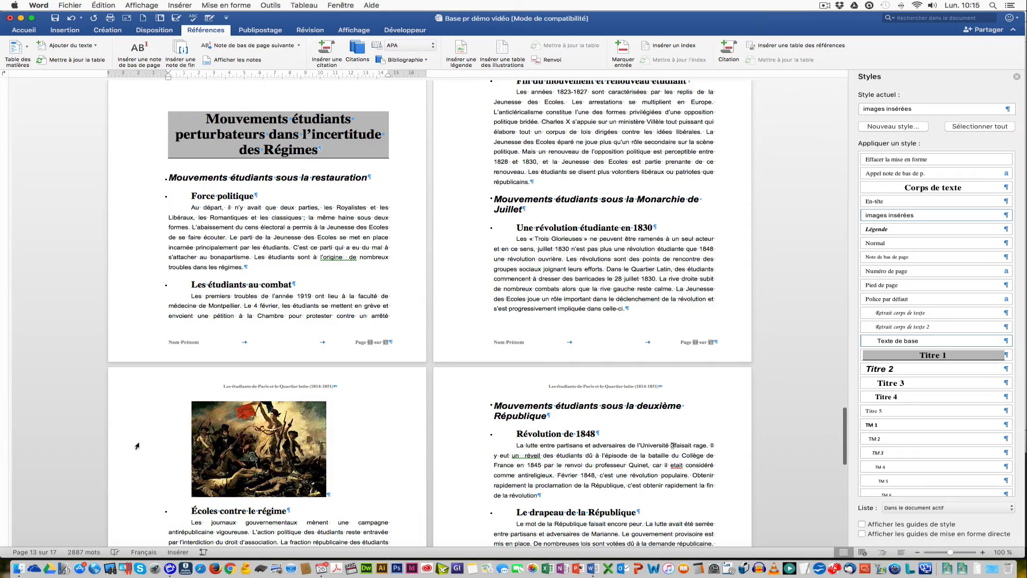
left_click(136, 446)
left_click(889, 216)
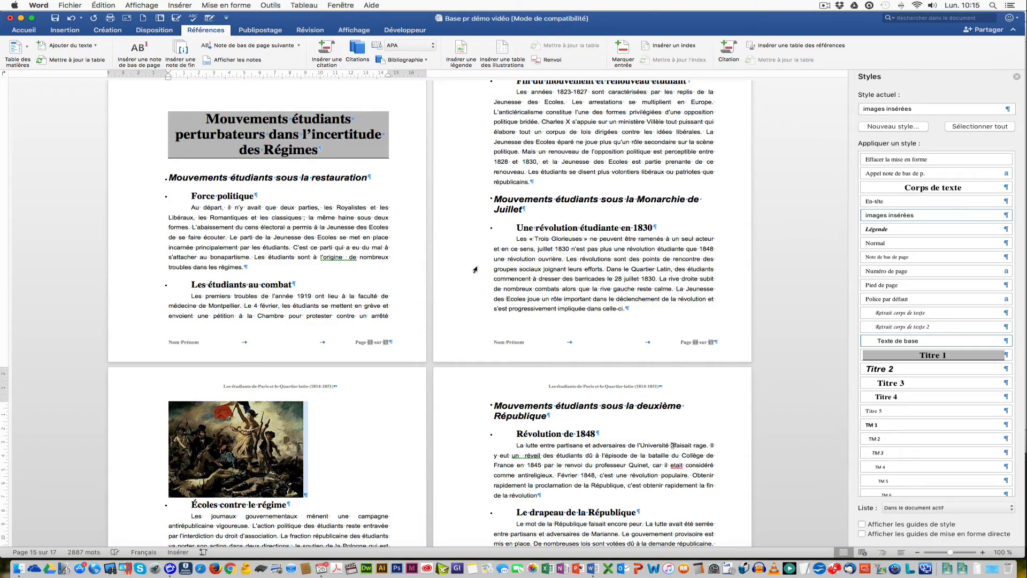
Centre the Sorbonne picture's paragraph to pass the alignment on to every picture in the "images insérées" style
scroll(473, 271, "up", 20)
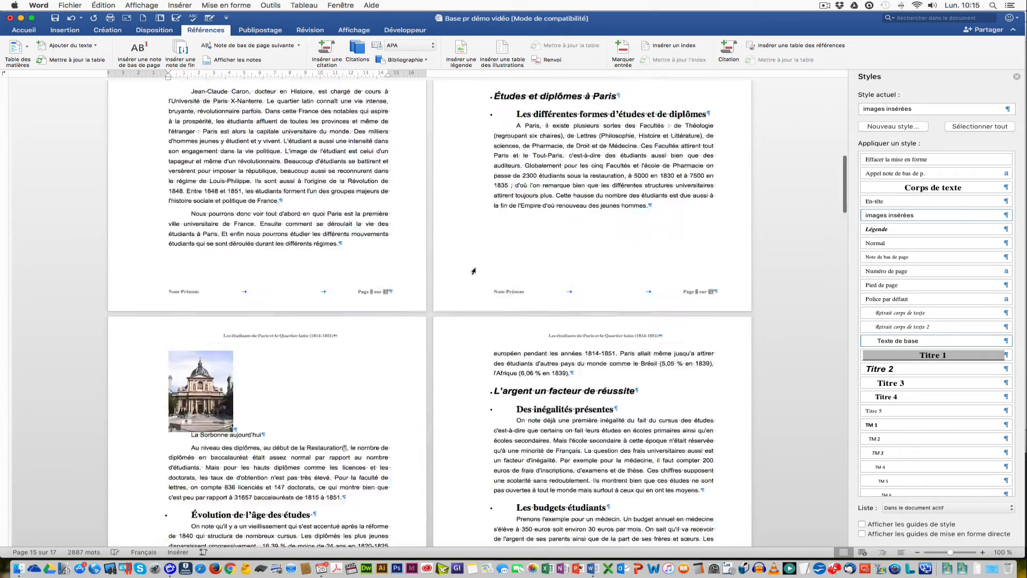
scroll(473, 272, "down", 15)
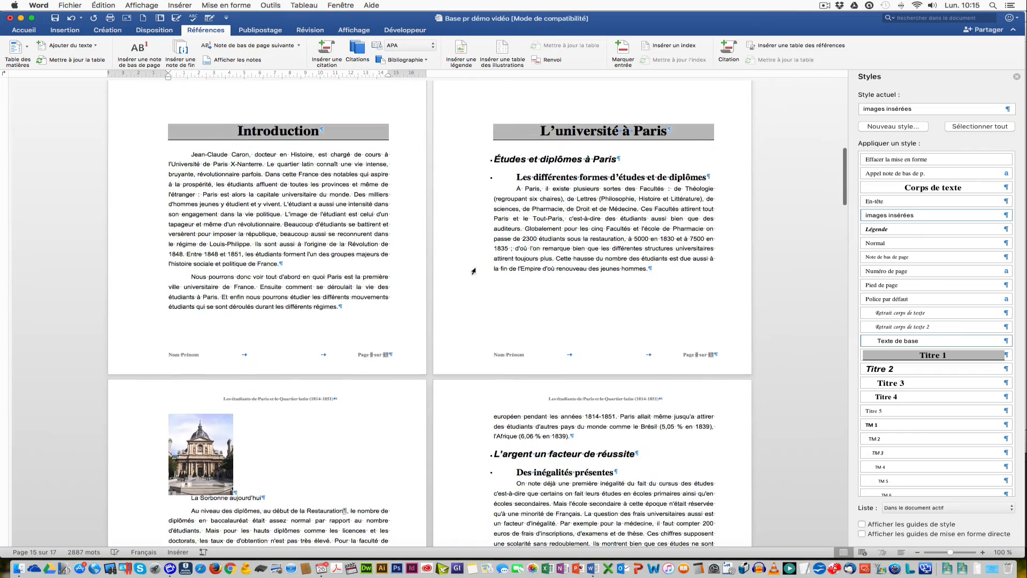
scroll(473, 271, "down", 2)
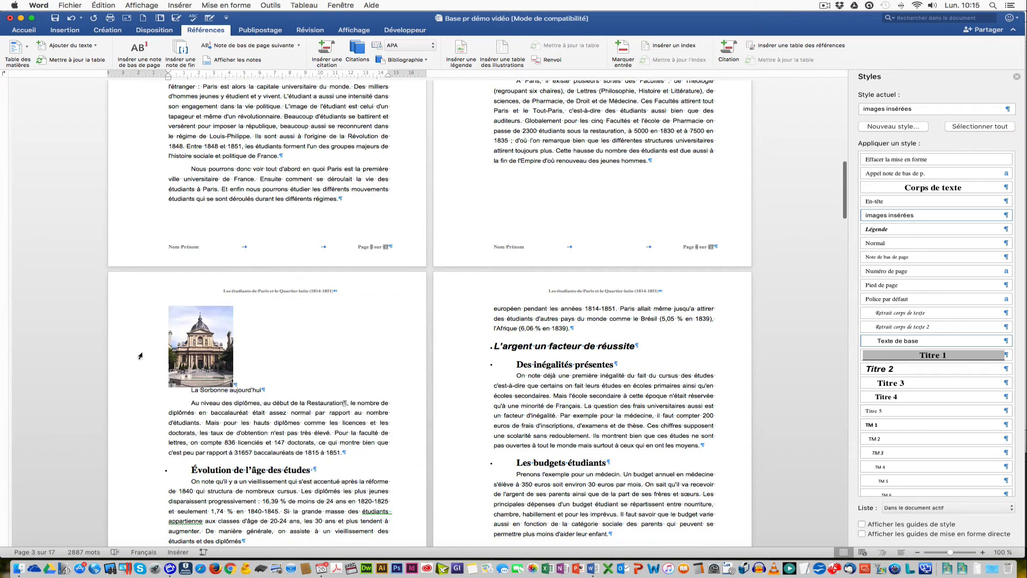
left_click(159, 364)
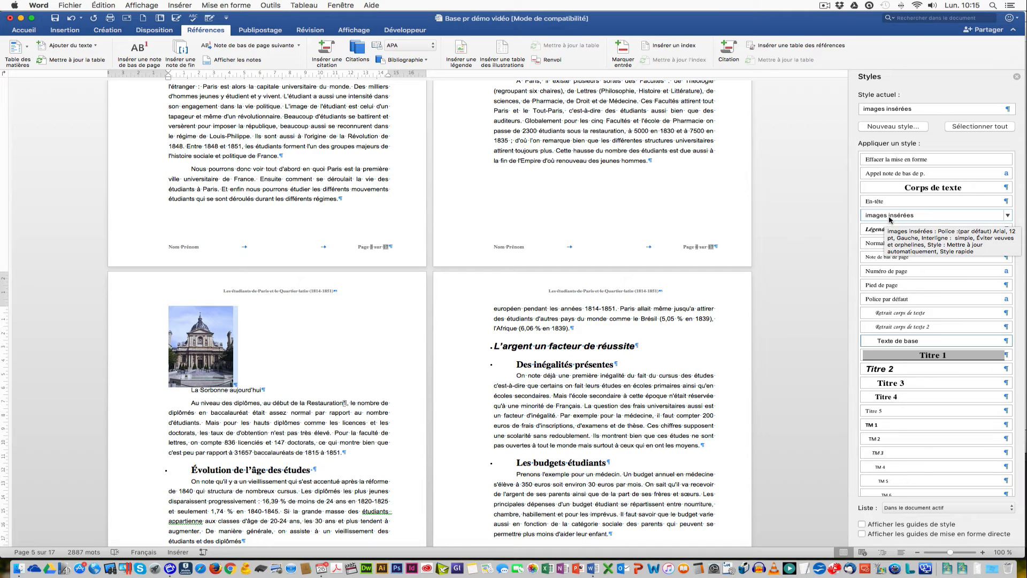
left_click(236, 350)
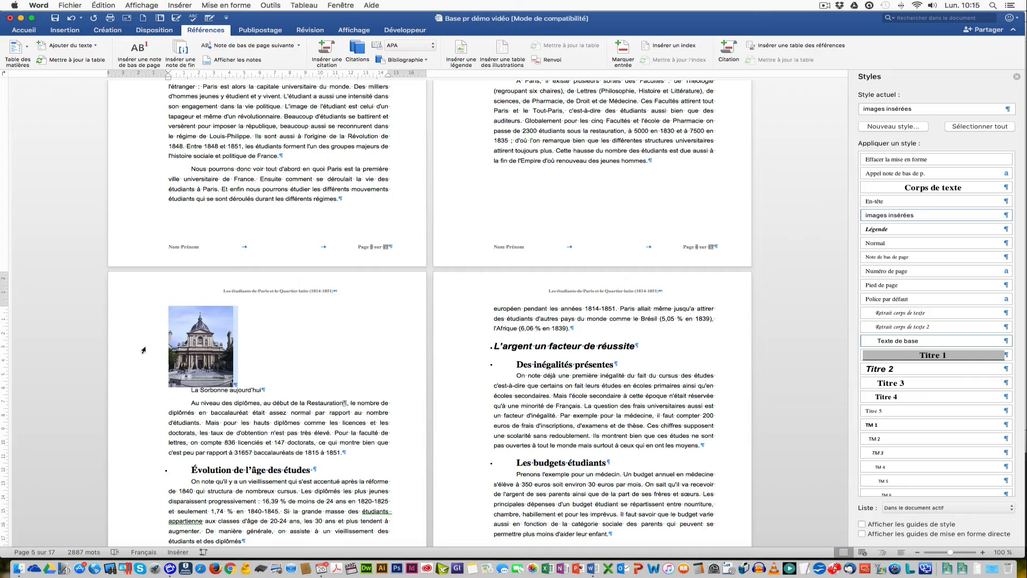
left_click(33, 34)
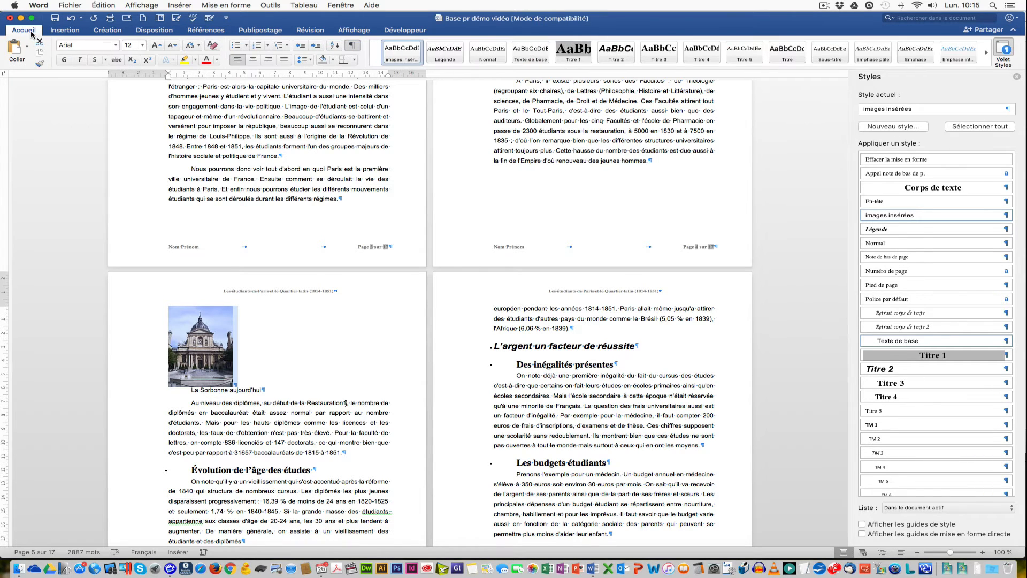
left_click(253, 60)
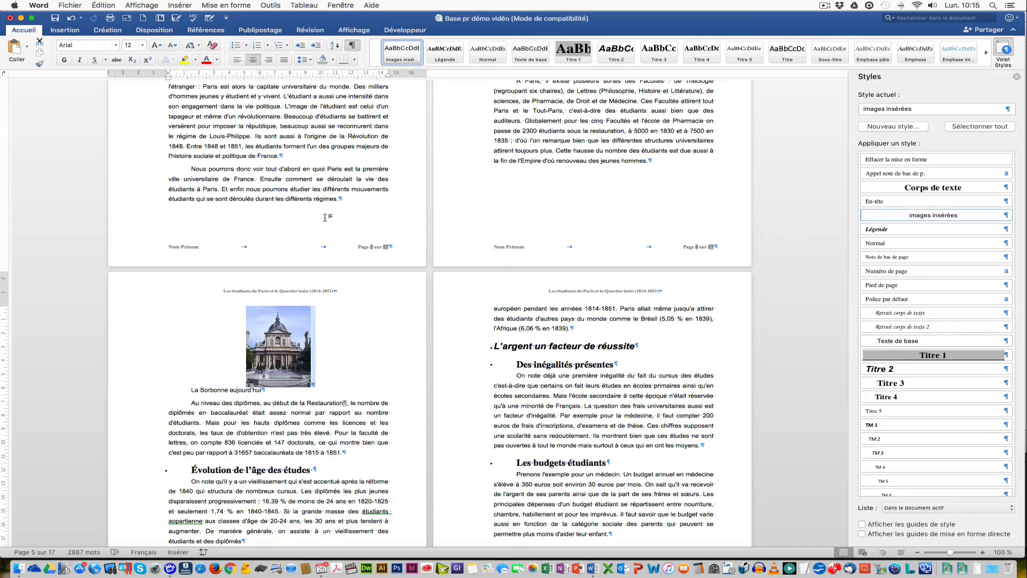
scroll(327, 217, "down", 10)
scroll(325, 221, "down", 20)
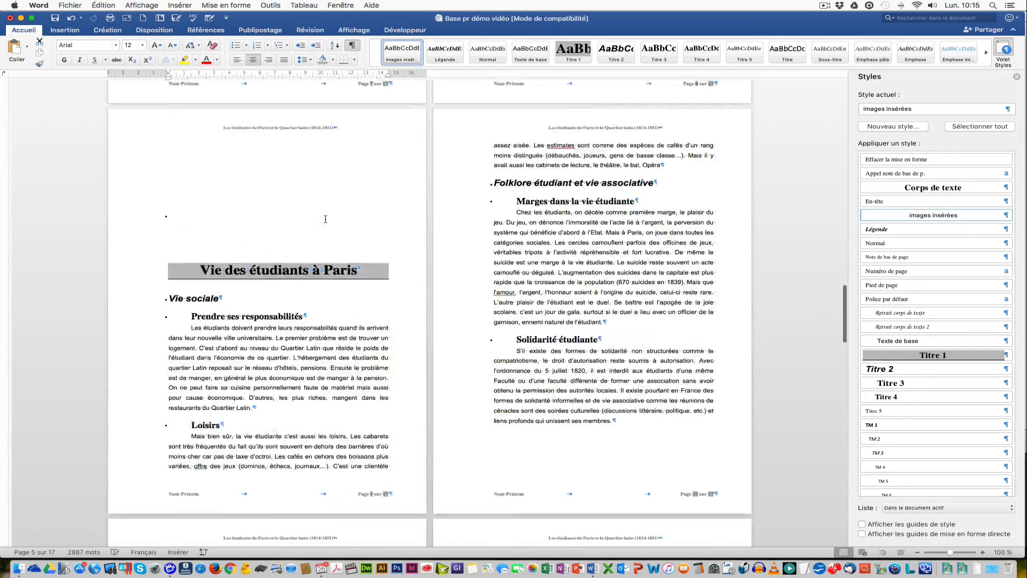
scroll(325, 220, "up", 20)
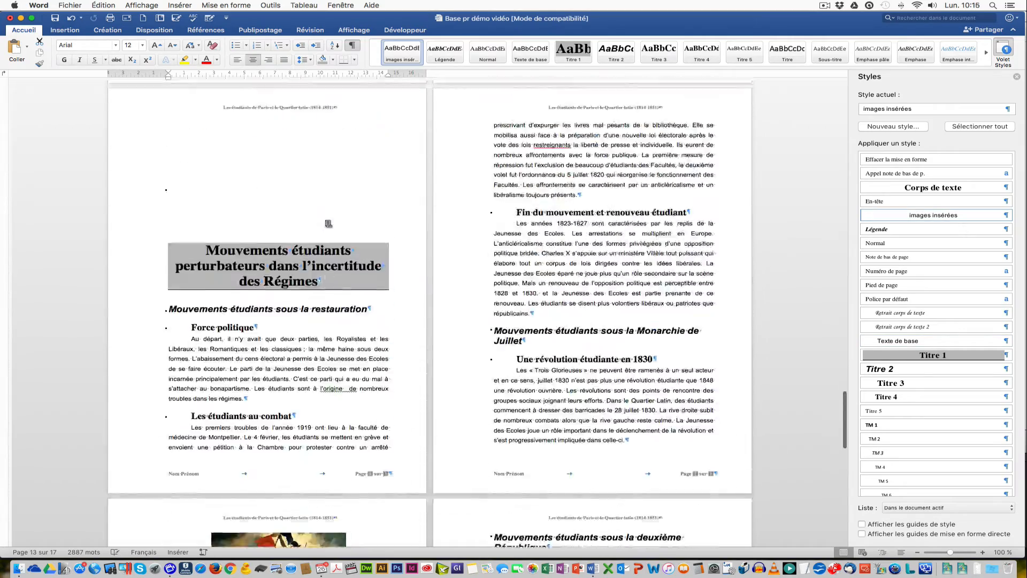
scroll(326, 220, "up", 20)
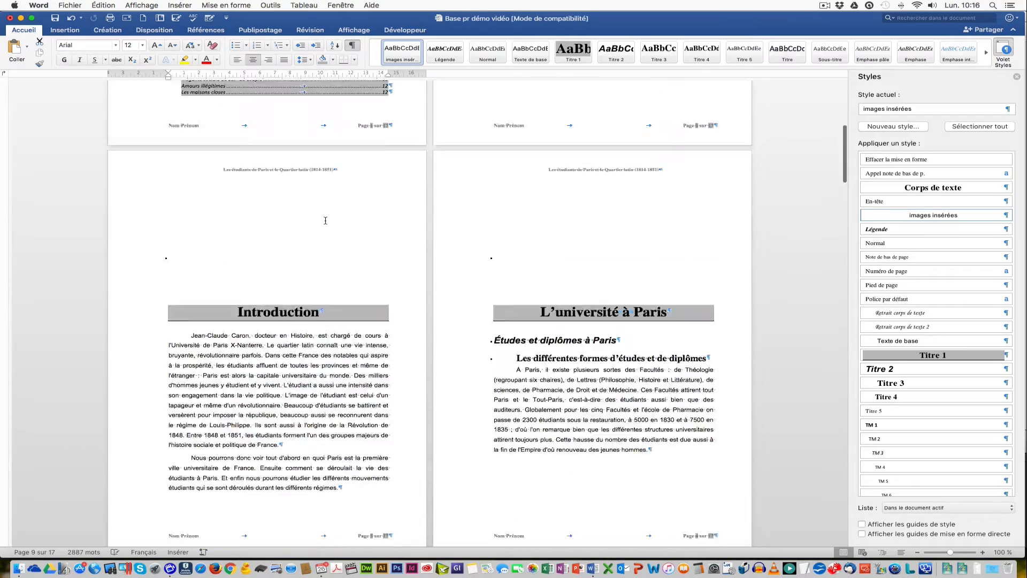
Insert the caption "Image 1-La Sorbonne" below the Sorbonne picture using the "Image" label, and select the caption paragraph
scroll(325, 221, "down", 5)
scroll(326, 220, "down", 8)
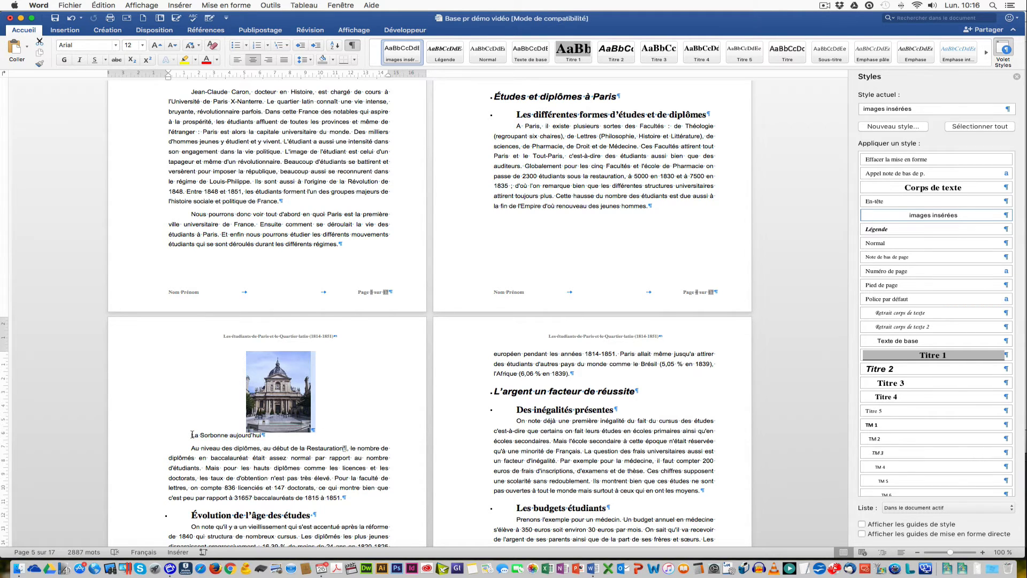
right_click(272, 396)
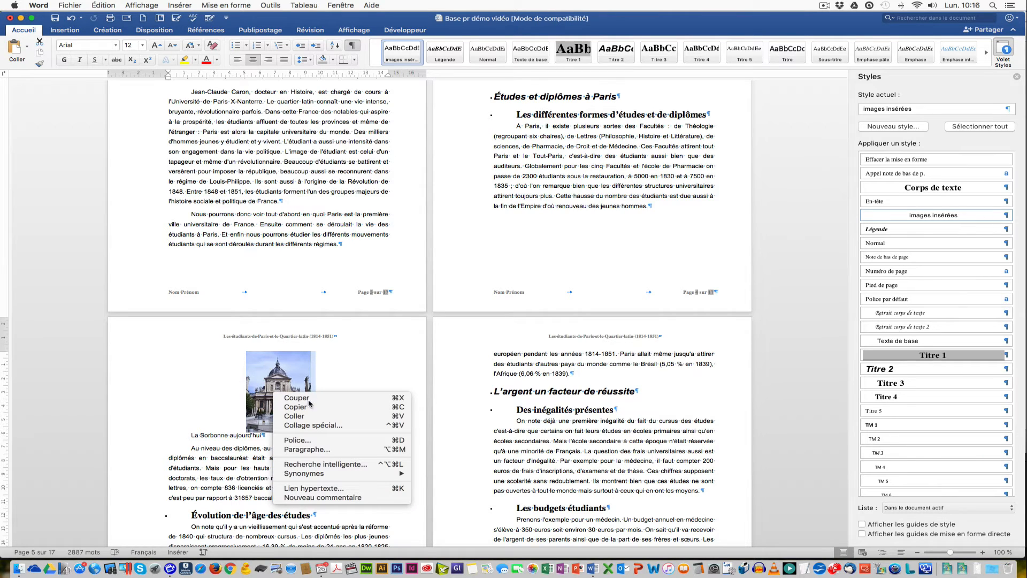
left_click(259, 398)
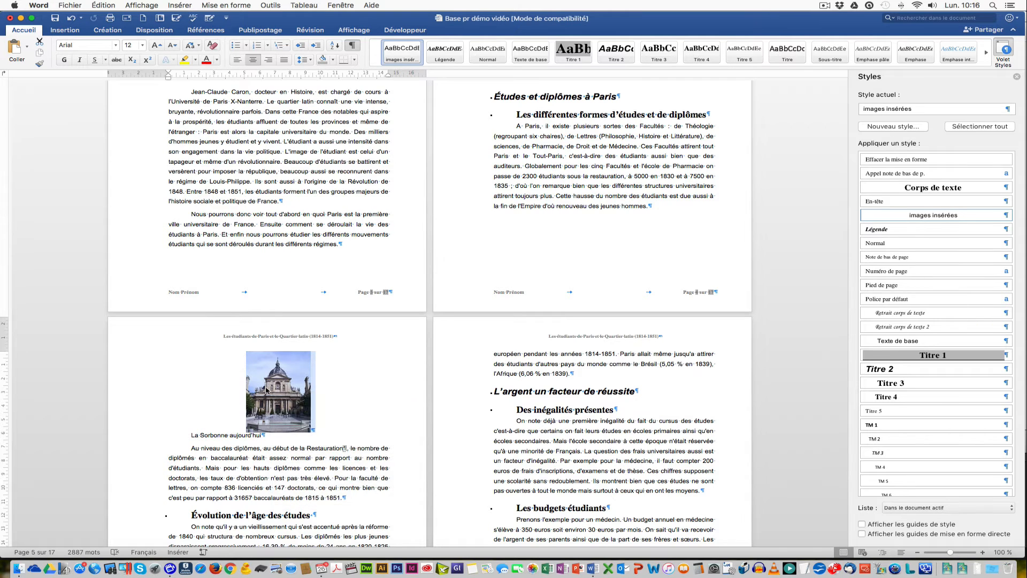
right_click(283, 409)
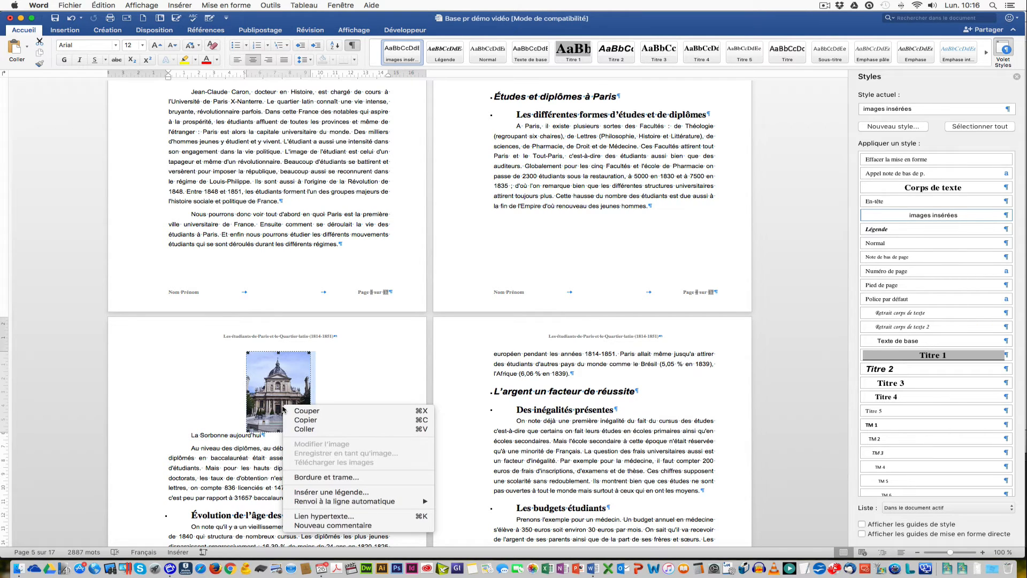
left_click(361, 492)
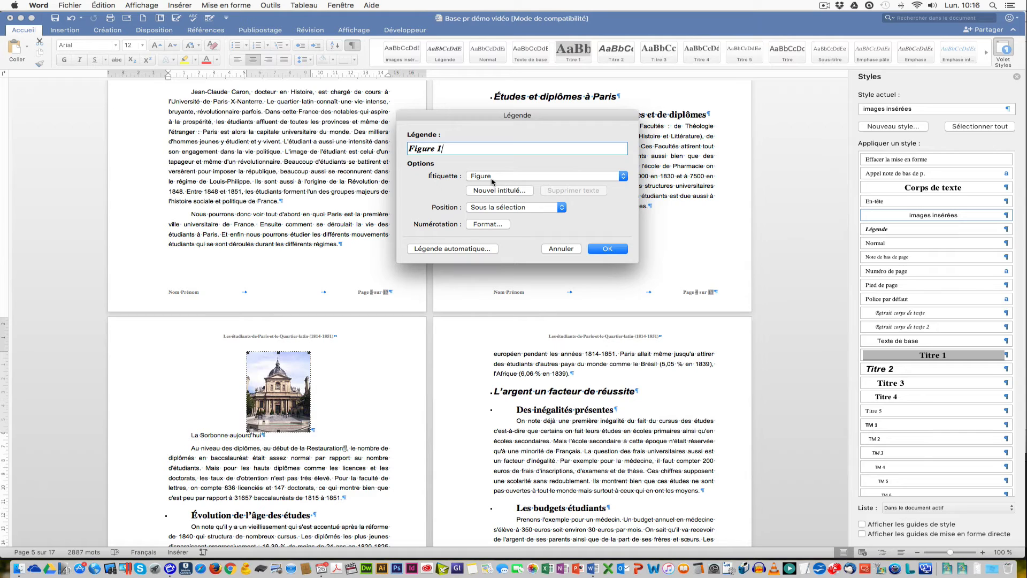
left_click(500, 179)
left_click(502, 185)
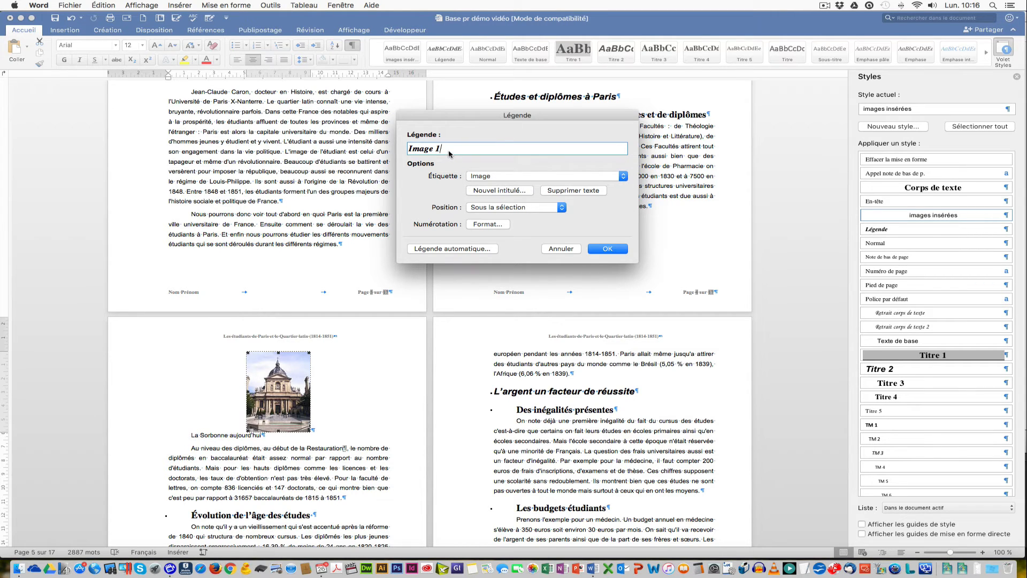
type("-La Sorbonne")
left_click(607, 248)
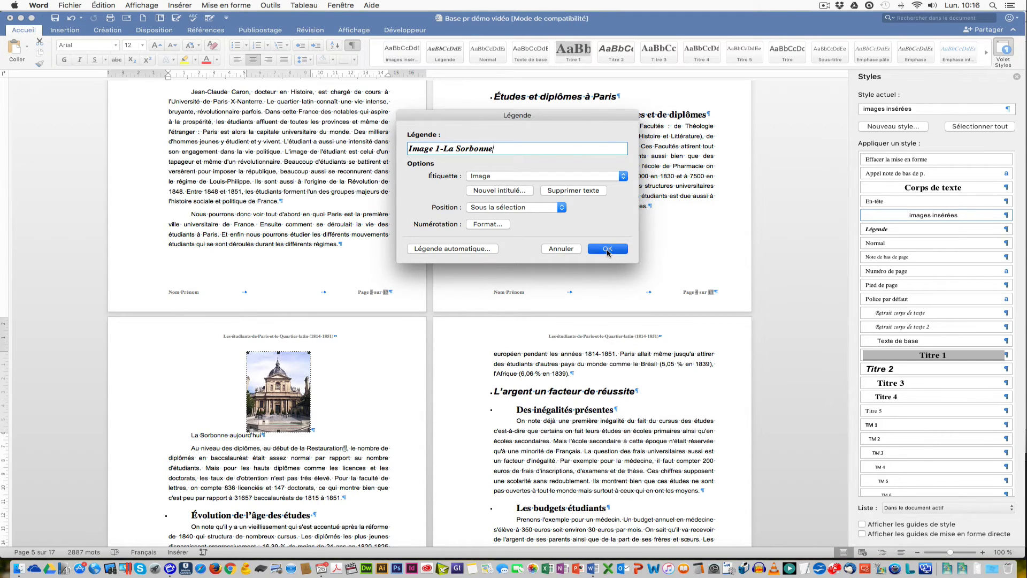
left_click(137, 437)
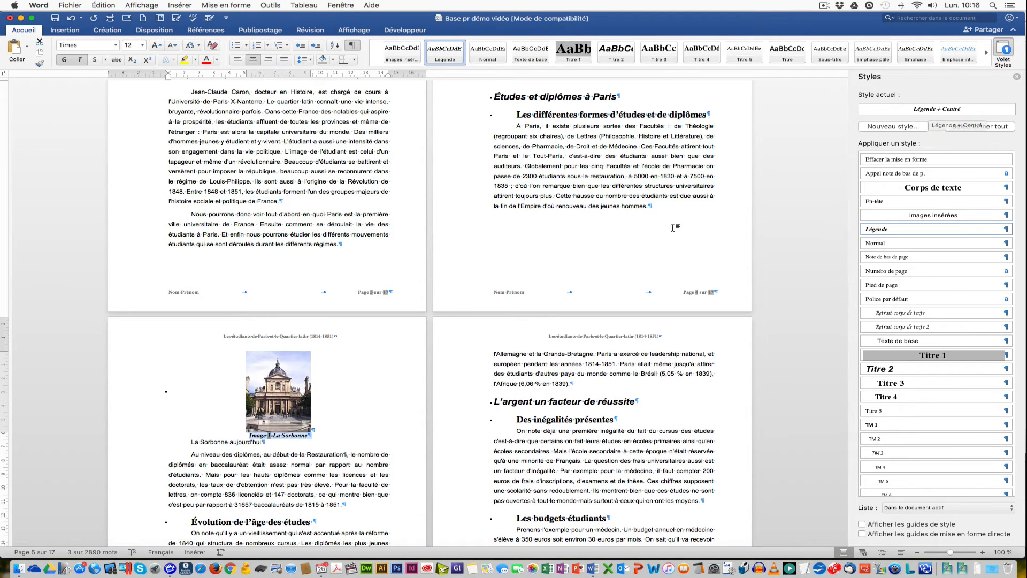
Insert the caption "Image 2-Le Quartier latin" below the street photo under "Un quartier universitaire"
scroll(675, 227, "down", 8)
scroll(675, 227, "down", 6)
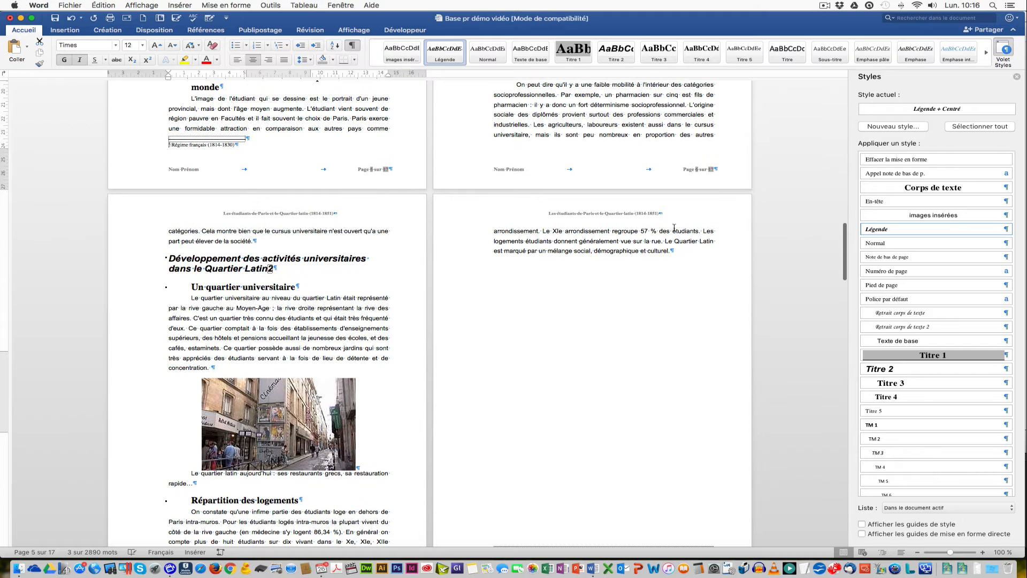
left_click(262, 408)
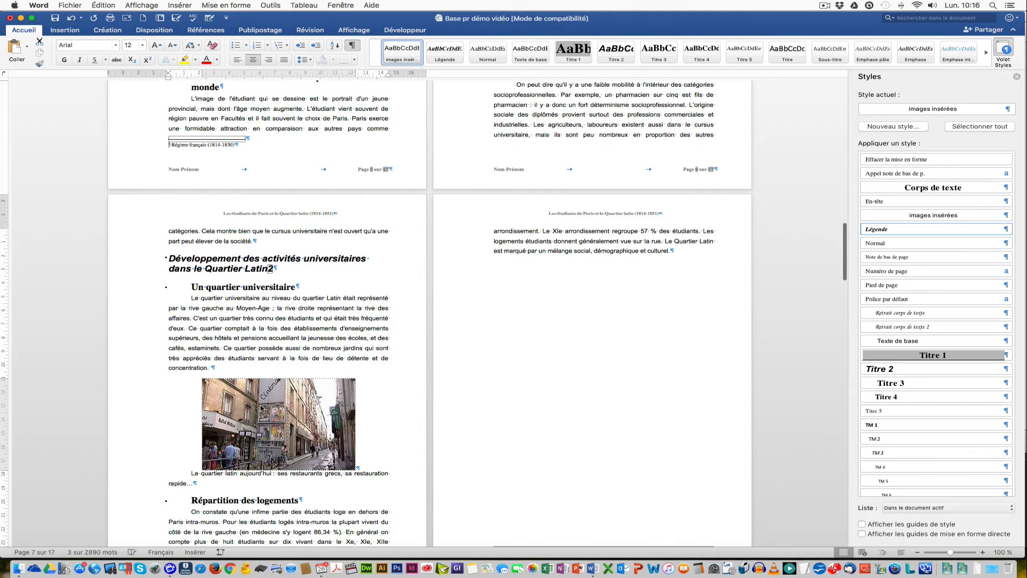
right_click(262, 408)
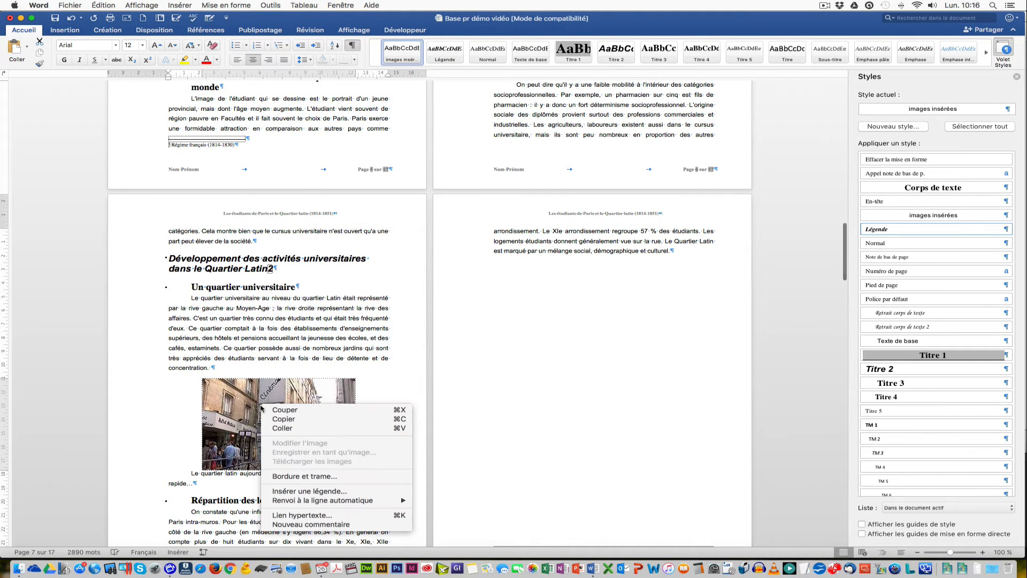
left_click(353, 494)
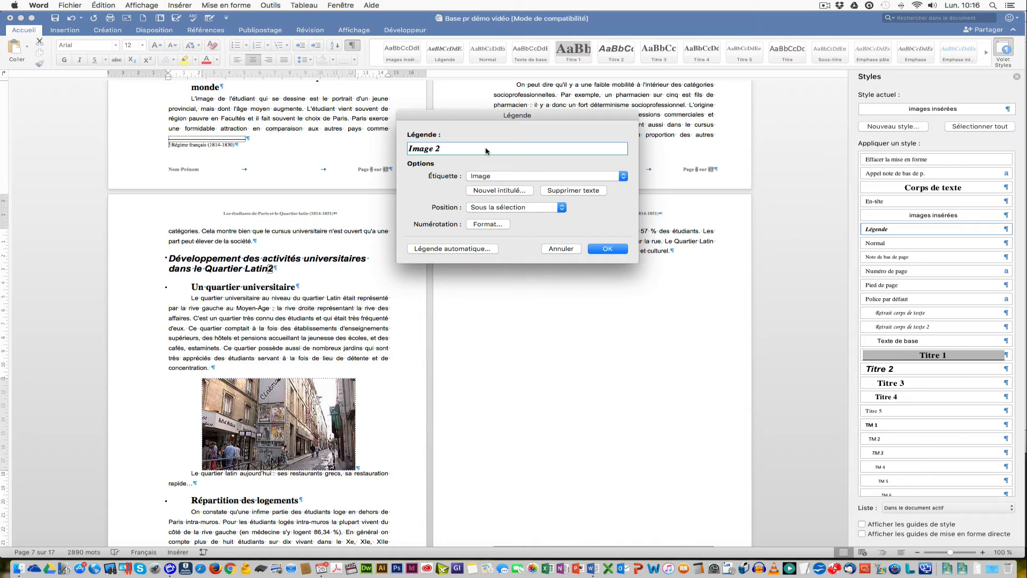
type("-Le Quartier latin")
left_click(608, 249)
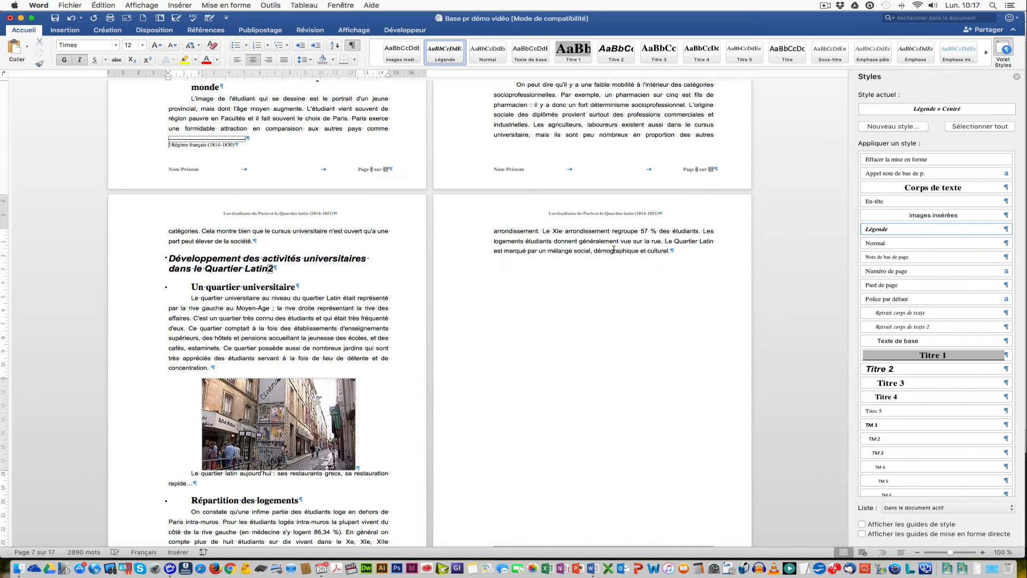
Delete the old plain-text captions beneath the street photo and the Sorbonne picture
triple_click(196, 489)
key("BackSpace")
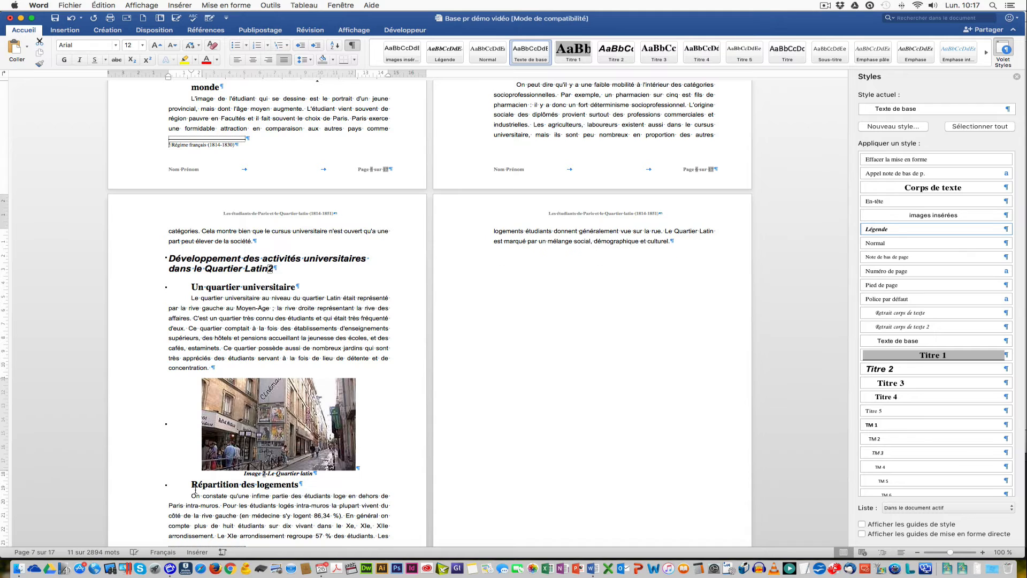
scroll(271, 268, "up", 10)
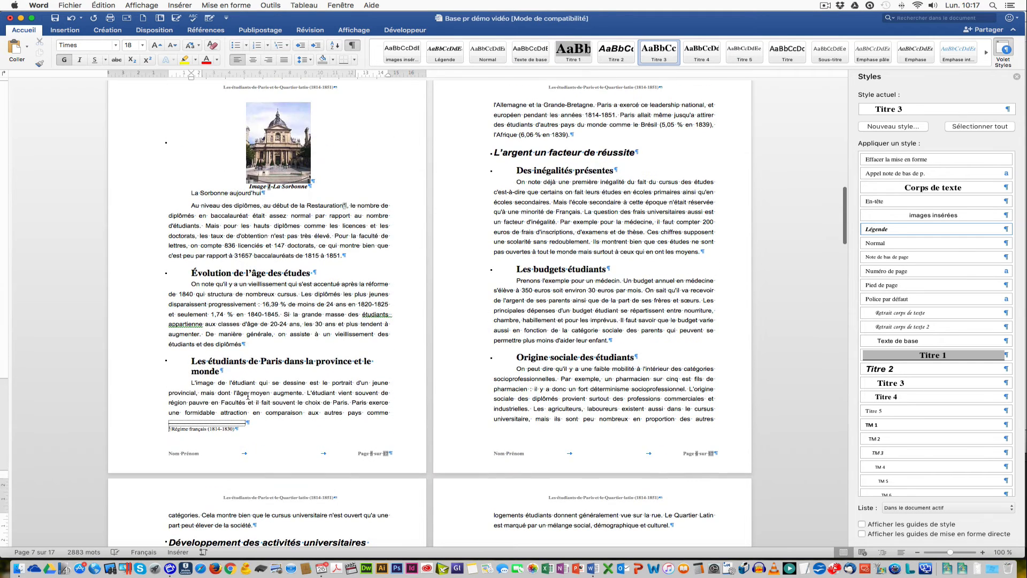
left_click_drag(189, 193, 267, 195)
key("BackSpace")
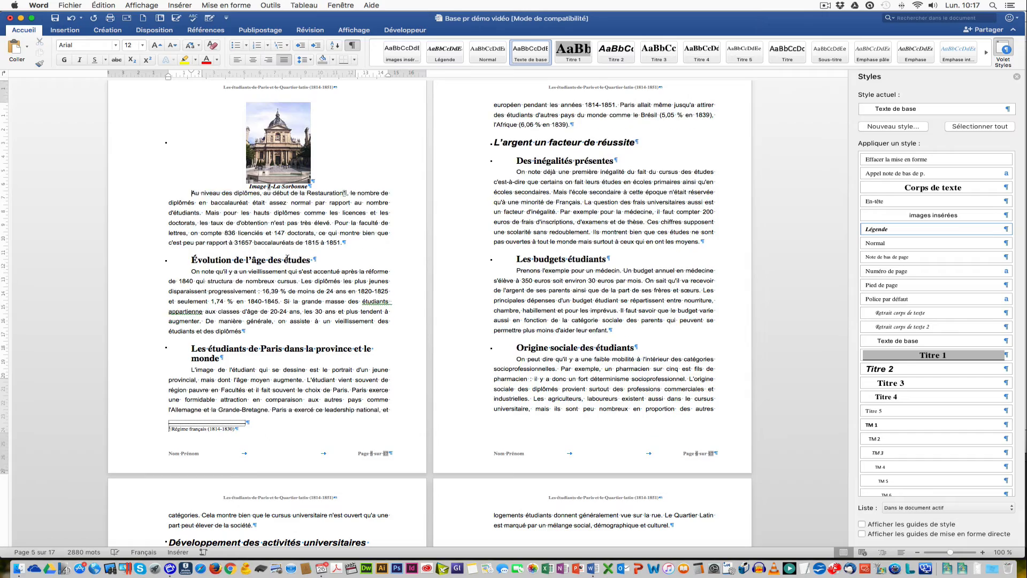
Insert the caption "Image 3-Grisettes" below the engraving under "Inégalité sociale au sein du couple"
scroll(288, 258, "down", 18)
scroll(287, 258, "down", 10)
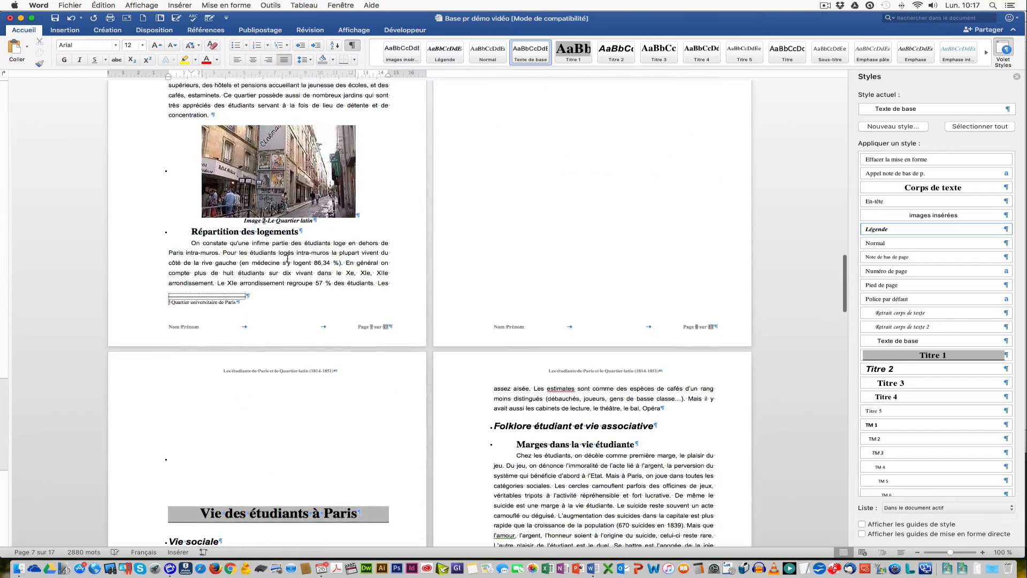
scroll(290, 262, "down", 5)
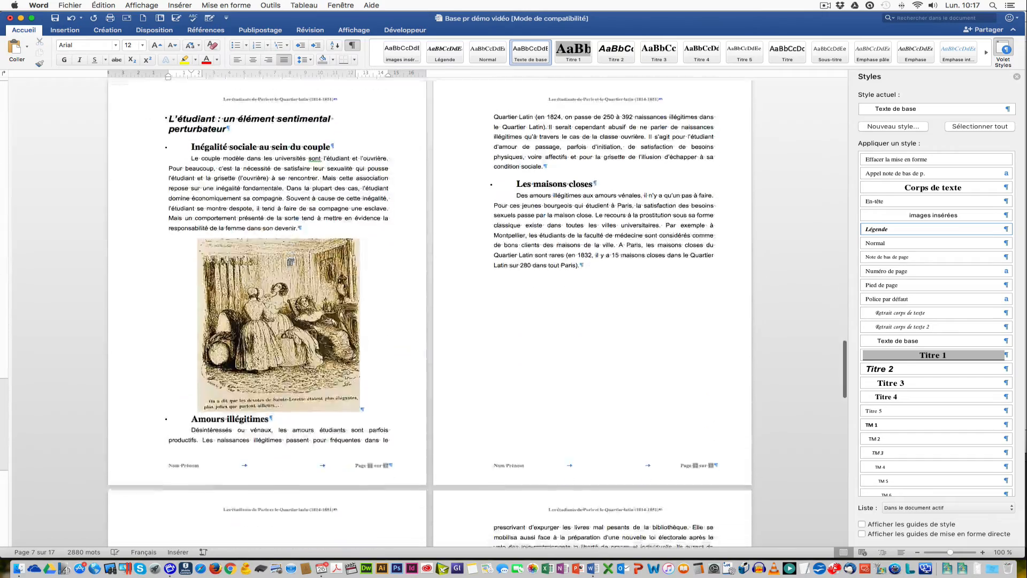
right_click(286, 337)
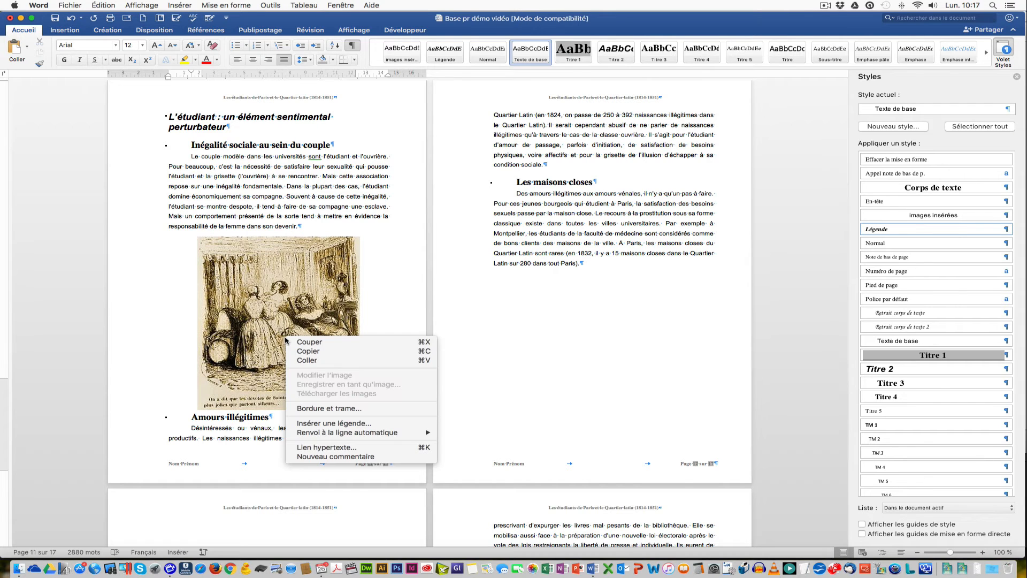
left_click(336, 424)
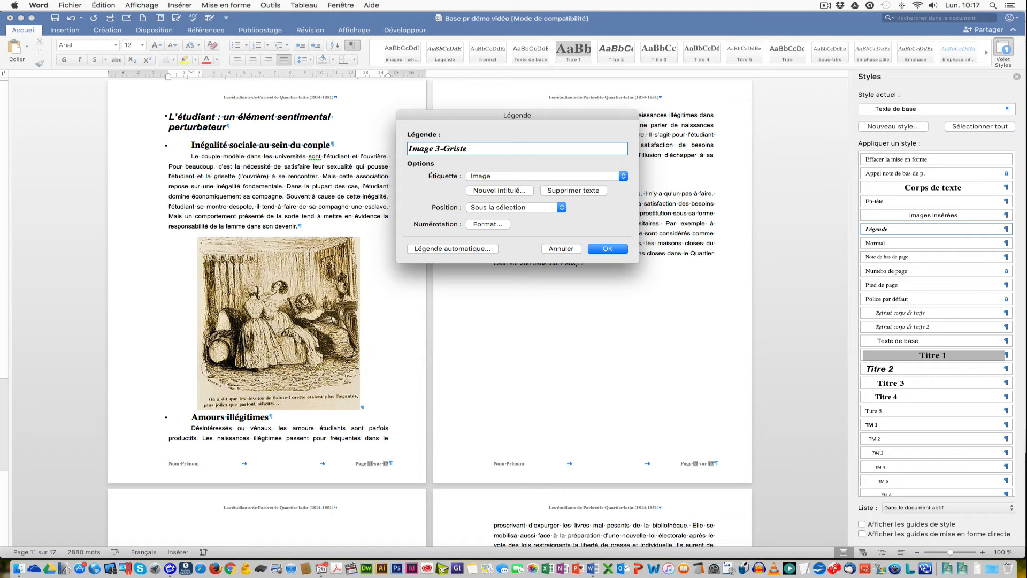
type("-Grisettes")
left_click(608, 249)
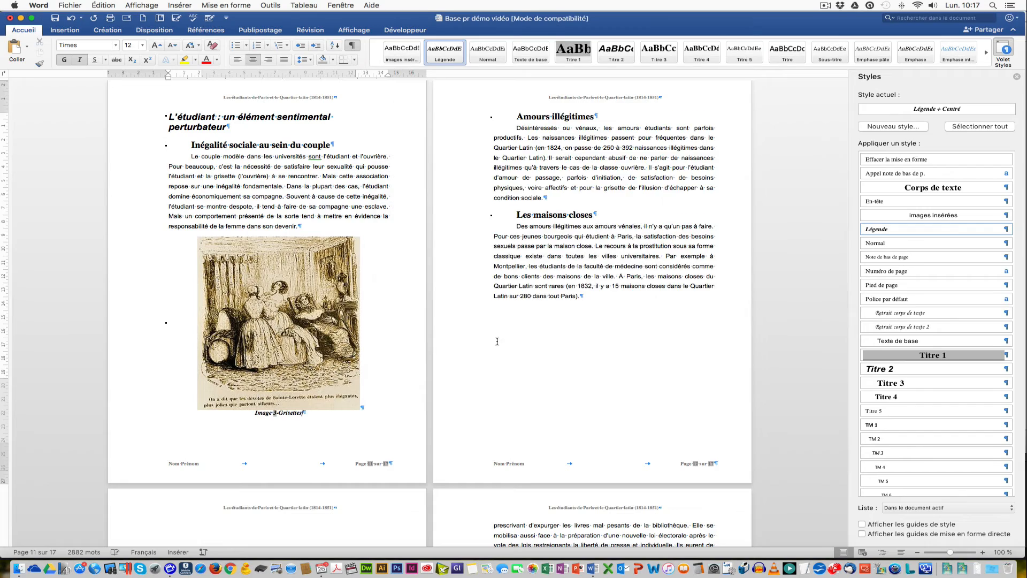
Insert the caption "Image 4-Delacroix" below the painting above "Écoles contre le régime"
scroll(497, 340, "down", 20)
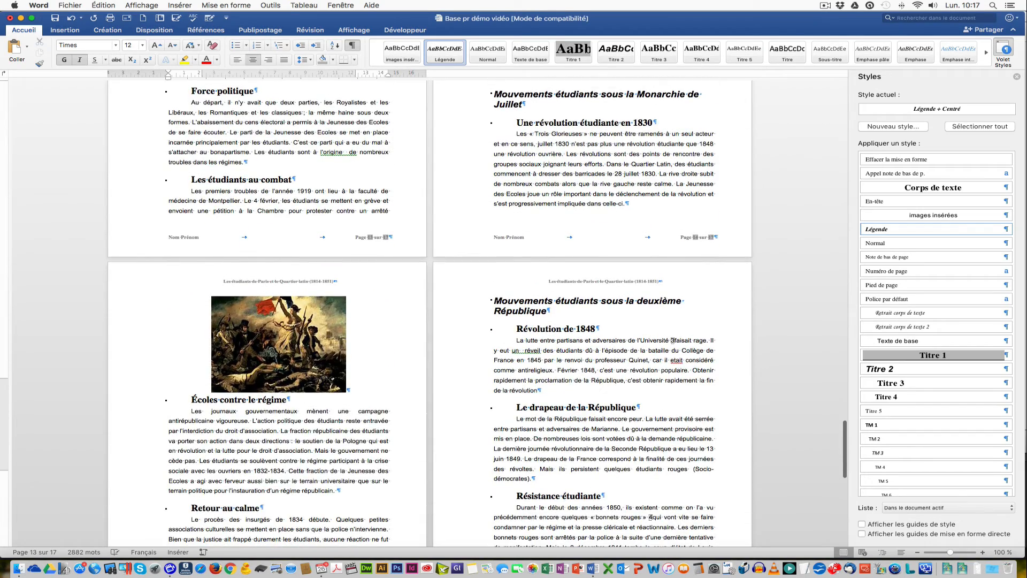
right_click(260, 350)
left_click(330, 441)
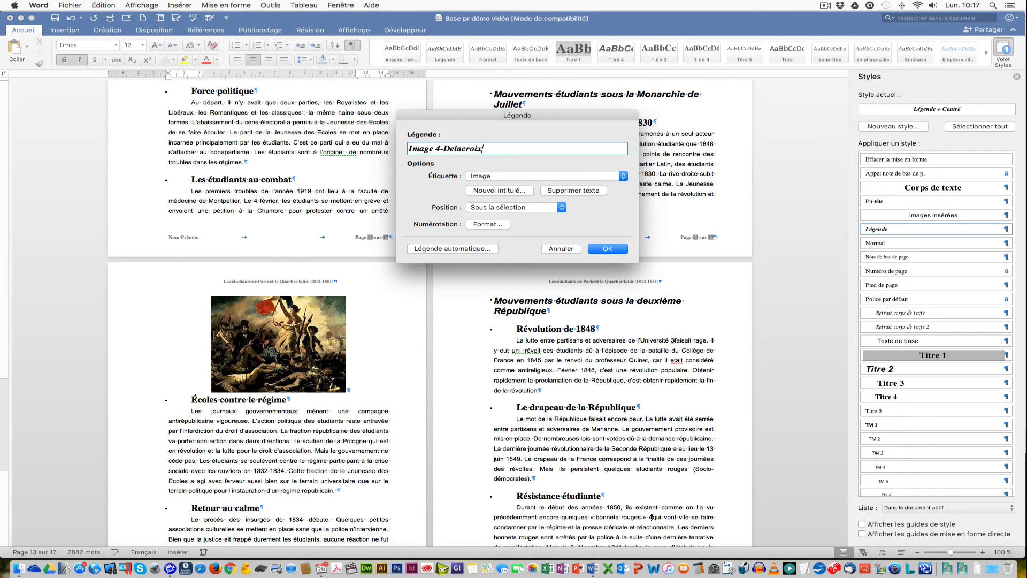
type("-Delacroix")
left_click(599, 249)
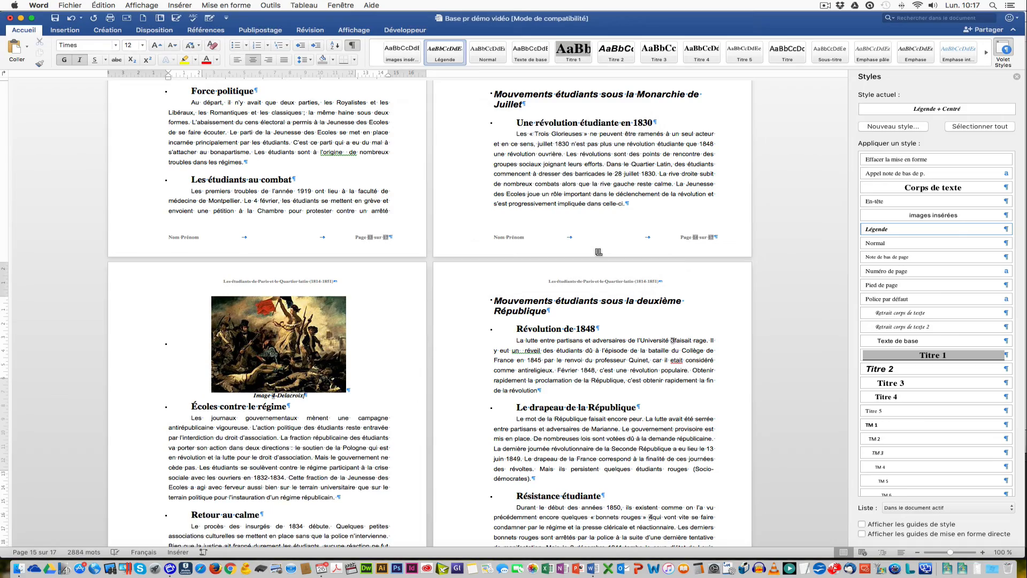
Modify the "Légende" style from the "Image 2" caption so that it is based on no style and updates automatically
scroll(588, 251, "up", 15)
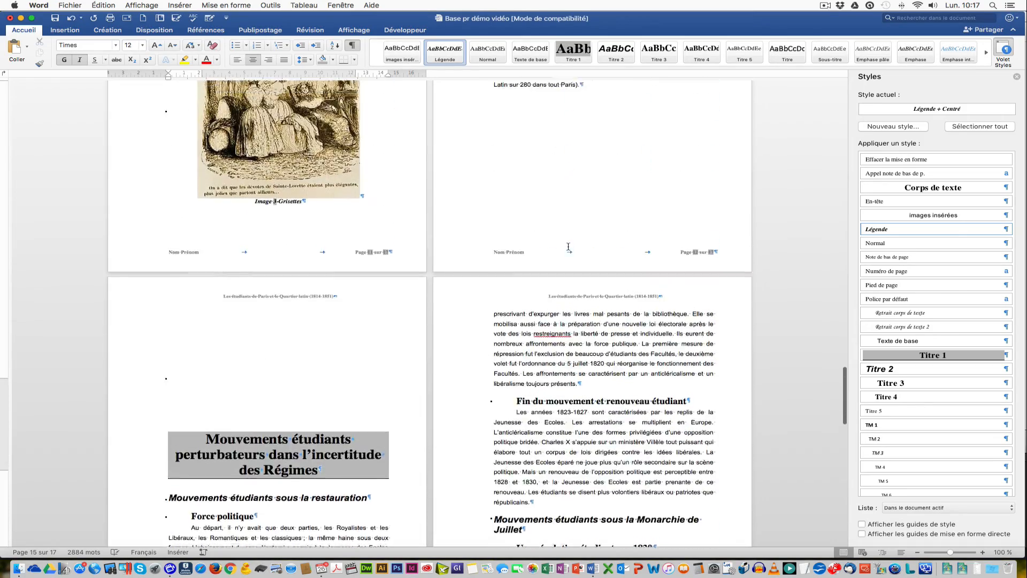
scroll(568, 246, "up", 15)
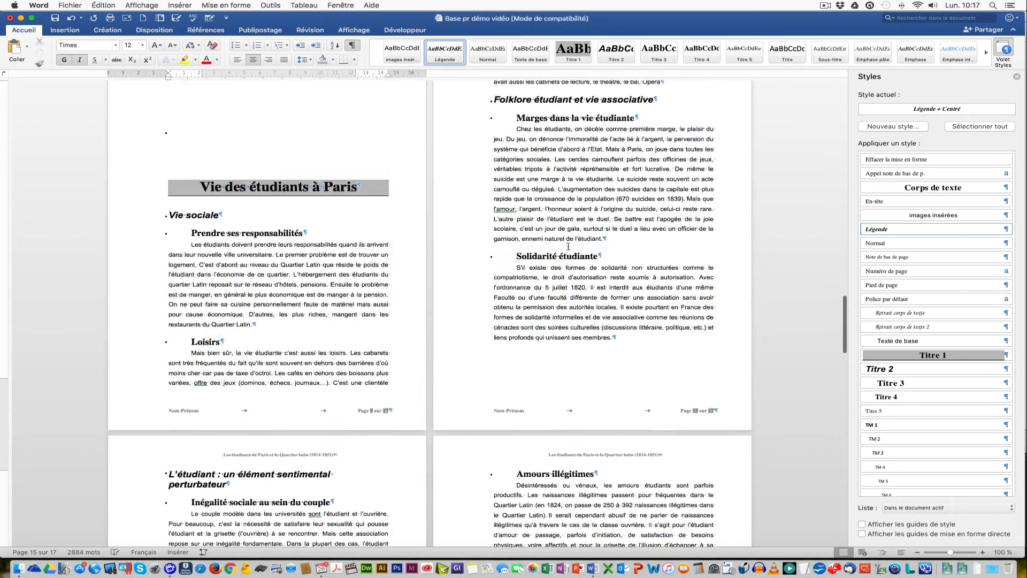
scroll(568, 246, "up", 10)
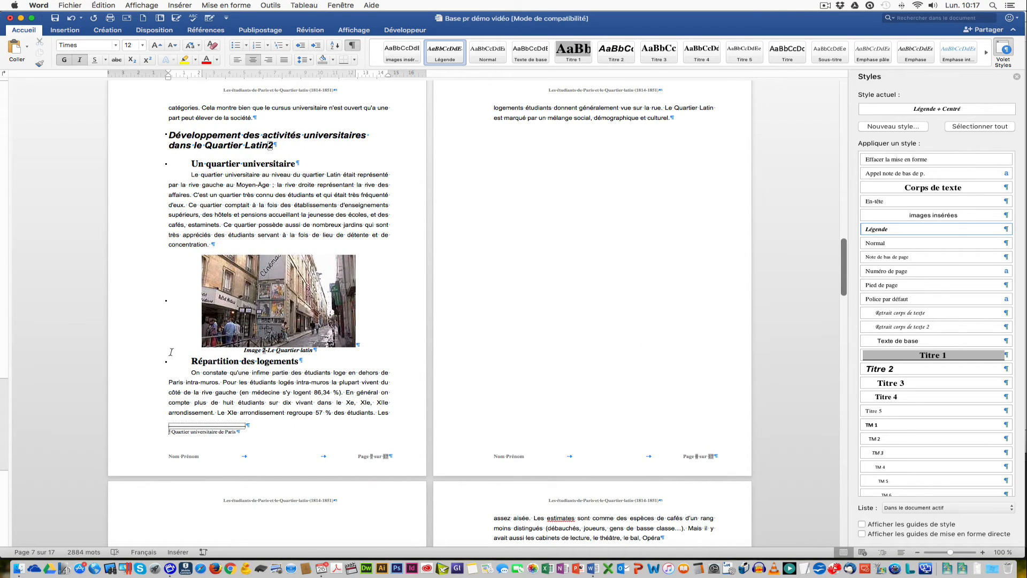
left_click(135, 354)
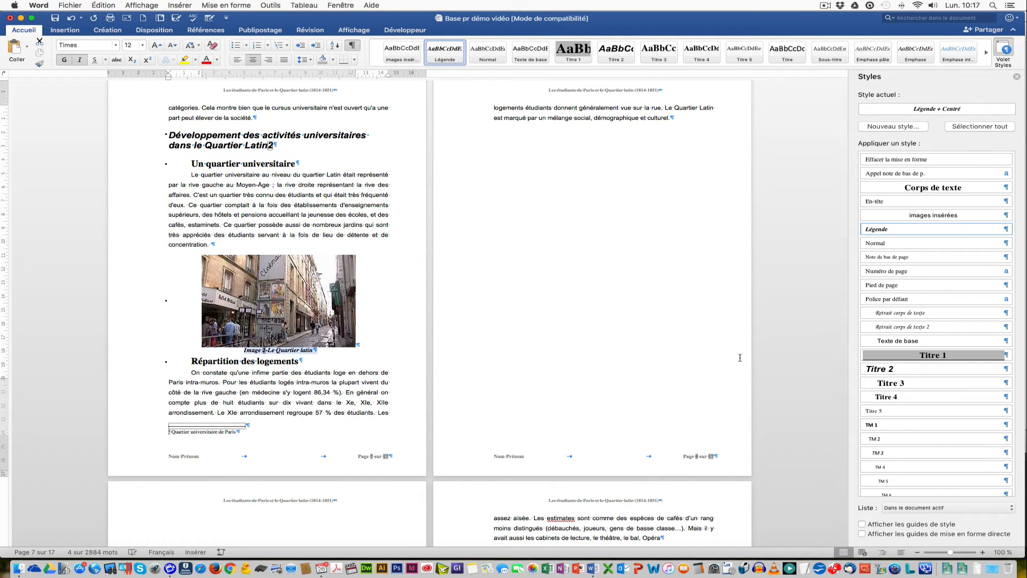
left_click(1008, 229)
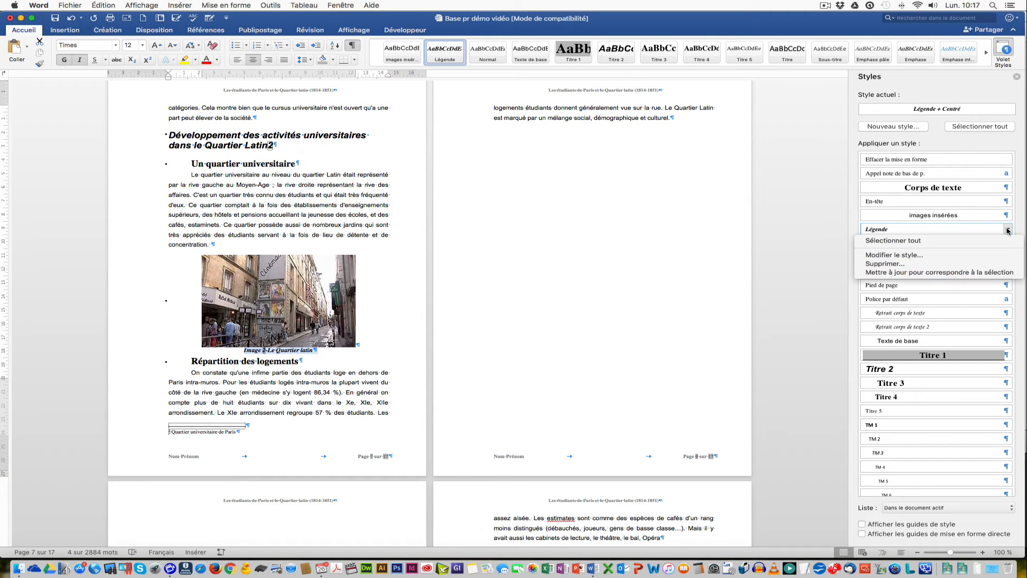
left_click(978, 259)
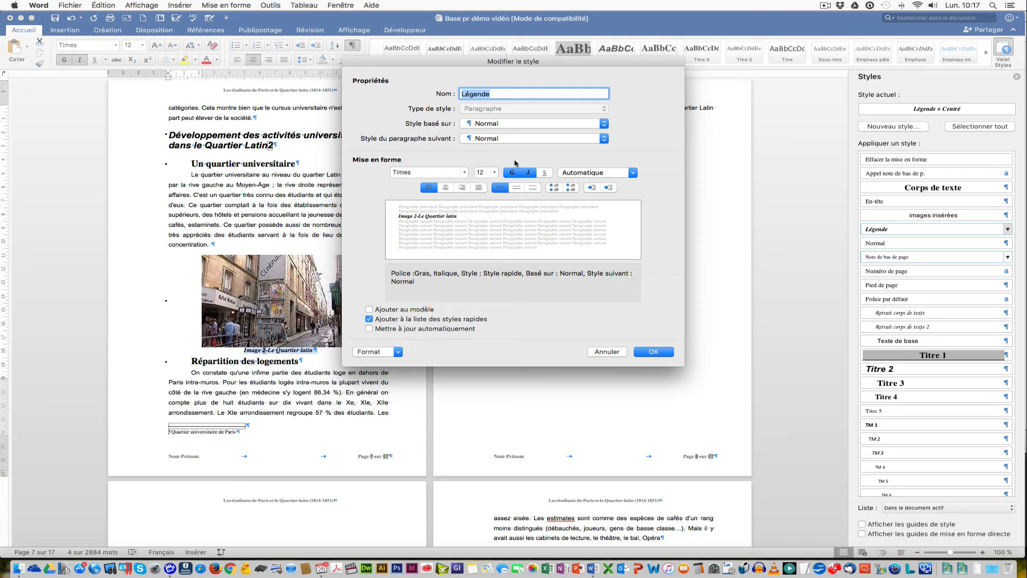
left_click(471, 122)
left_click(491, 94)
left_click(369, 329)
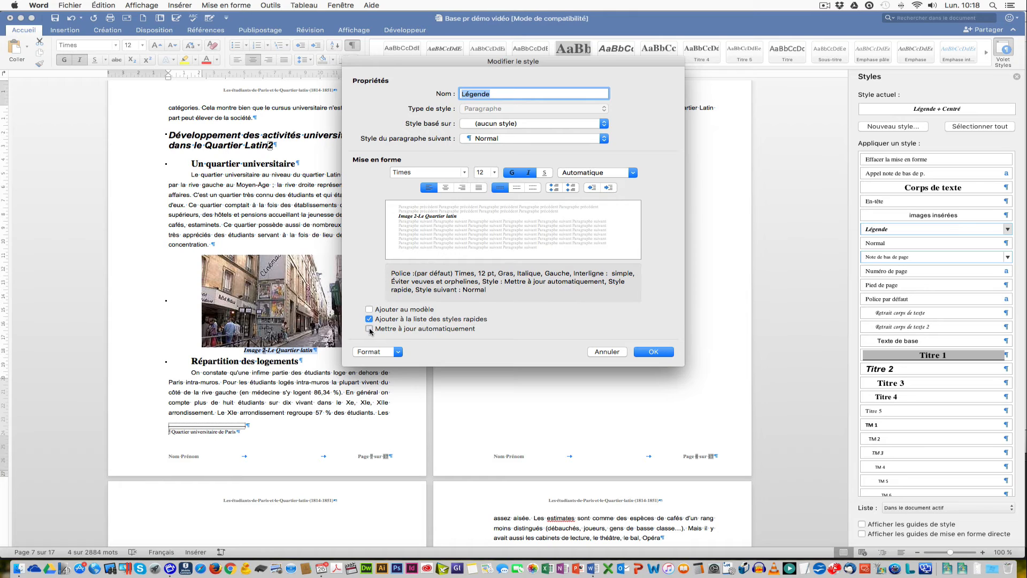
left_click(652, 354)
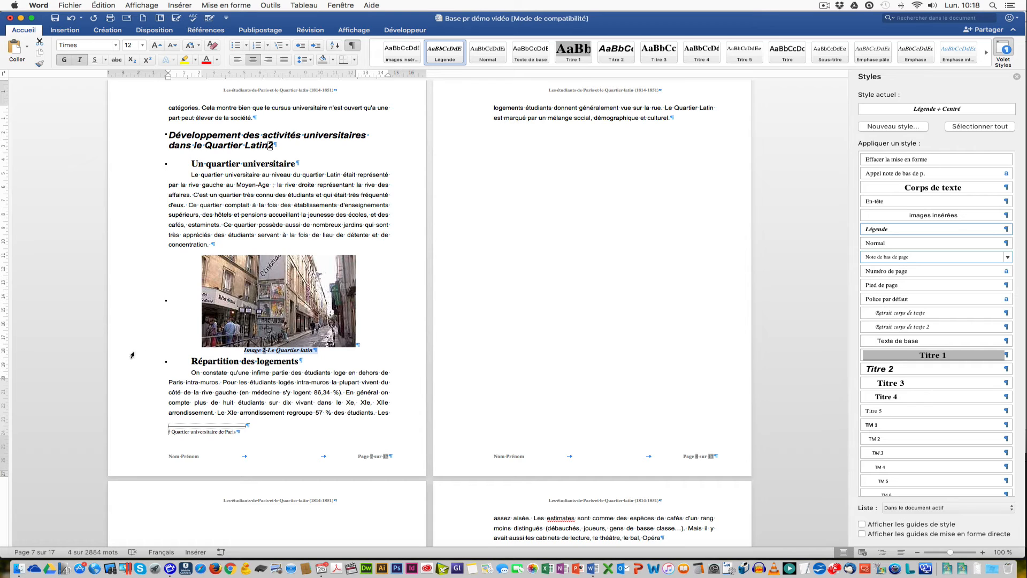
Set the "Image 2" caption's paragraph spacing to 6 pt before and 18 pt after, keeping it centred, to update the "Légende" style
right_click(269, 352)
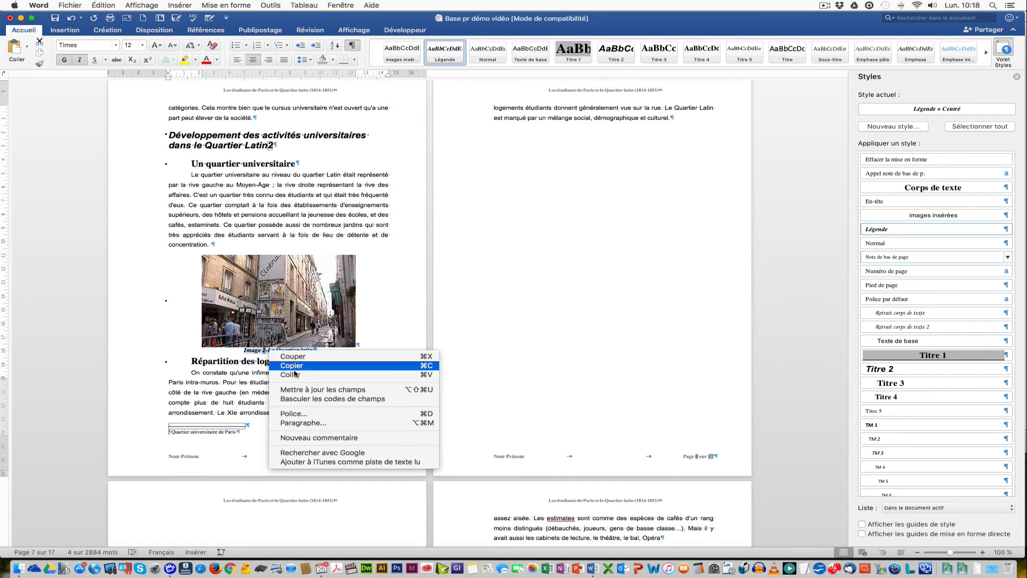
left_click(321, 422)
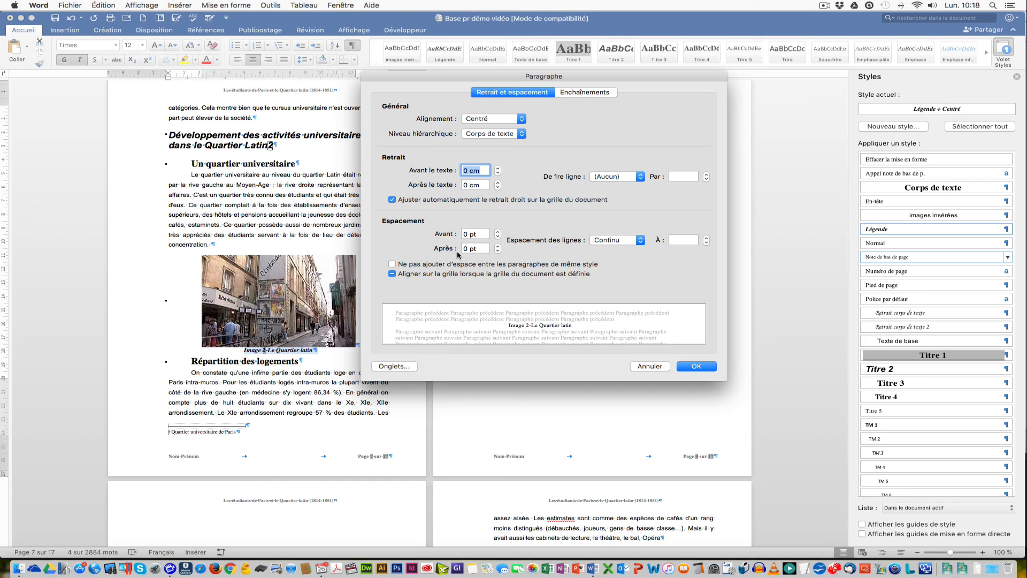
left_click(498, 232)
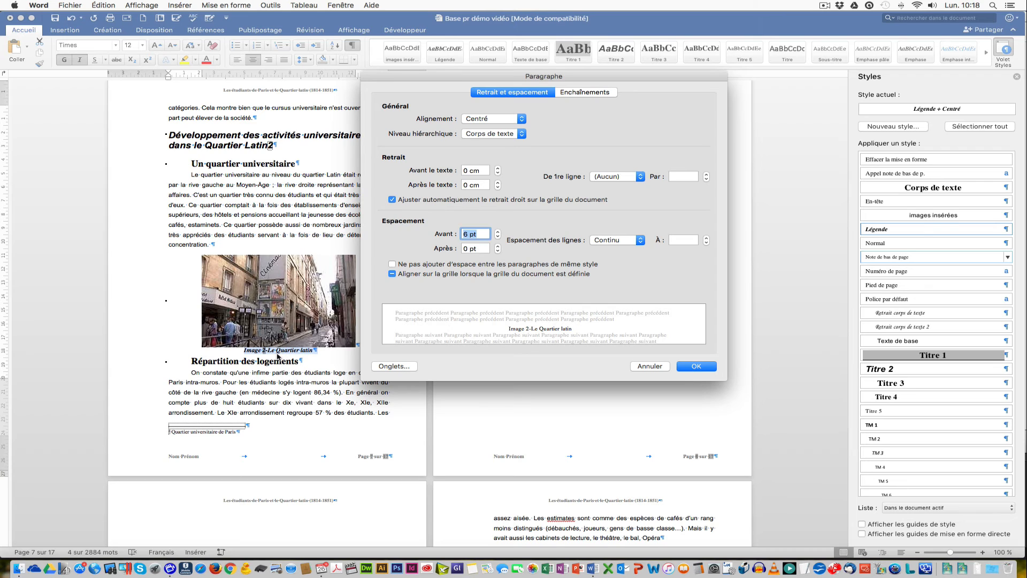
left_click(497, 247)
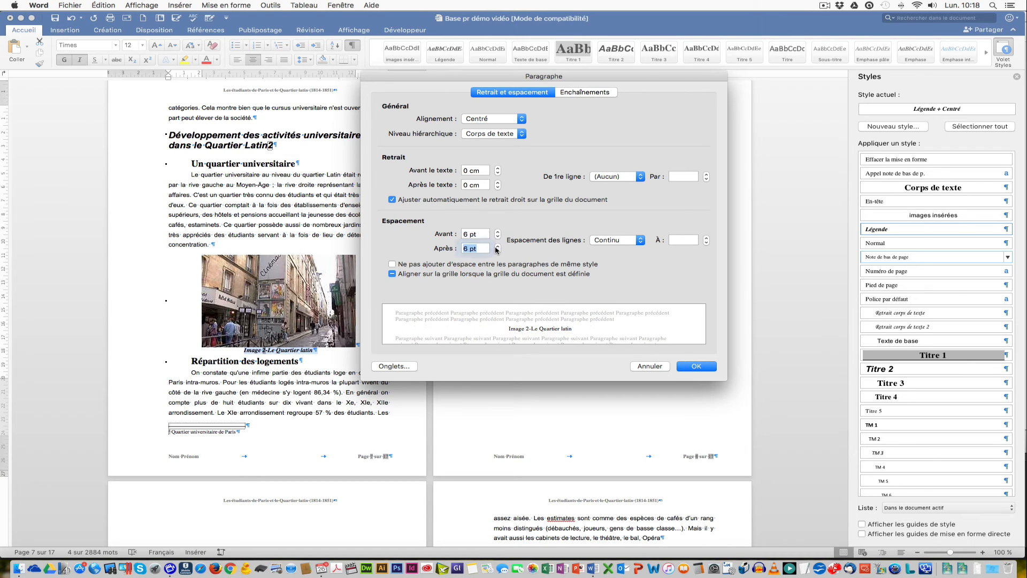
left_click(497, 247)
left_click(496, 247)
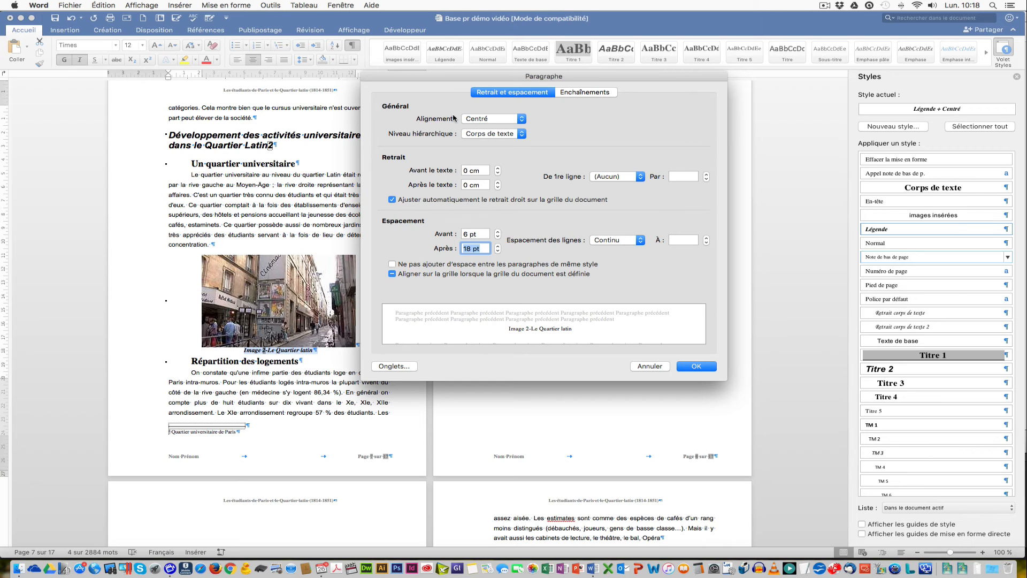
left_click(691, 368)
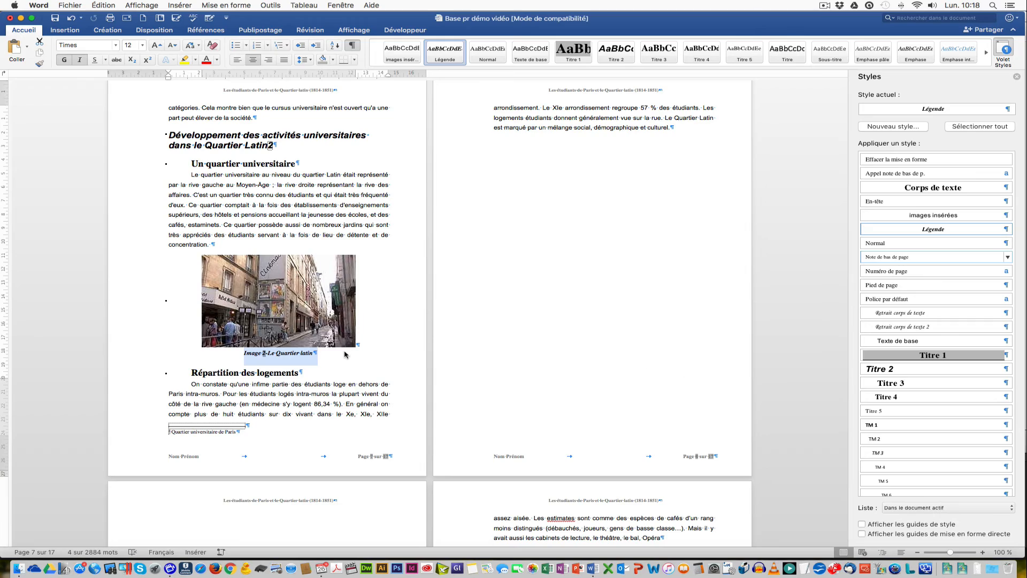
Check the alignment and spacing of the other image captions throughout the document
left_click(345, 355)
scroll(300, 344, "down", 5)
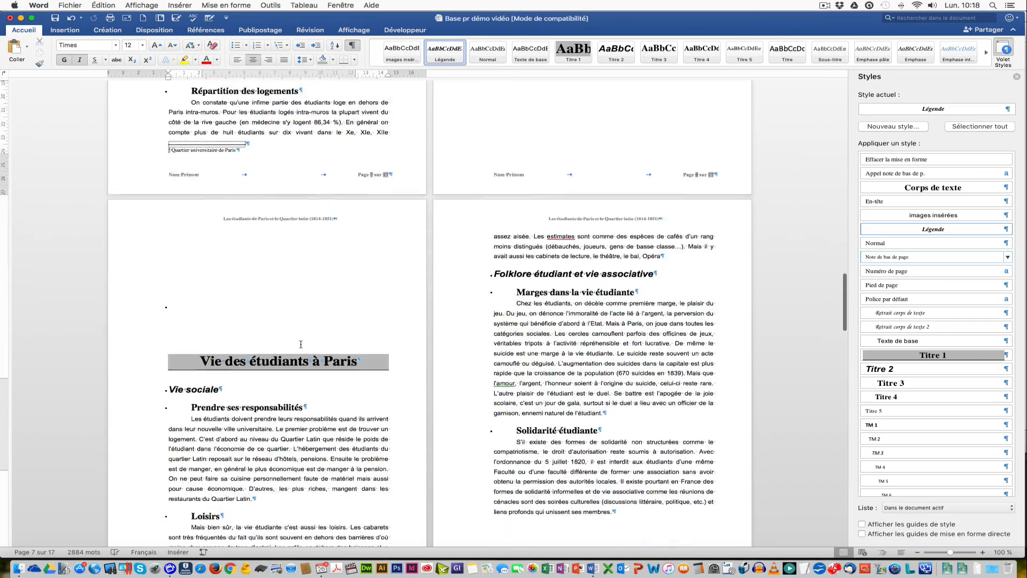
scroll(301, 344, "down", 10)
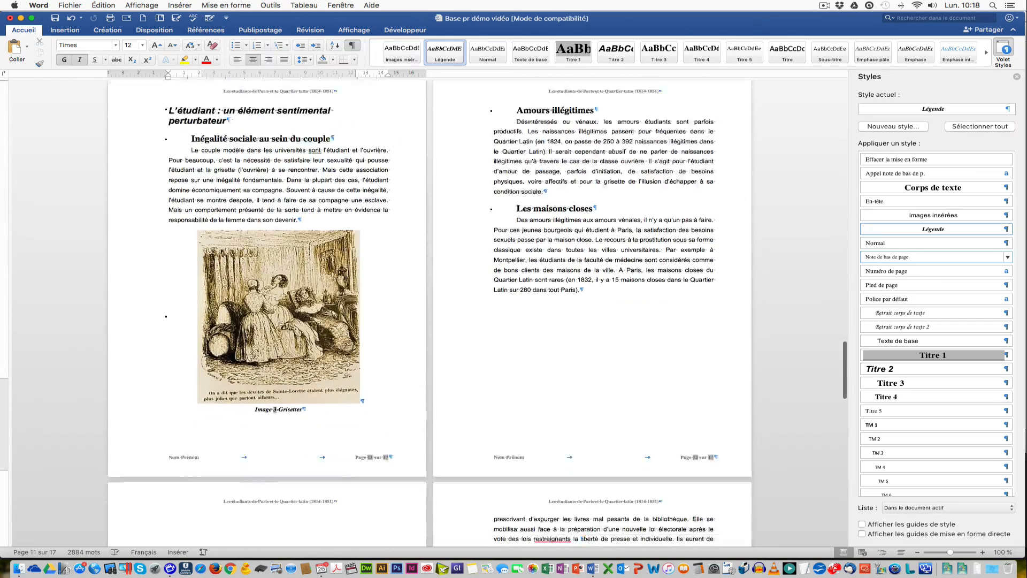
scroll(477, 314, "down", 15)
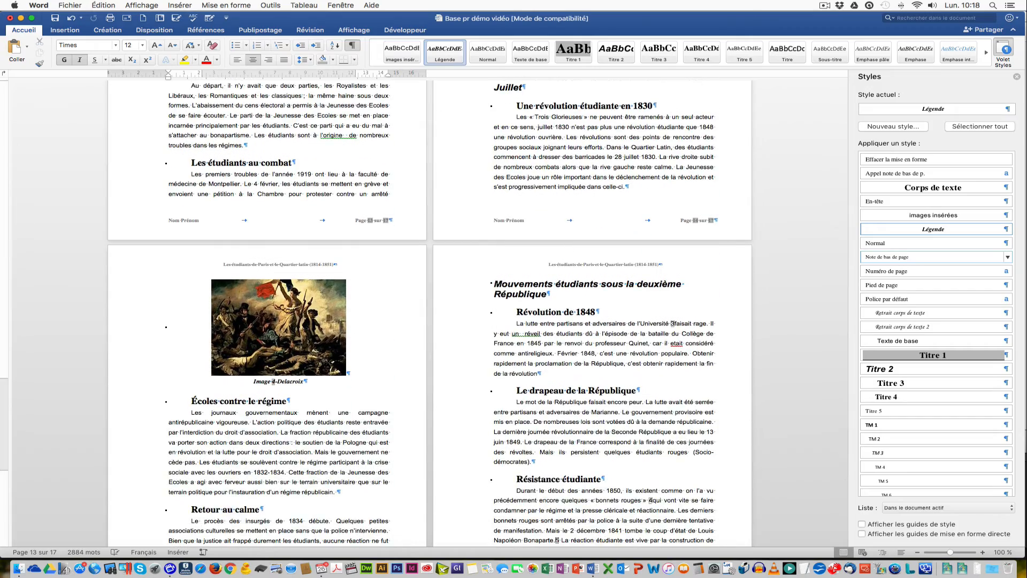
scroll(303, 350, "down", 10)
scroll(303, 350, "up", 4)
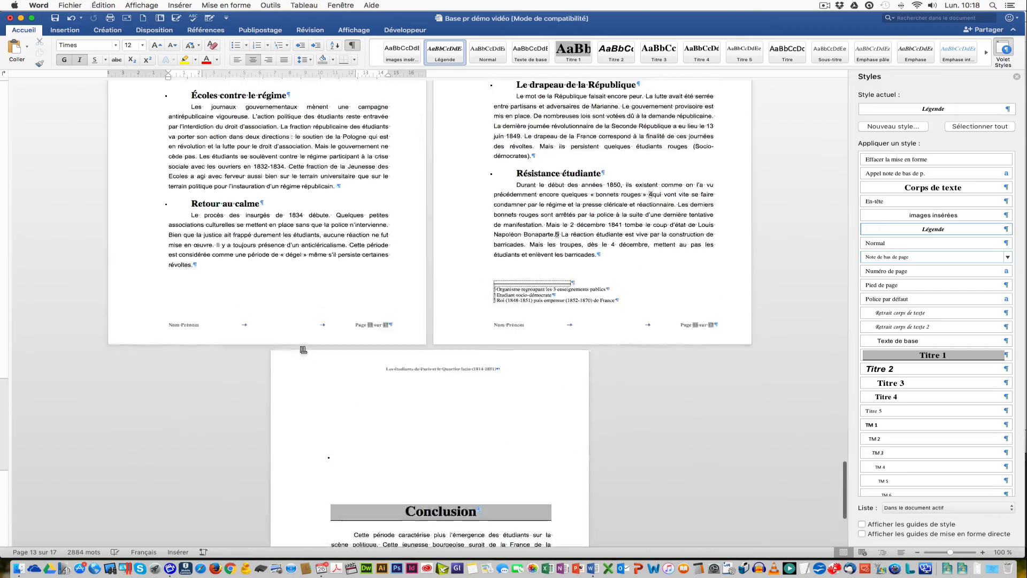
scroll(304, 350, "up", 10)
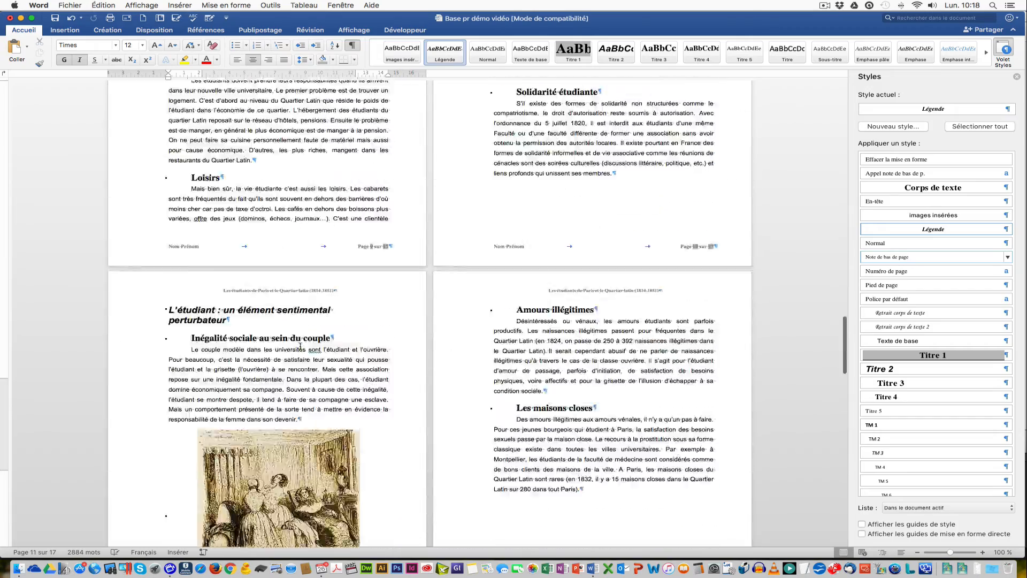
Update the entire table of contents at the start of the document rather than only its page numbers
scroll(301, 347, "up", 20)
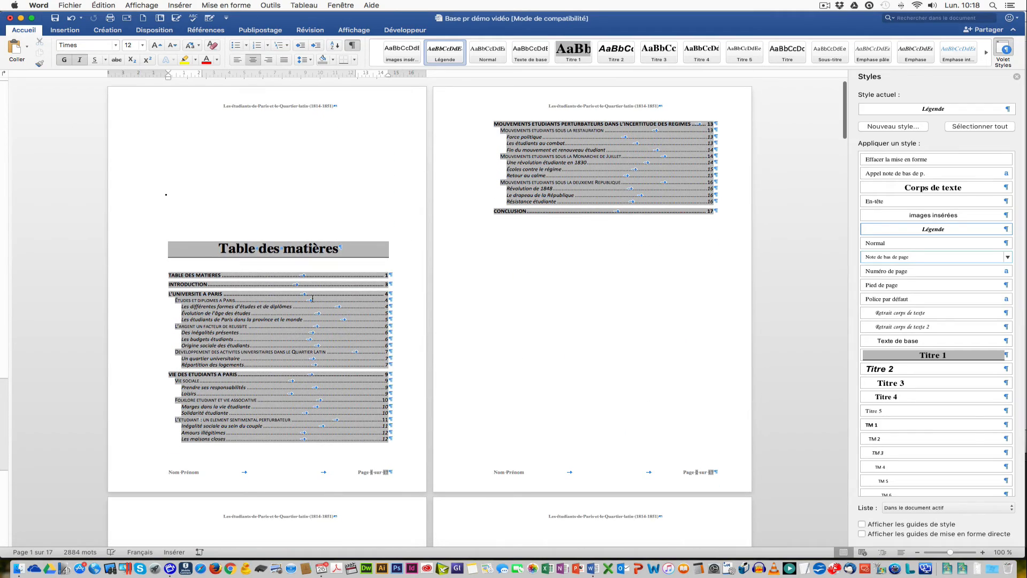
right_click(545, 190)
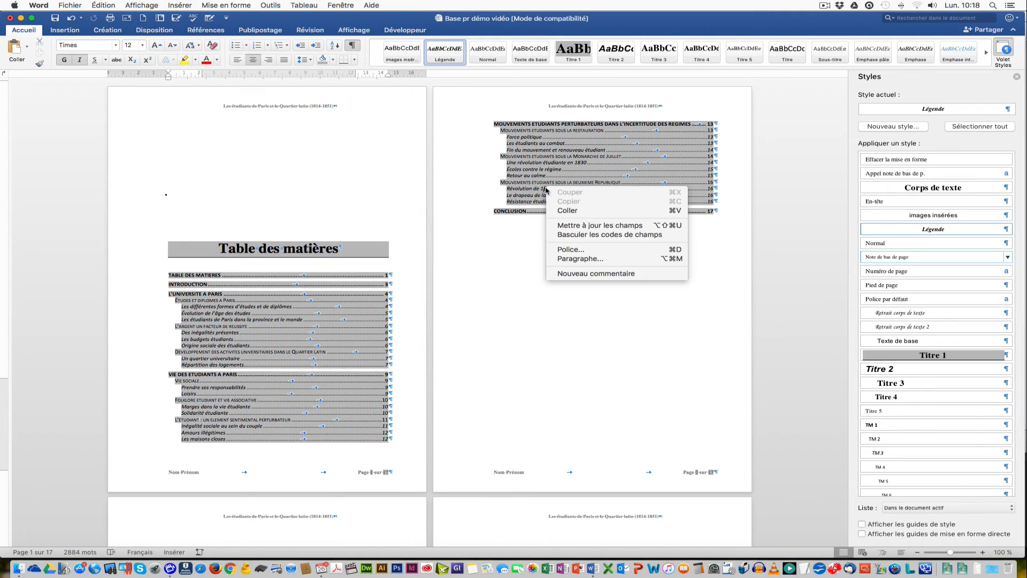
left_click(585, 226)
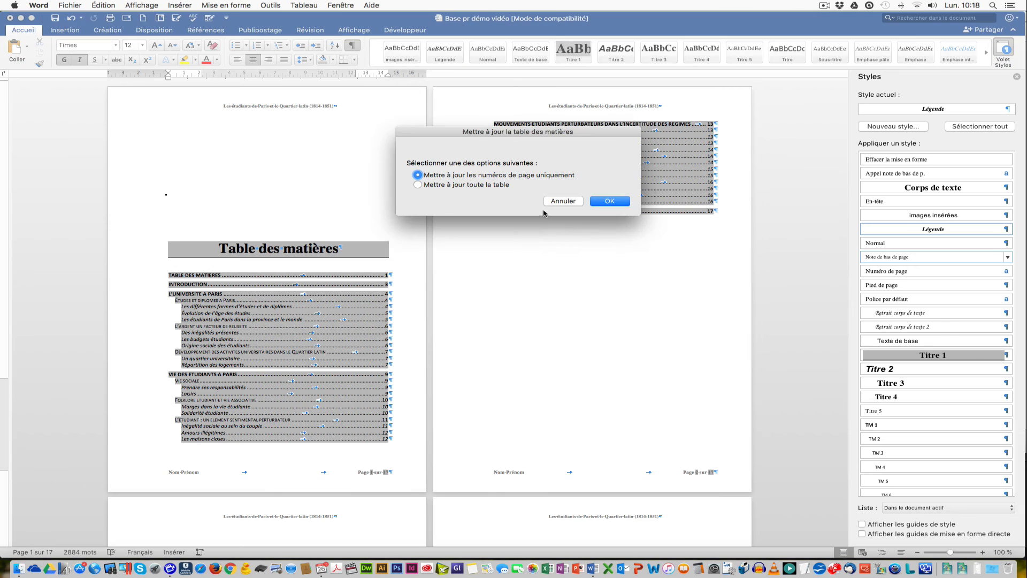
left_click(493, 187)
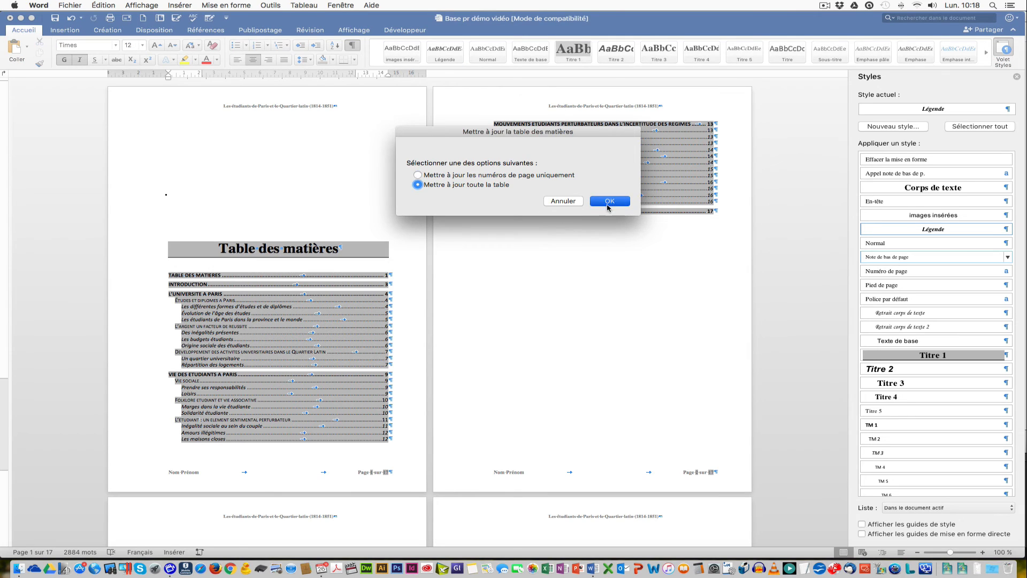
left_click(609, 202)
Add the heading "Table des illustrations" below the conclusion text and apply the "Titre 1" style to it
scroll(596, 231, "down", 20)
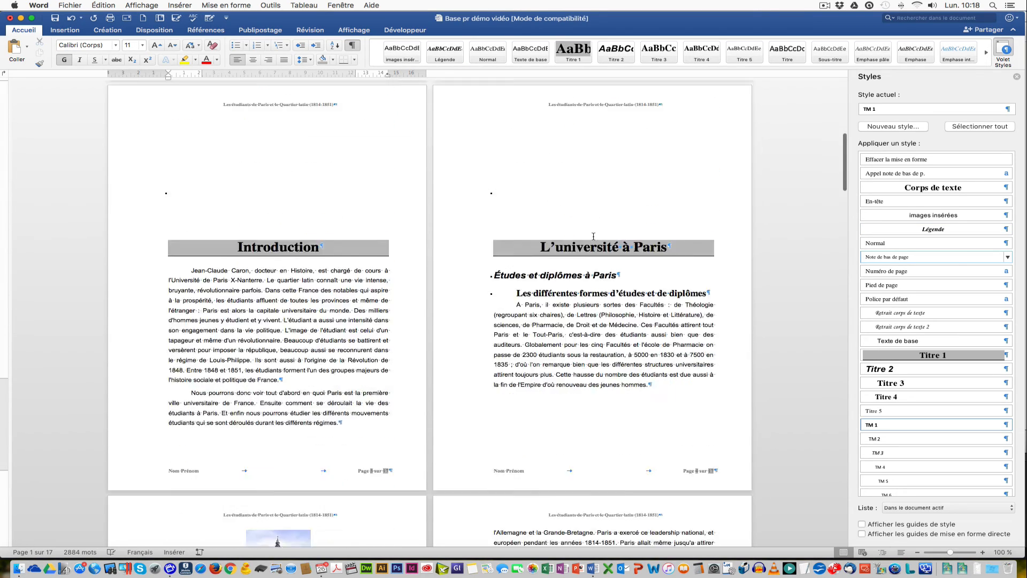
scroll(592, 238, "down", 20)
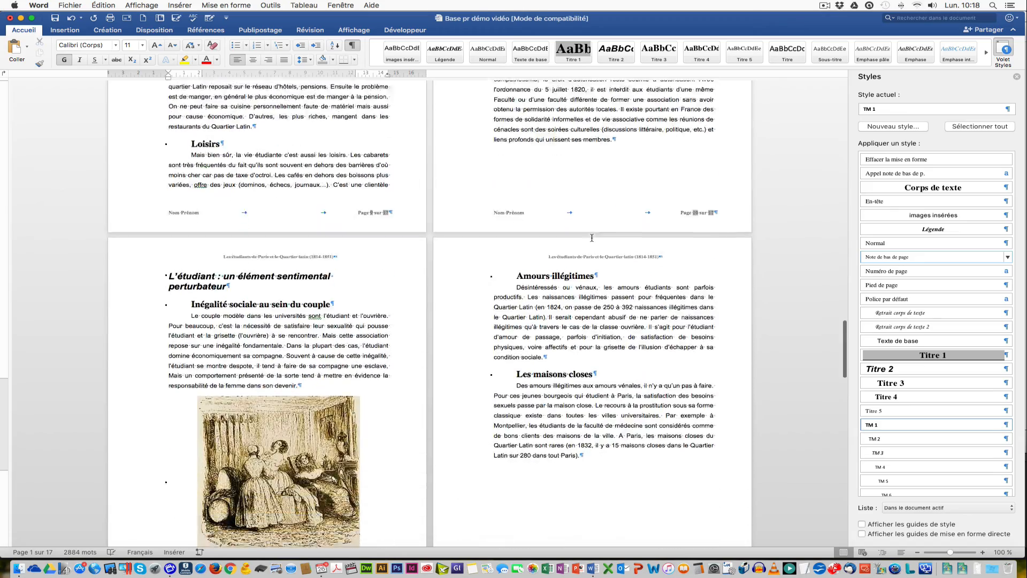
scroll(591, 238, "down", 10)
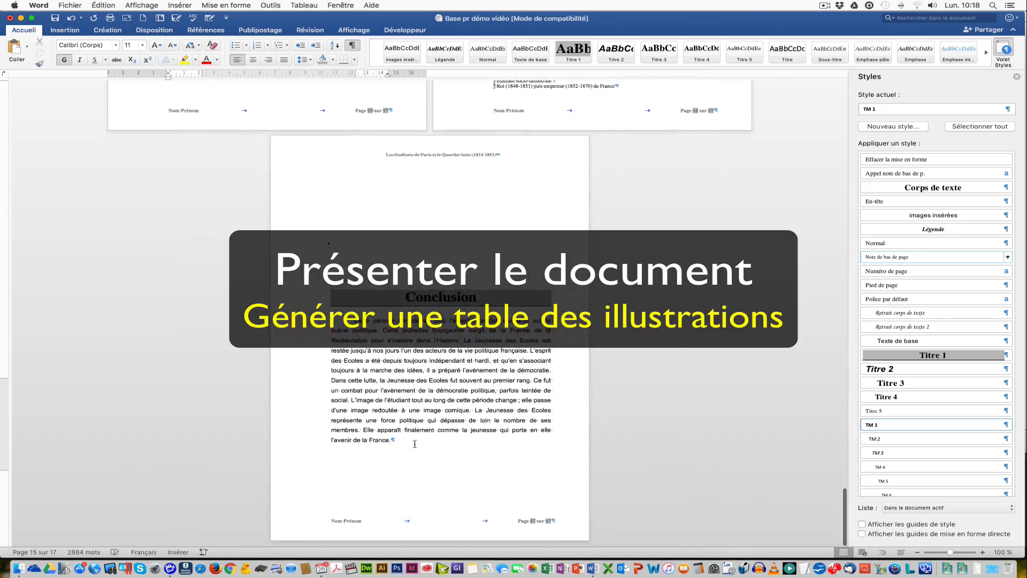
left_click(415, 444)
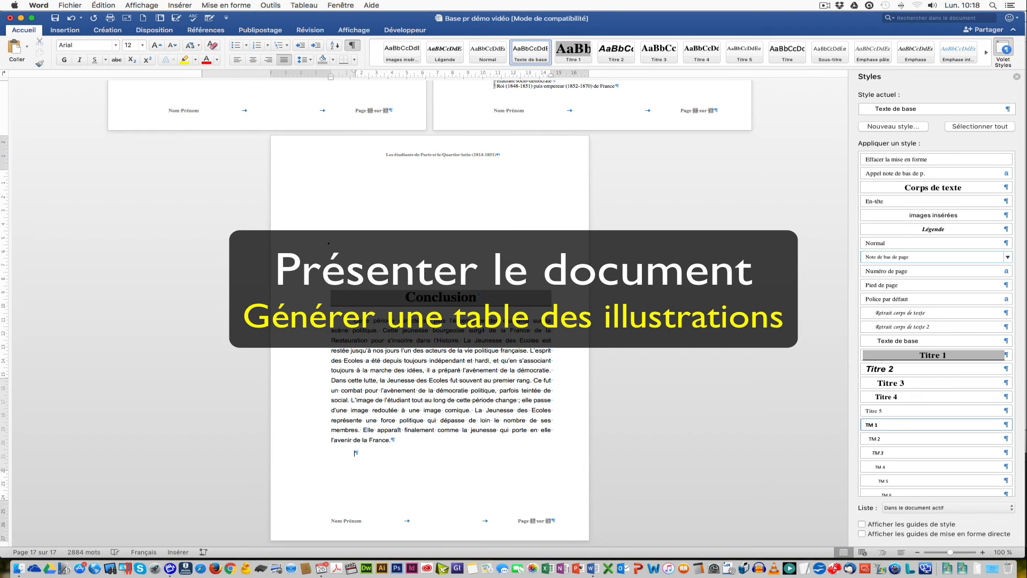
type("Table ")
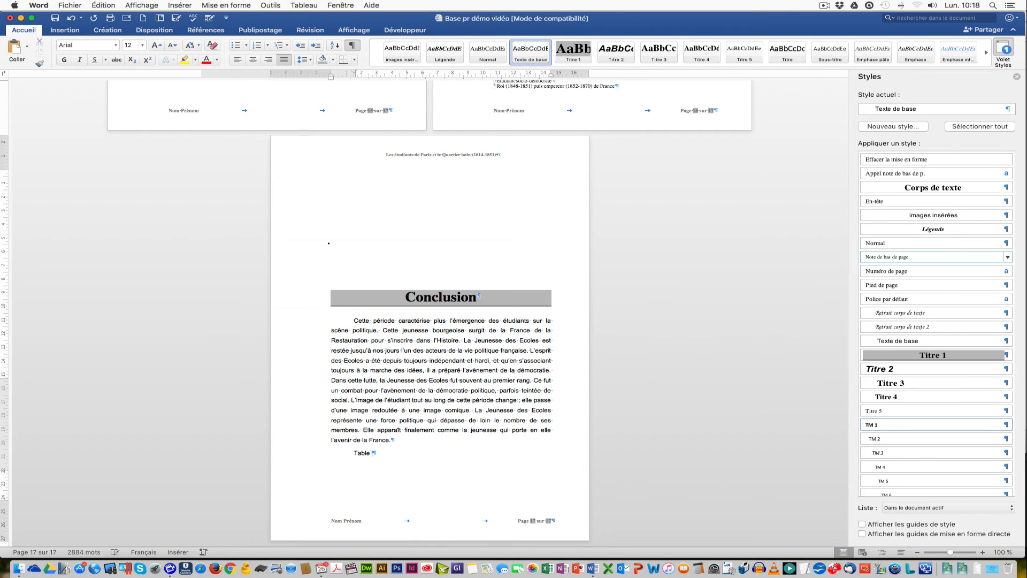
type("des illustrations")
left_click(946, 359)
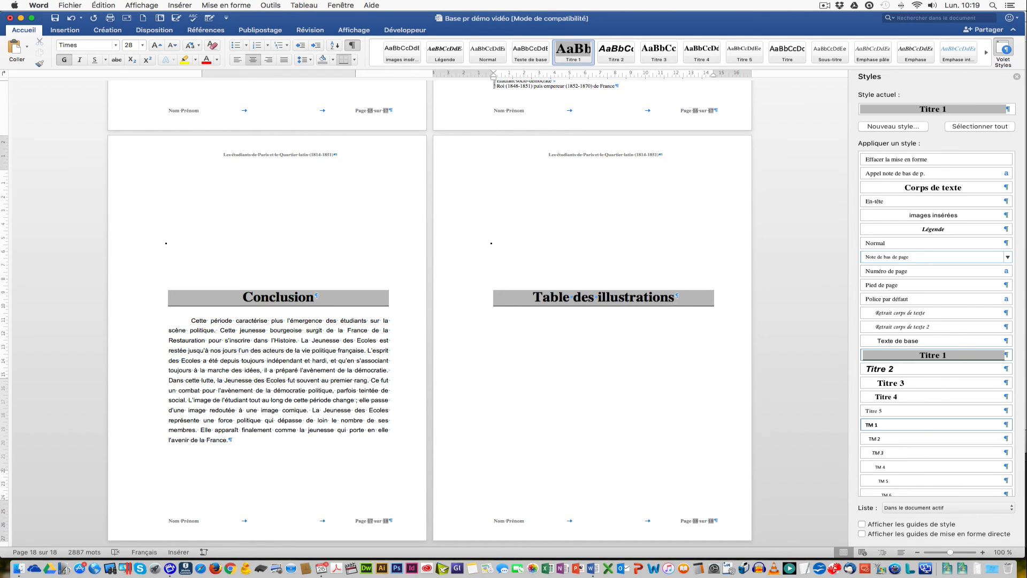
Insert a table of illustrations in the "Officiel" format for the "Image" captions on a new line below its heading
key("Return")
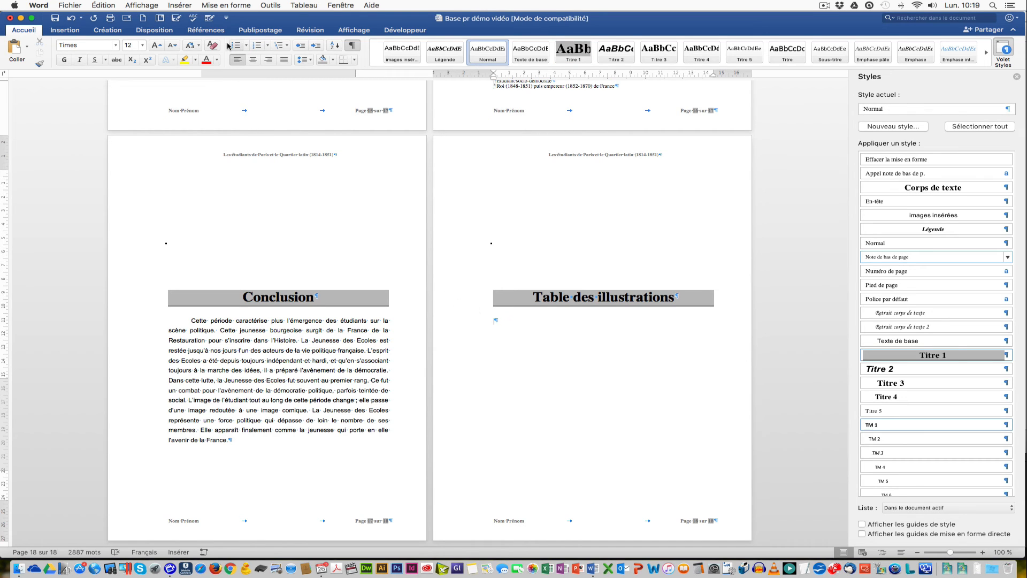
left_click(205, 33)
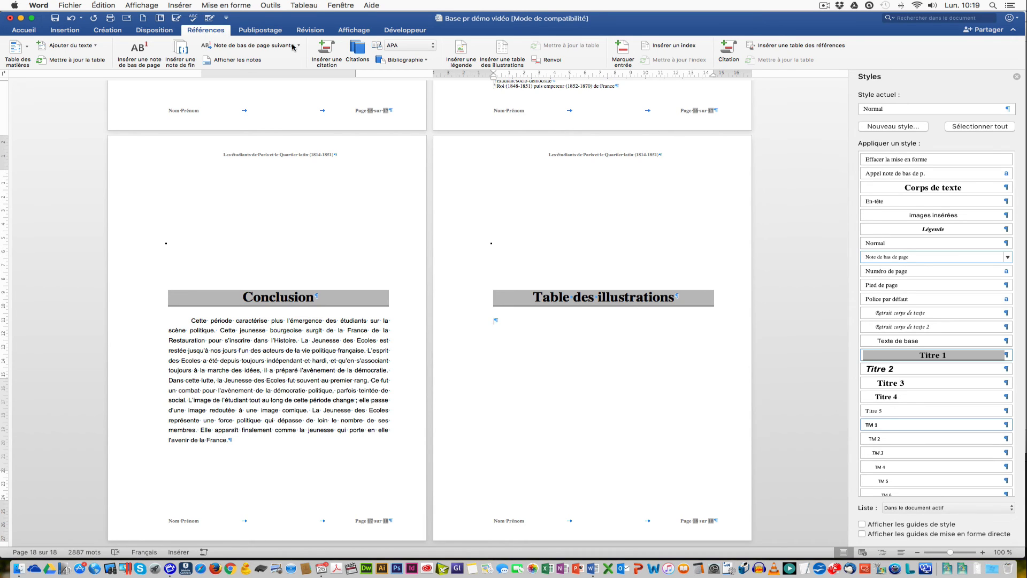
left_click(503, 50)
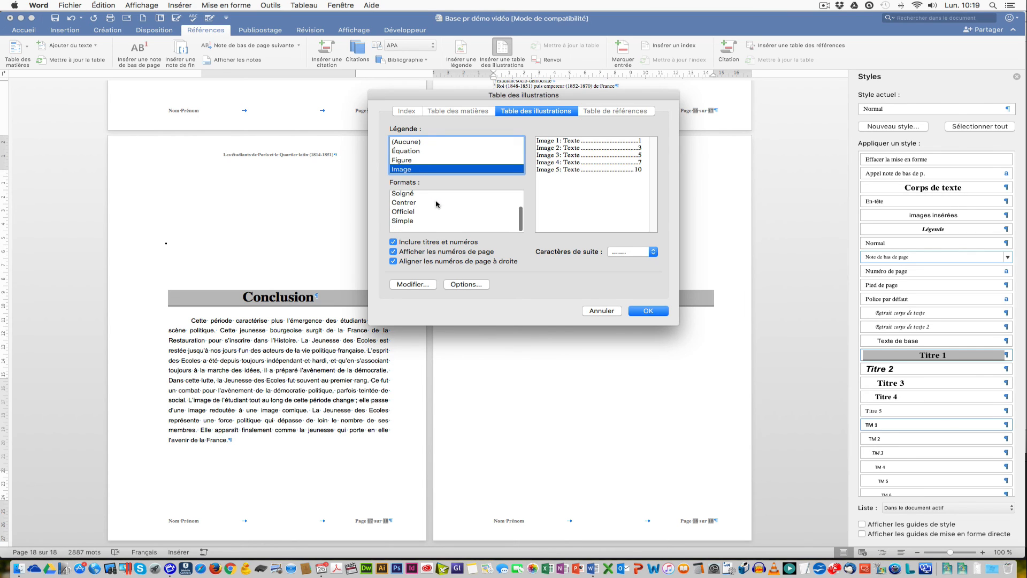
scroll(415, 217, "down", 2)
left_click(414, 220)
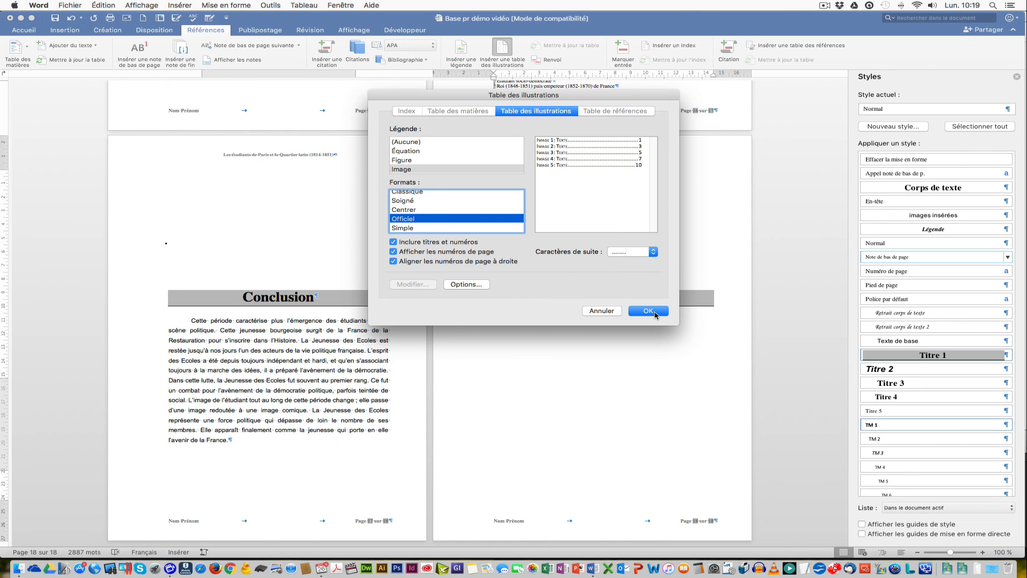
left_click(654, 314)
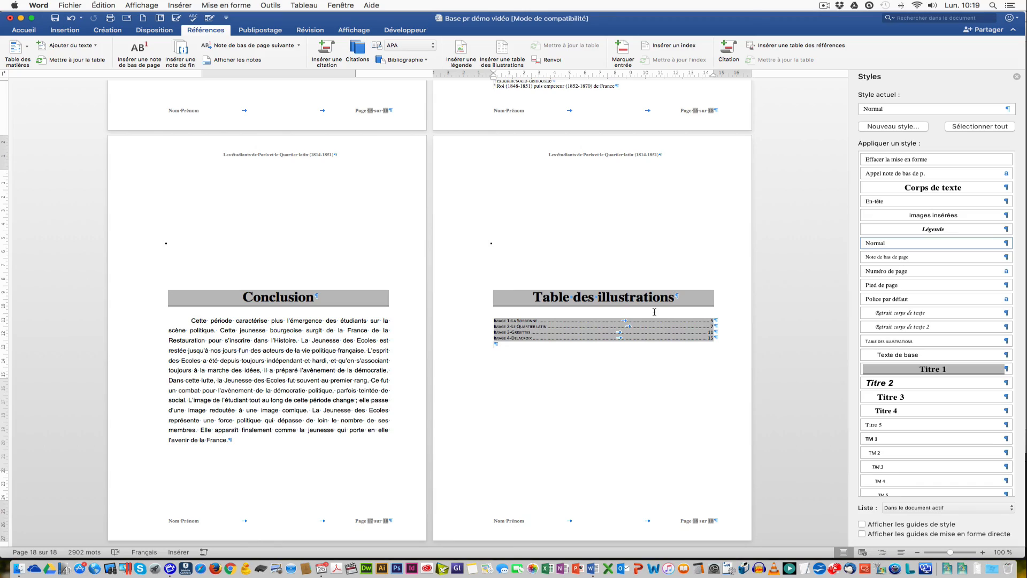
Update the whole table of contents so that it includes the "Table des illustrations" heading
scroll(655, 312, "up", 20)
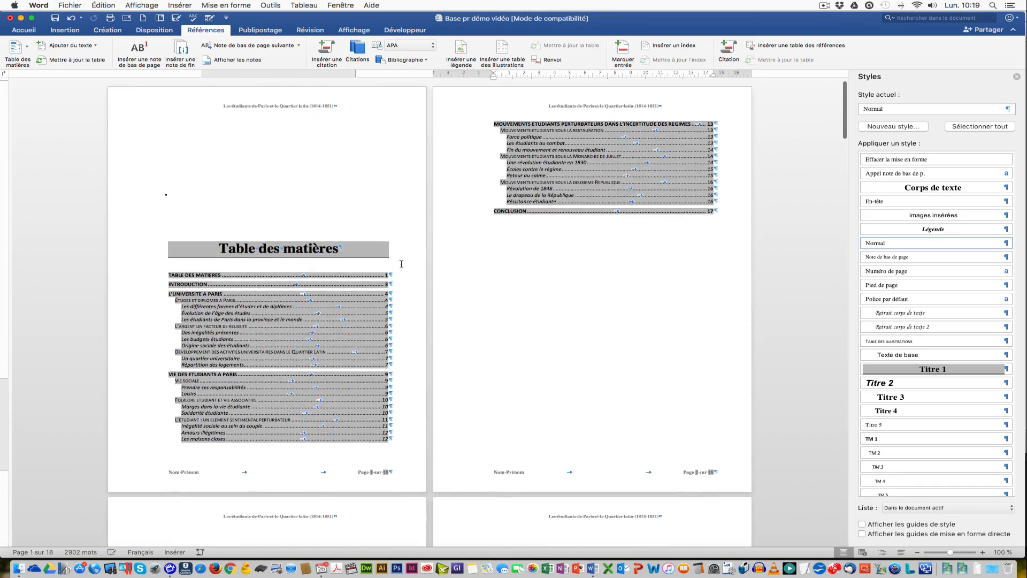
right_click(567, 152)
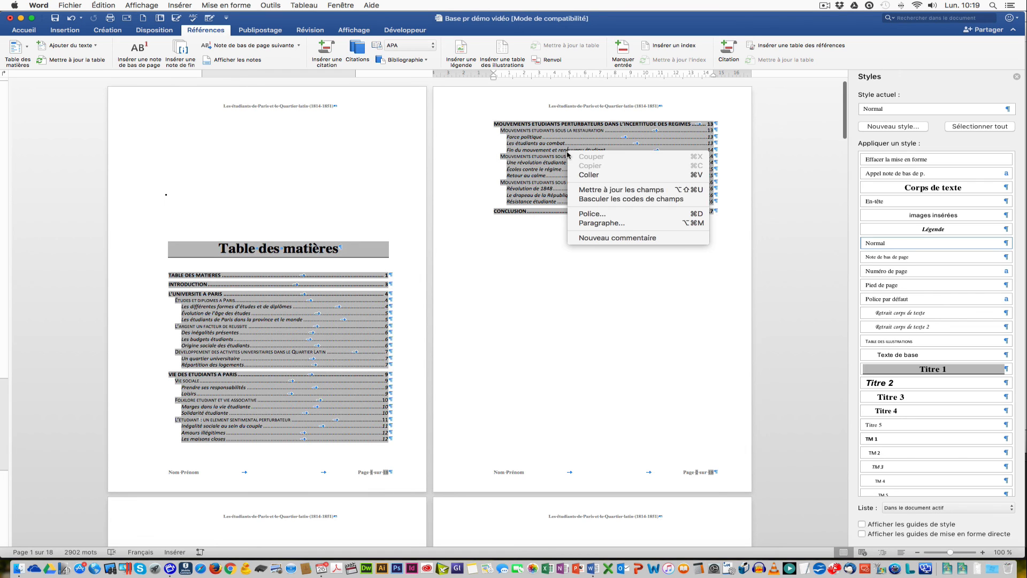
left_click(630, 190)
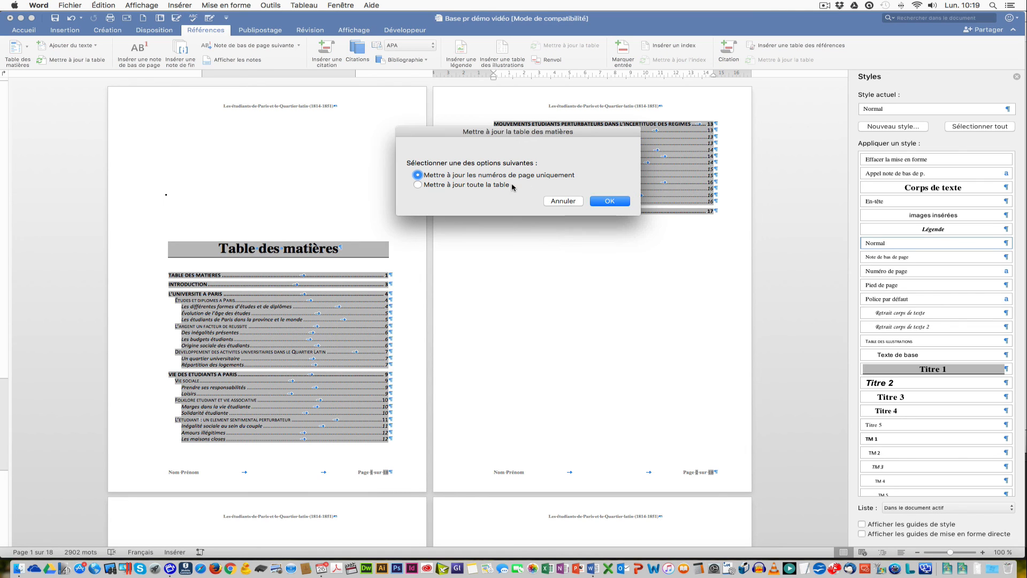
left_click(495, 185)
left_click(611, 201)
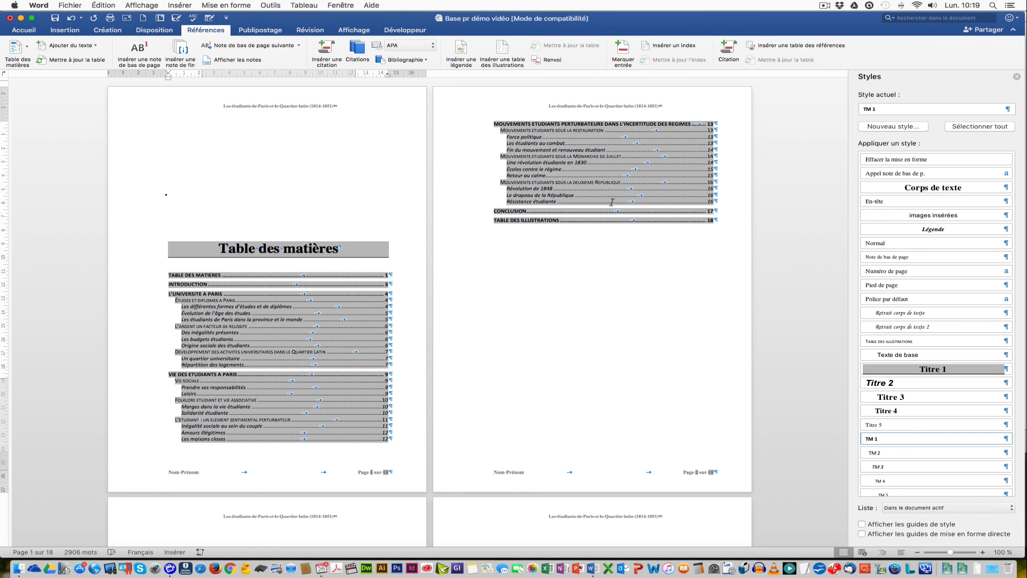
Look through the document's pages from the table of contents towards the end to review the formatted text, images and captions
scroll(611, 202, "down", 20)
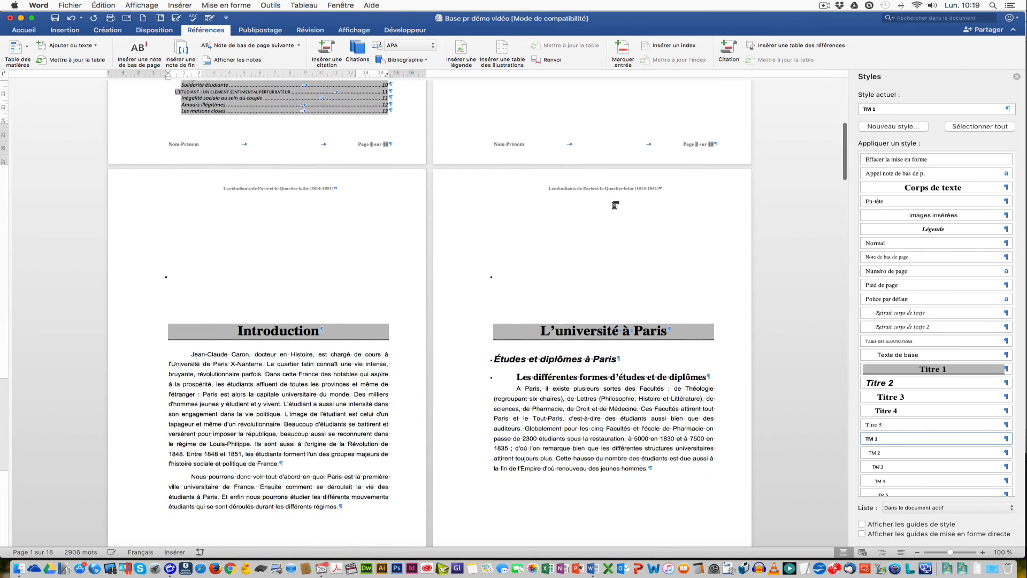
scroll(615, 205, "down", 15)
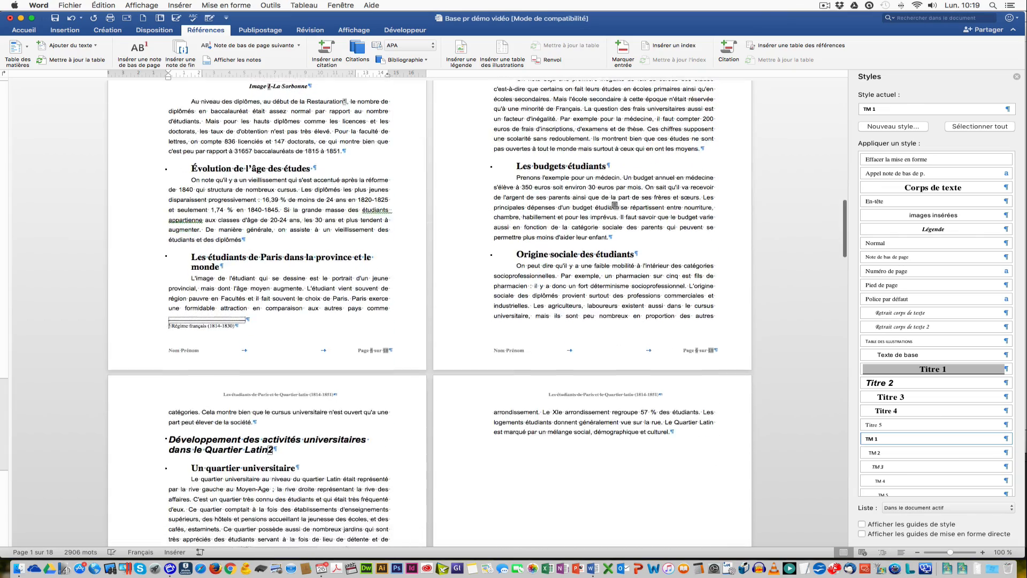
scroll(611, 202, "down", 20)
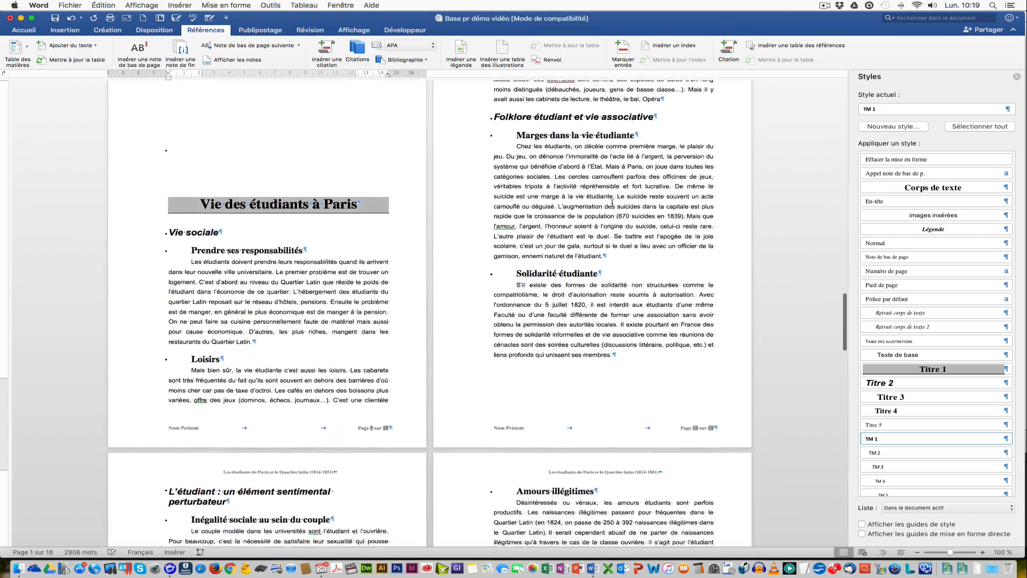
scroll(612, 203, "down", 15)
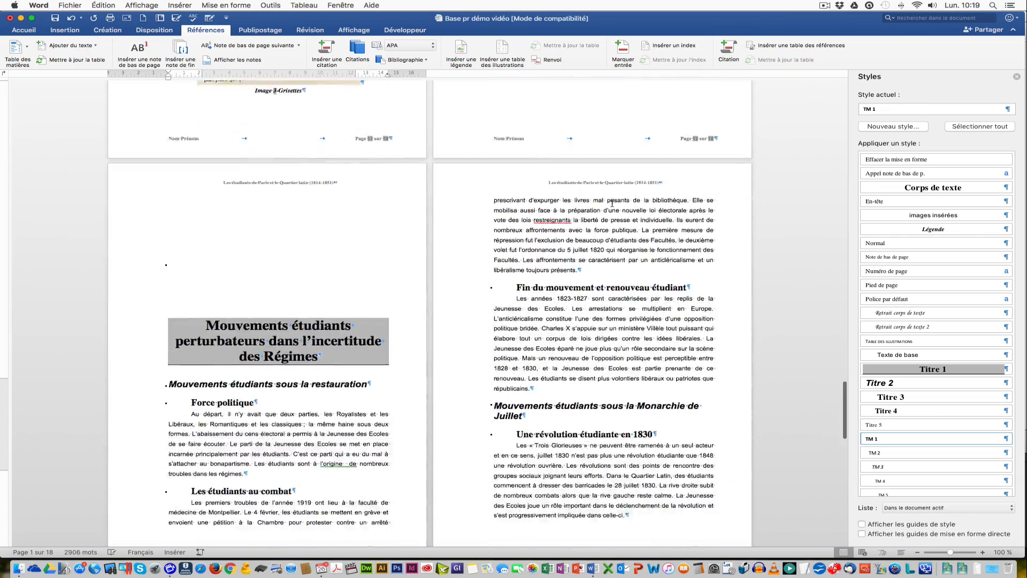
scroll(611, 202, "down", 15)
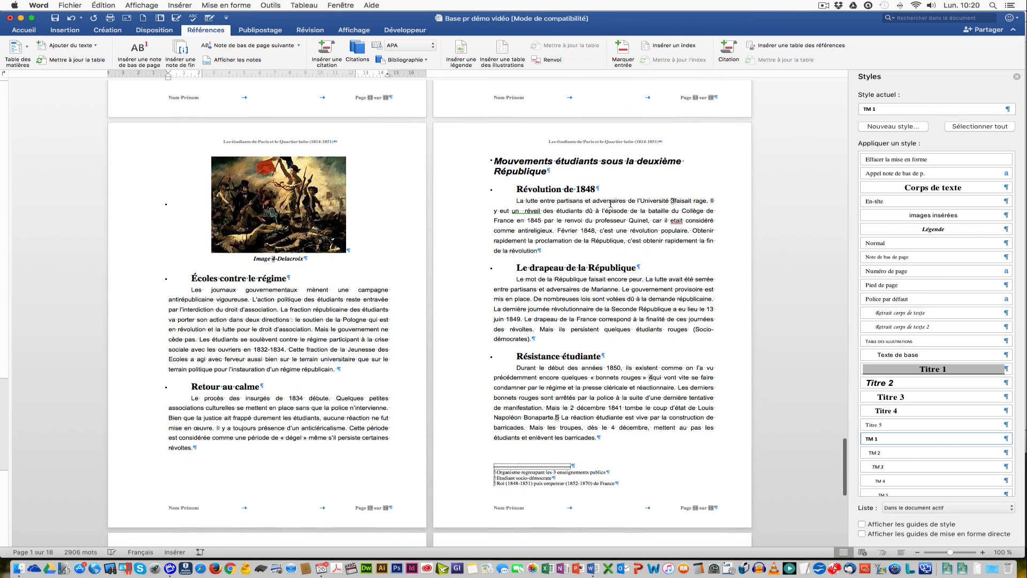